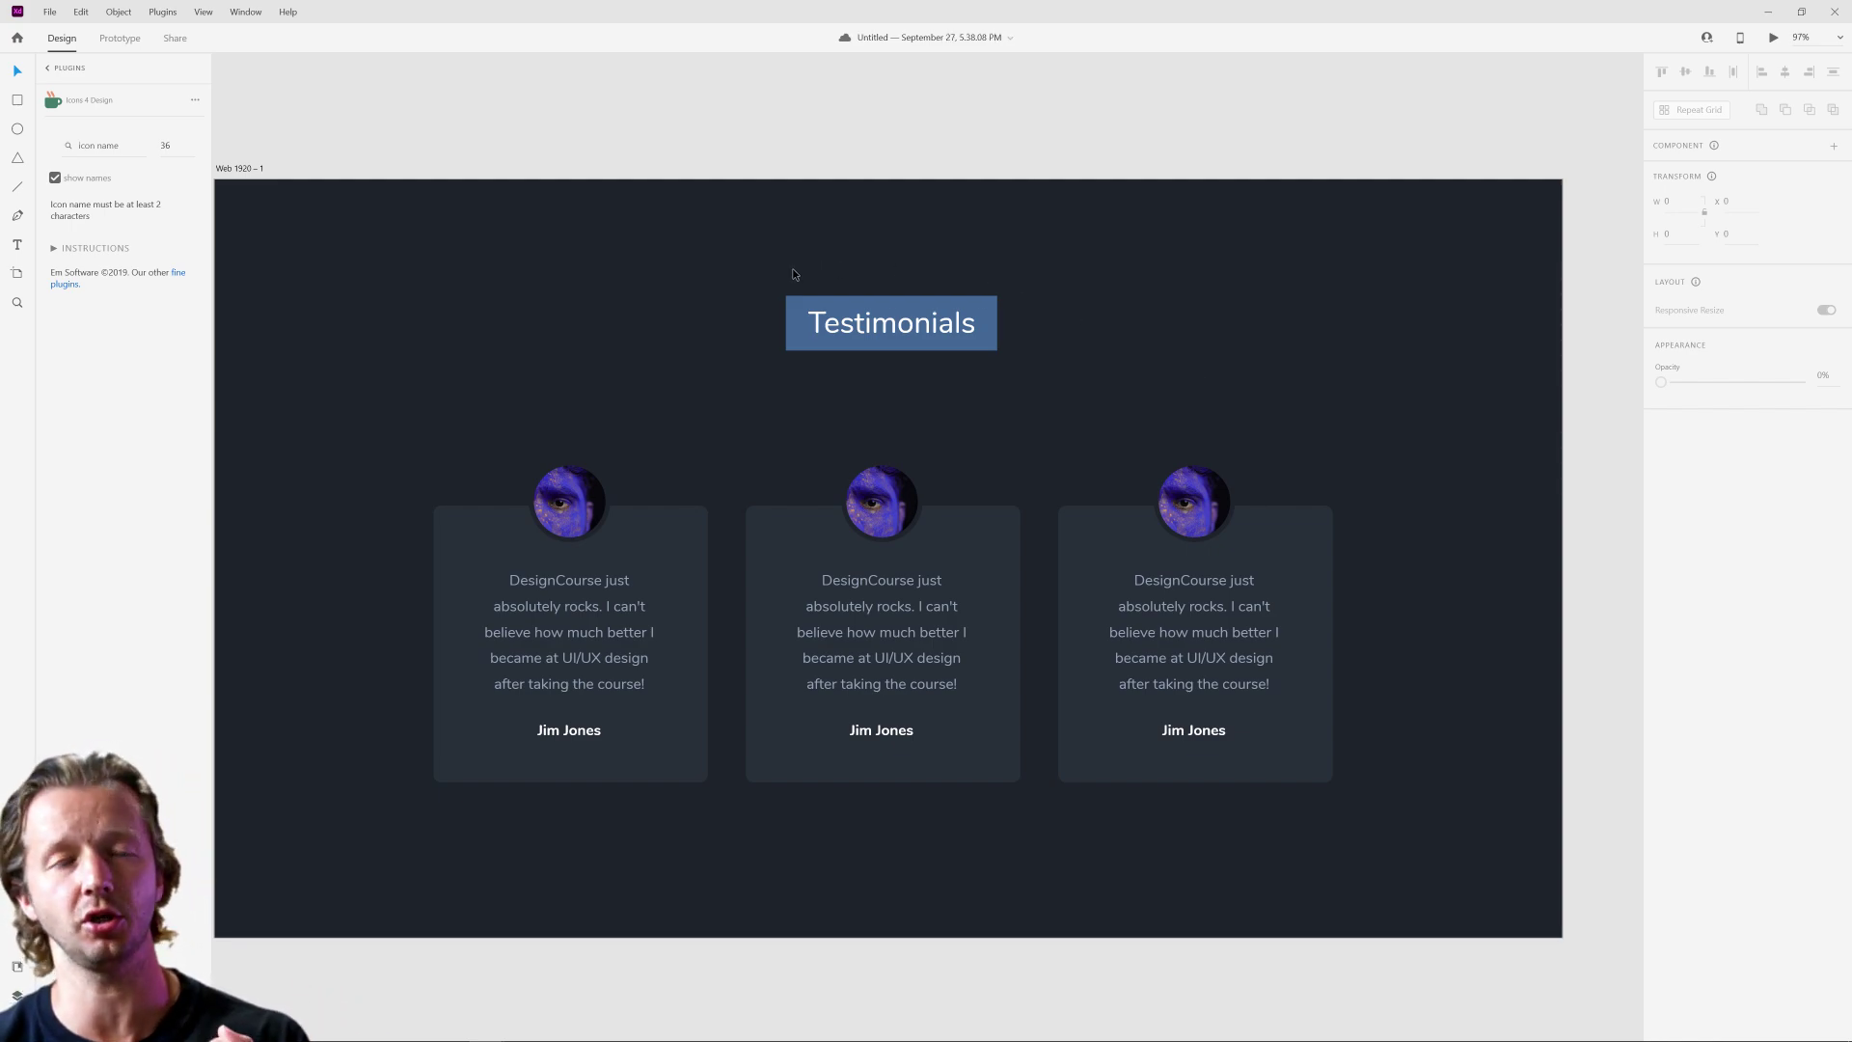
Inspect the Testimonials title, its blue box and the testimonial card grid on the first artboard.
left_click(889, 304)
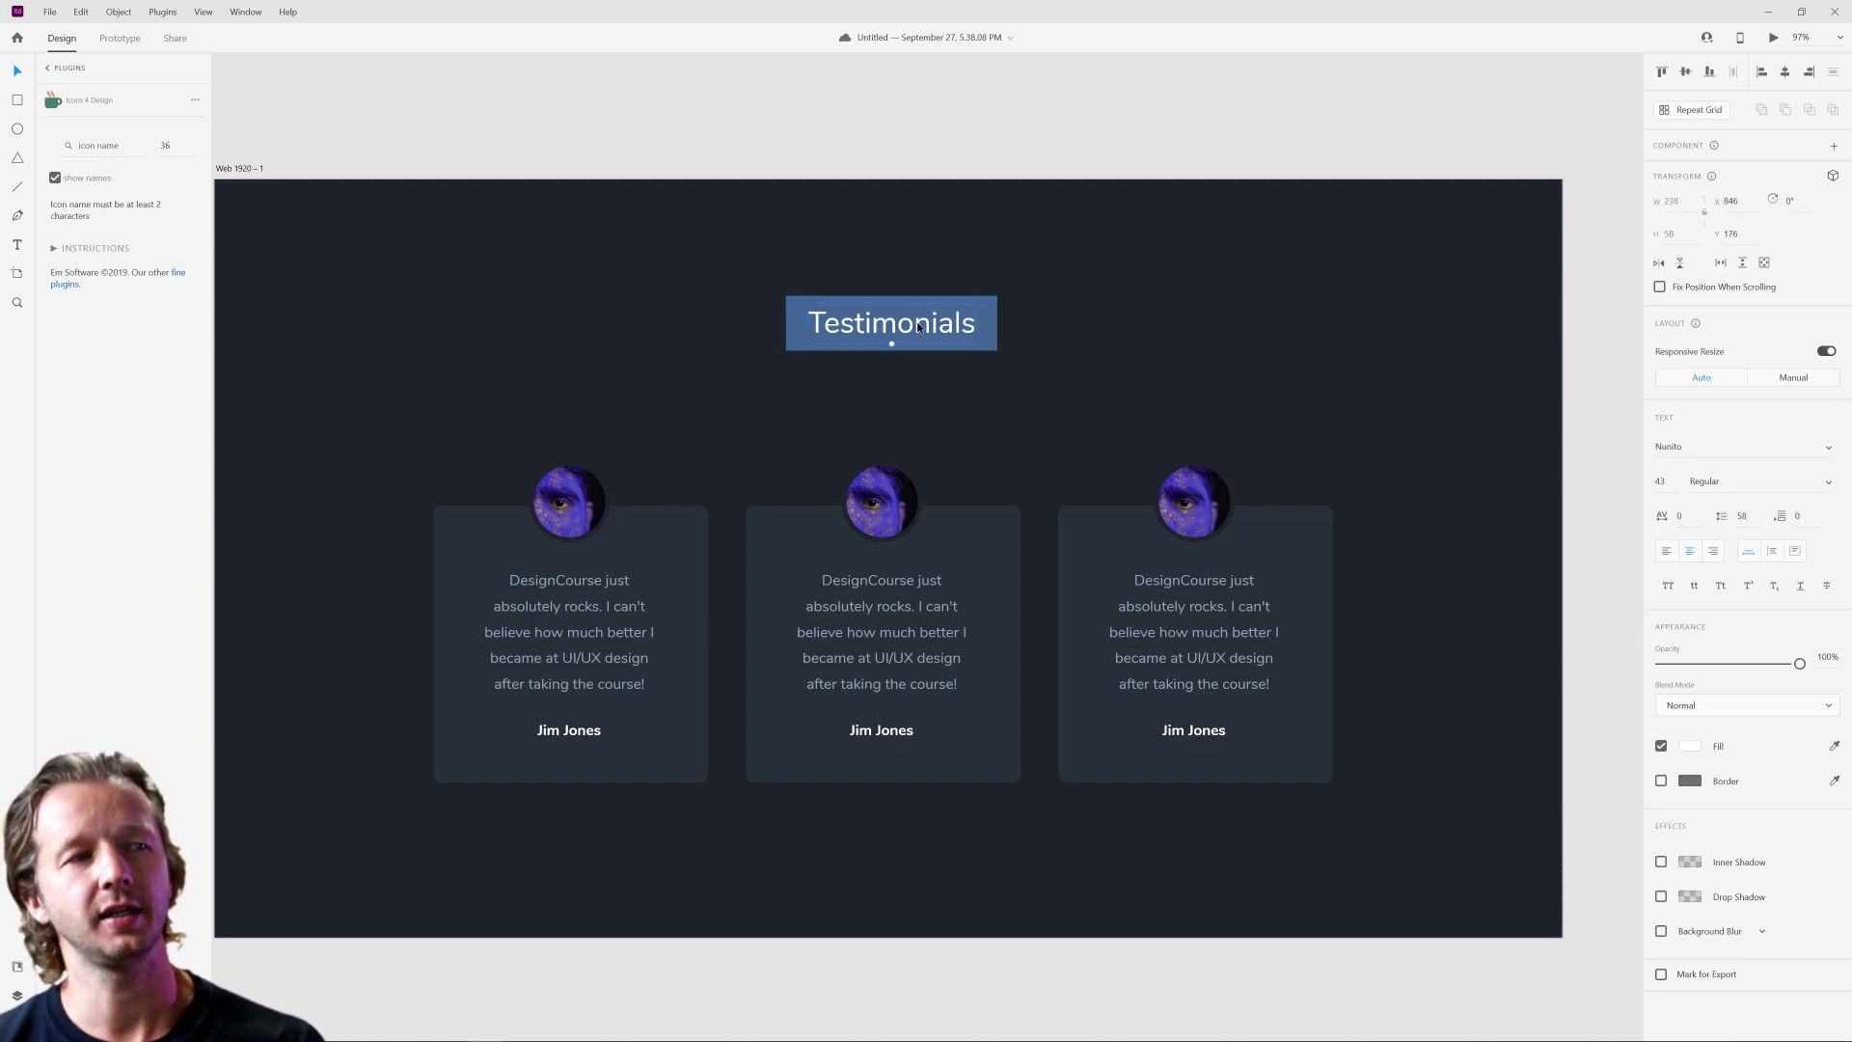
left_click(996, 325)
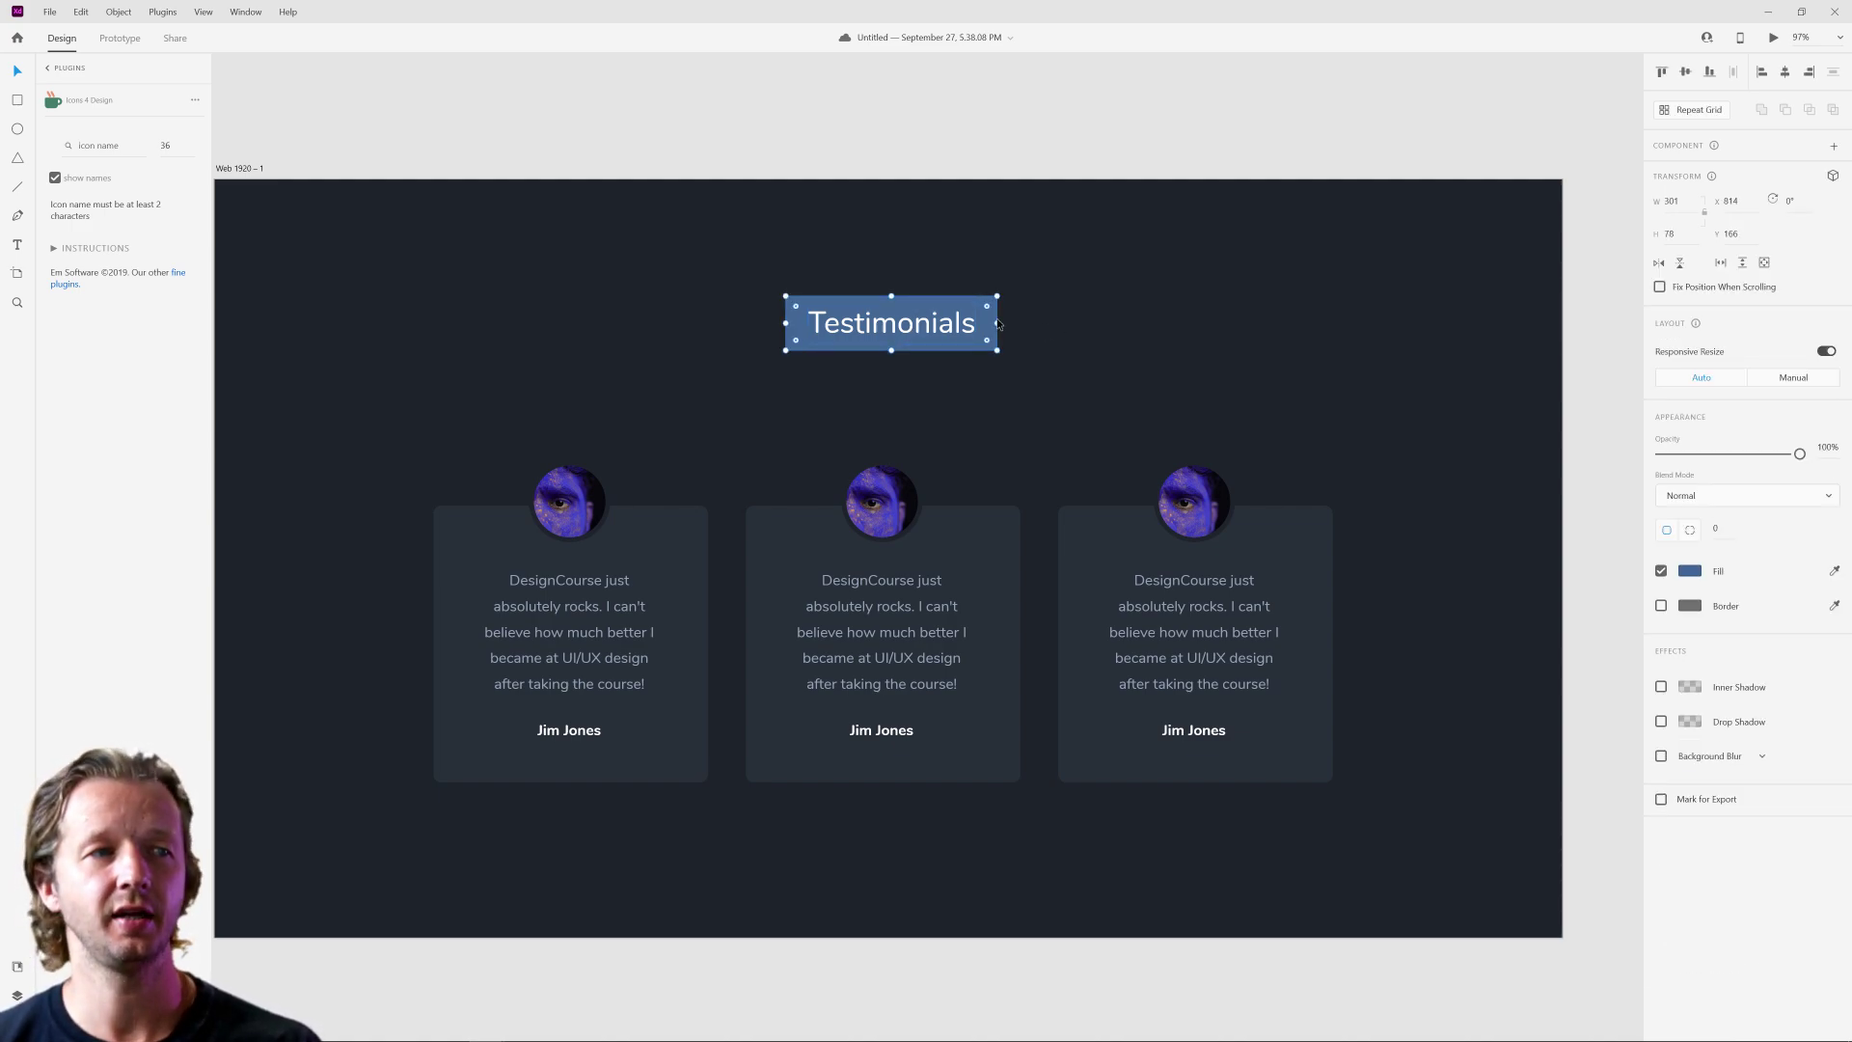
left_click(1108, 326)
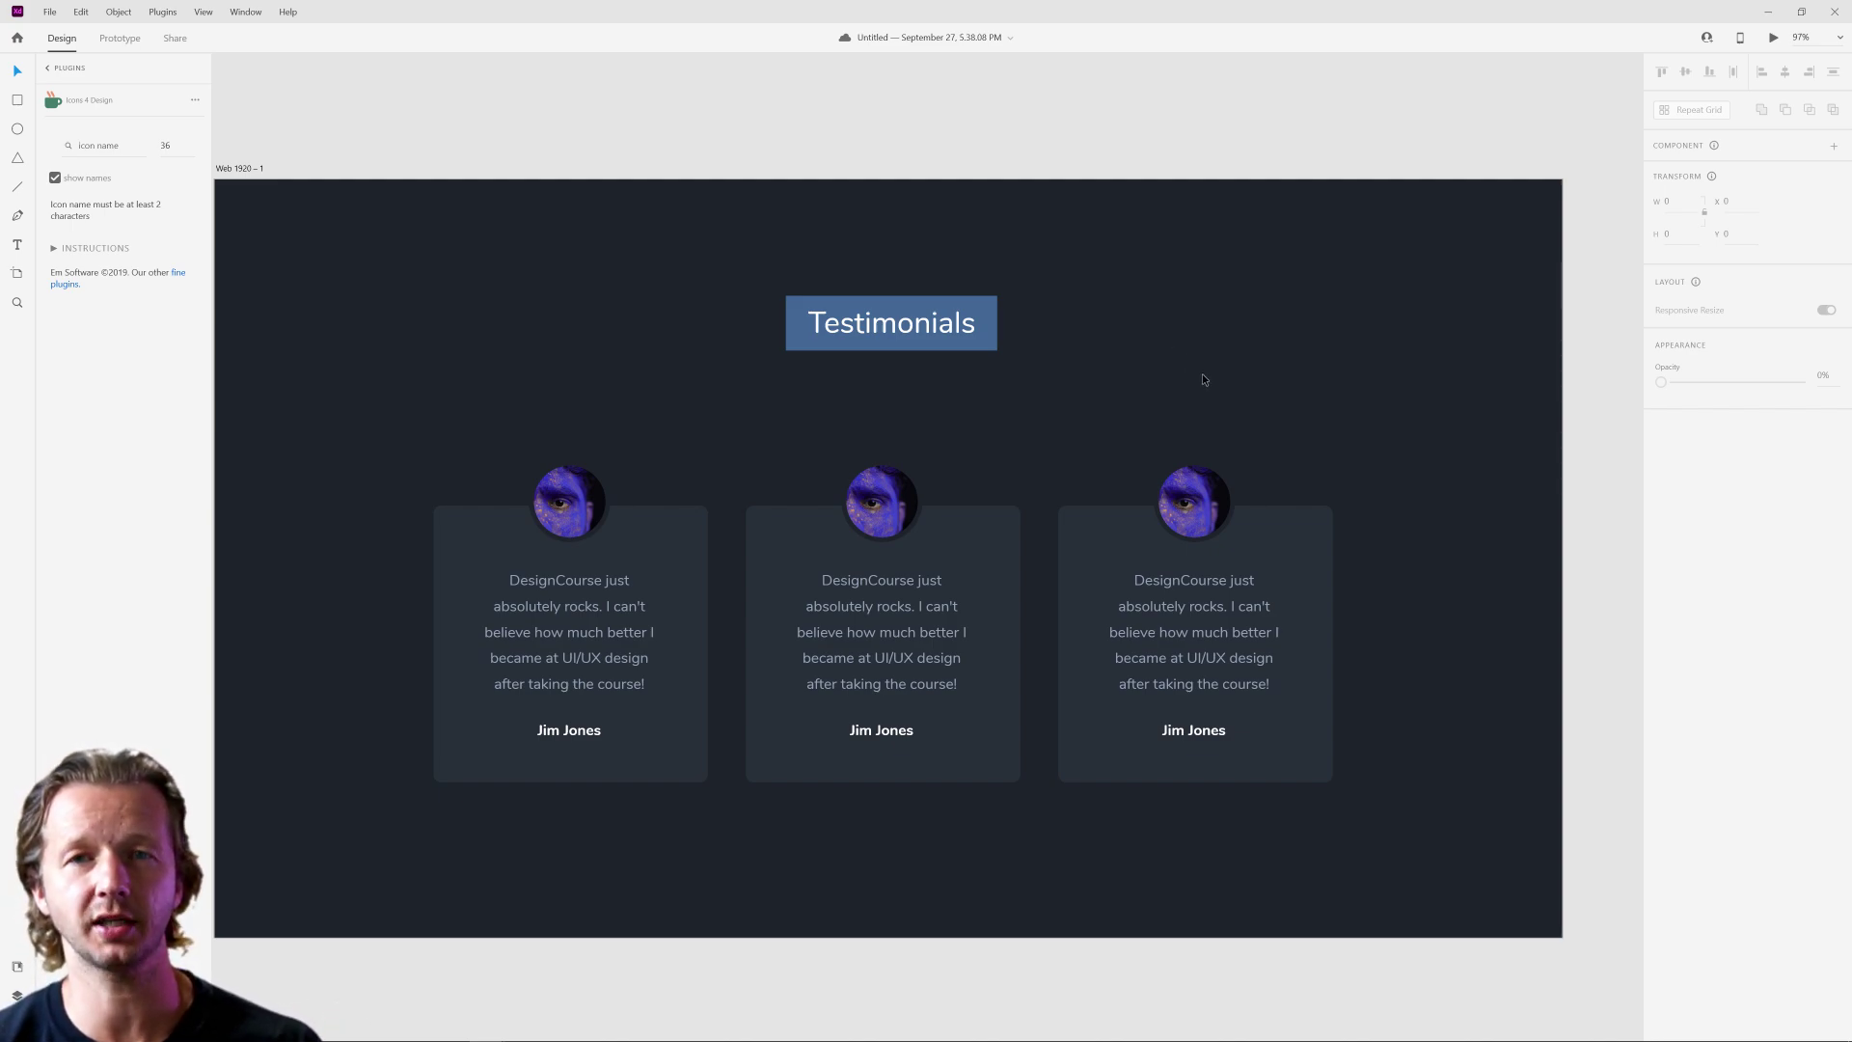
left_click(1057, 562)
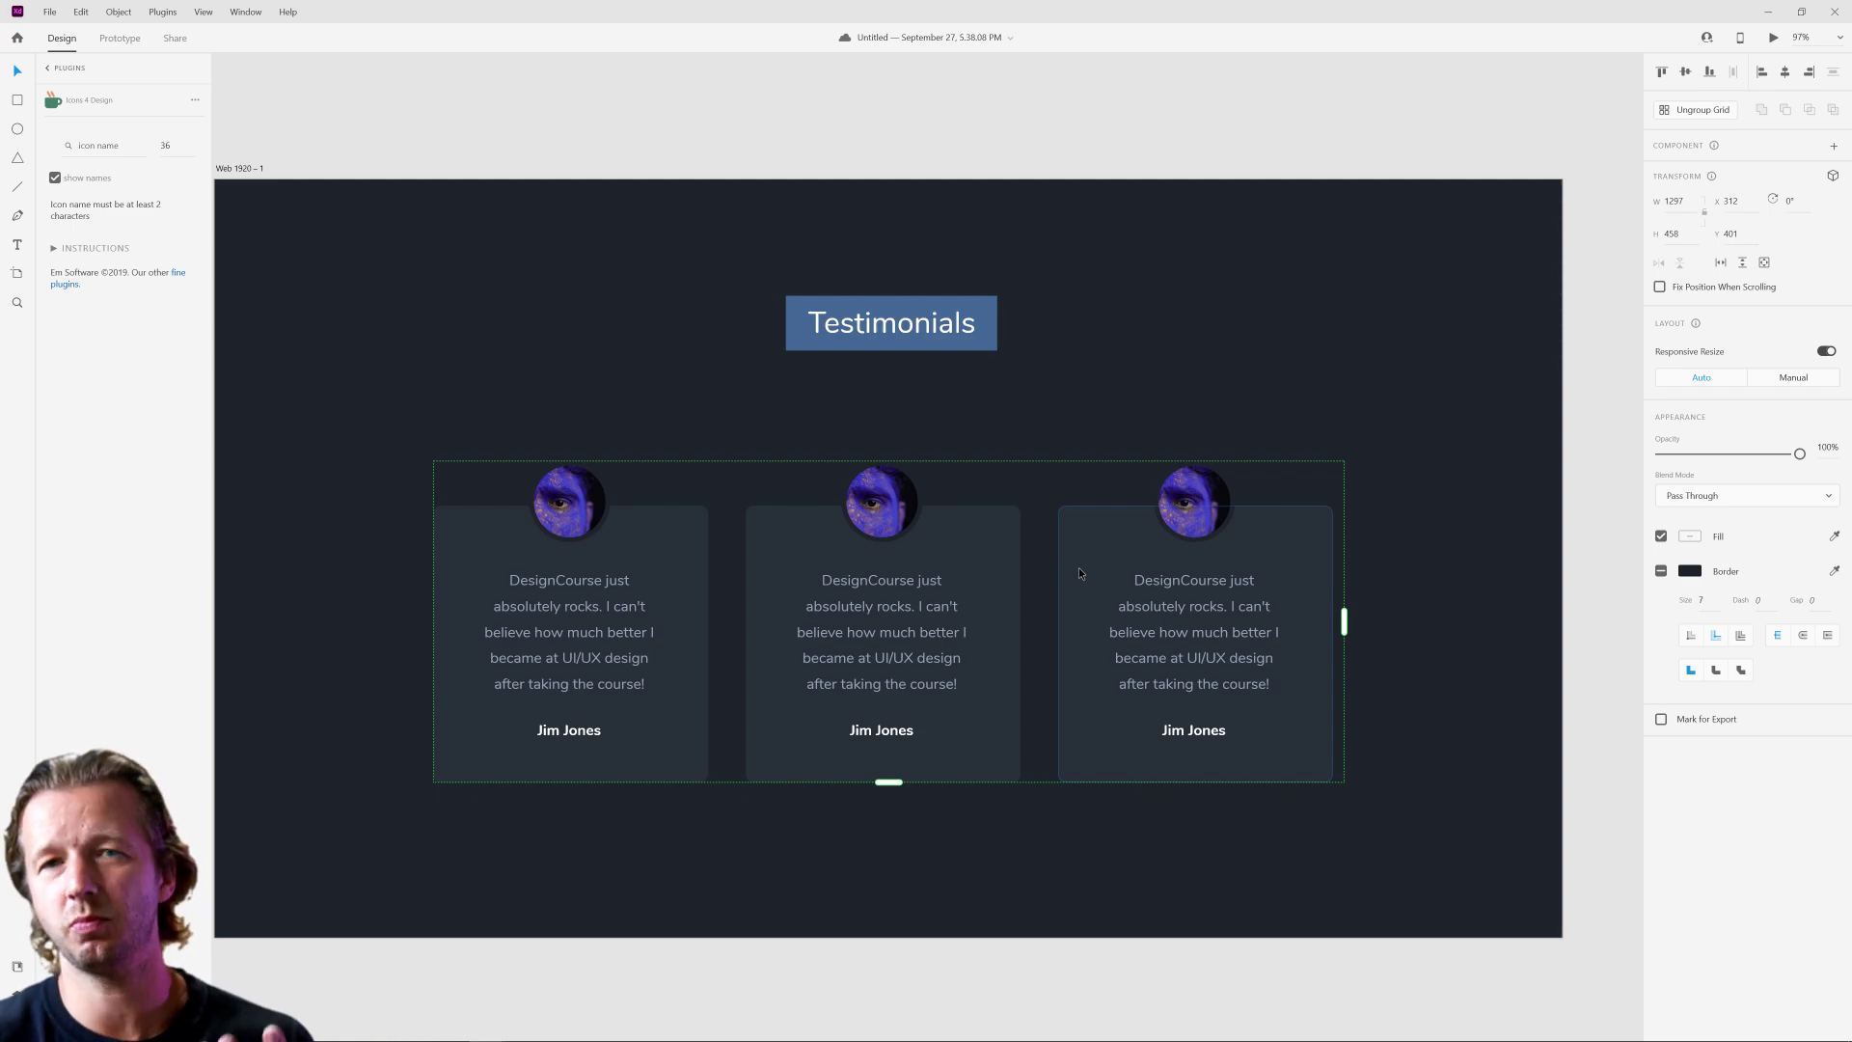
left_click(1269, 372)
Move to the second testimonials artboard and select the blue box behind its title.
scroll(1269, 372, "down", 5)
left_click_drag(1347, 351, 538, 330)
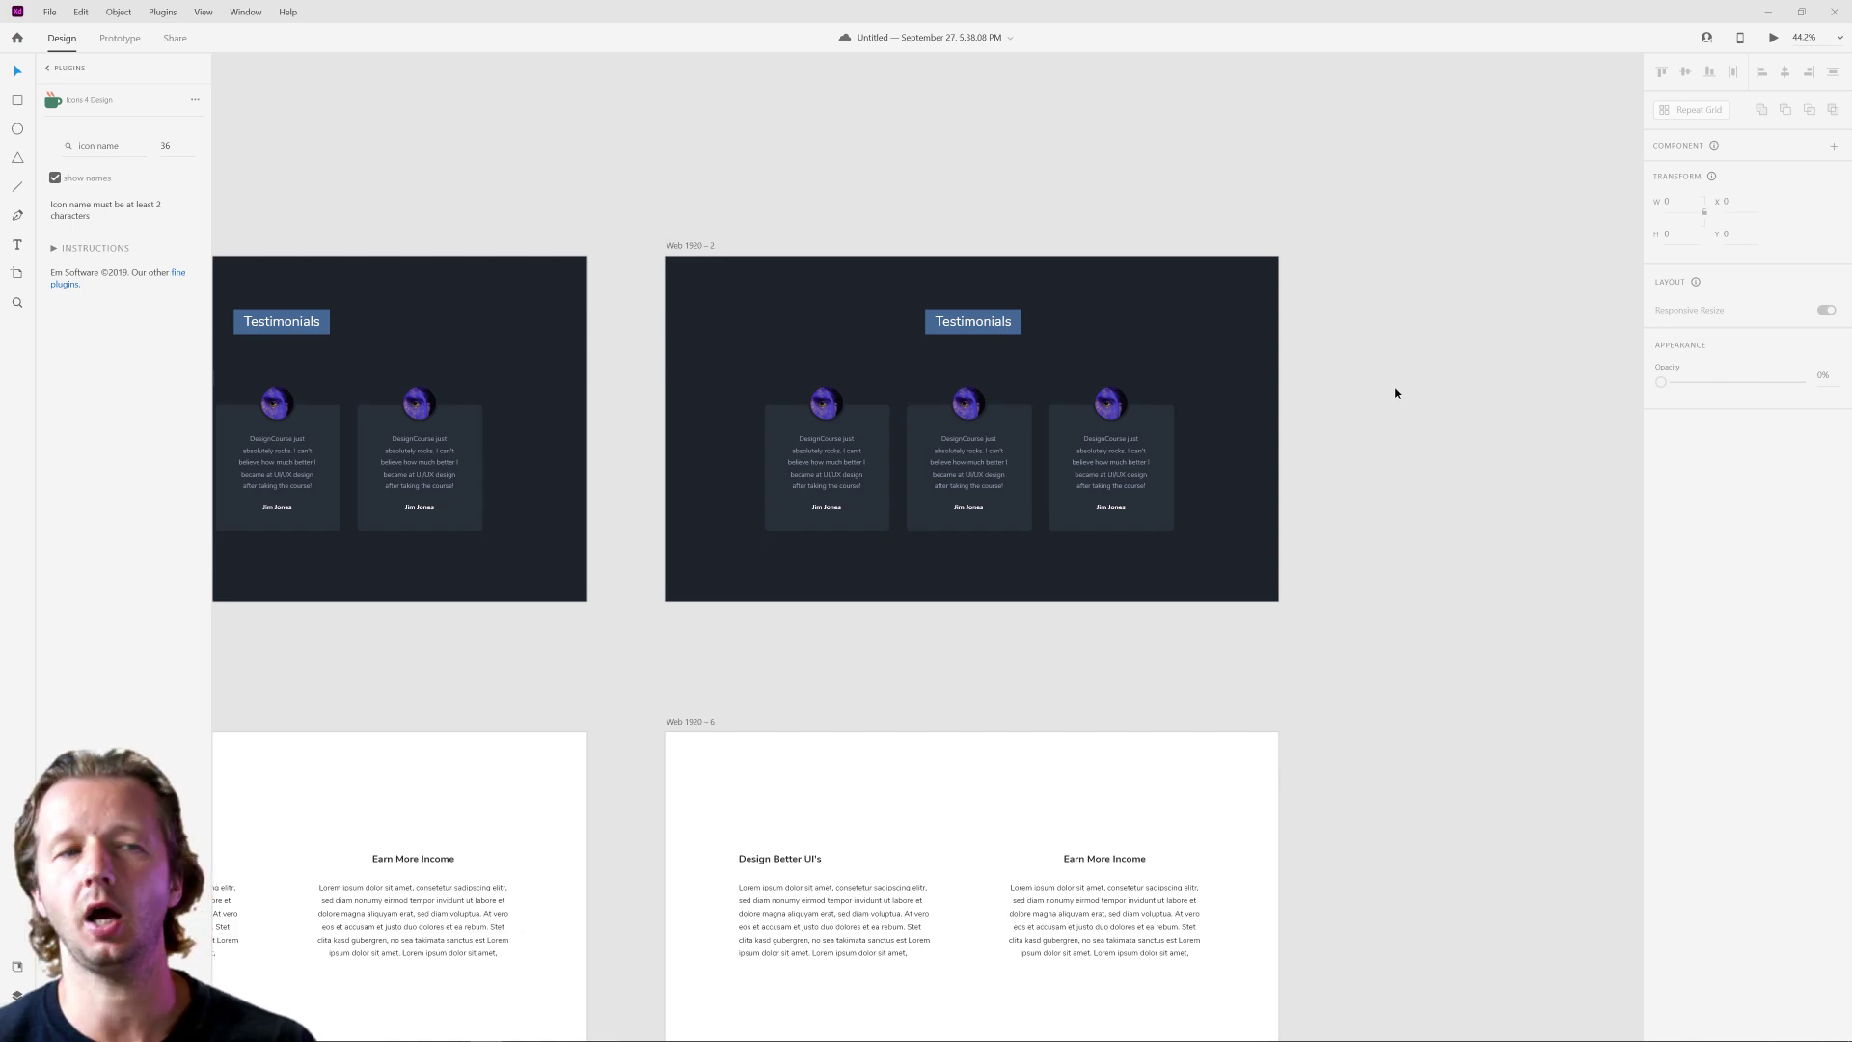
scroll(928, 335, "up", 5)
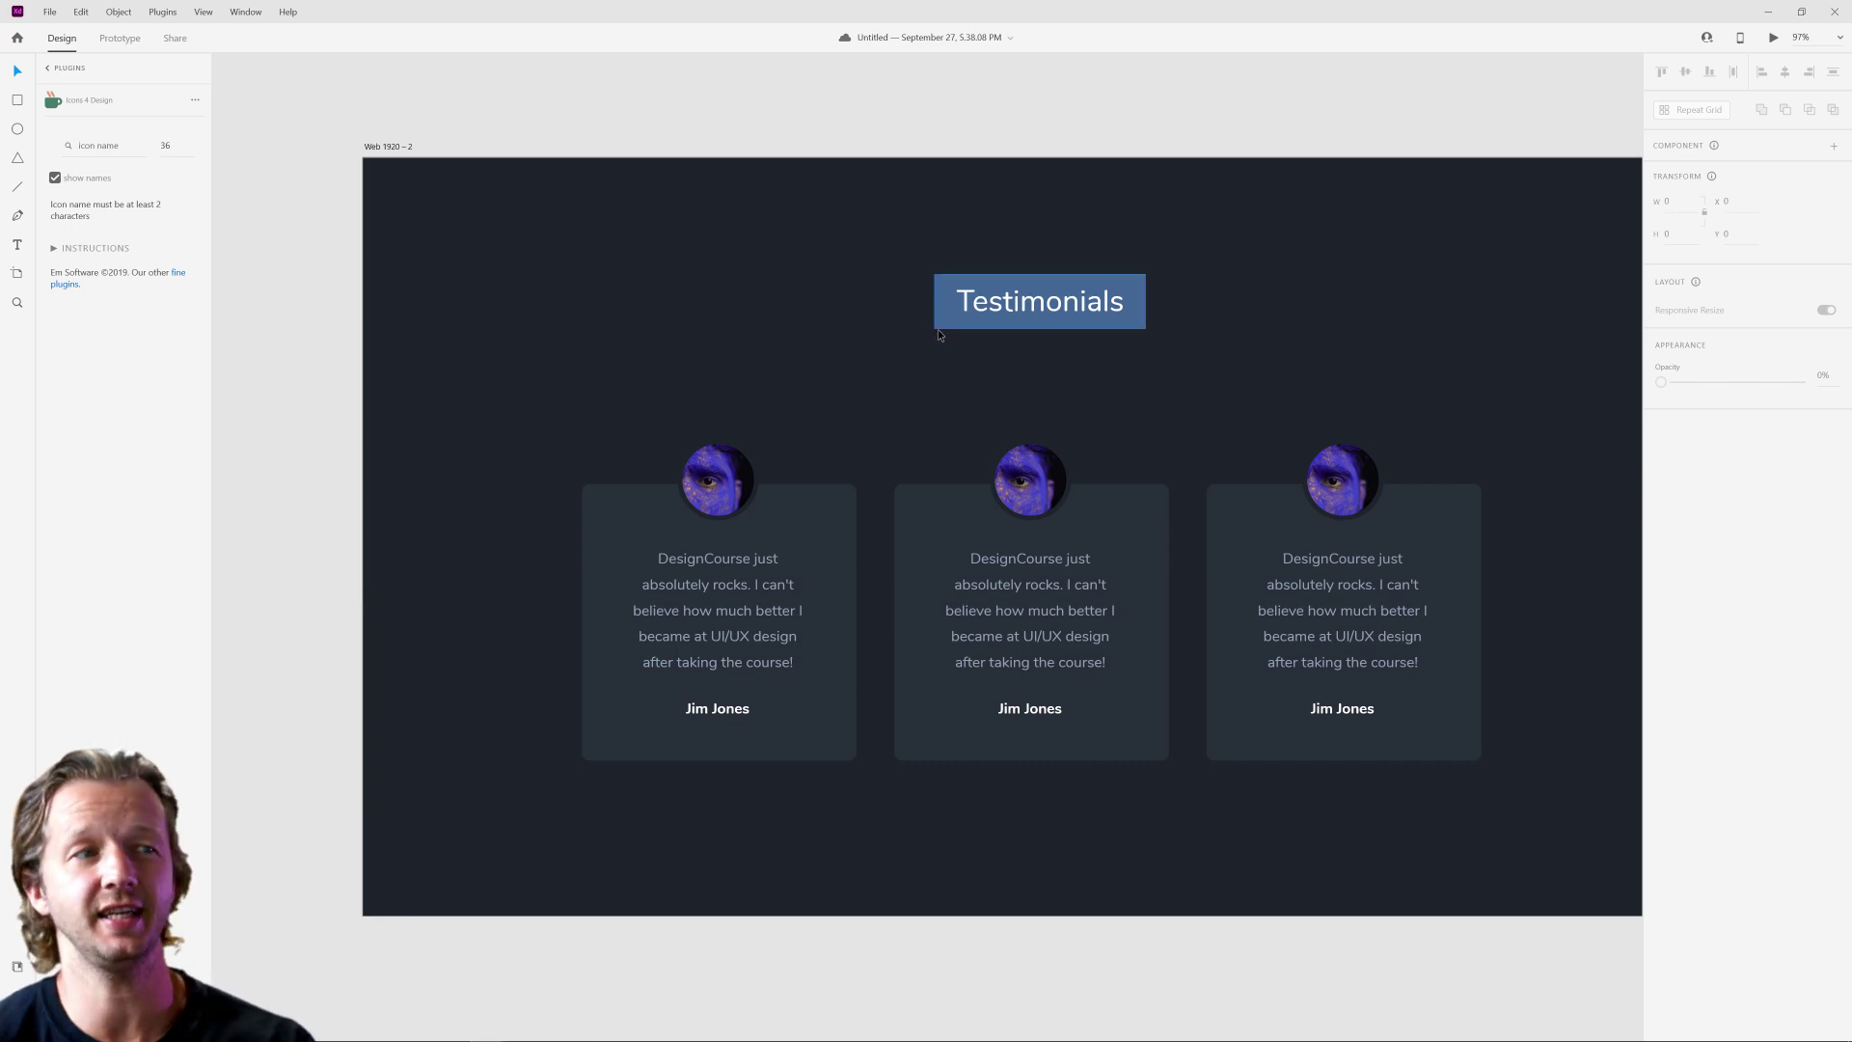
left_click(938, 334)
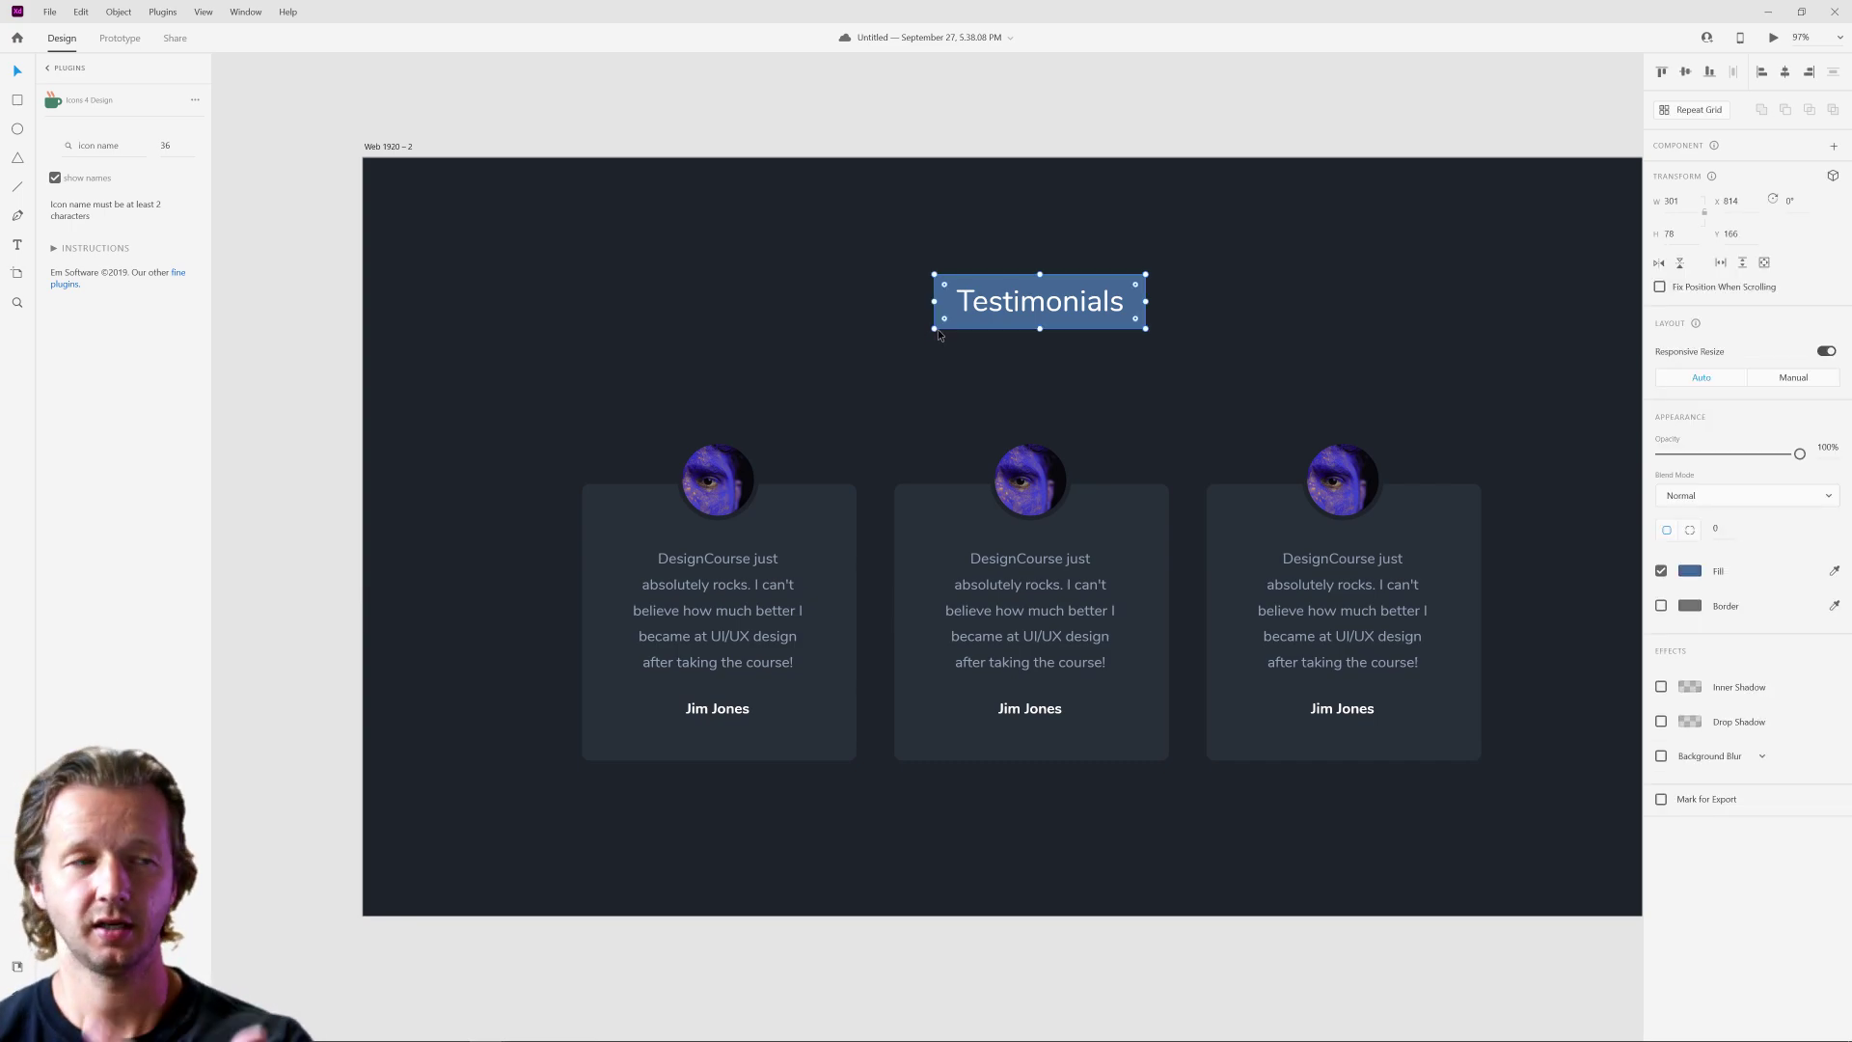
left_click_drag(499, 455, 1402, 818)
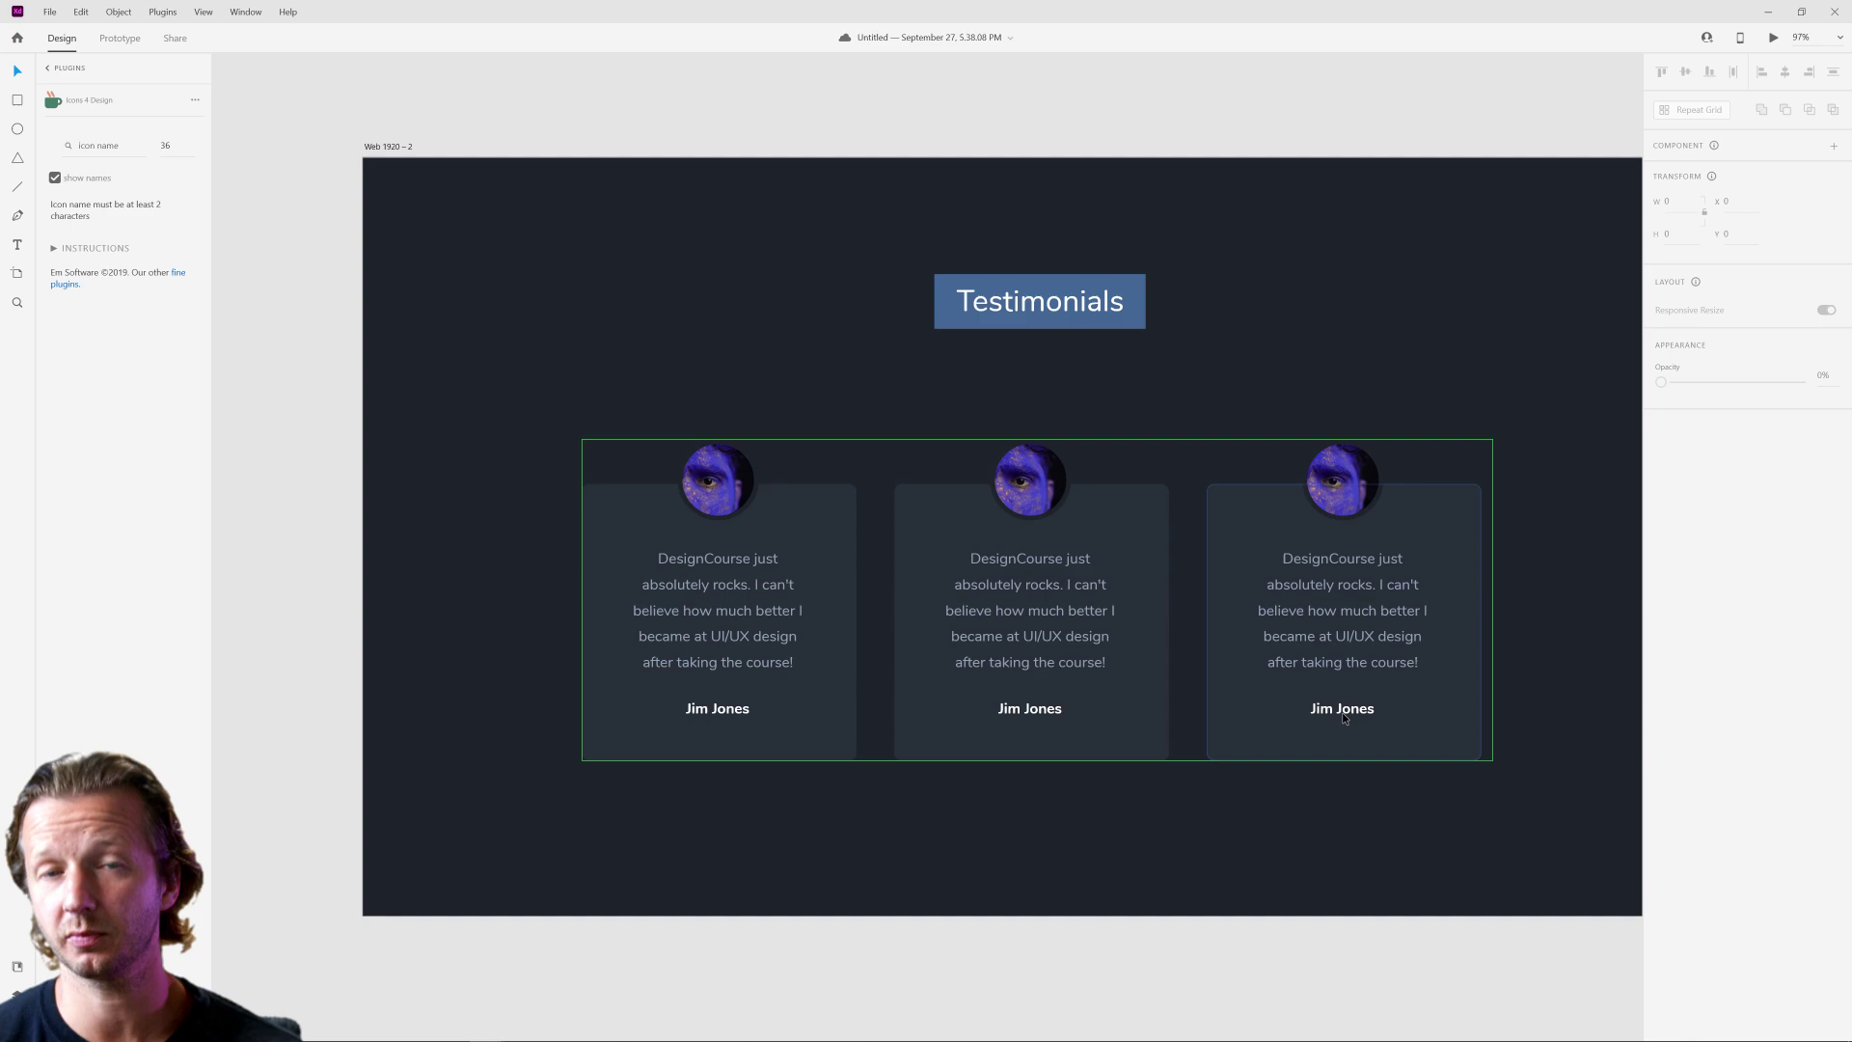
key("Escape")
left_click(942, 316)
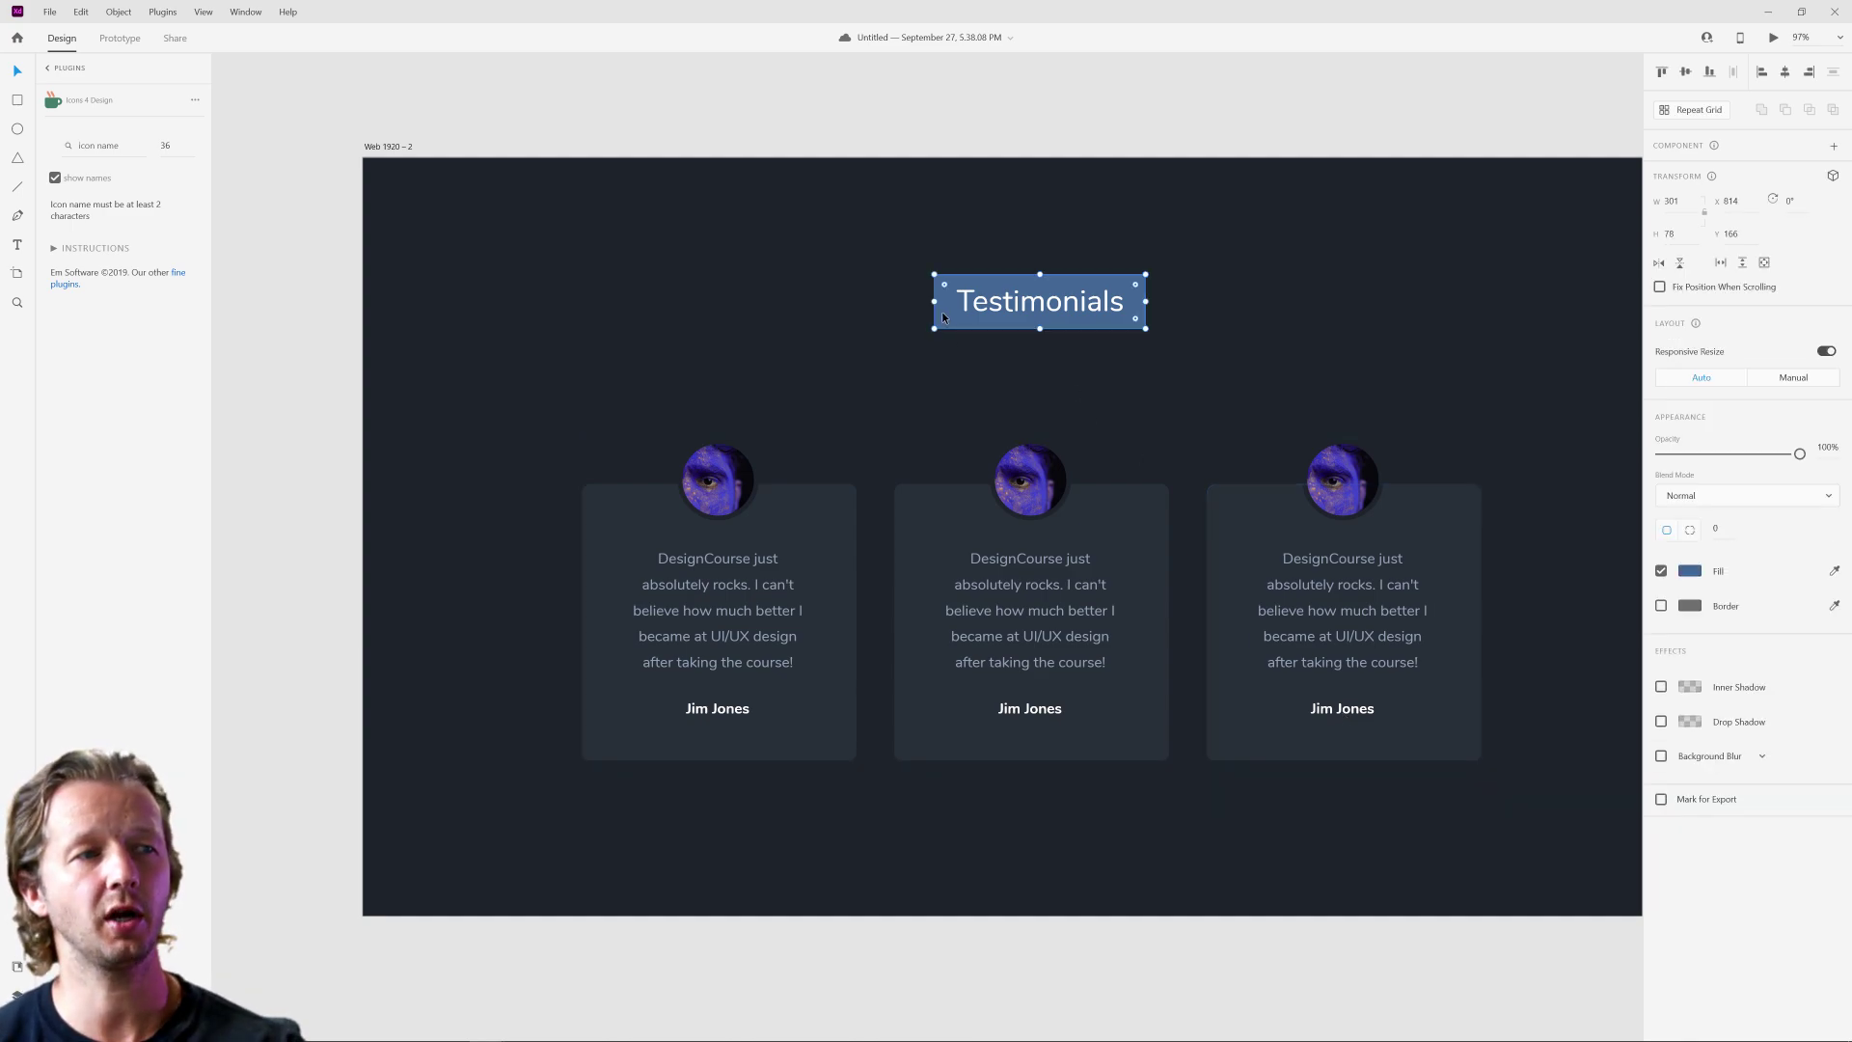
Delete the blue box behind the Testimonials title on Web 1920 – 2.
key("Delete")
scroll(1302, 378, "down", 4)
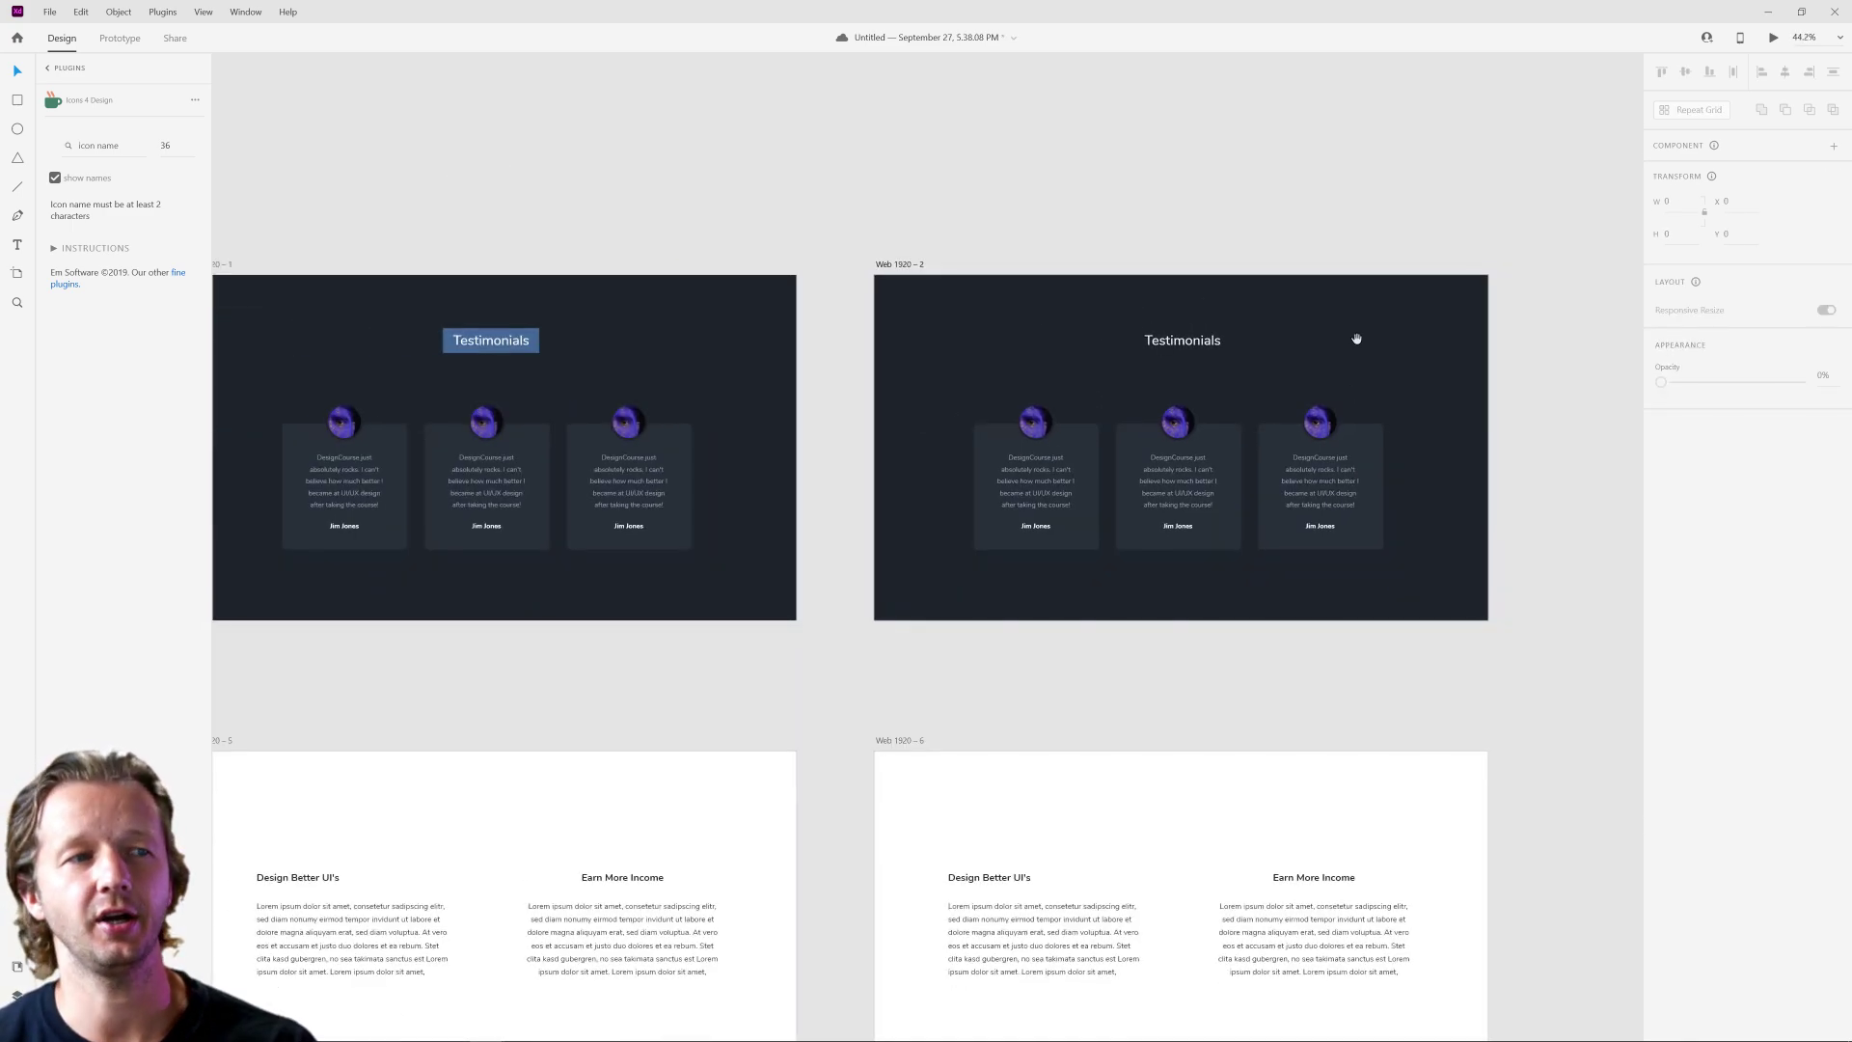
scroll(656, 378, "left", 2)
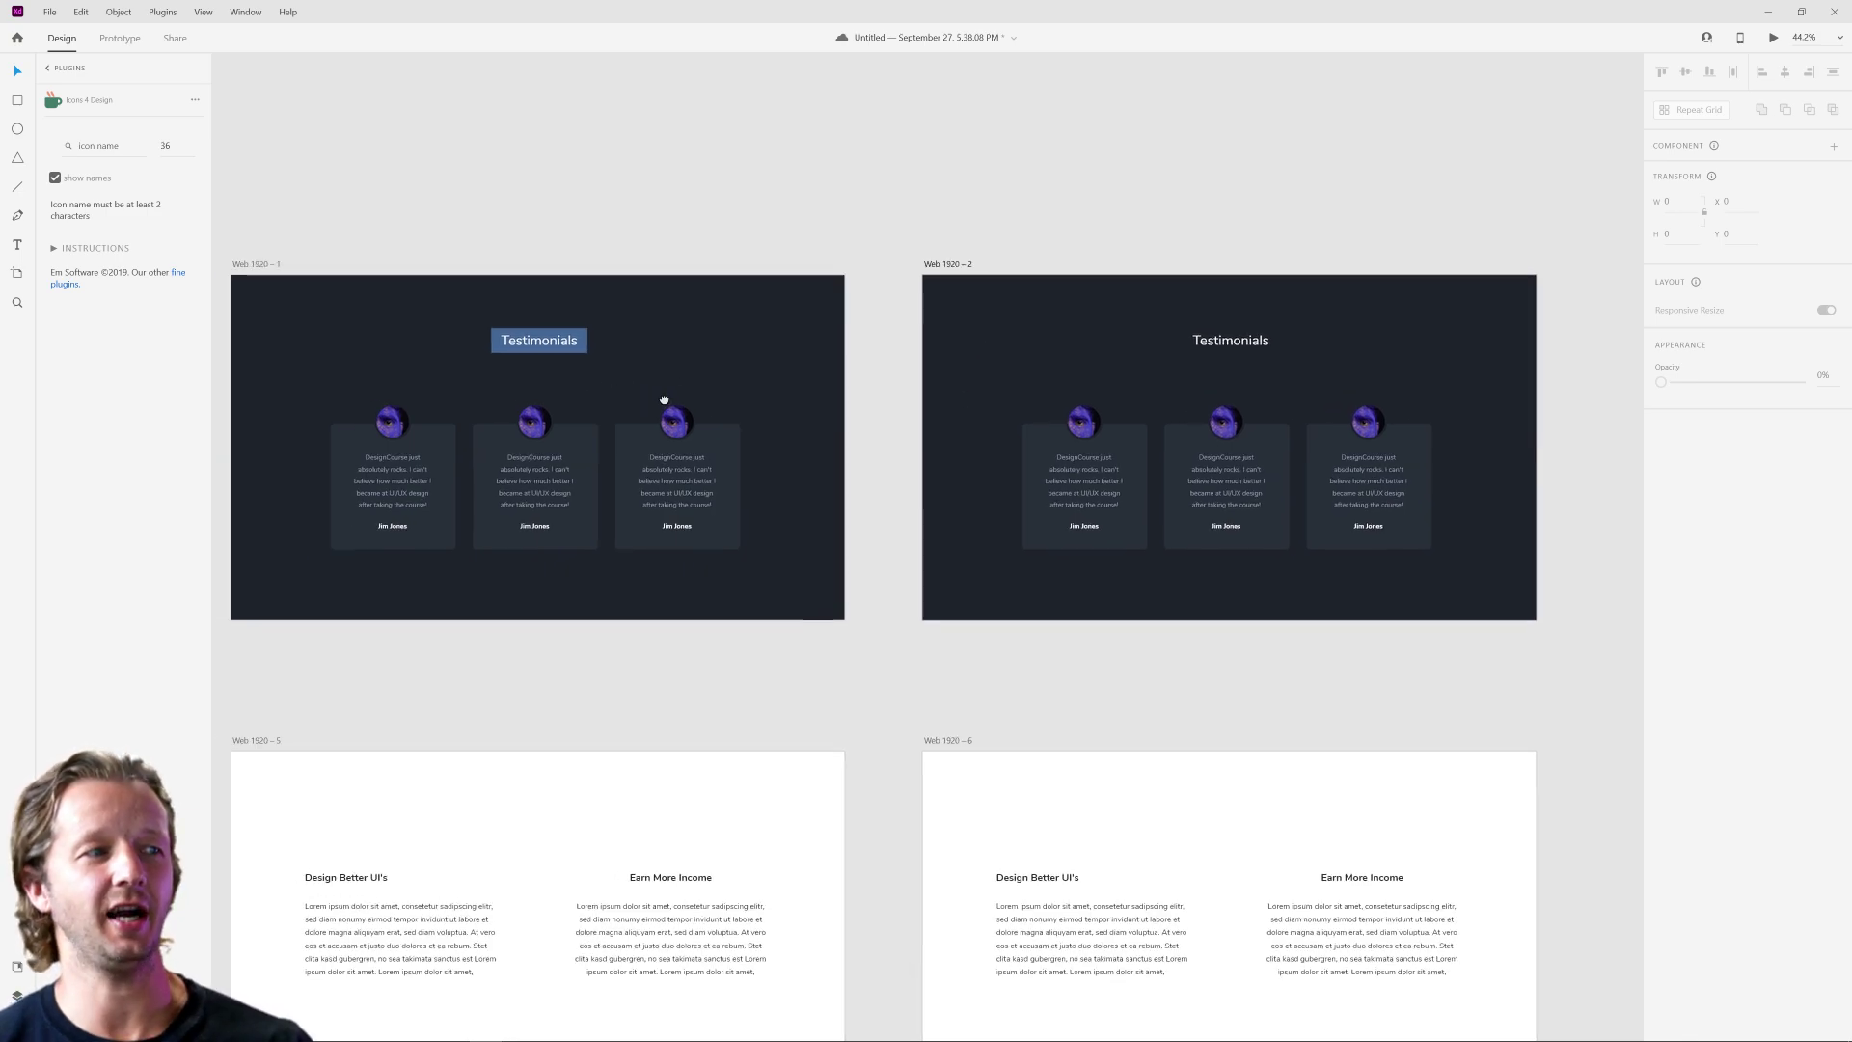
scroll(485, 339, "up", 5)
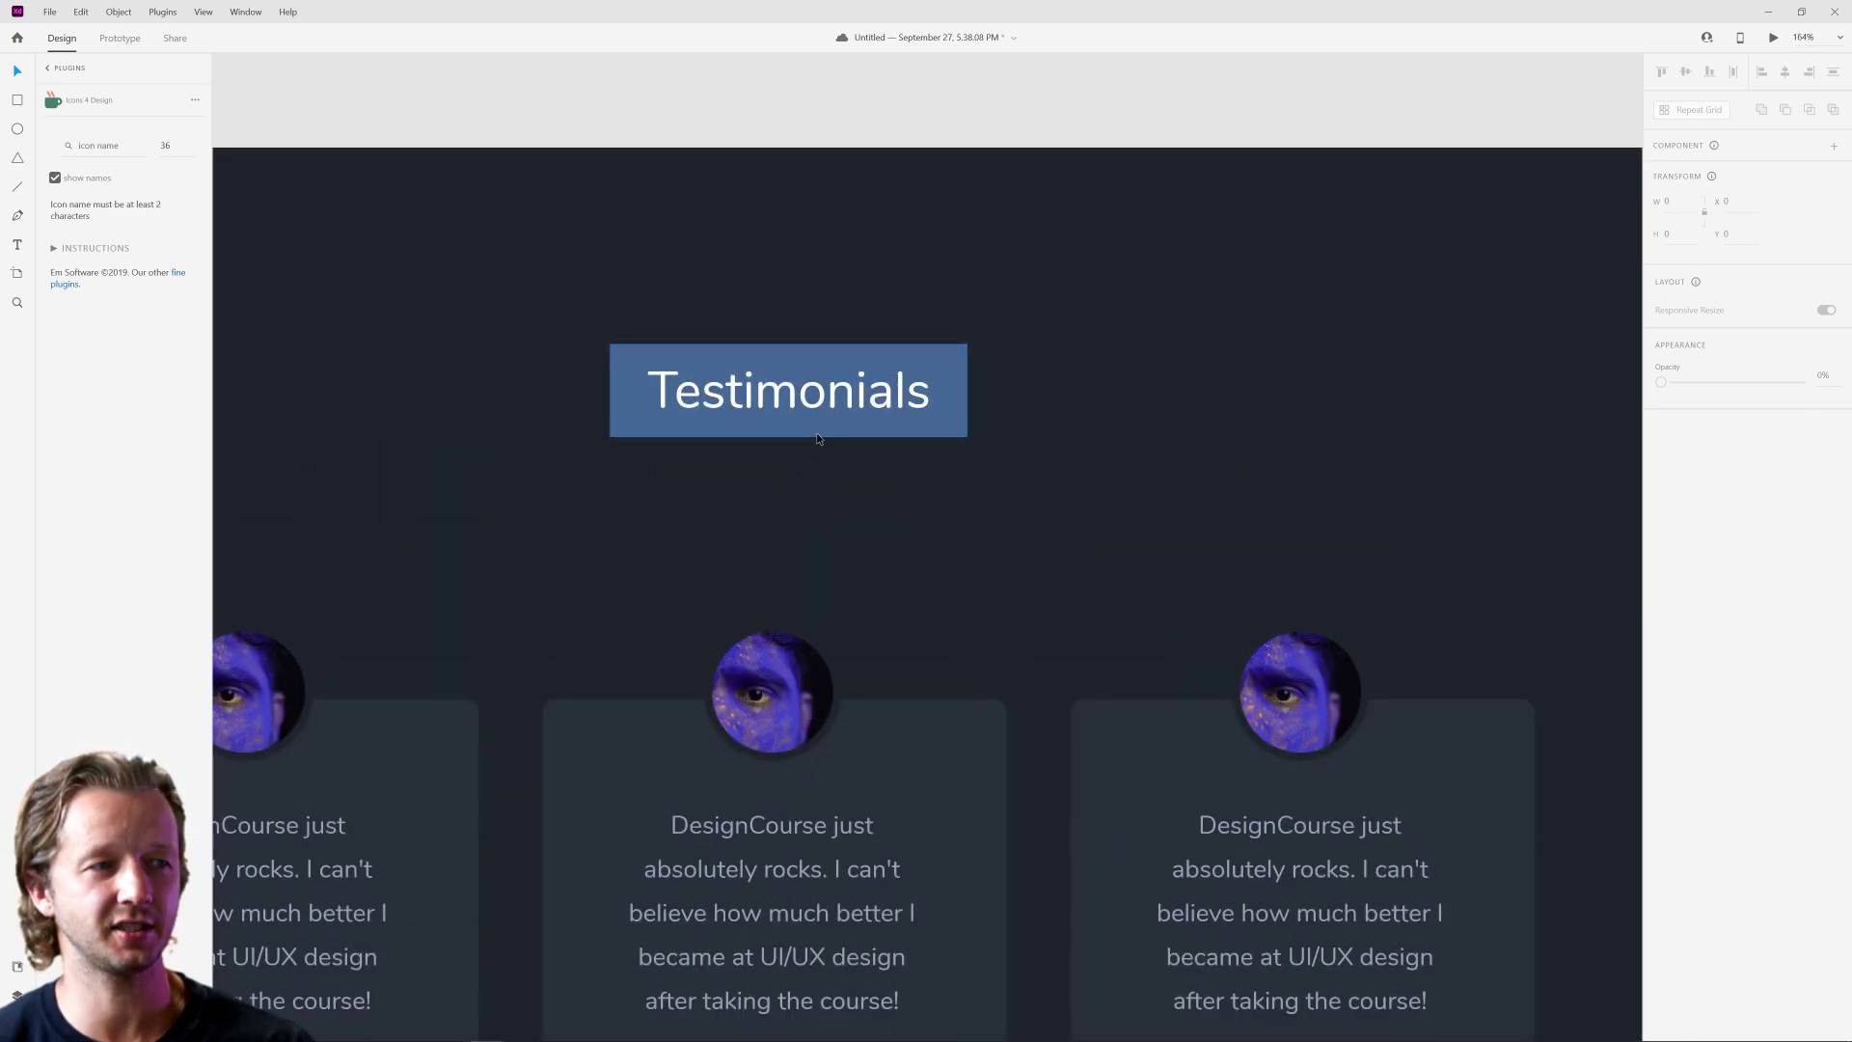
scroll(816, 439, "down", 5)
scroll(1103, 472, "right", 5)
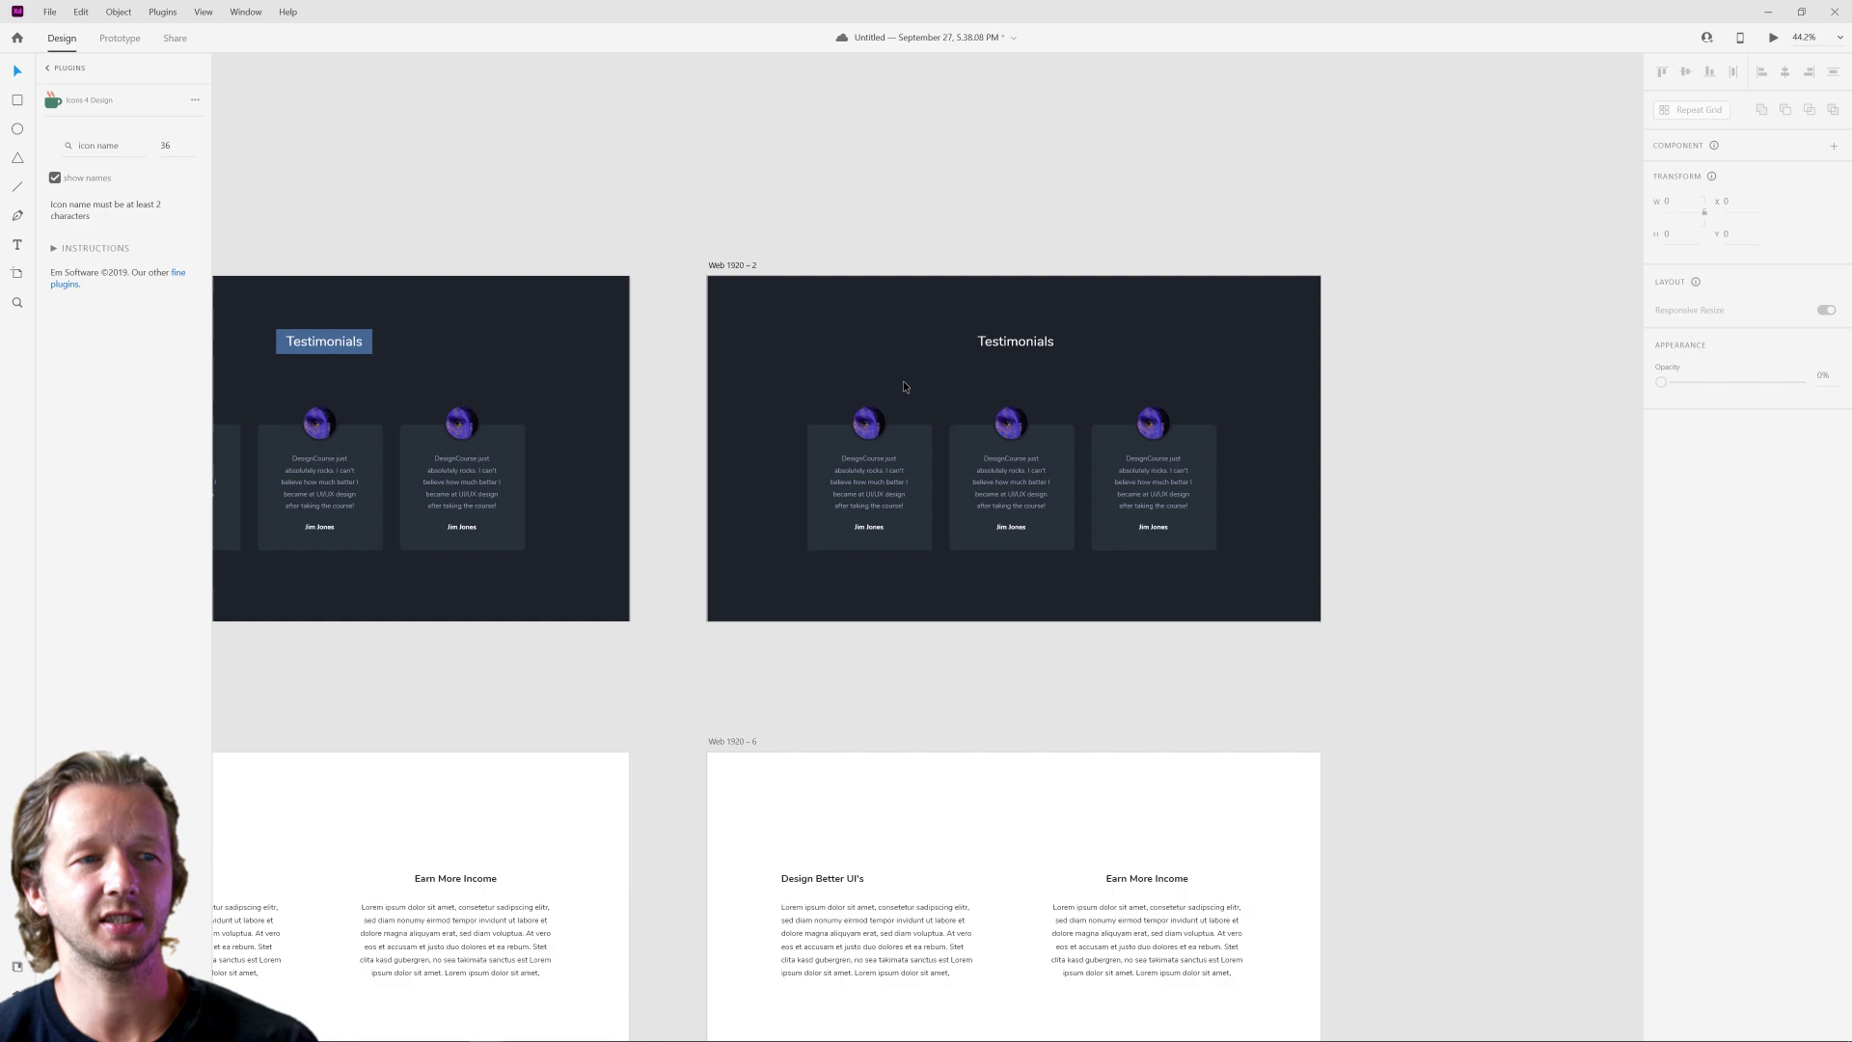
scroll(1030, 353, "up", 3)
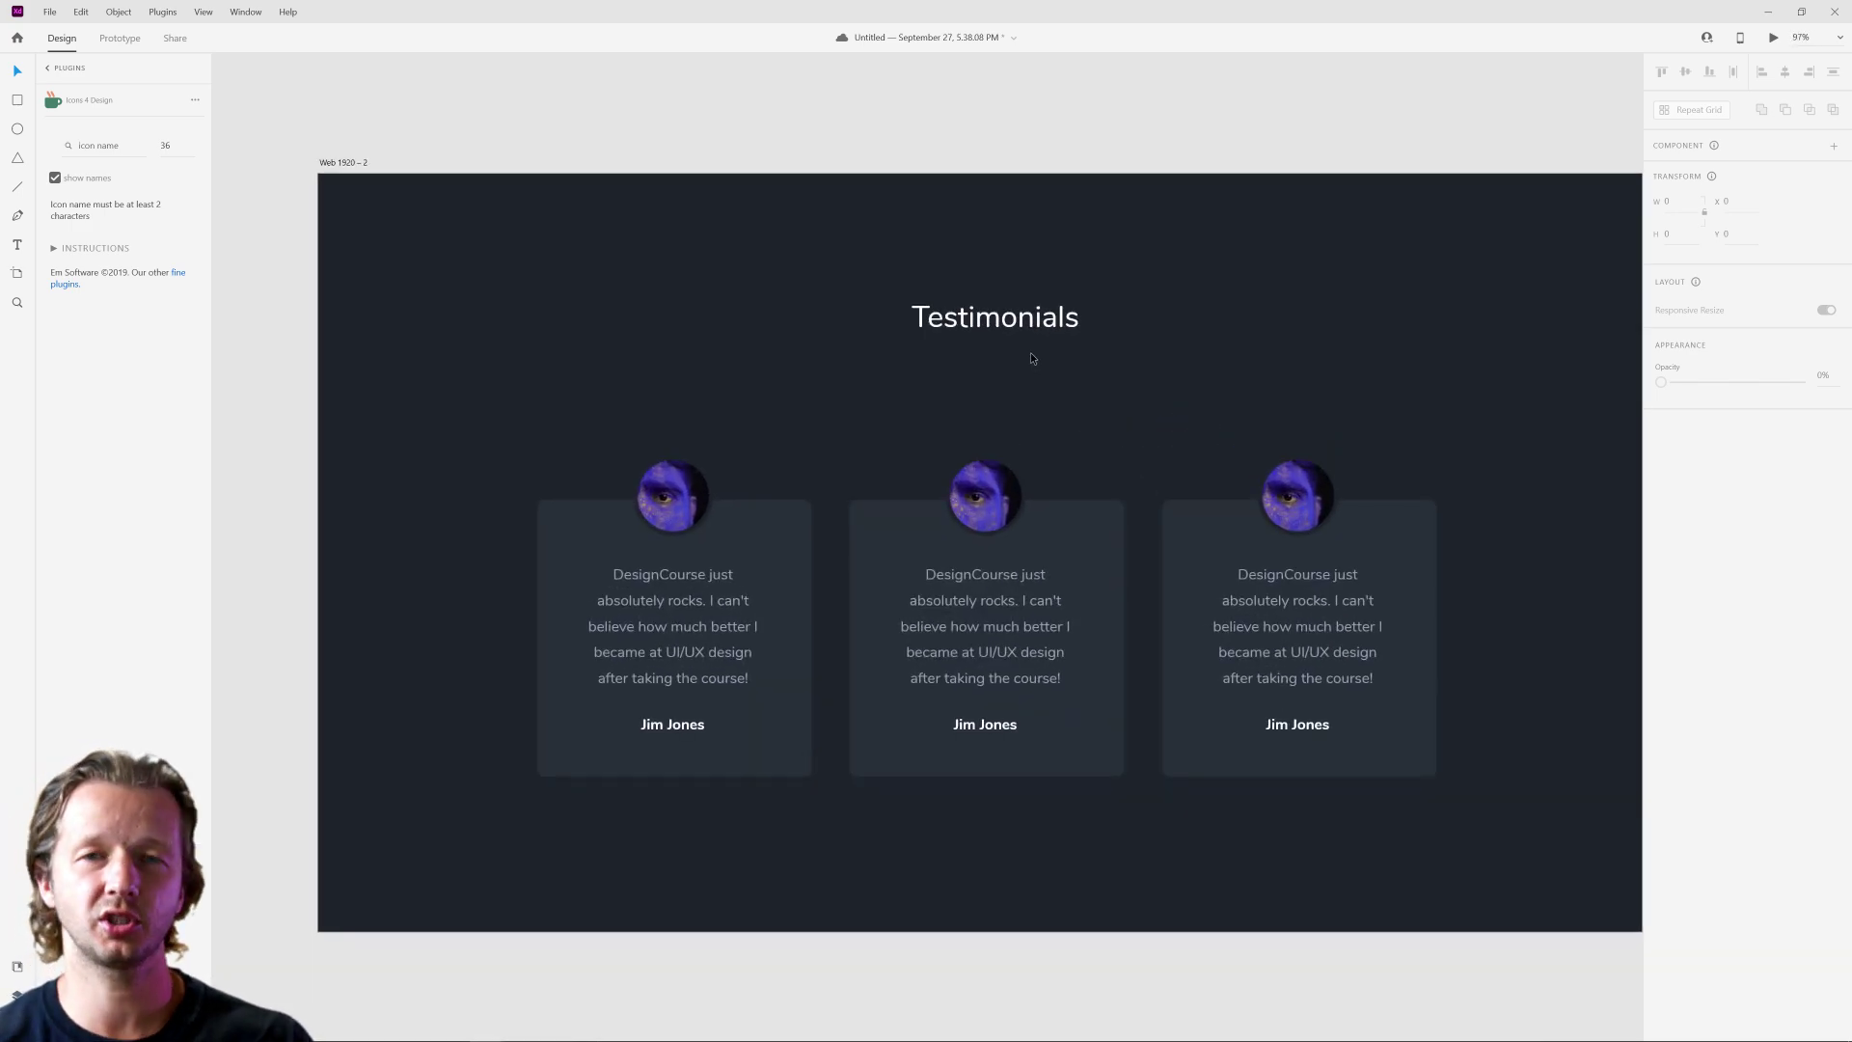
scroll(1030, 351, "down", 2)
scroll(484, 322, "down", 1)
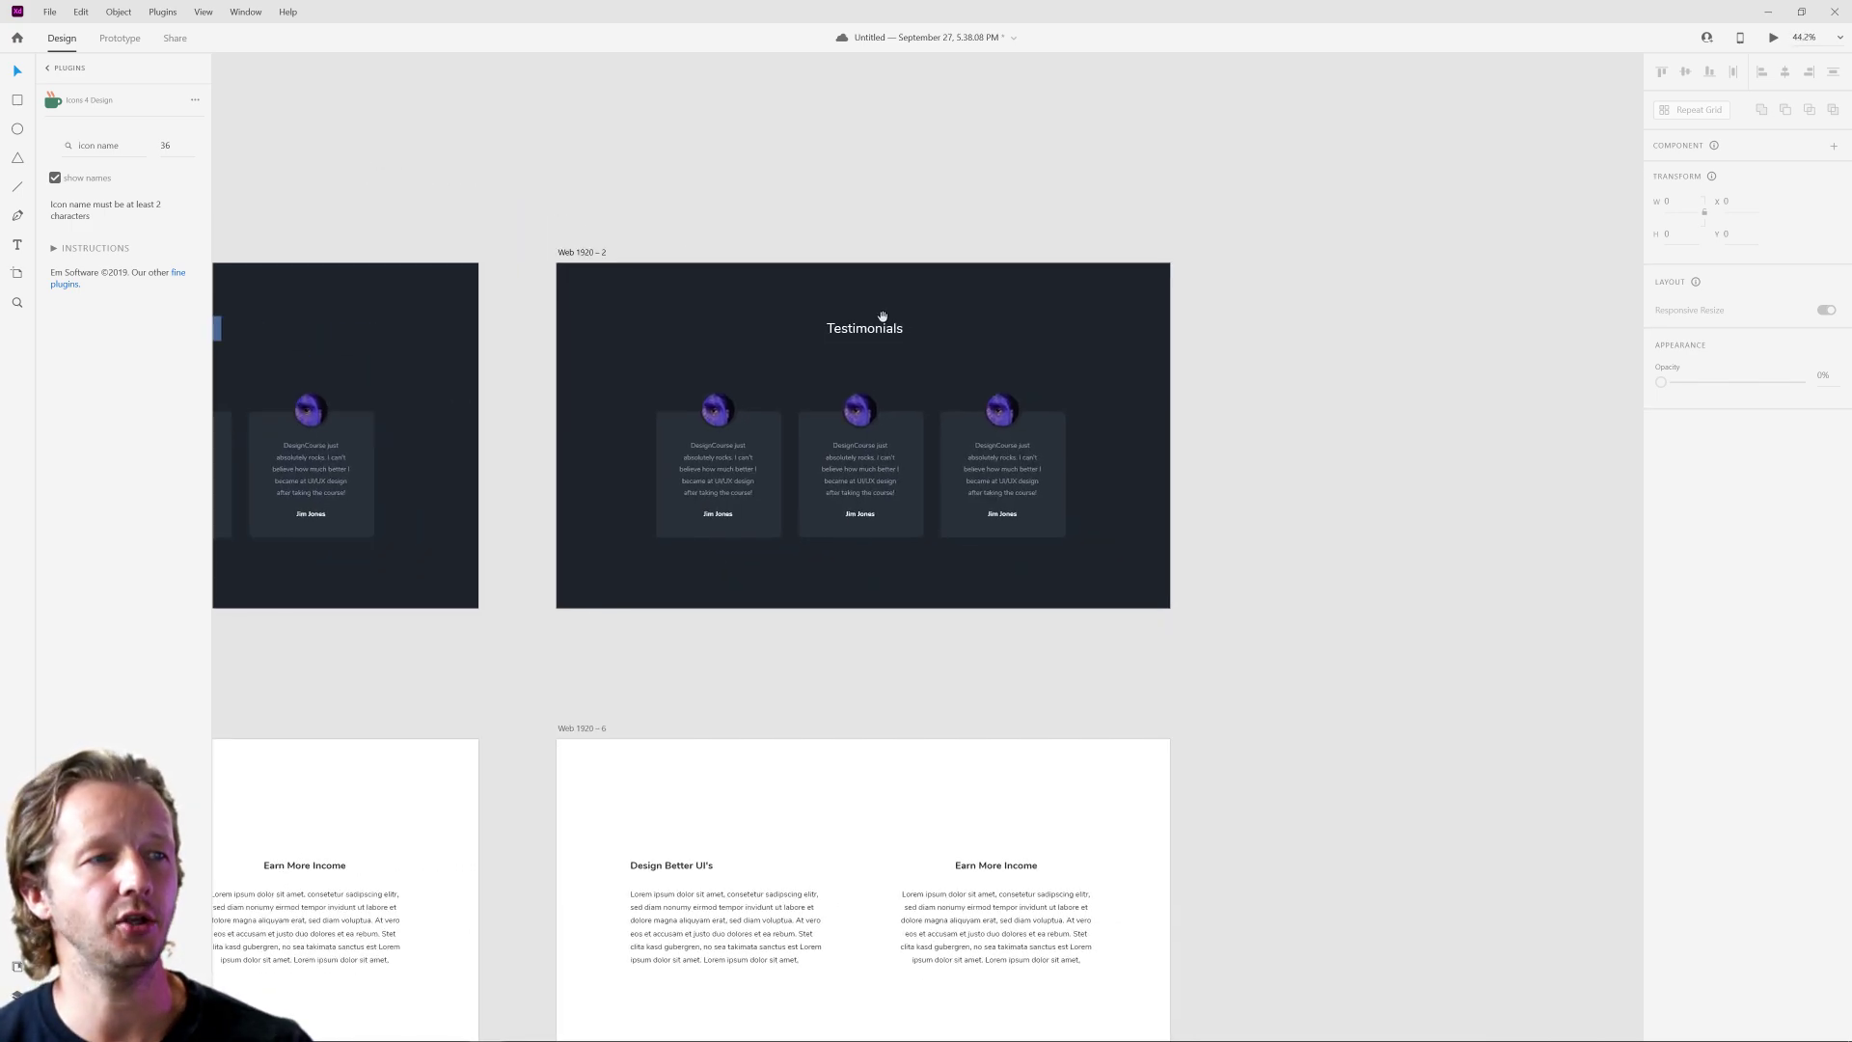
Duplicate the second testimonials artboard as a new copy to its right.
left_click(581, 255)
left_click_drag(582, 257, 1231, 257)
left_click_drag(1384, 203, 1204, 220)
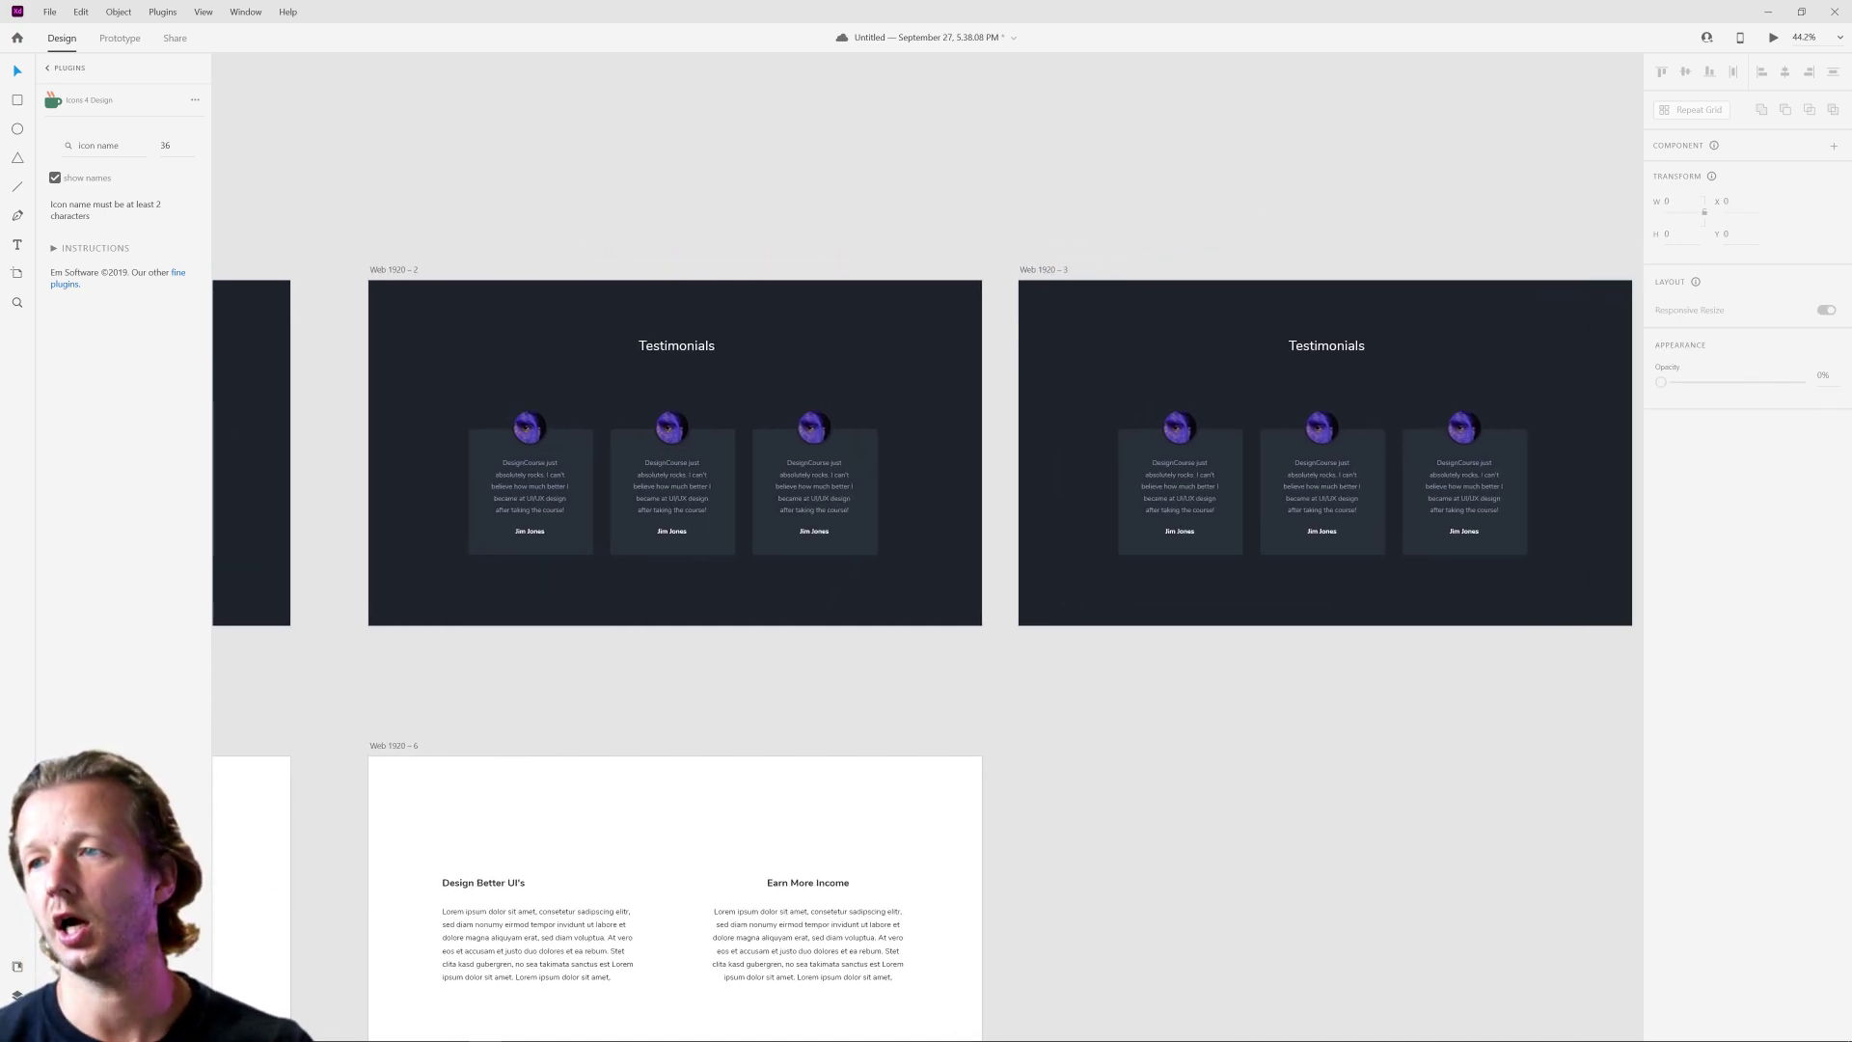
scroll(1380, 343, "down", 1)
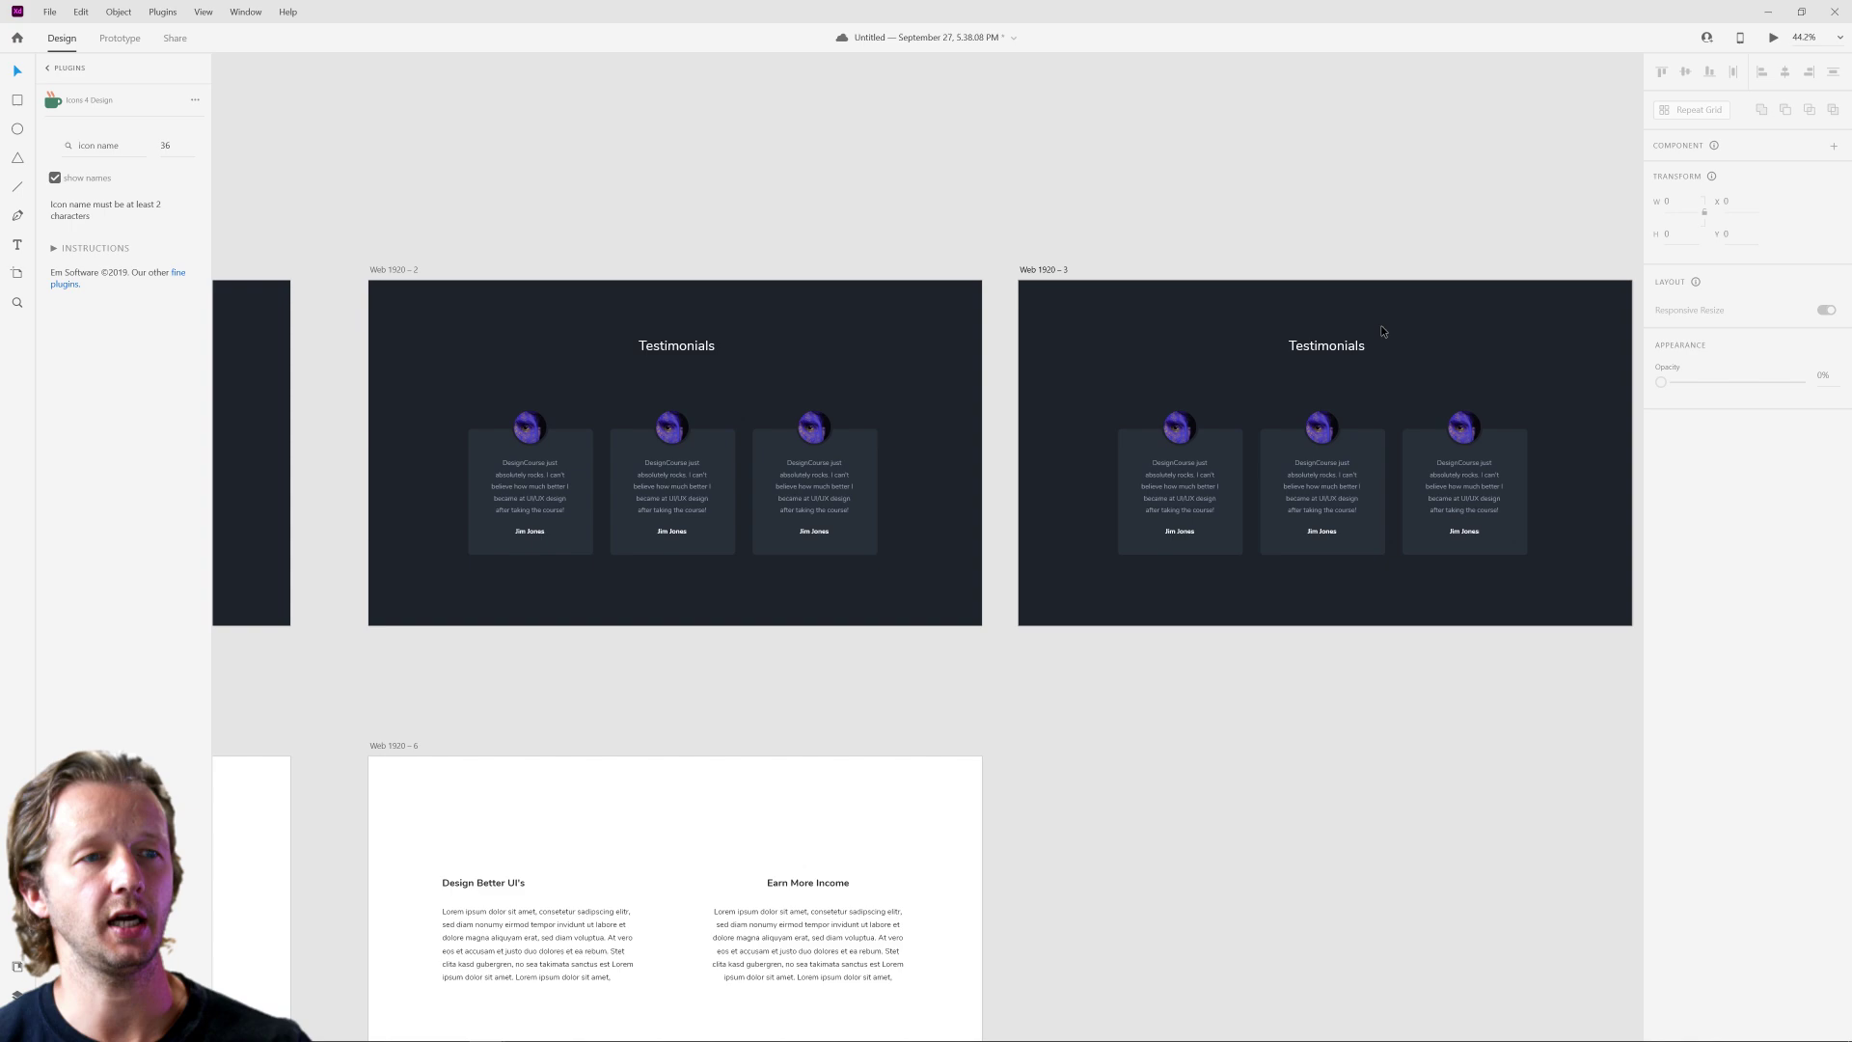
scroll(1248, 353, "up", 3)
On the copy, replace the centred title with the pasted left-aligned heading and blue bar.
left_click(1054, 333)
key("Delete")
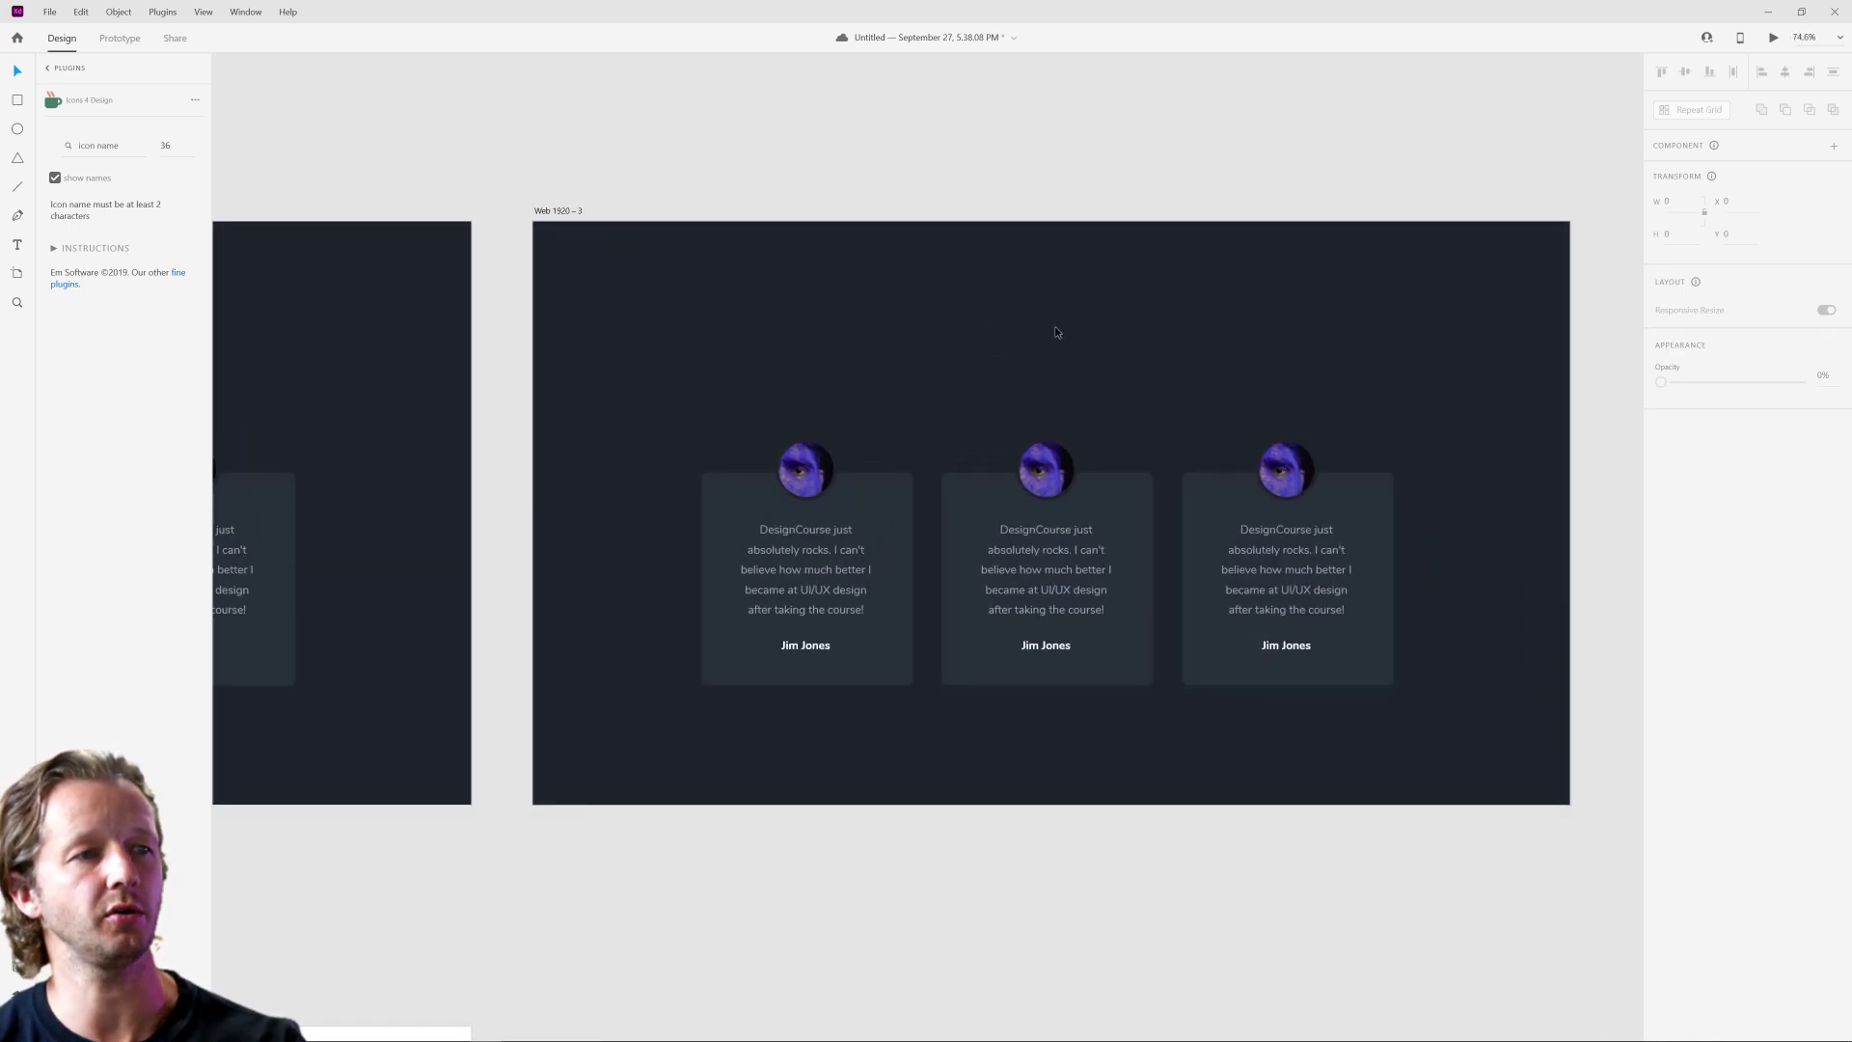
key("ctrl+v")
left_click(1059, 366)
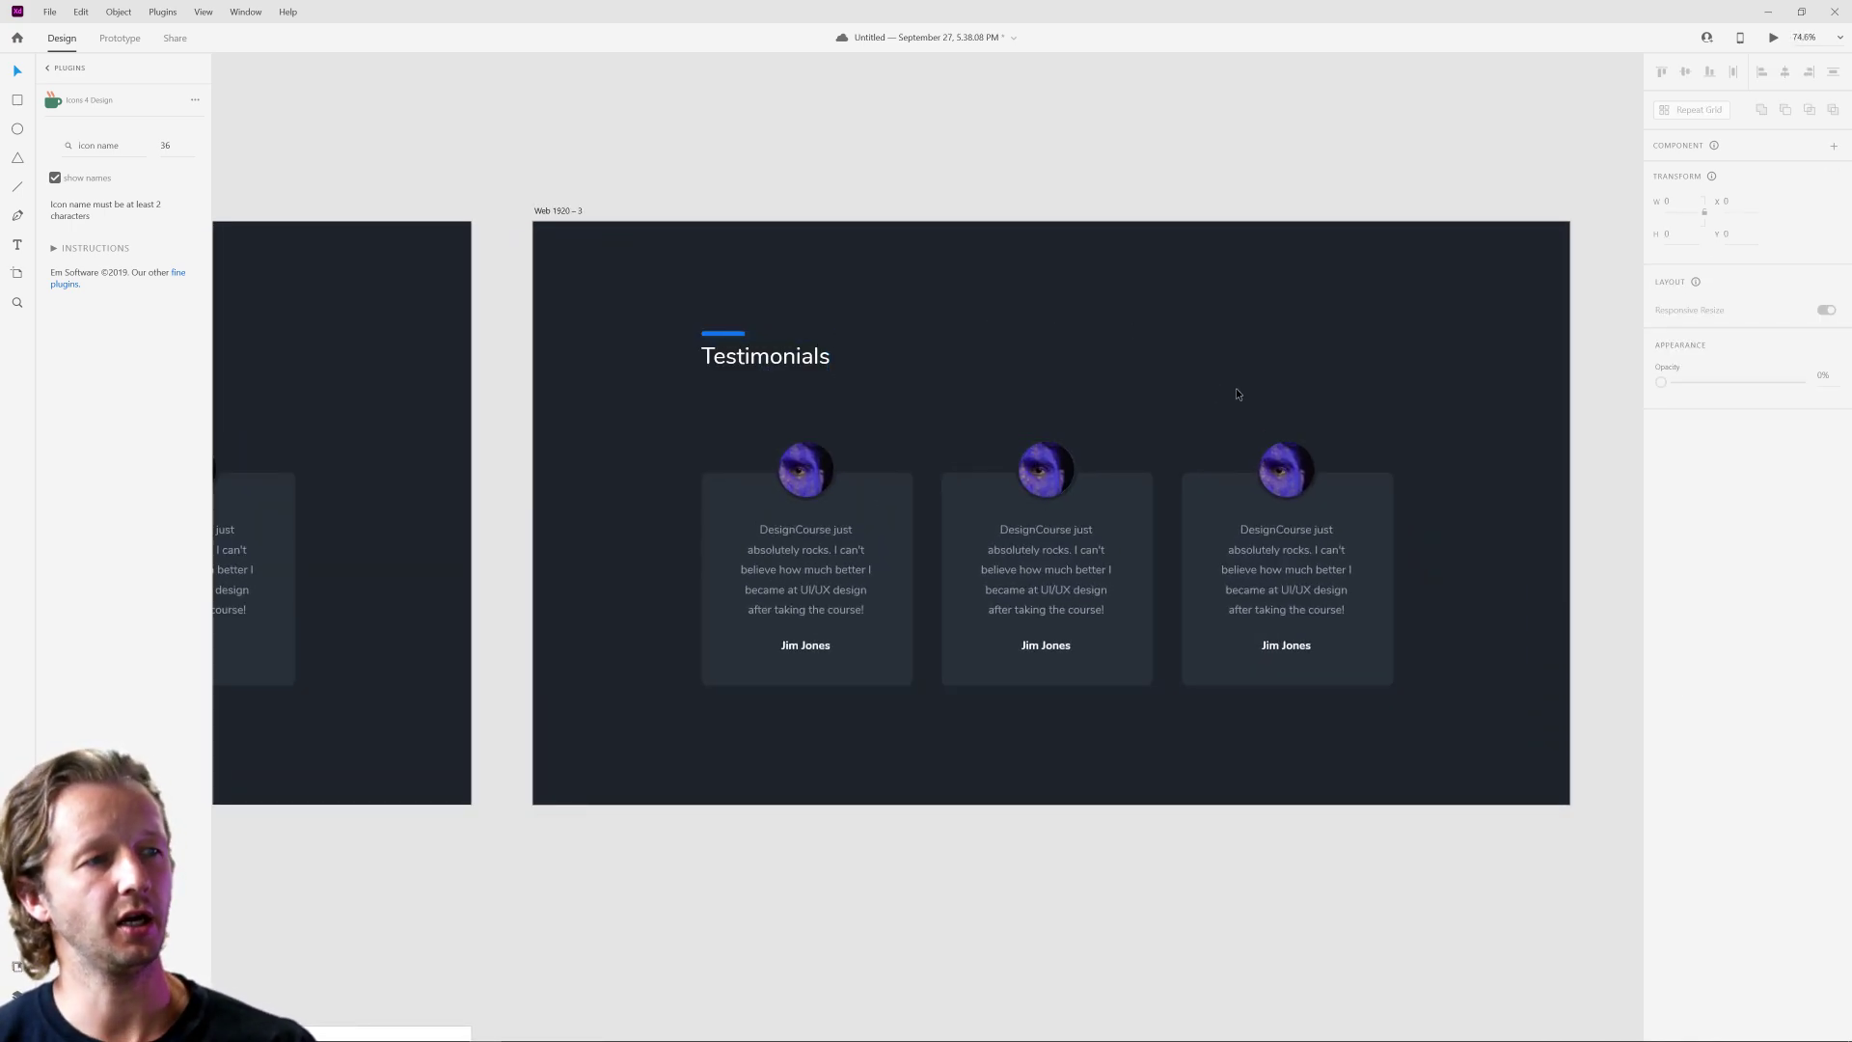
scroll(1236, 388, "up", 3)
scroll(1149, 335, "down", 1)
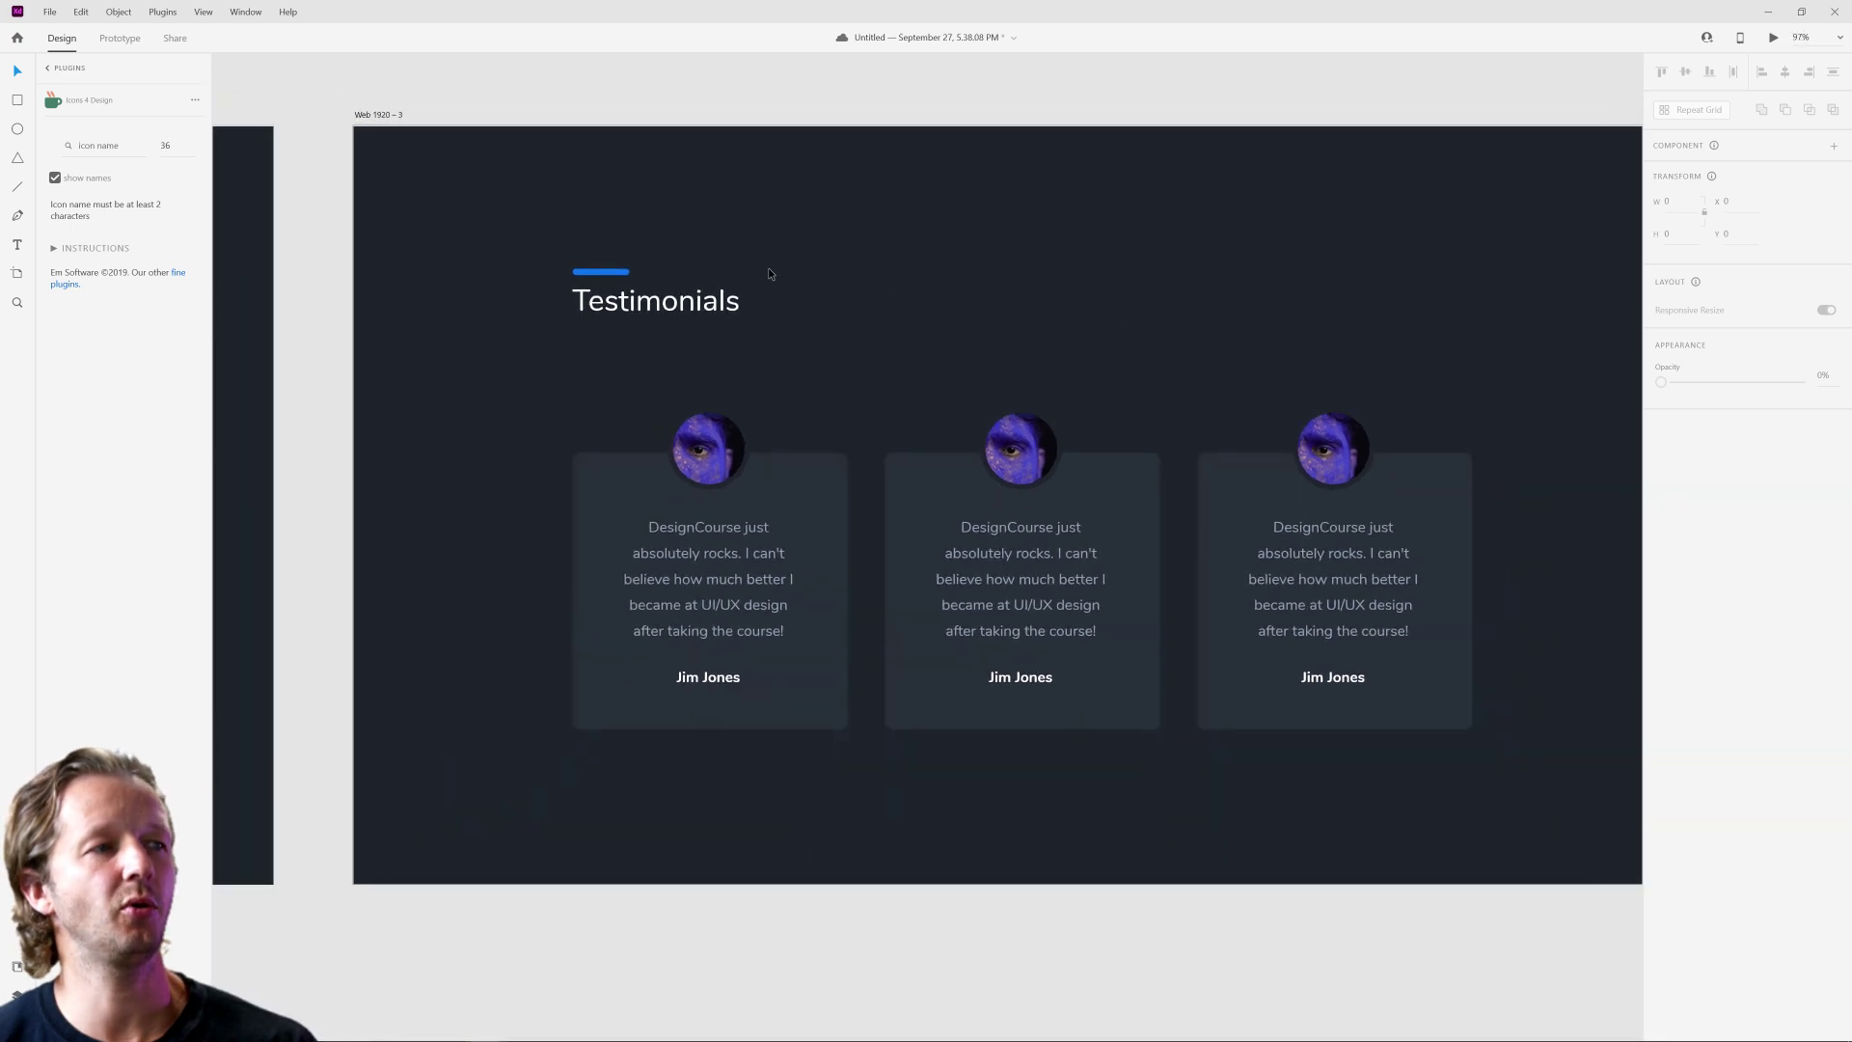
left_click(613, 271)
left_click(531, 292)
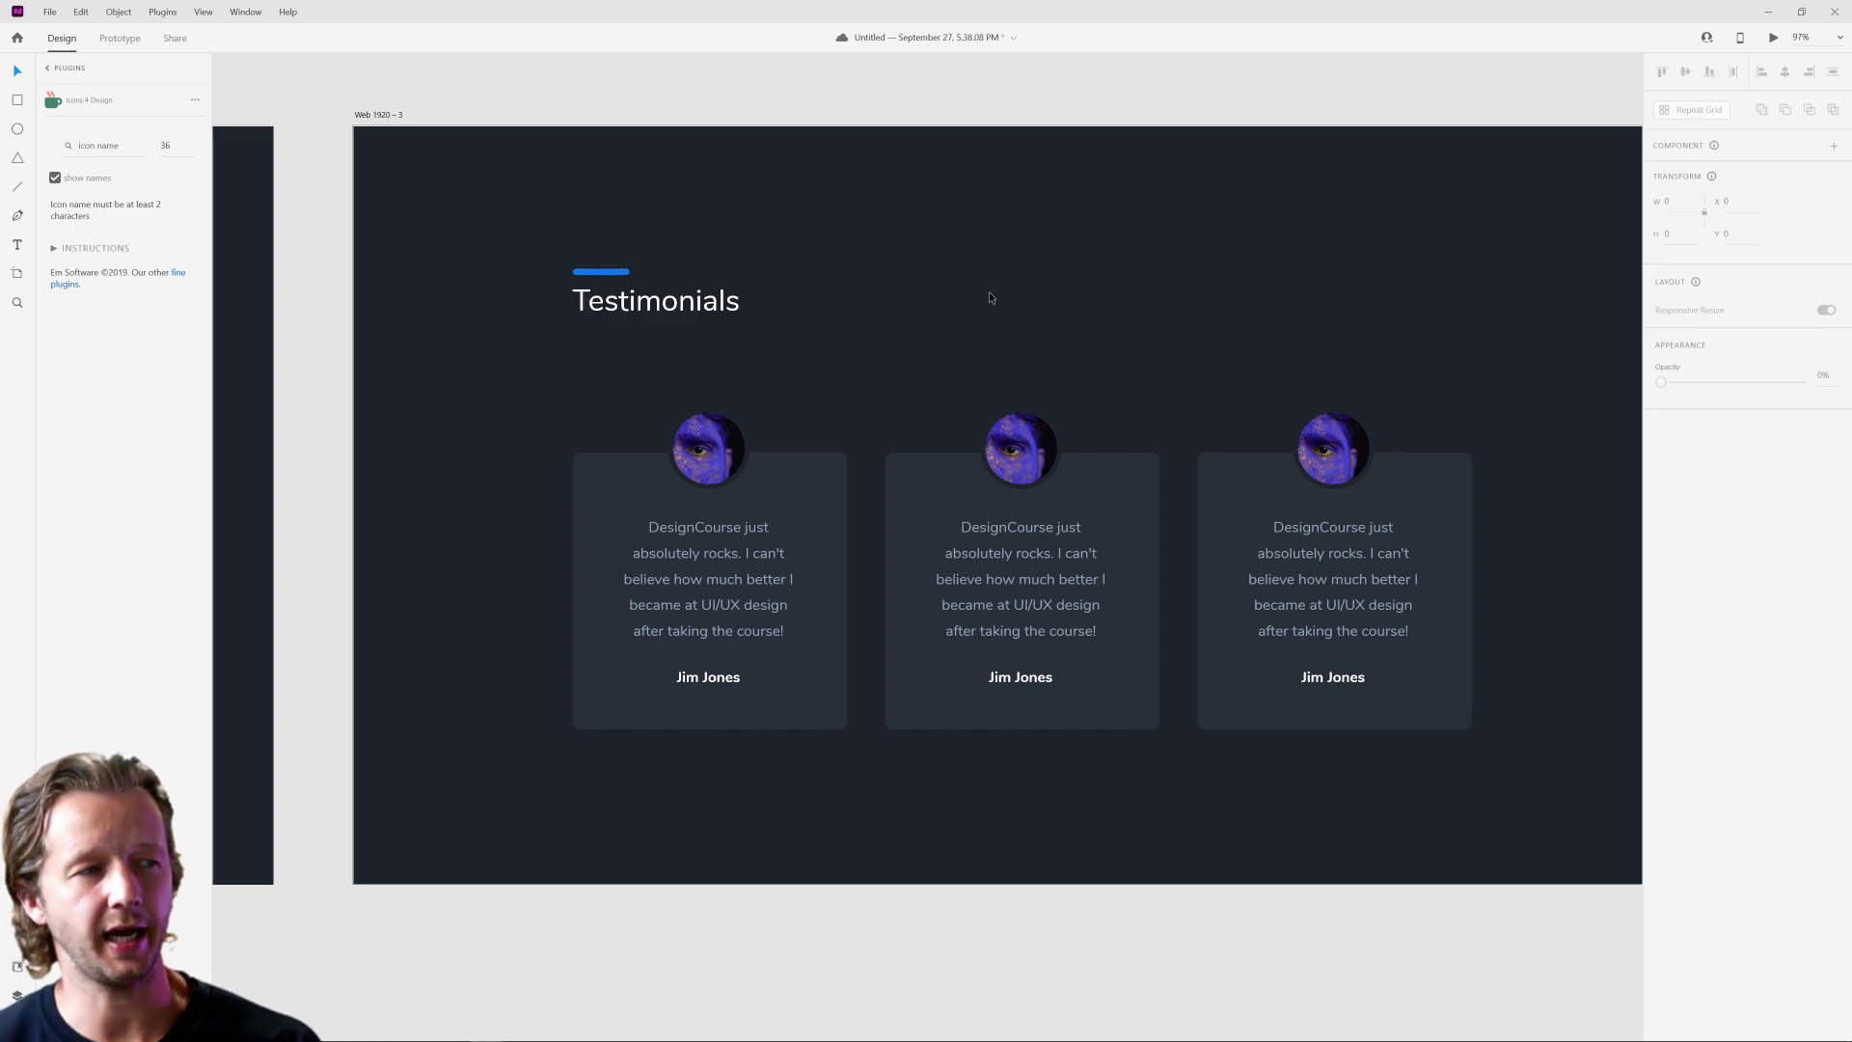
scroll(987, 291, "down", 3)
scroll(987, 276, "right", 3)
left_click(531, 207)
left_click_drag(625, 228, 1289, 229)
scroll(1012, 312, "right", 5)
scroll(1012, 311, "up", 3)
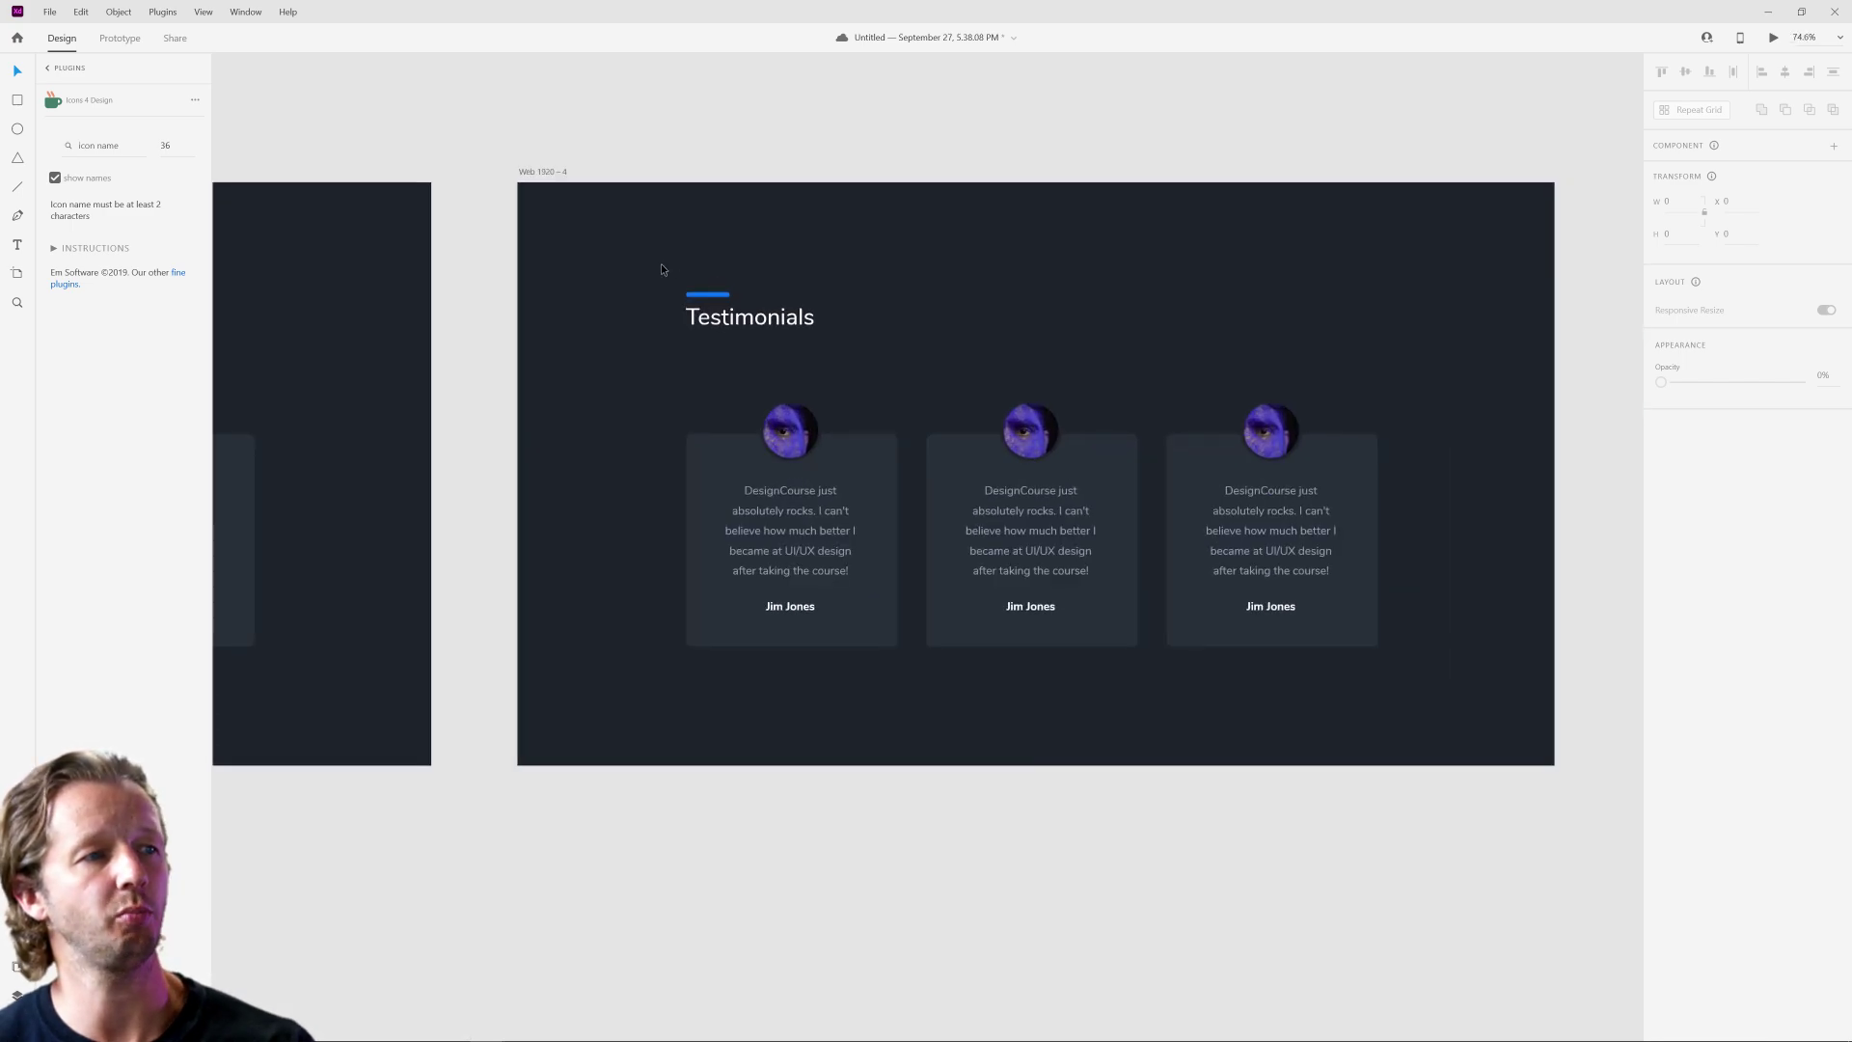
left_click_drag(804, 281, 928, 323)
key("Delete")
left_click(1140, 441)
left_click_drag(1228, 534, 1228, 479)
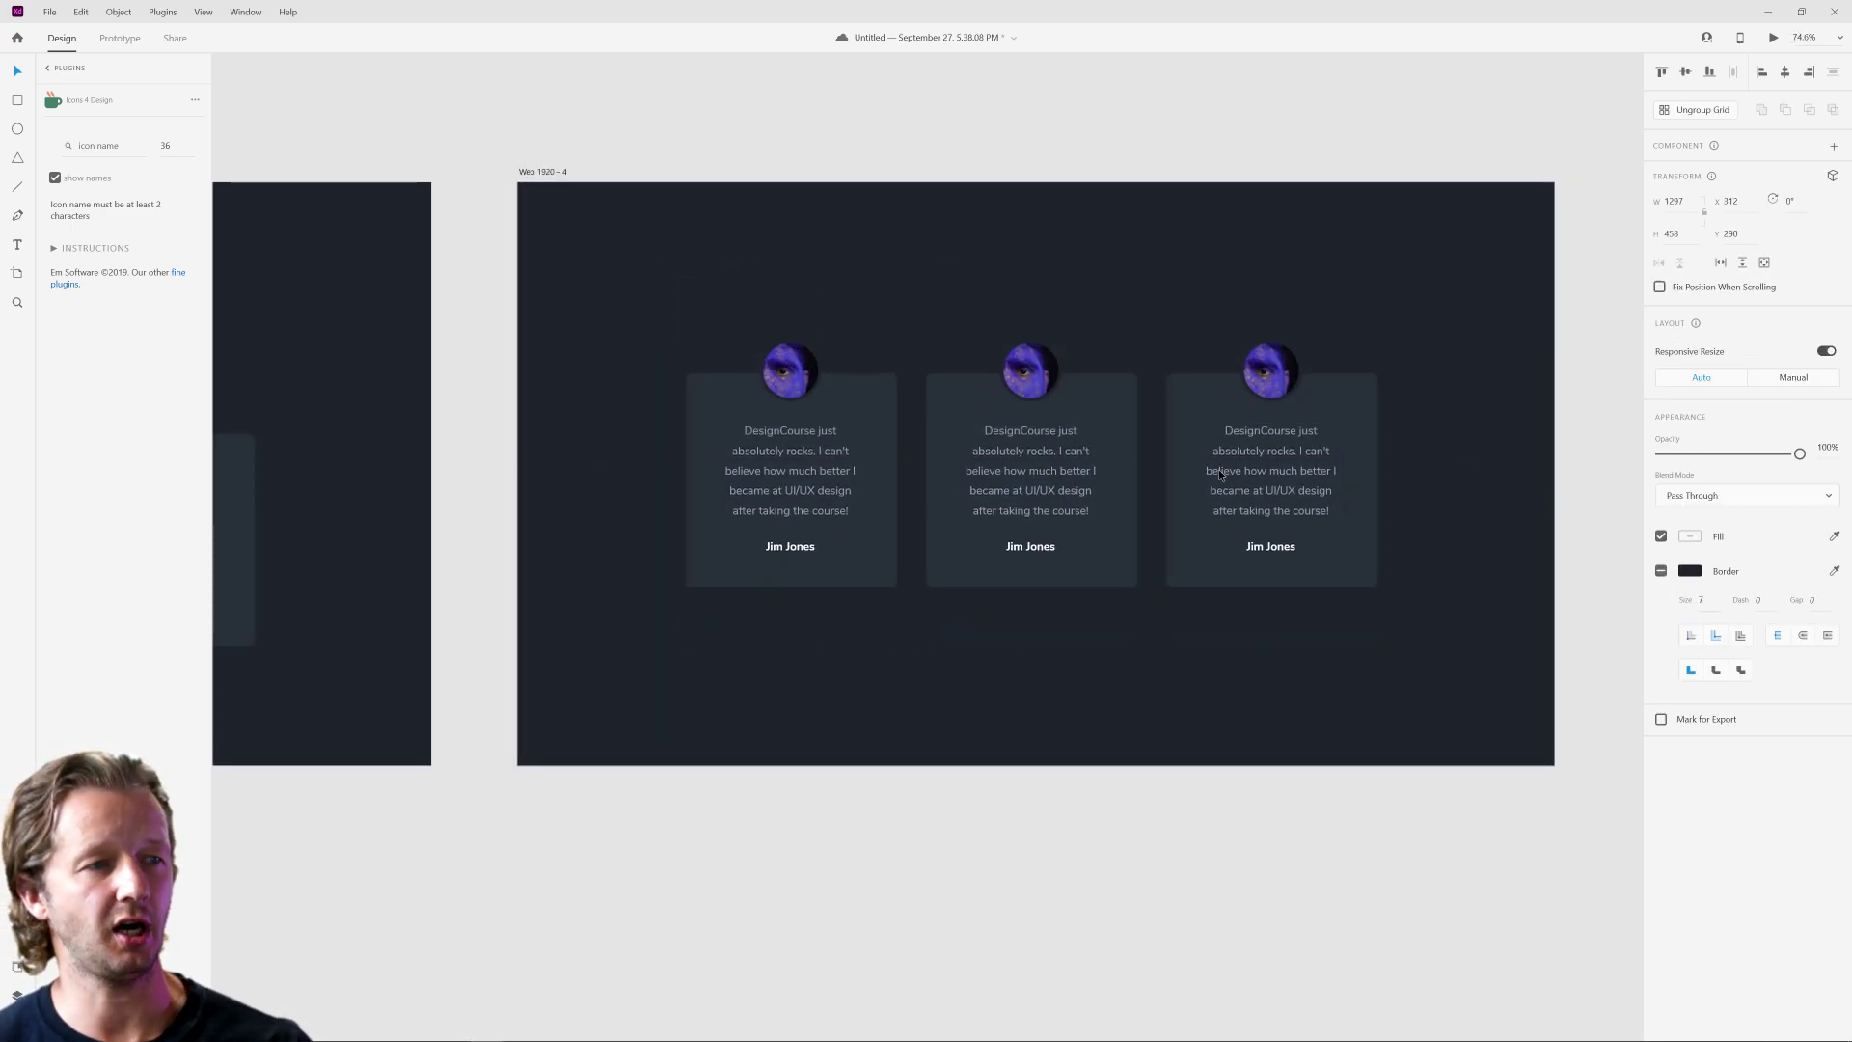
left_click(1270, 609)
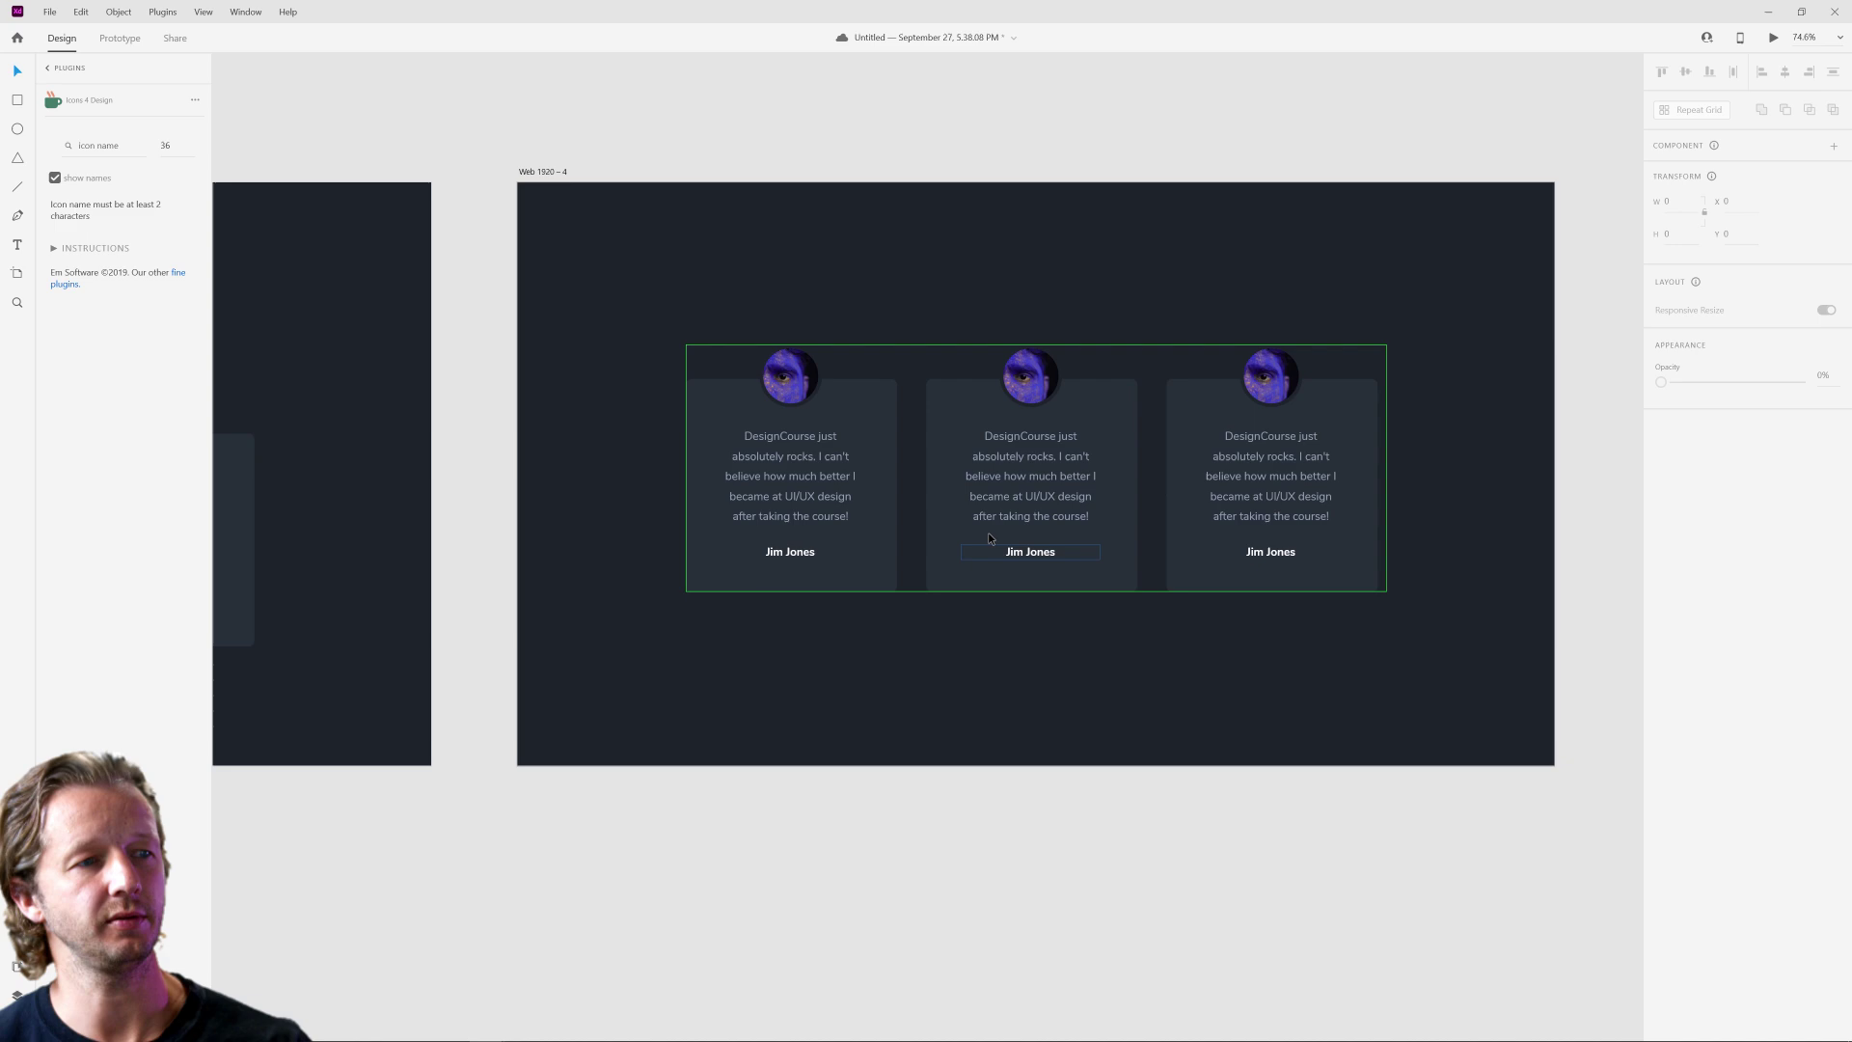
left_click(1040, 388)
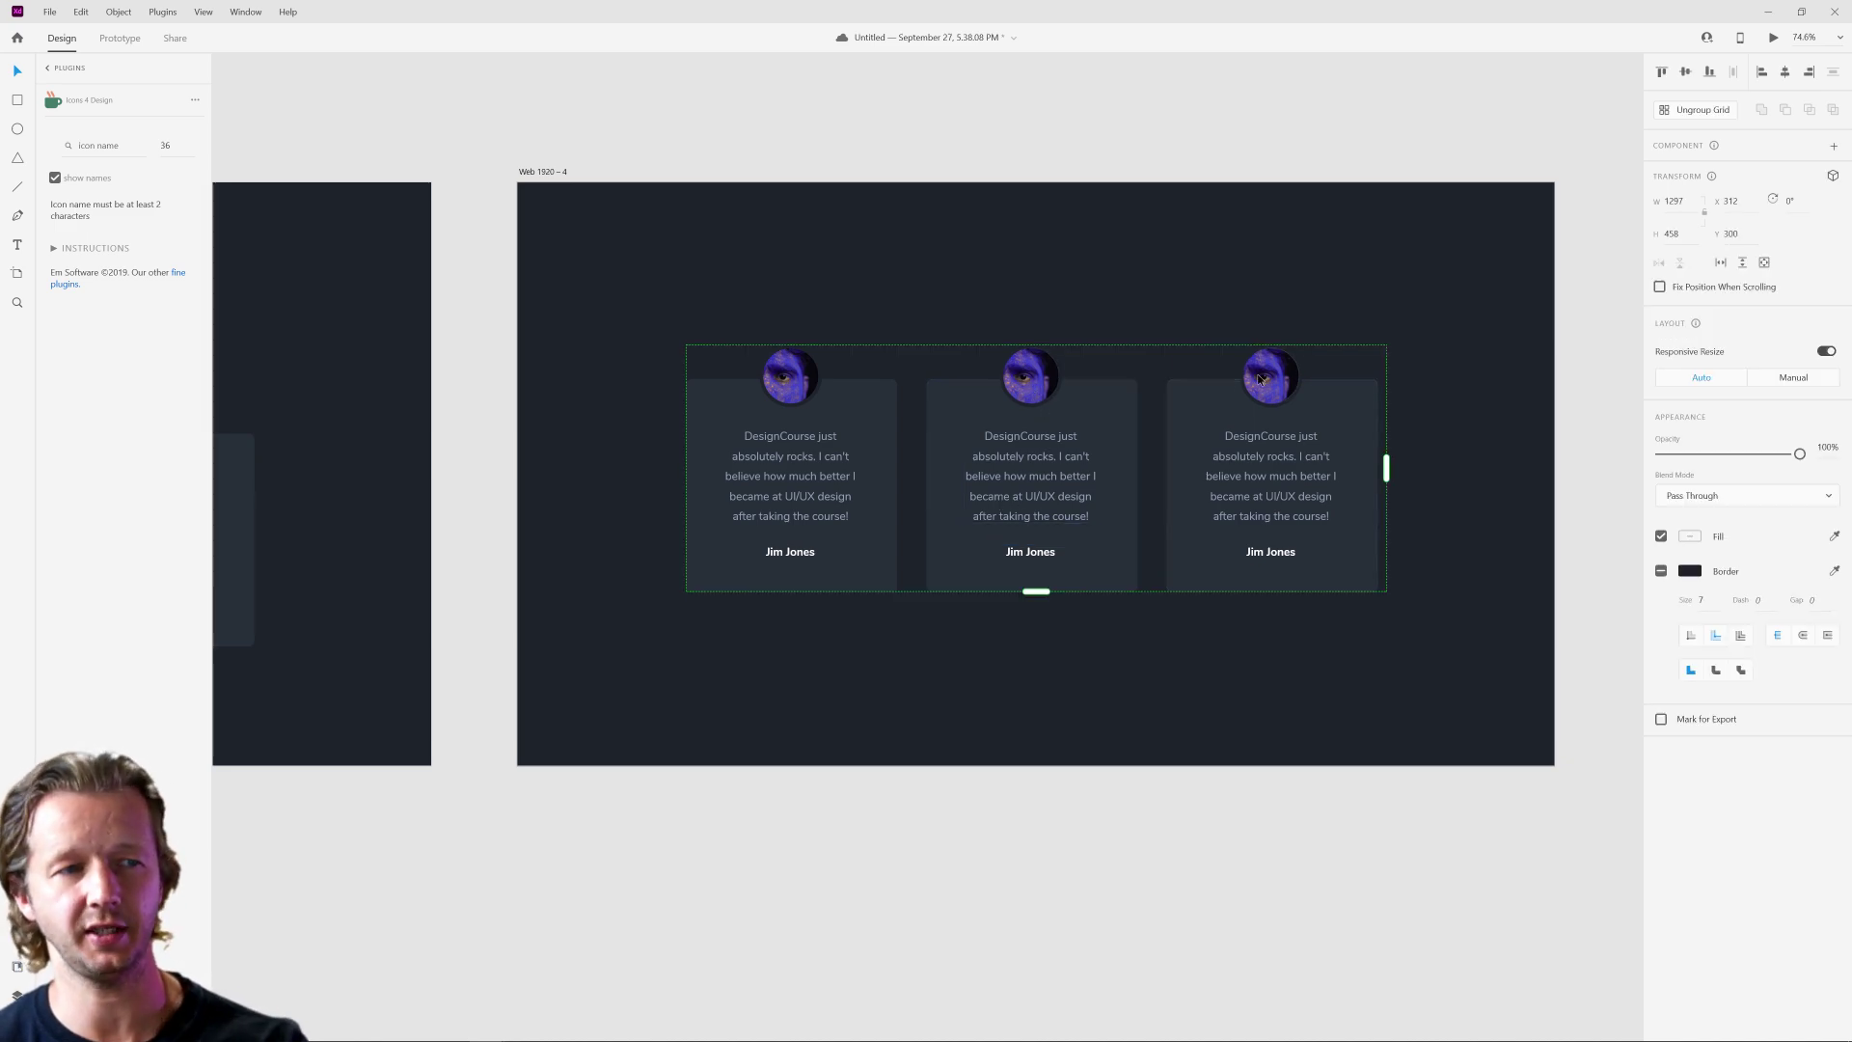
left_click(1082, 692)
scroll(1085, 714, "down", 5)
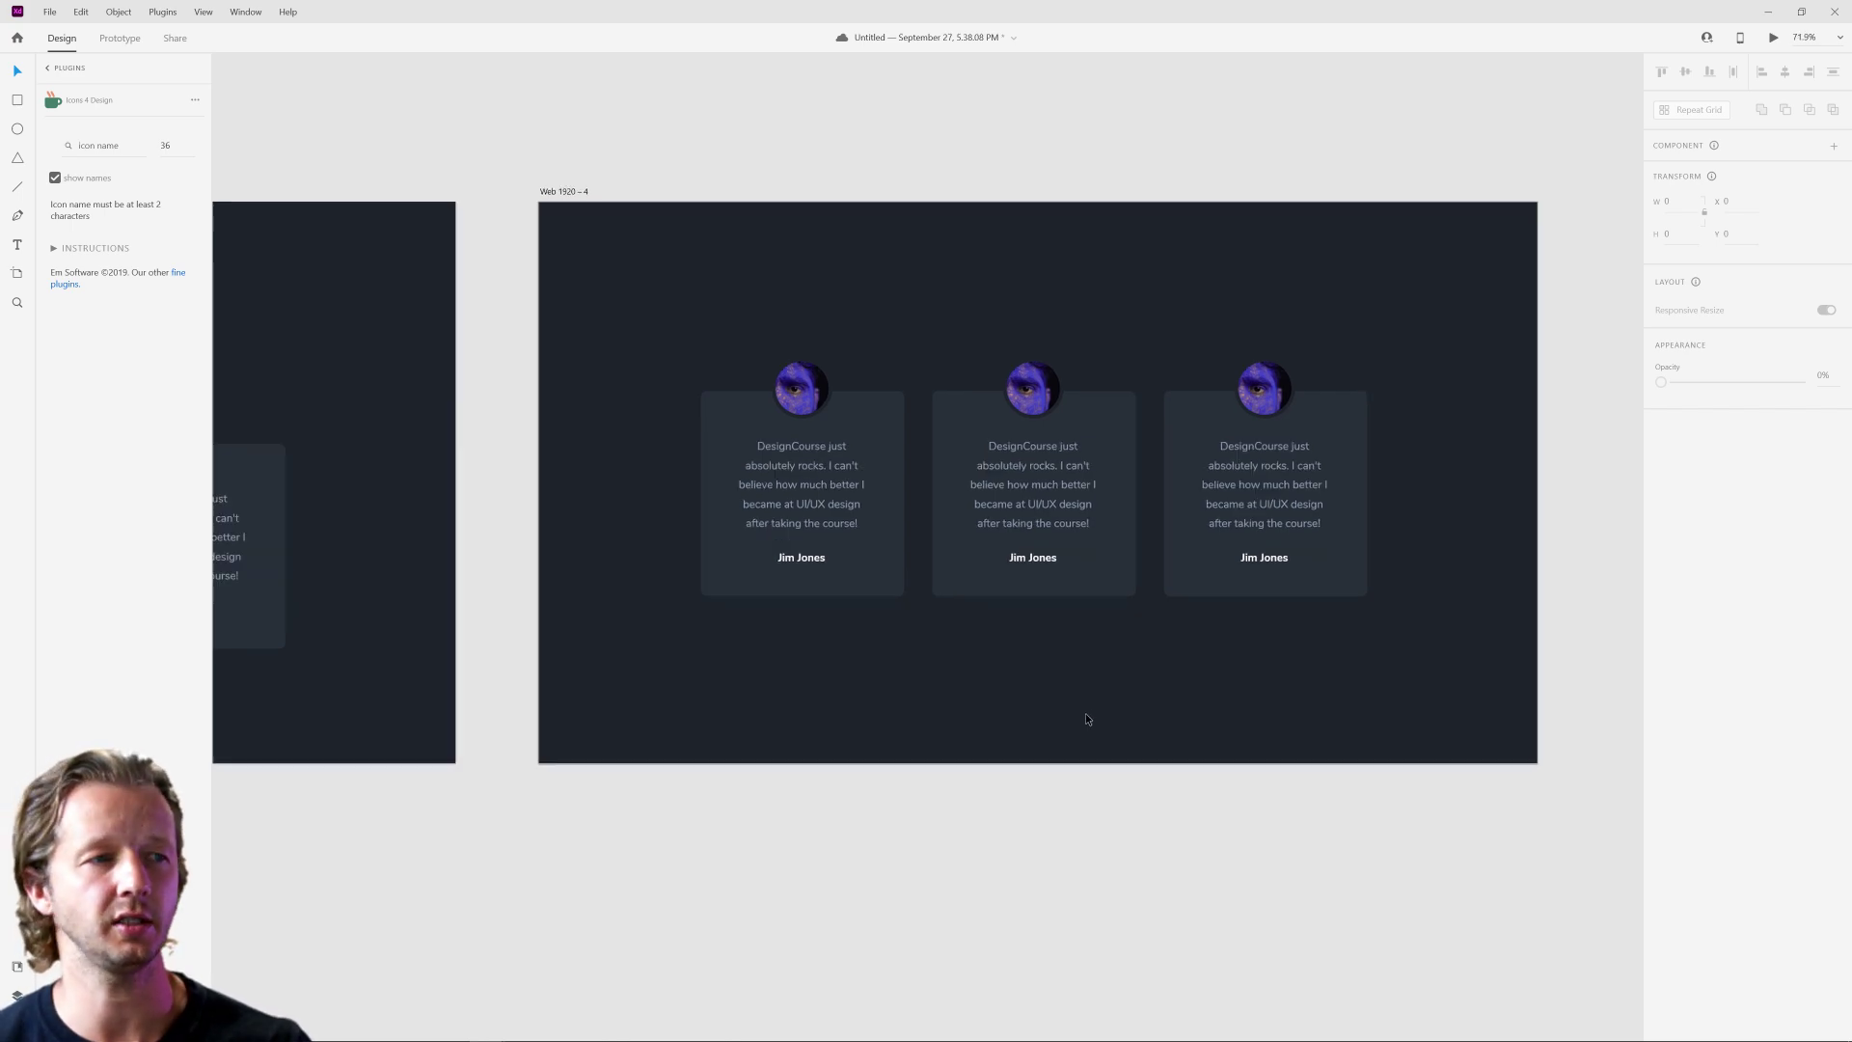
scroll(897, 622, "up", 3)
left_click_drag(632, 519, 847, 505)
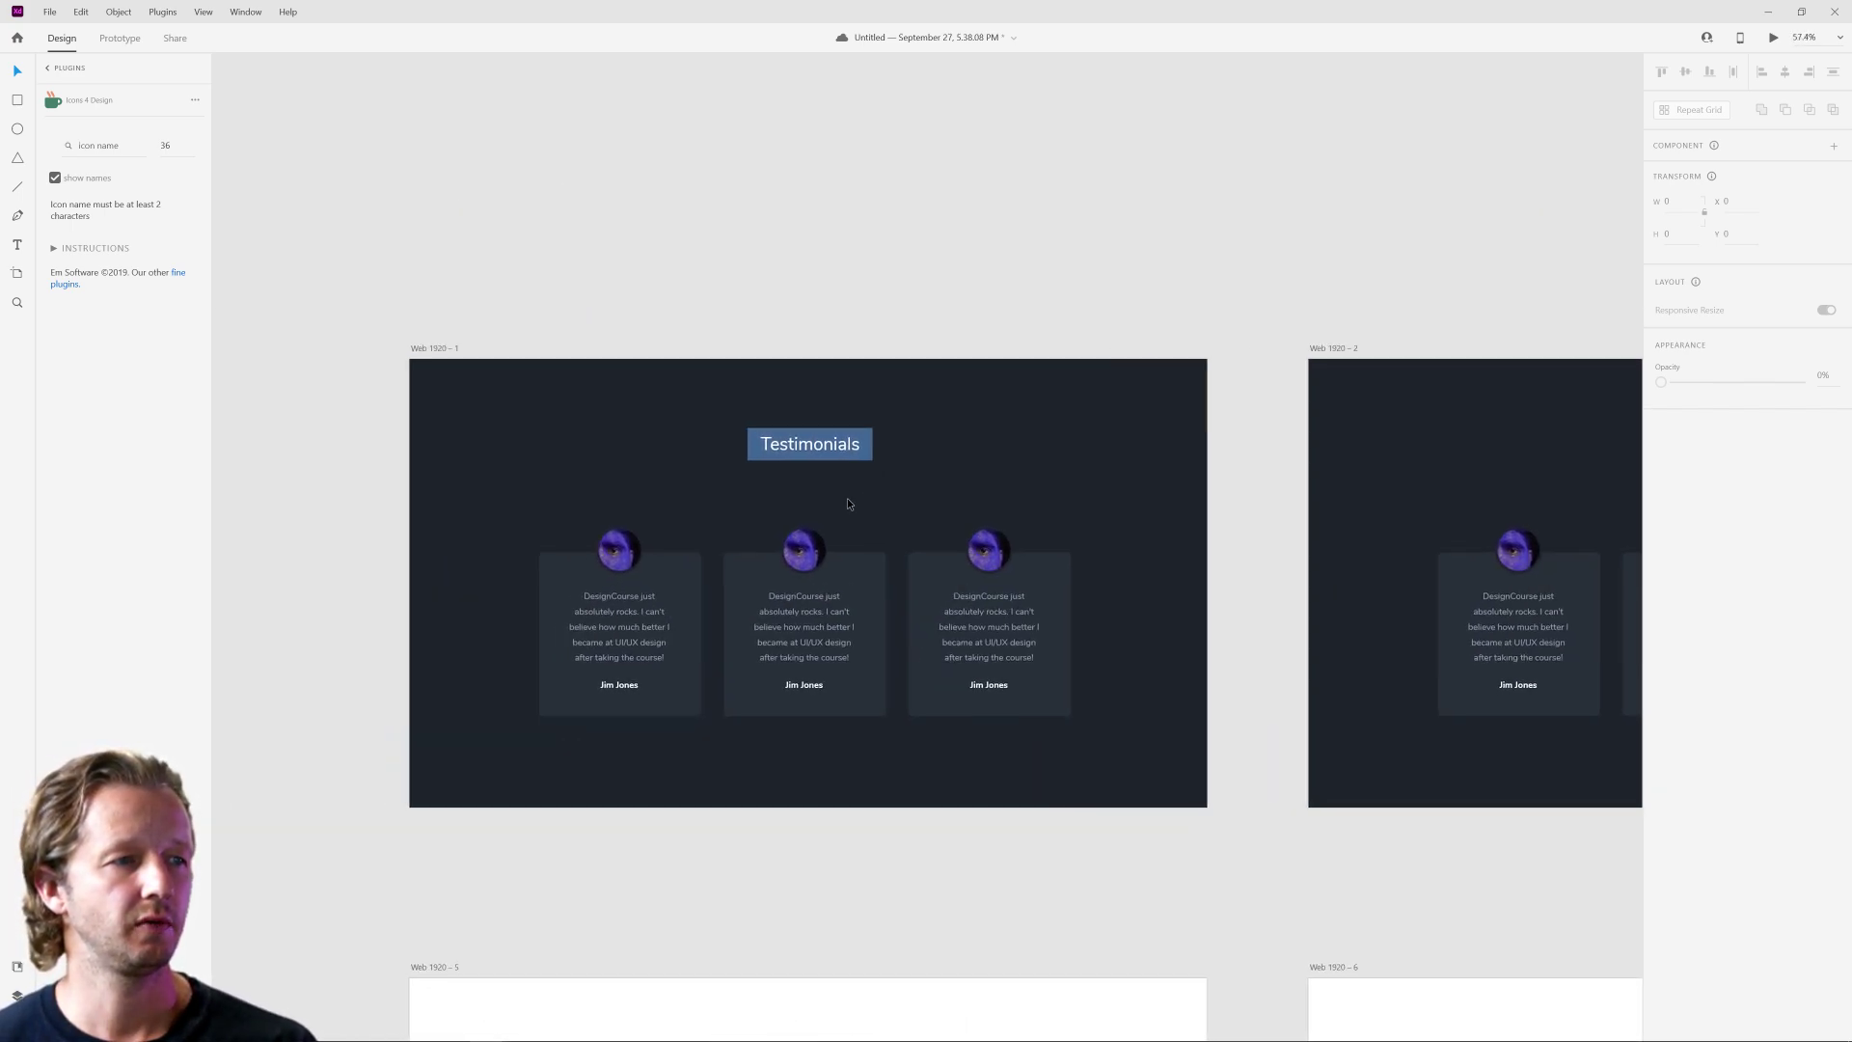
scroll(846, 504, "up", 3)
scroll(847, 504, "right", 10)
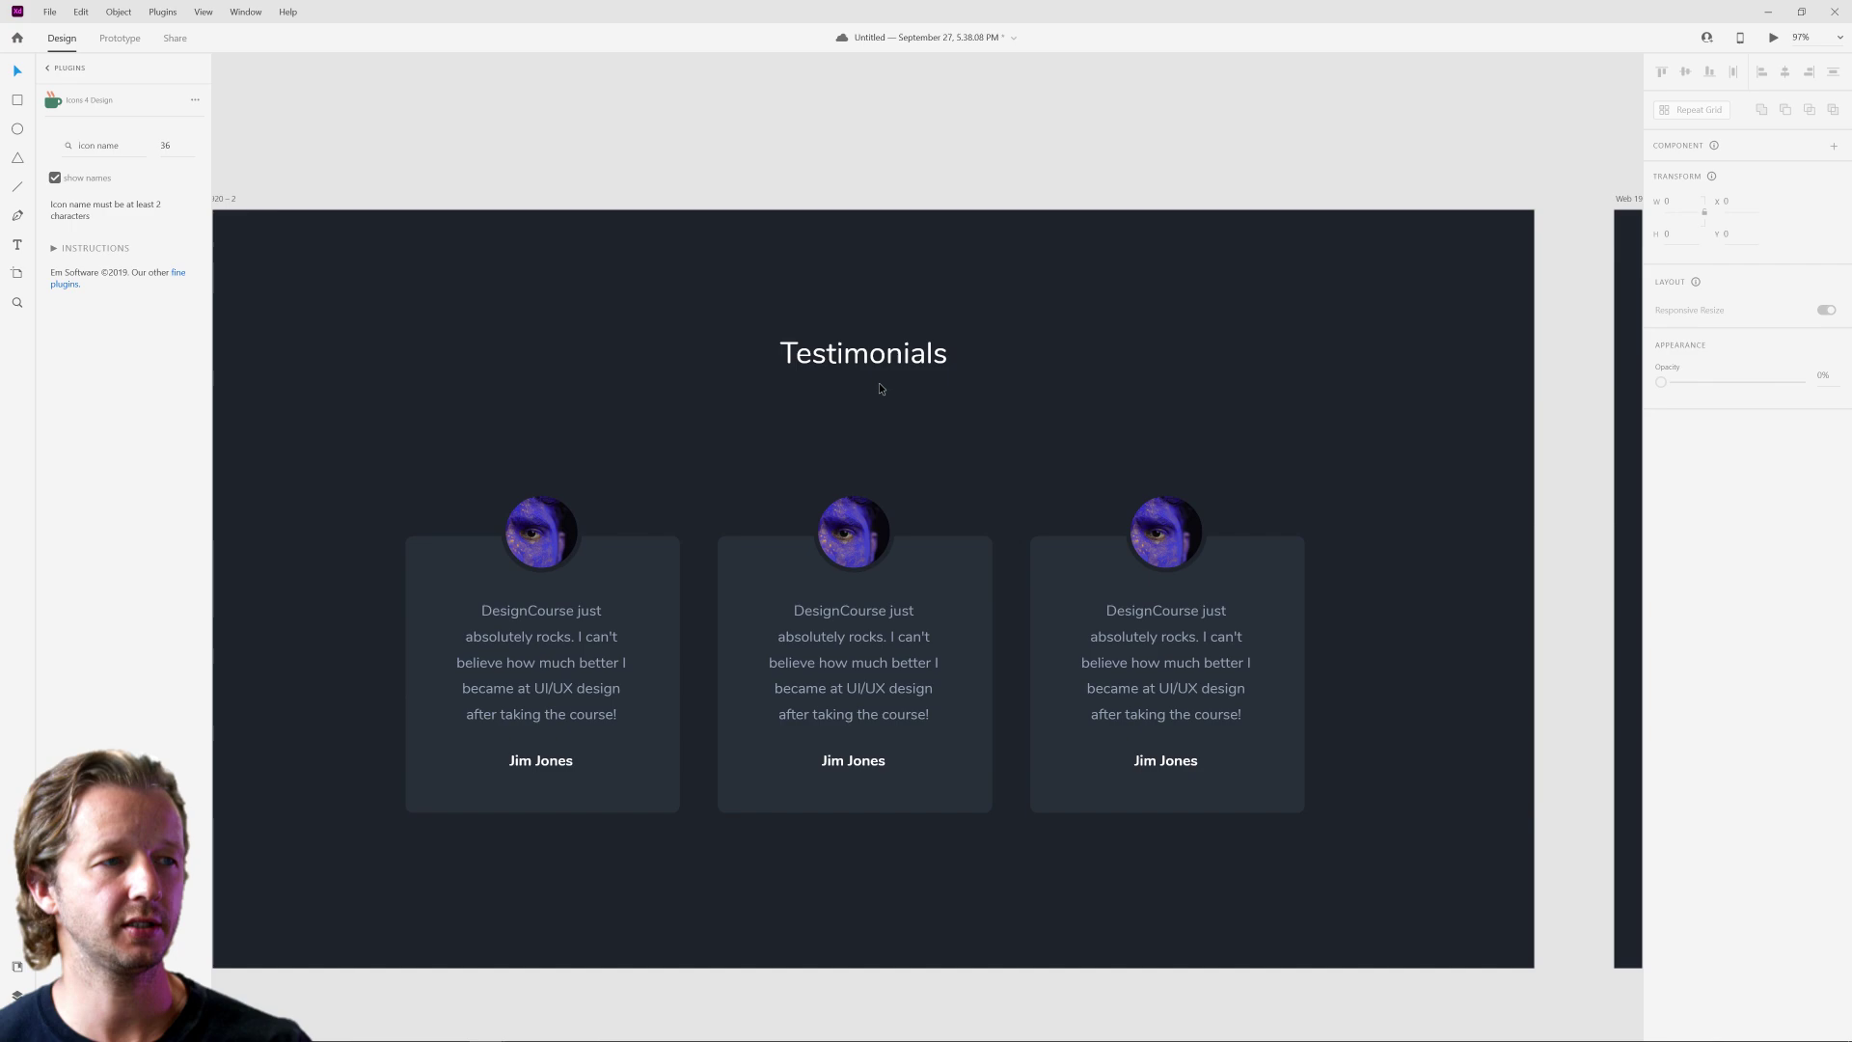
scroll(644, 509, "right", 15)
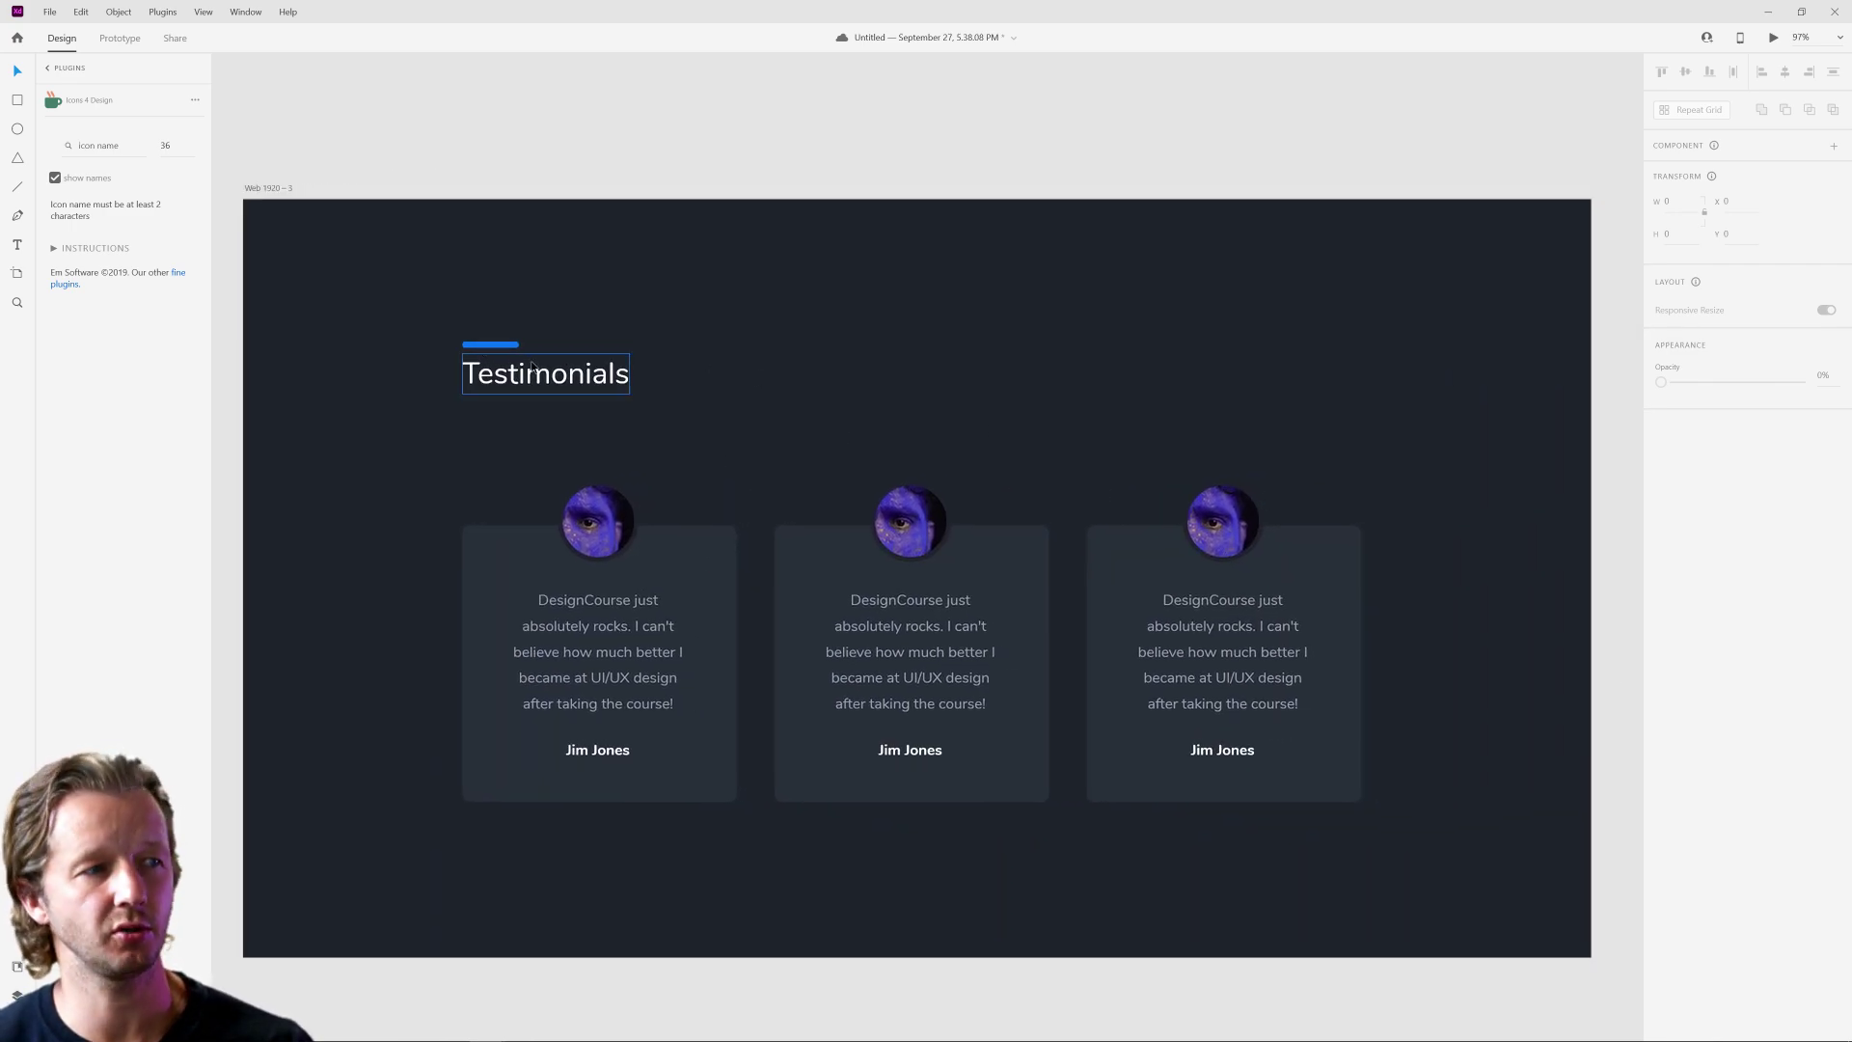
scroll(1229, 450, "right", 15)
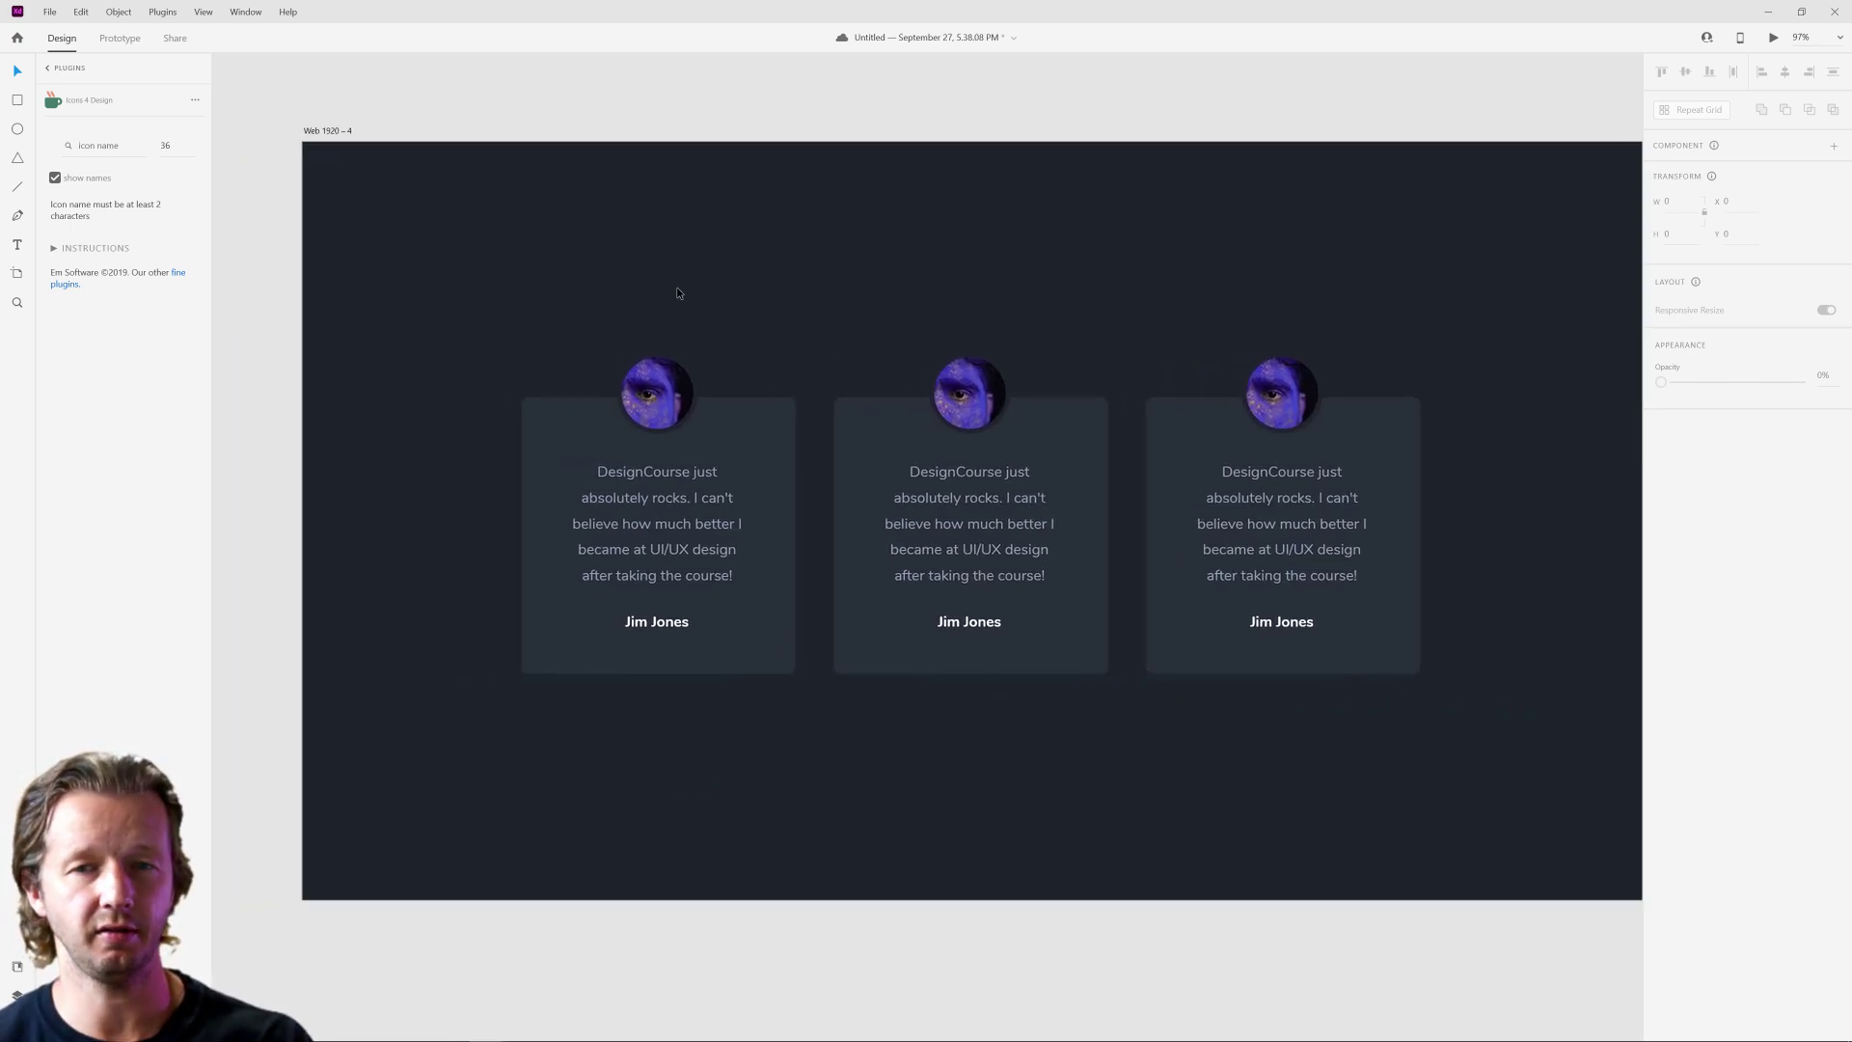
scroll(680, 315, "down", 6)
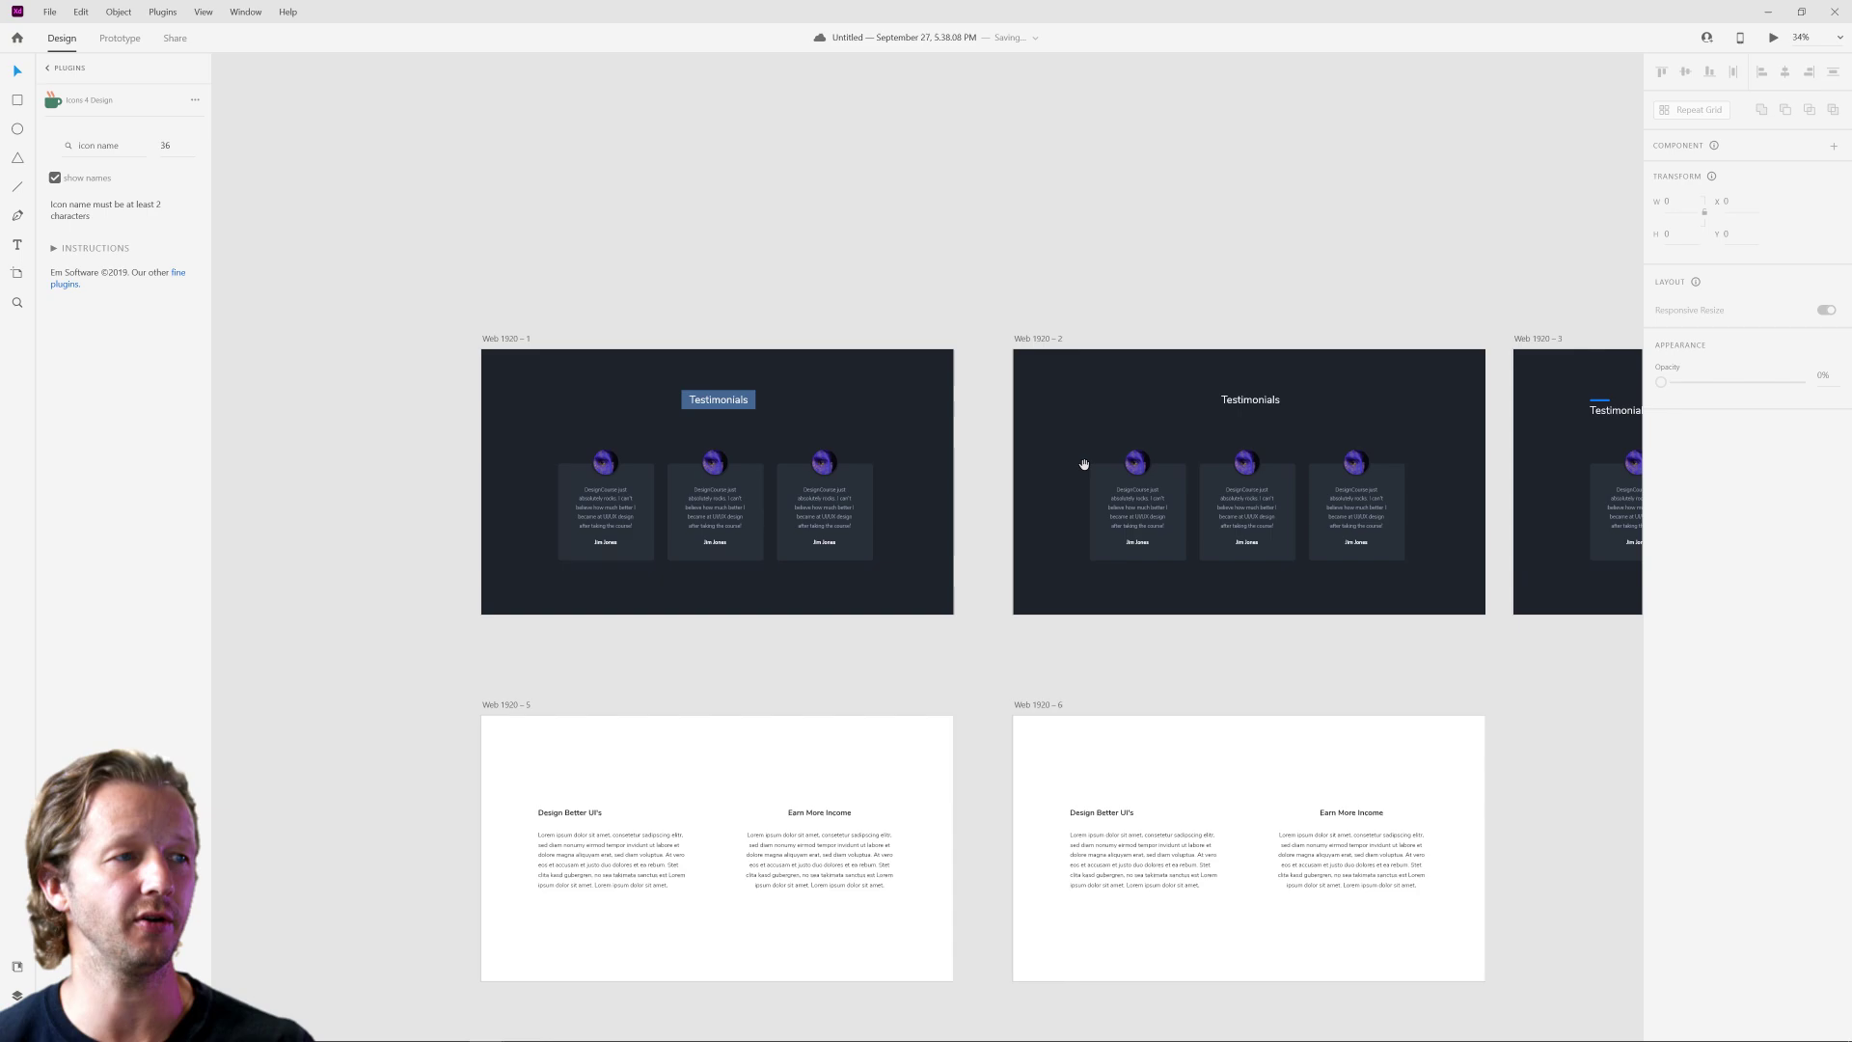
Zoom into Web 1920 – 5 and inspect its Design Better UI's and Earn More Income text groups.
scroll(1012, 453, "up", 3)
scroll(984, 430, "down", 4)
left_click_drag(1025, 610, 861, 345)
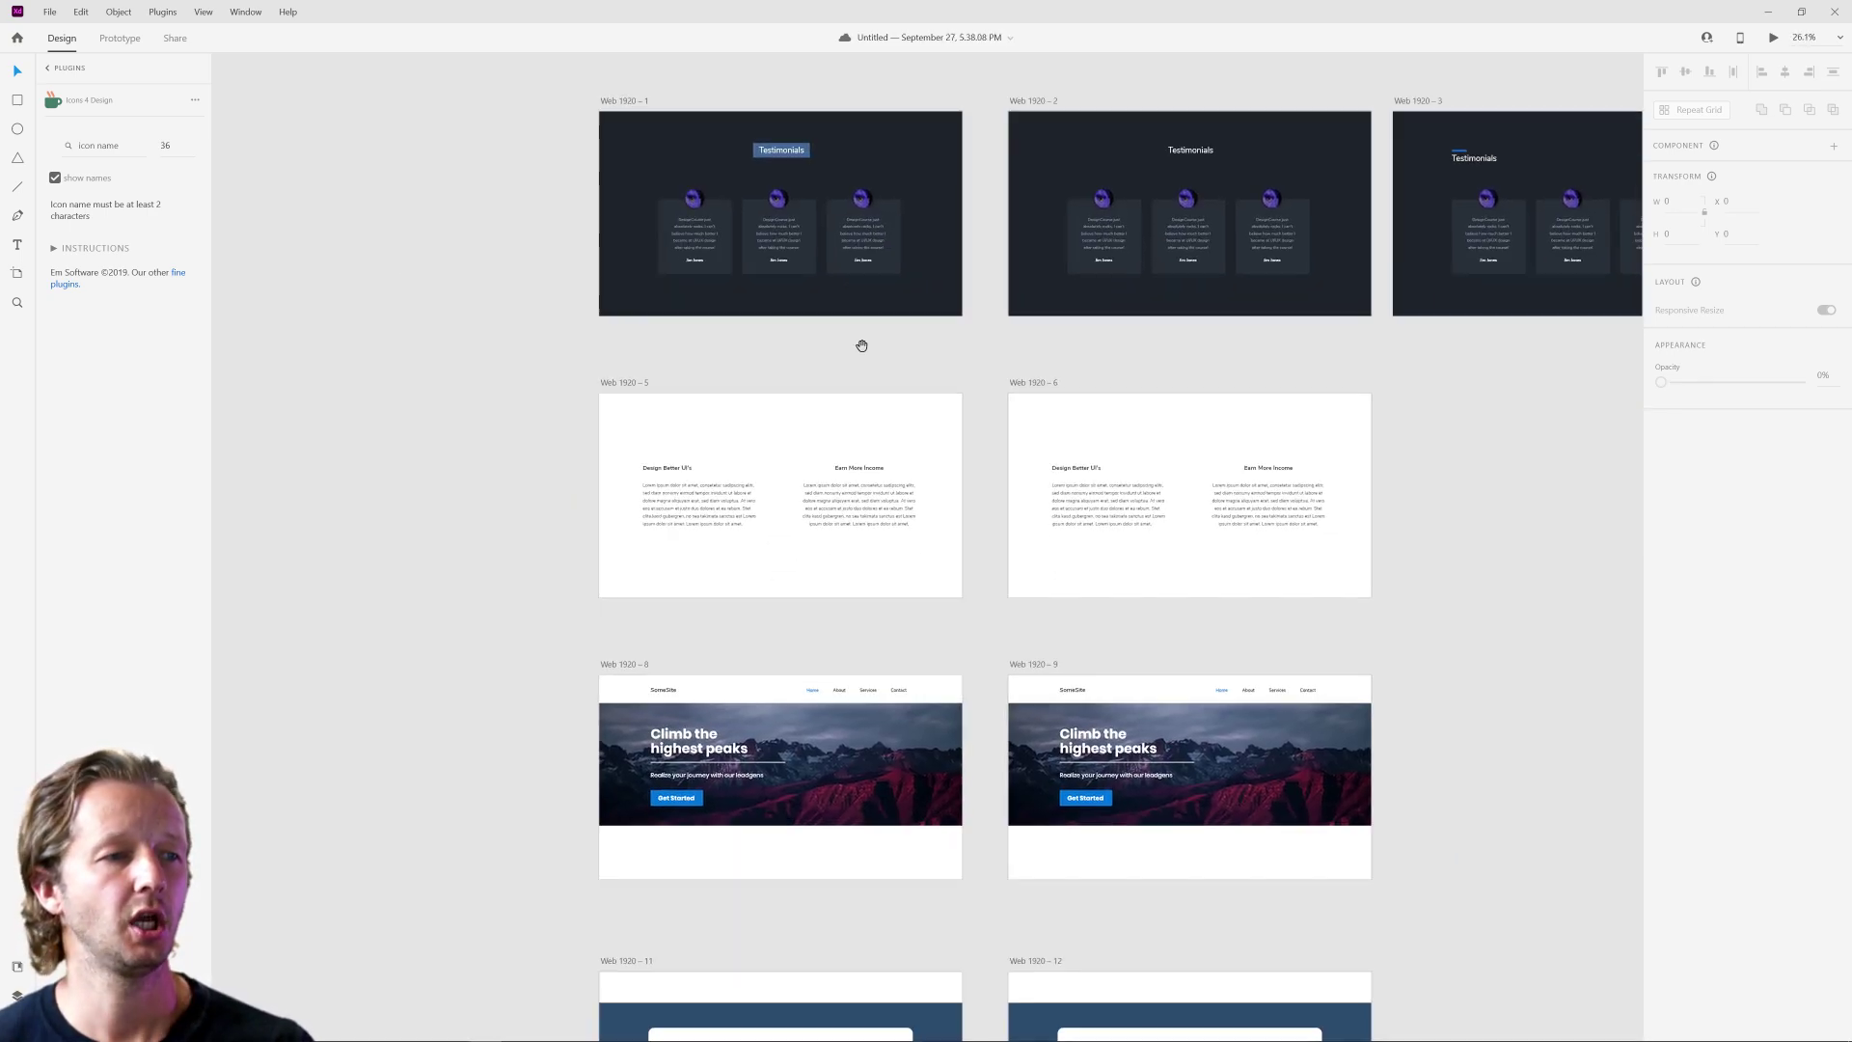
scroll(802, 525, "up", 8)
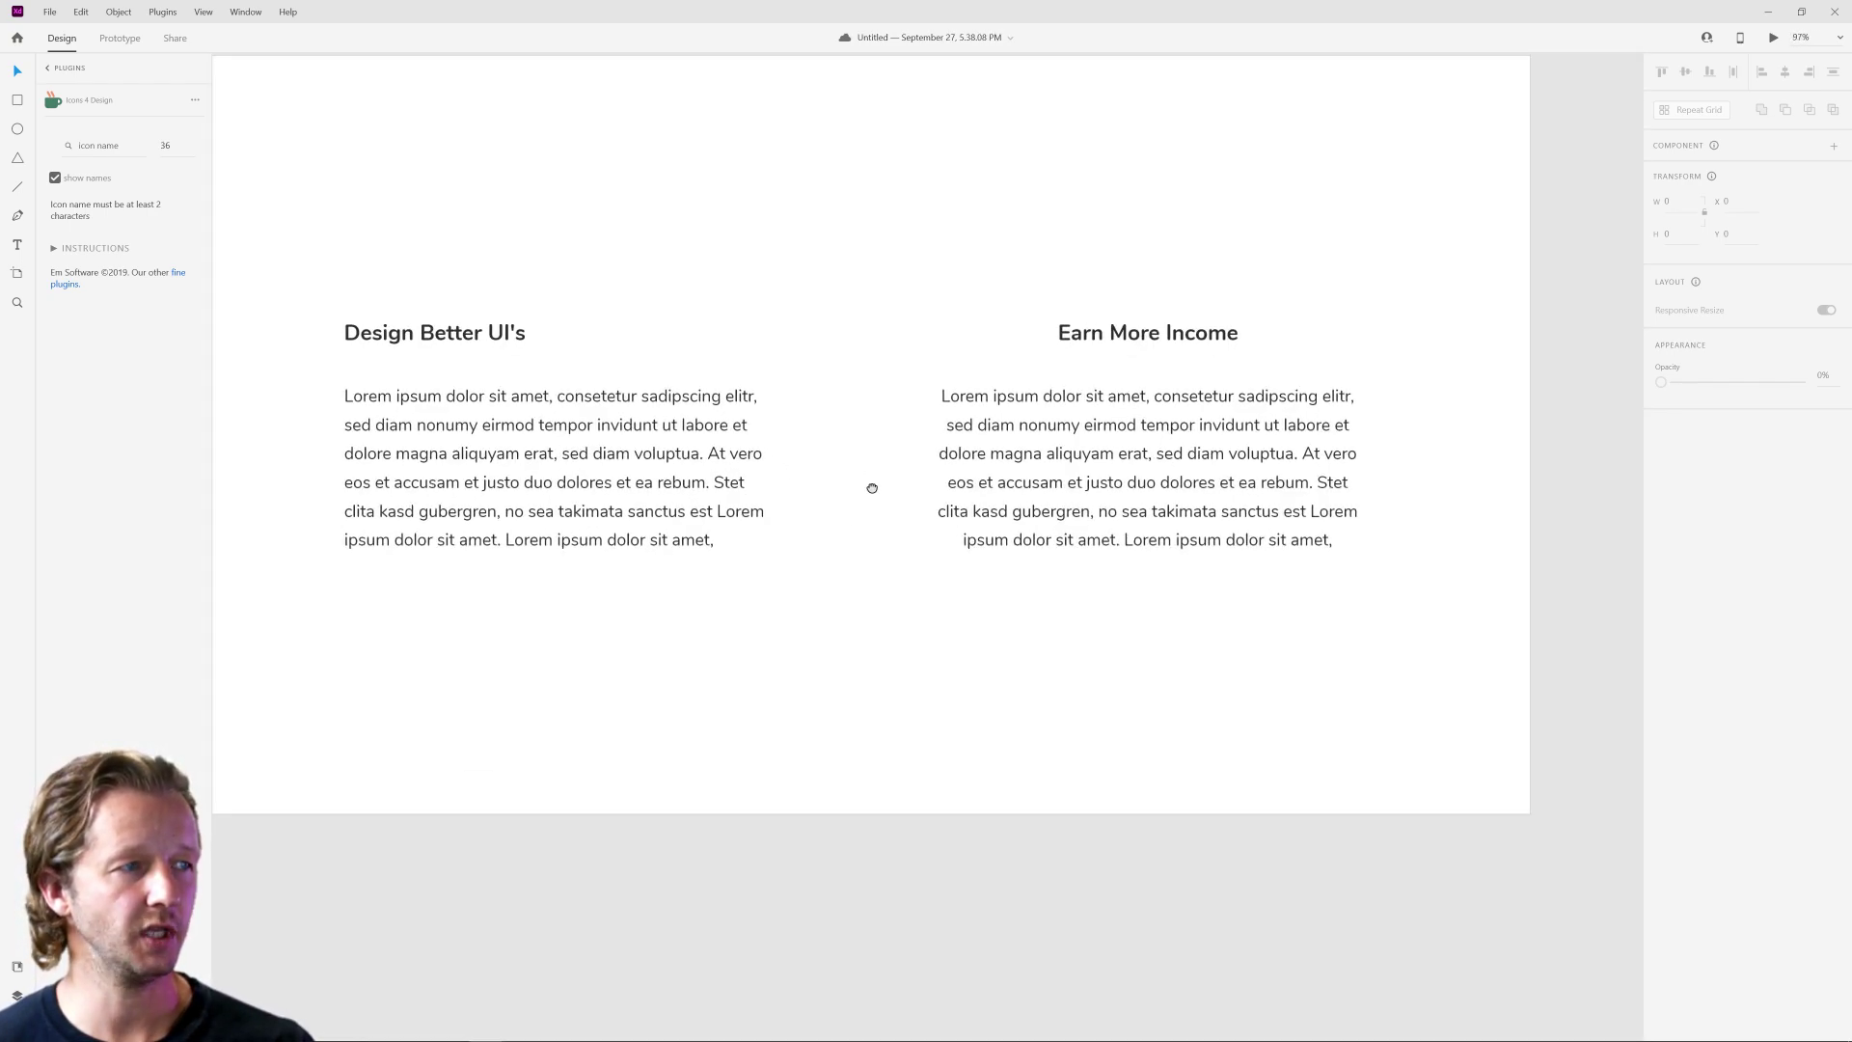
left_click_drag(871, 488, 919, 562)
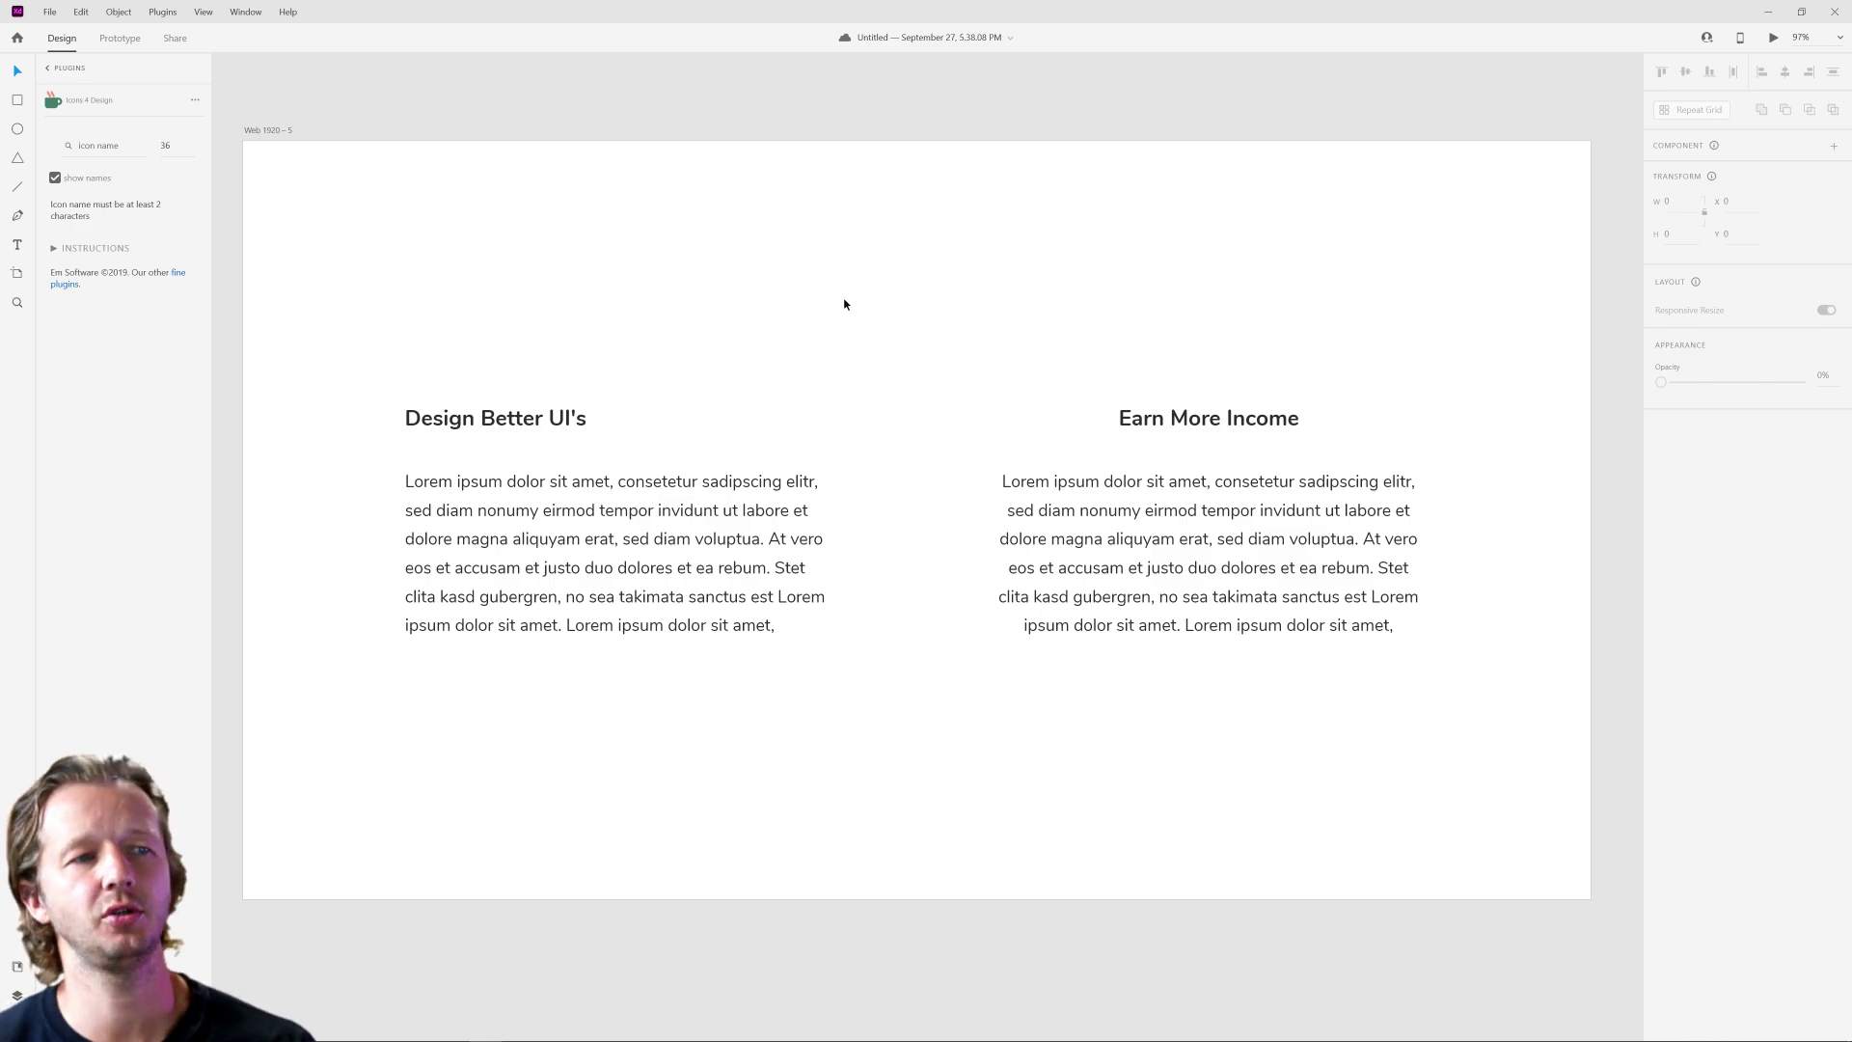
left_click(517, 424)
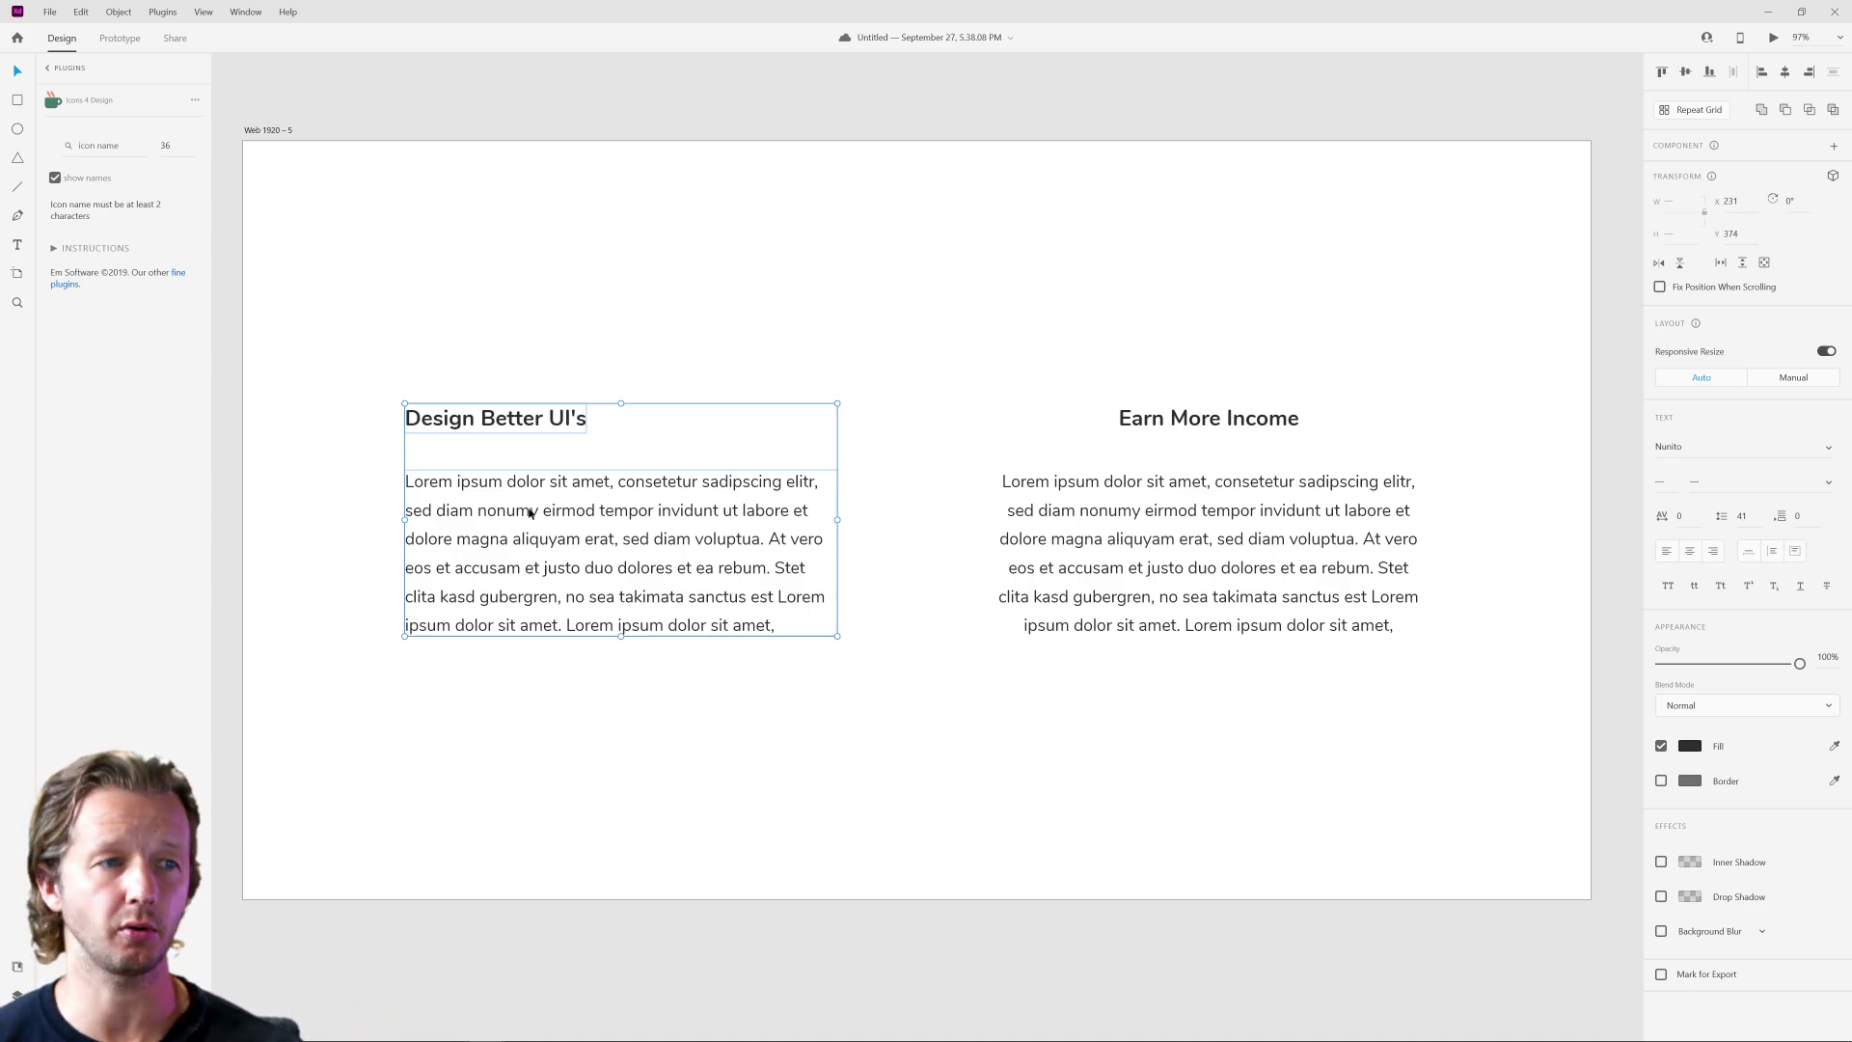
left_click(726, 383)
left_click_drag(938, 257, 1496, 776)
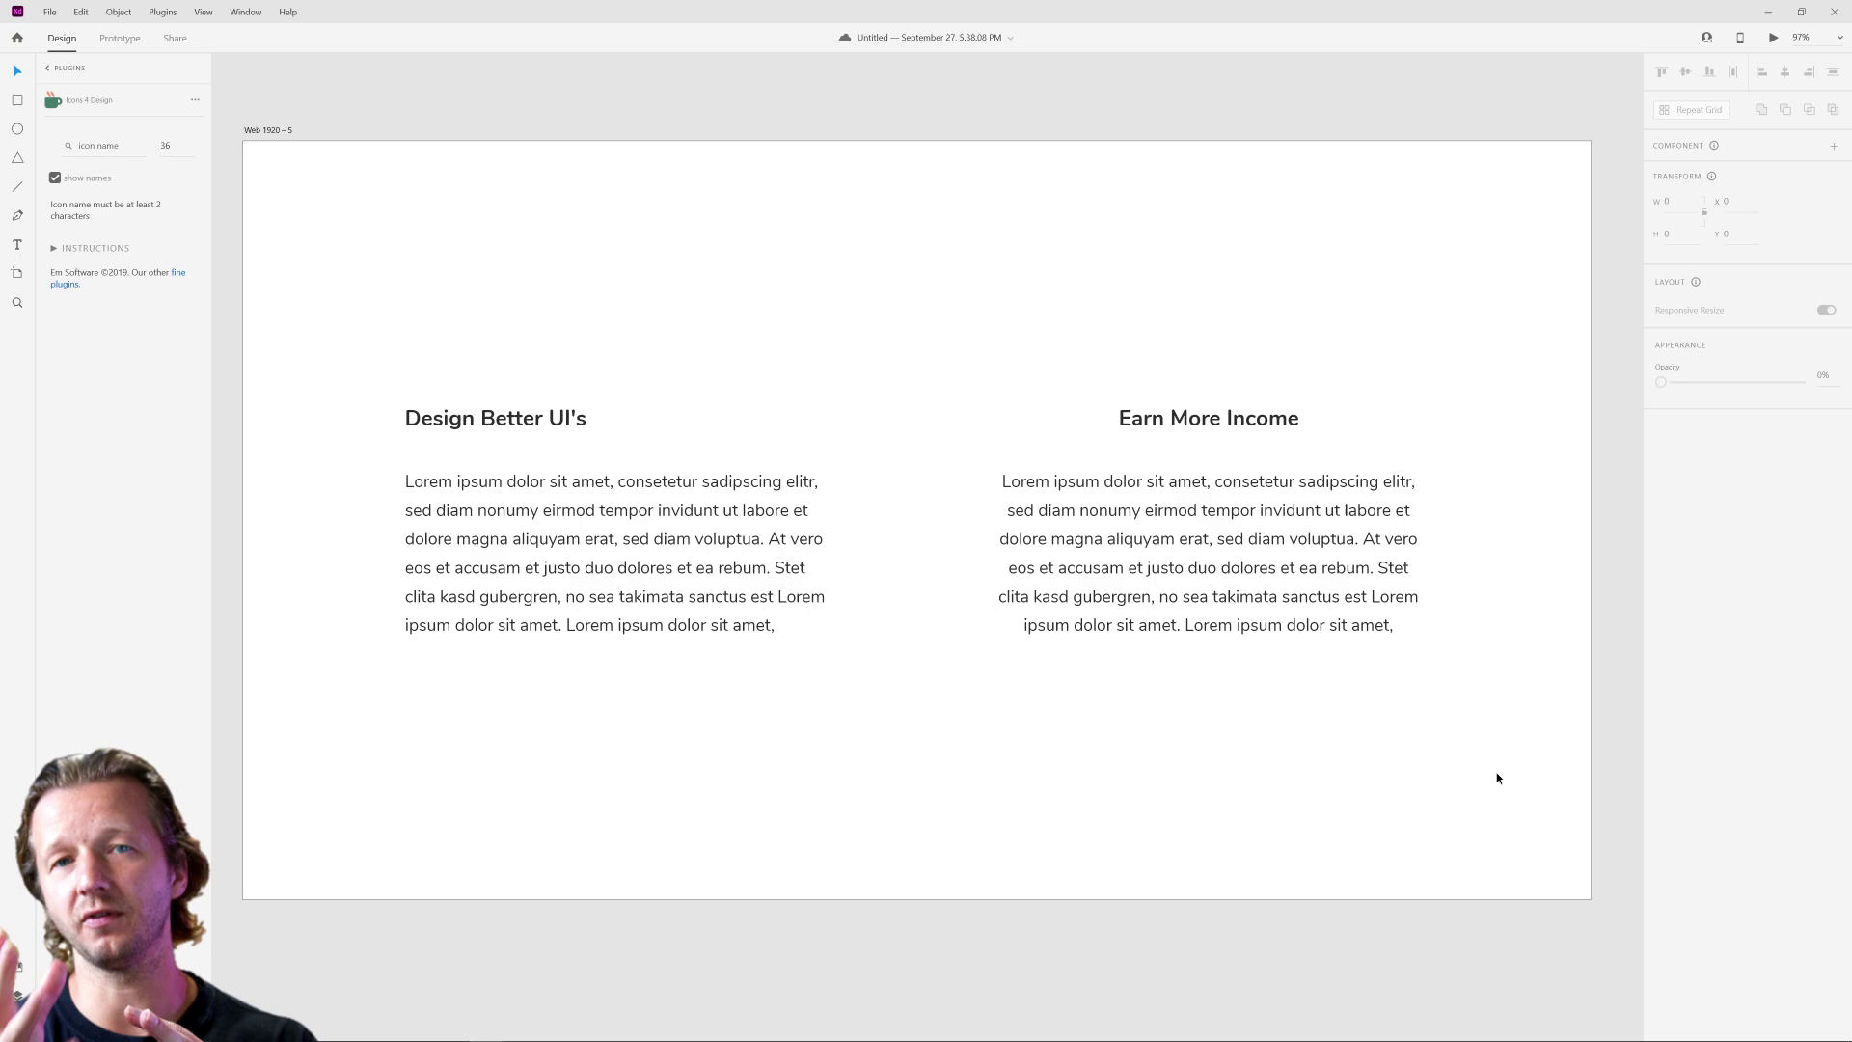
scroll(1401, 725, "right", 15)
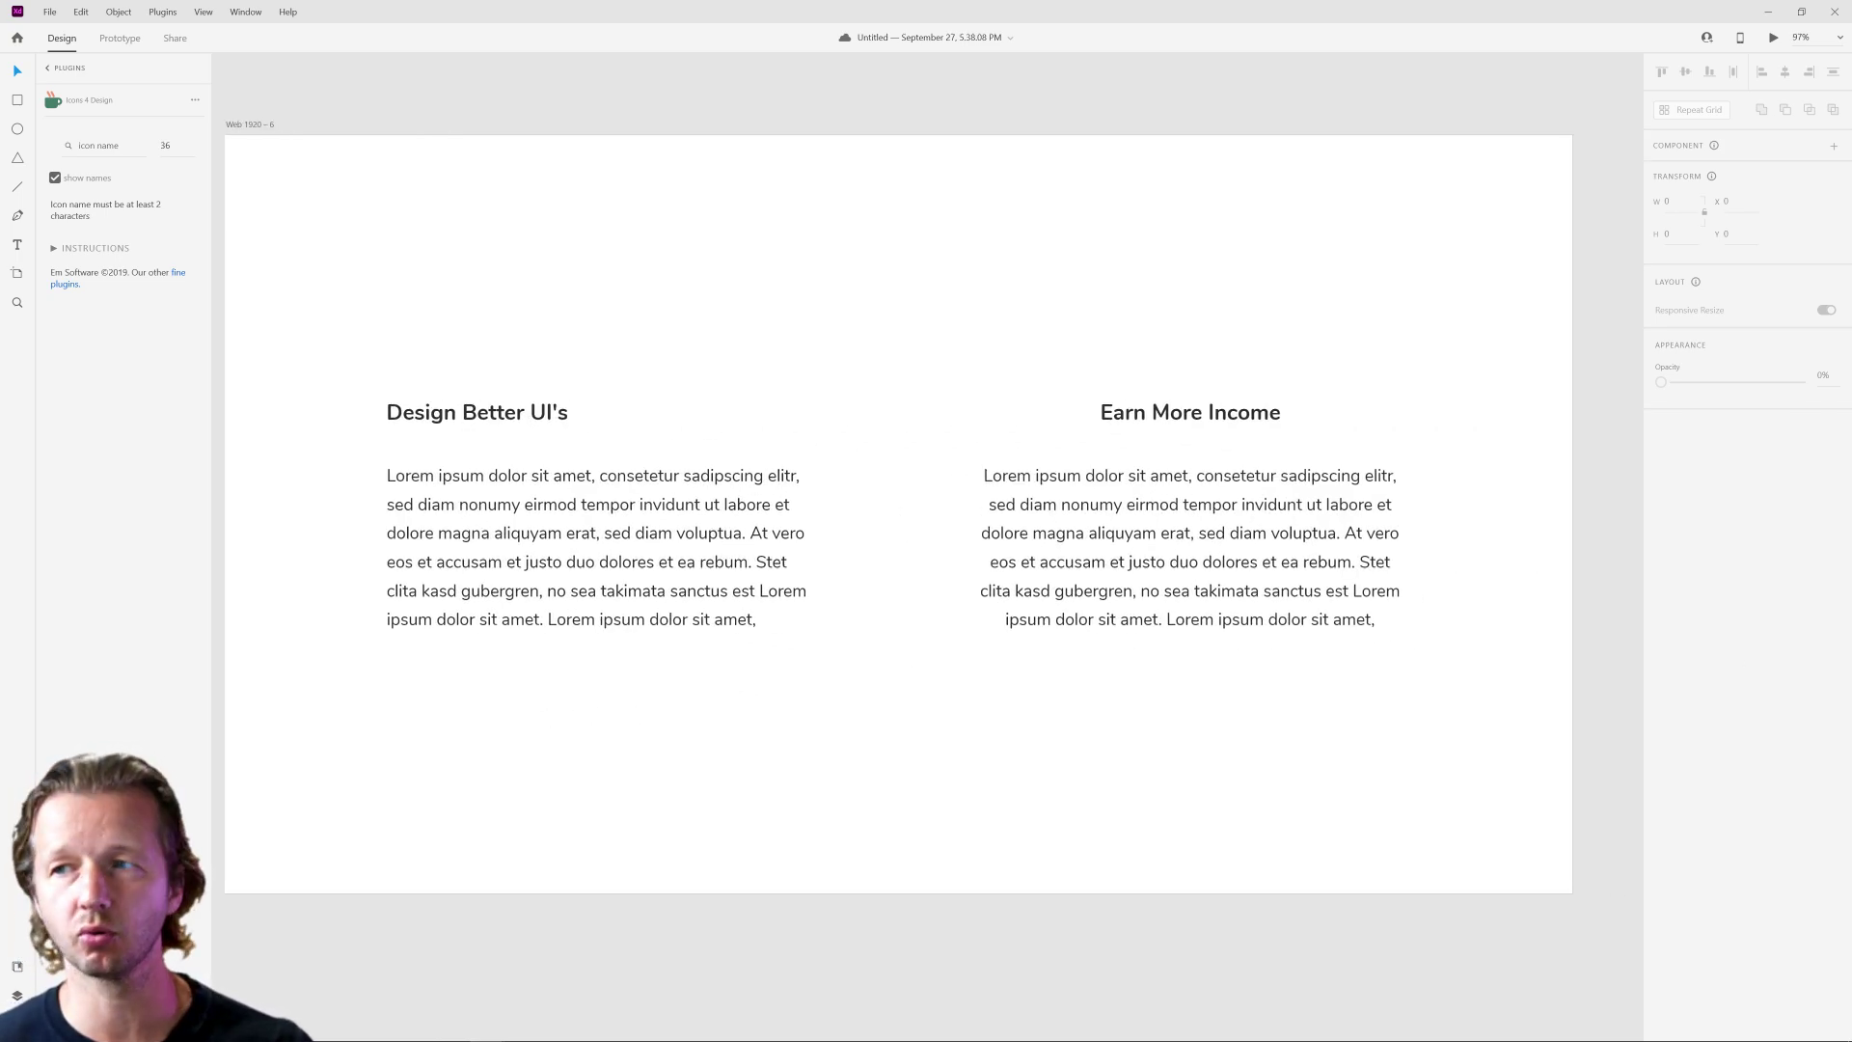
Left-align the Earn More Income paragraph and move its heading left above it.
left_click_drag(1003, 342, 1264, 660)
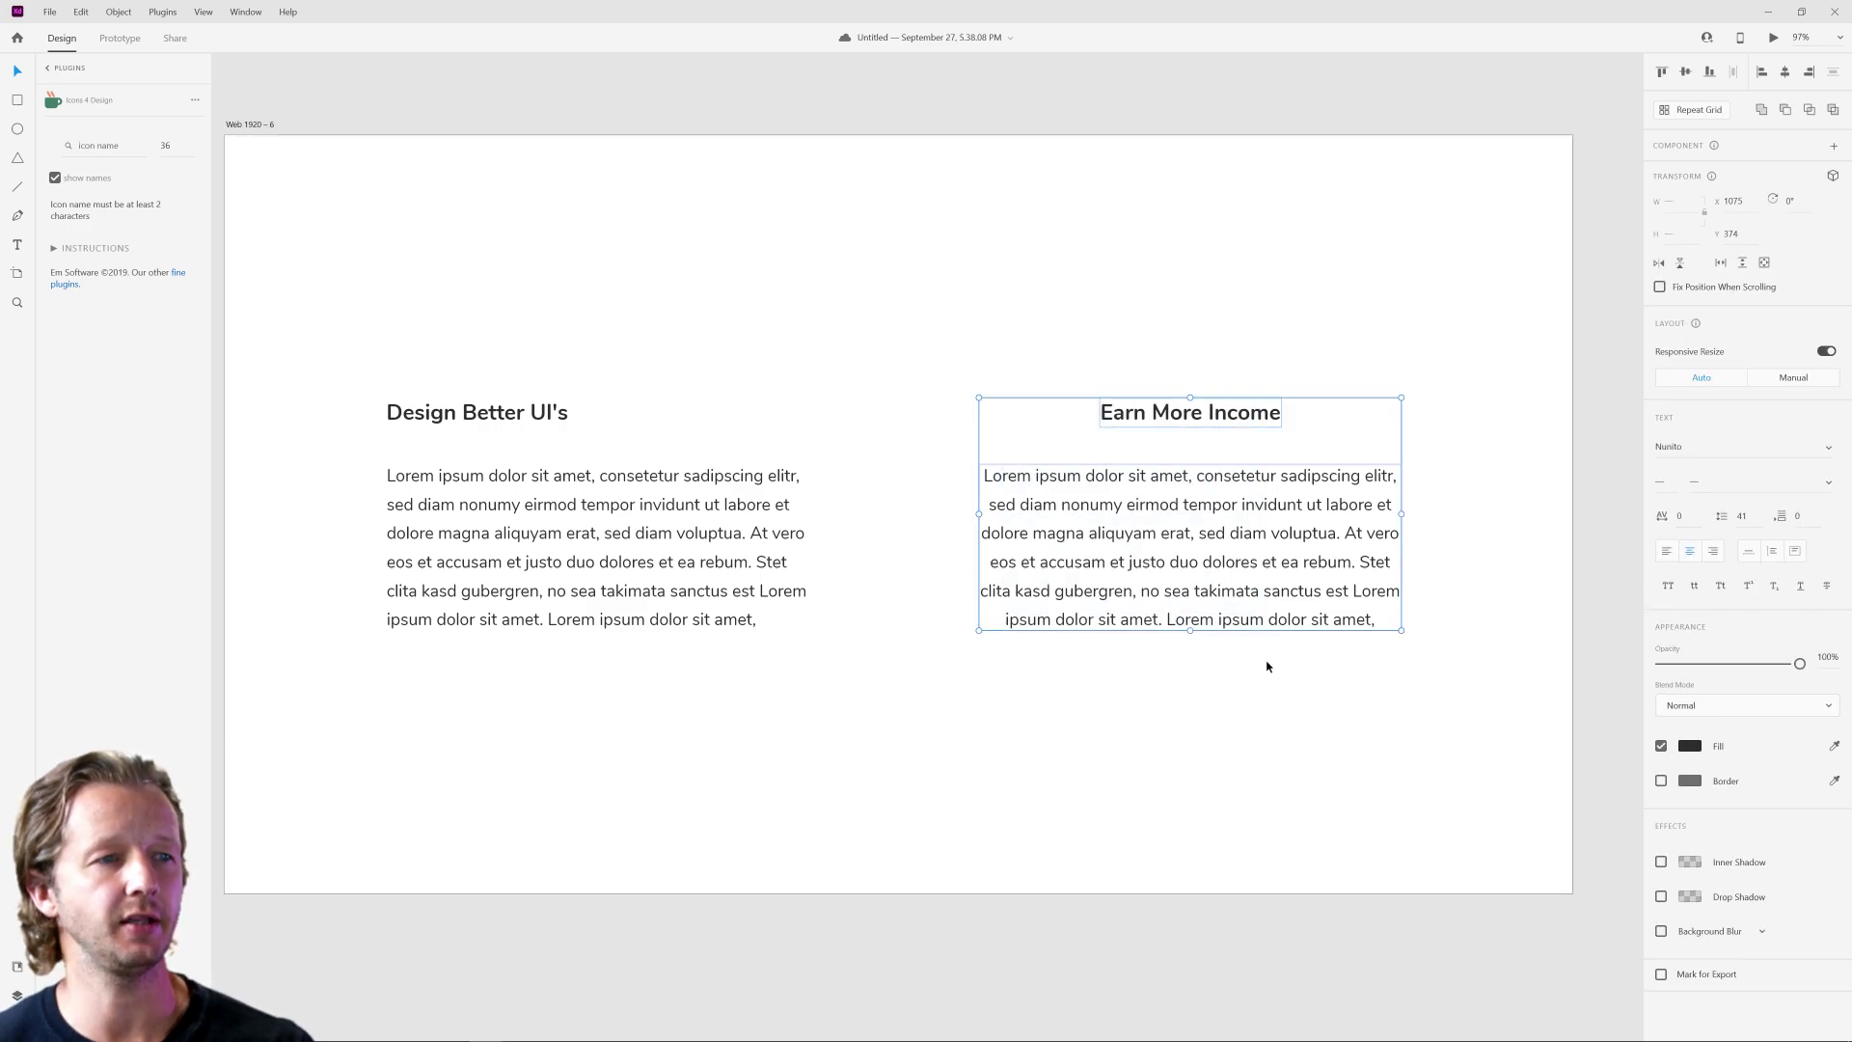
left_click(1666, 557)
double_click(1155, 412)
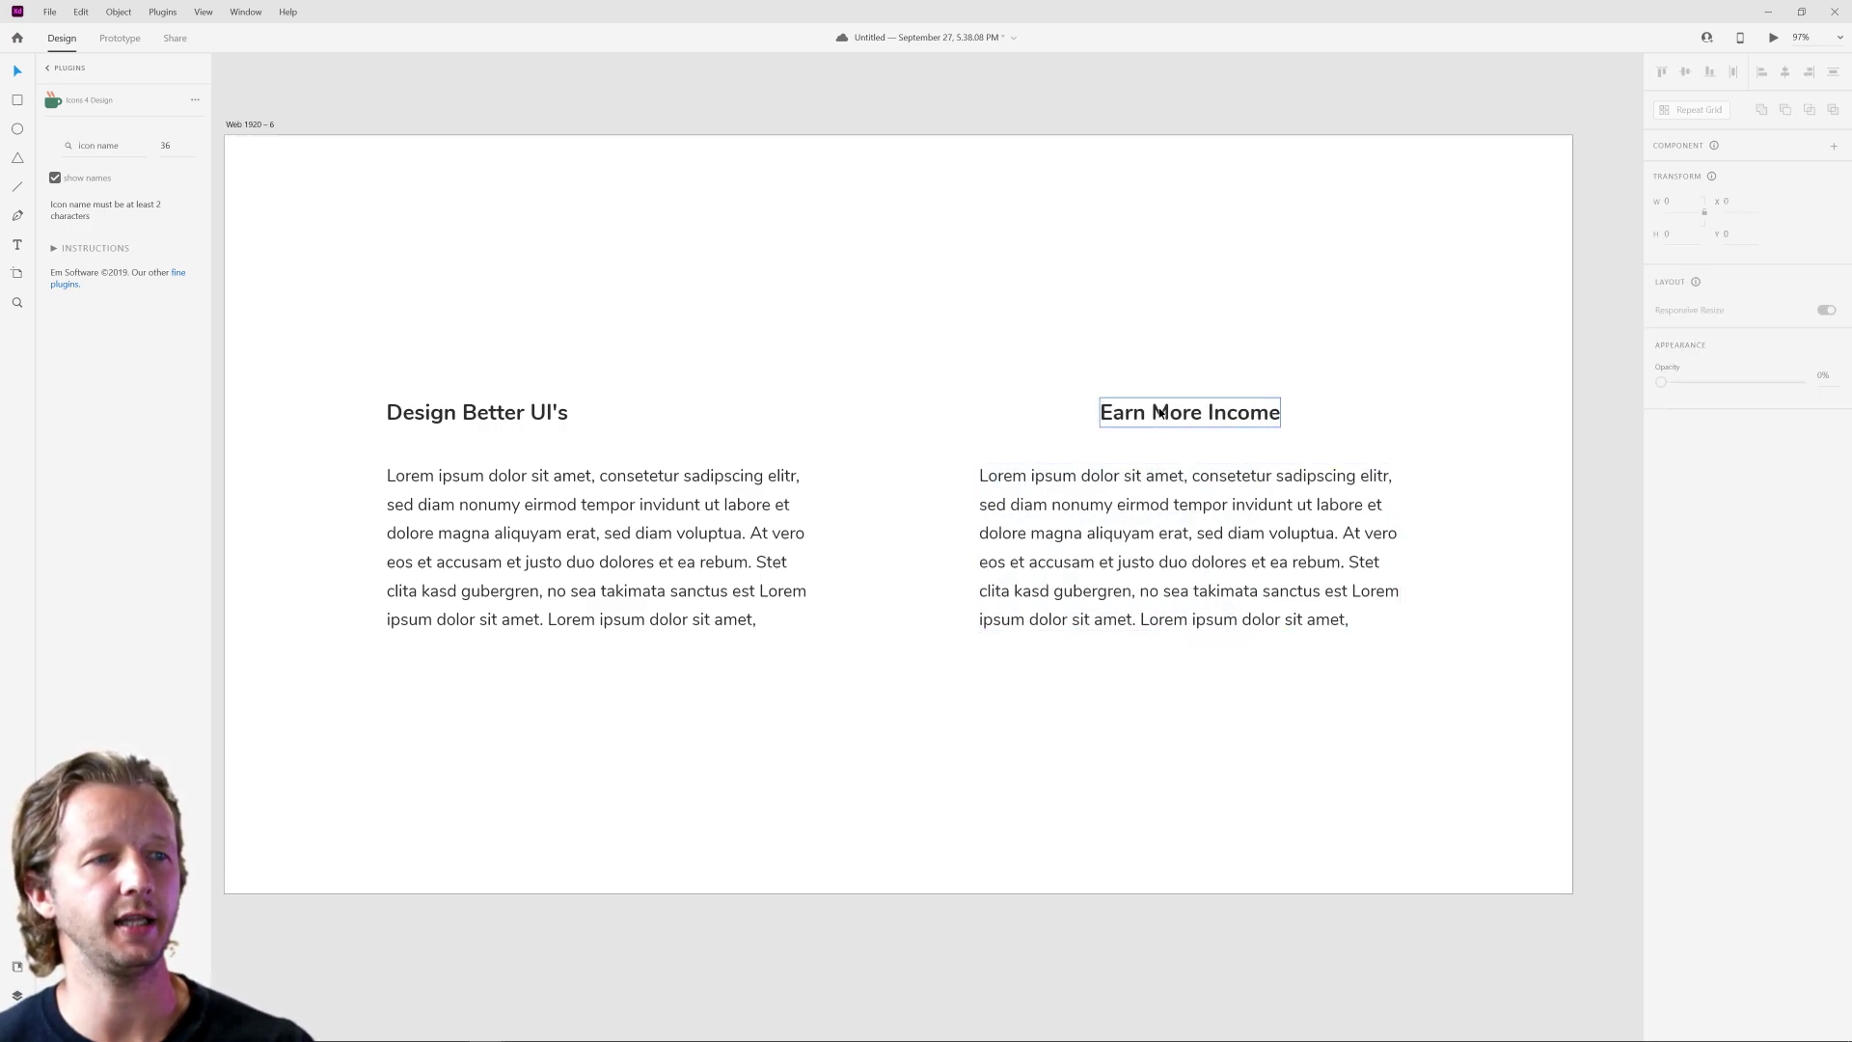
left_click_drag(1156, 412, 1034, 413)
left_click(971, 377)
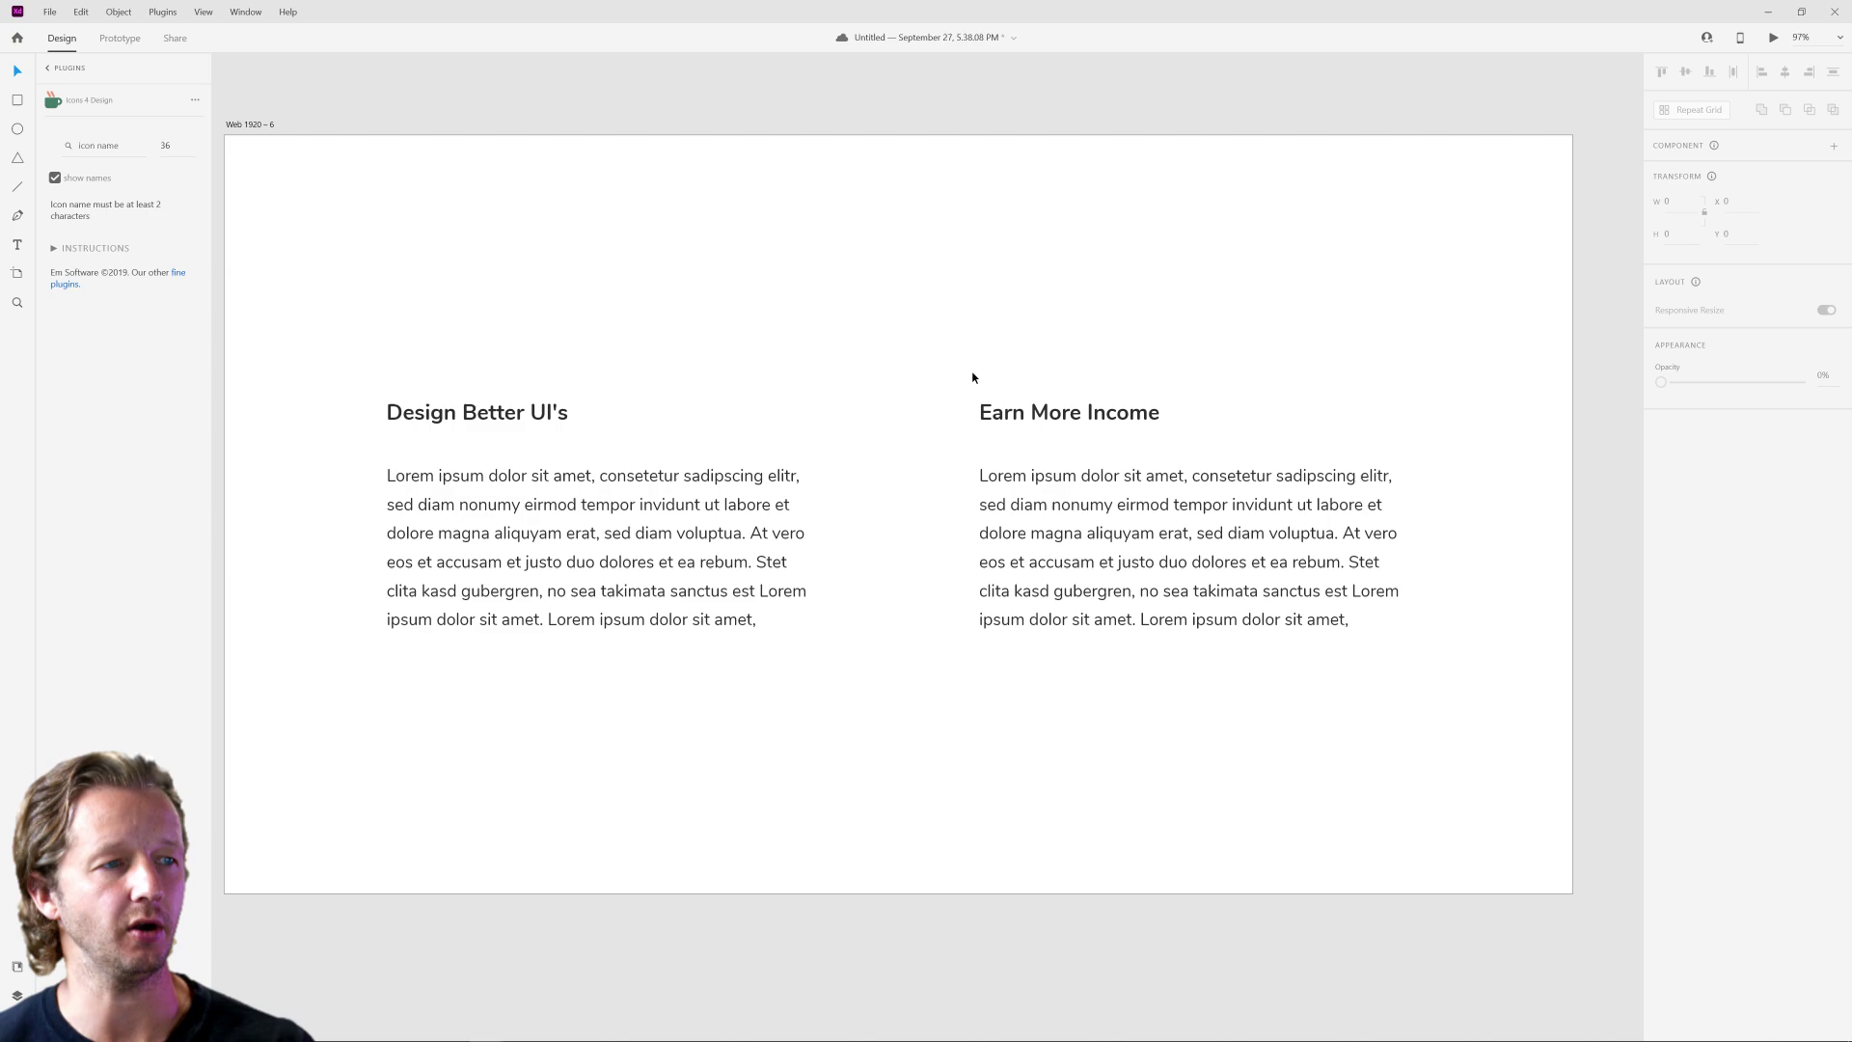
Duplicate the Web 1920 – 5 artboard as a new artboard alongside.
scroll(774, 269, "down", 3)
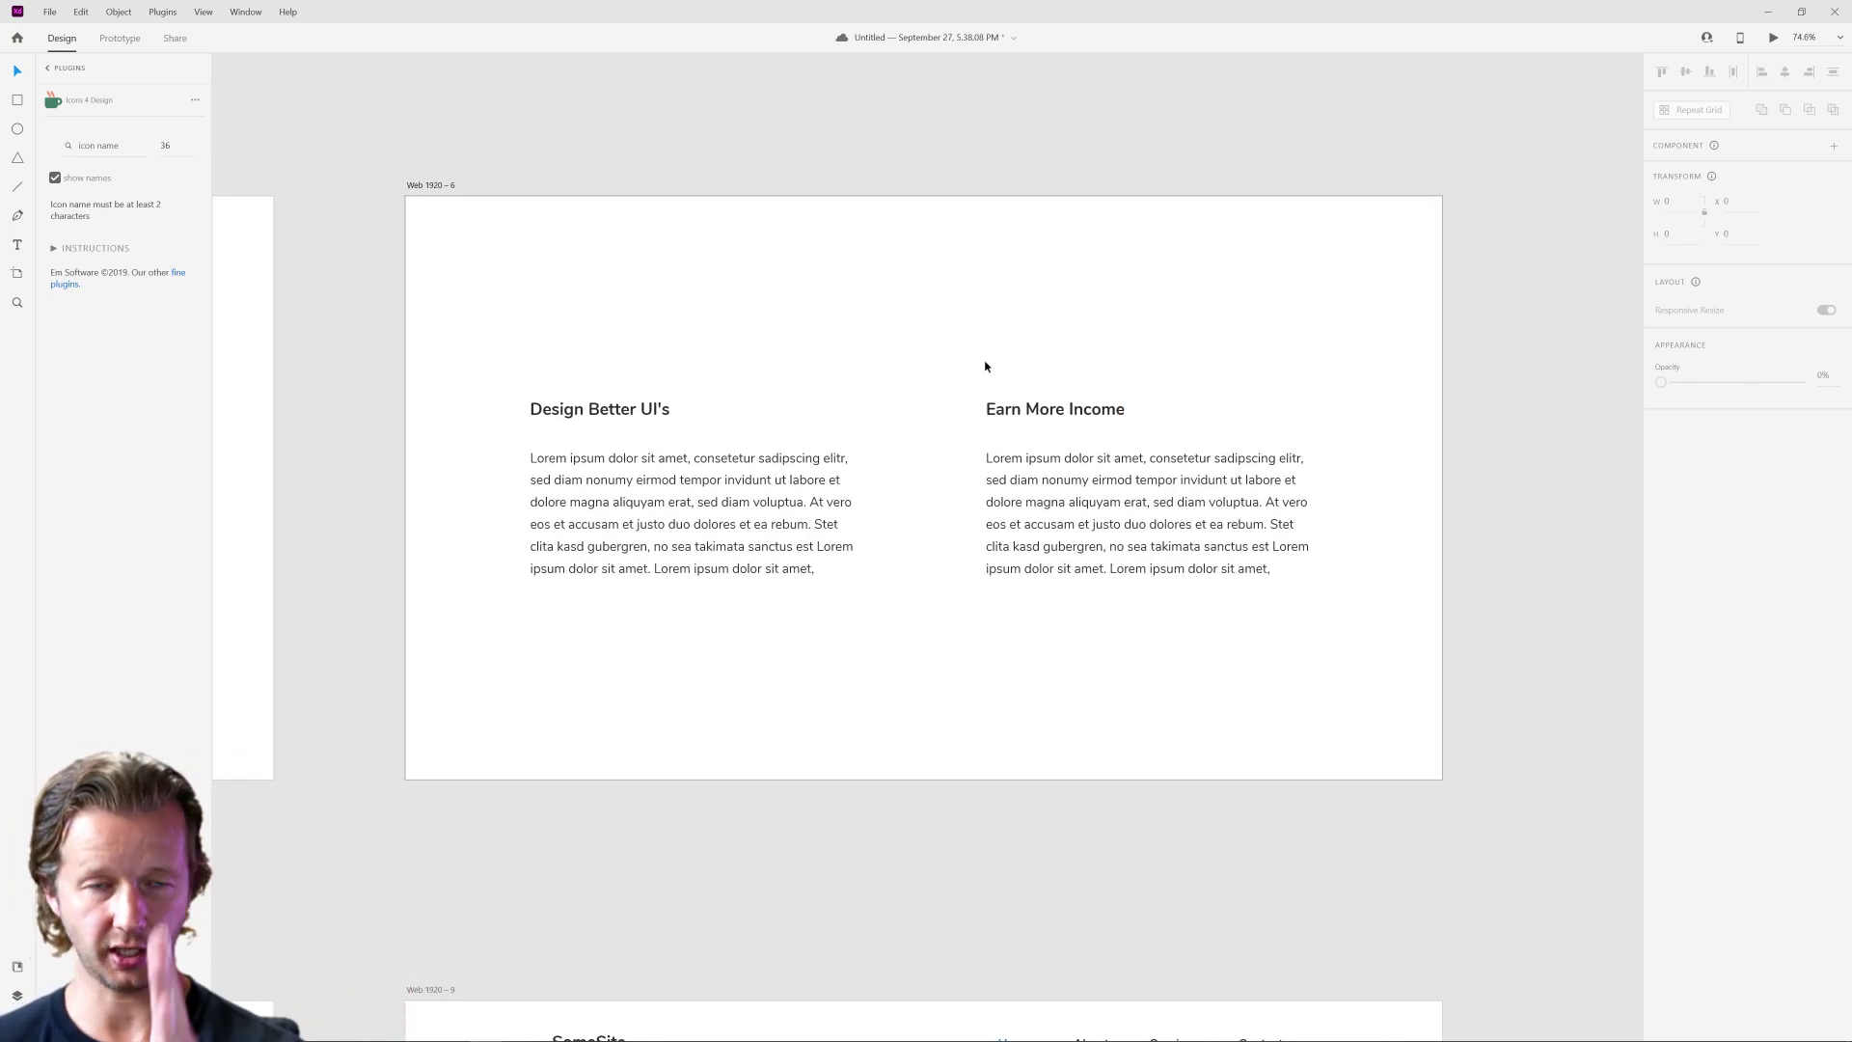
left_click_drag(983, 224, 978, 783)
scroll(806, 338, "down", 4)
left_click_drag(1046, 339, 1209, 366)
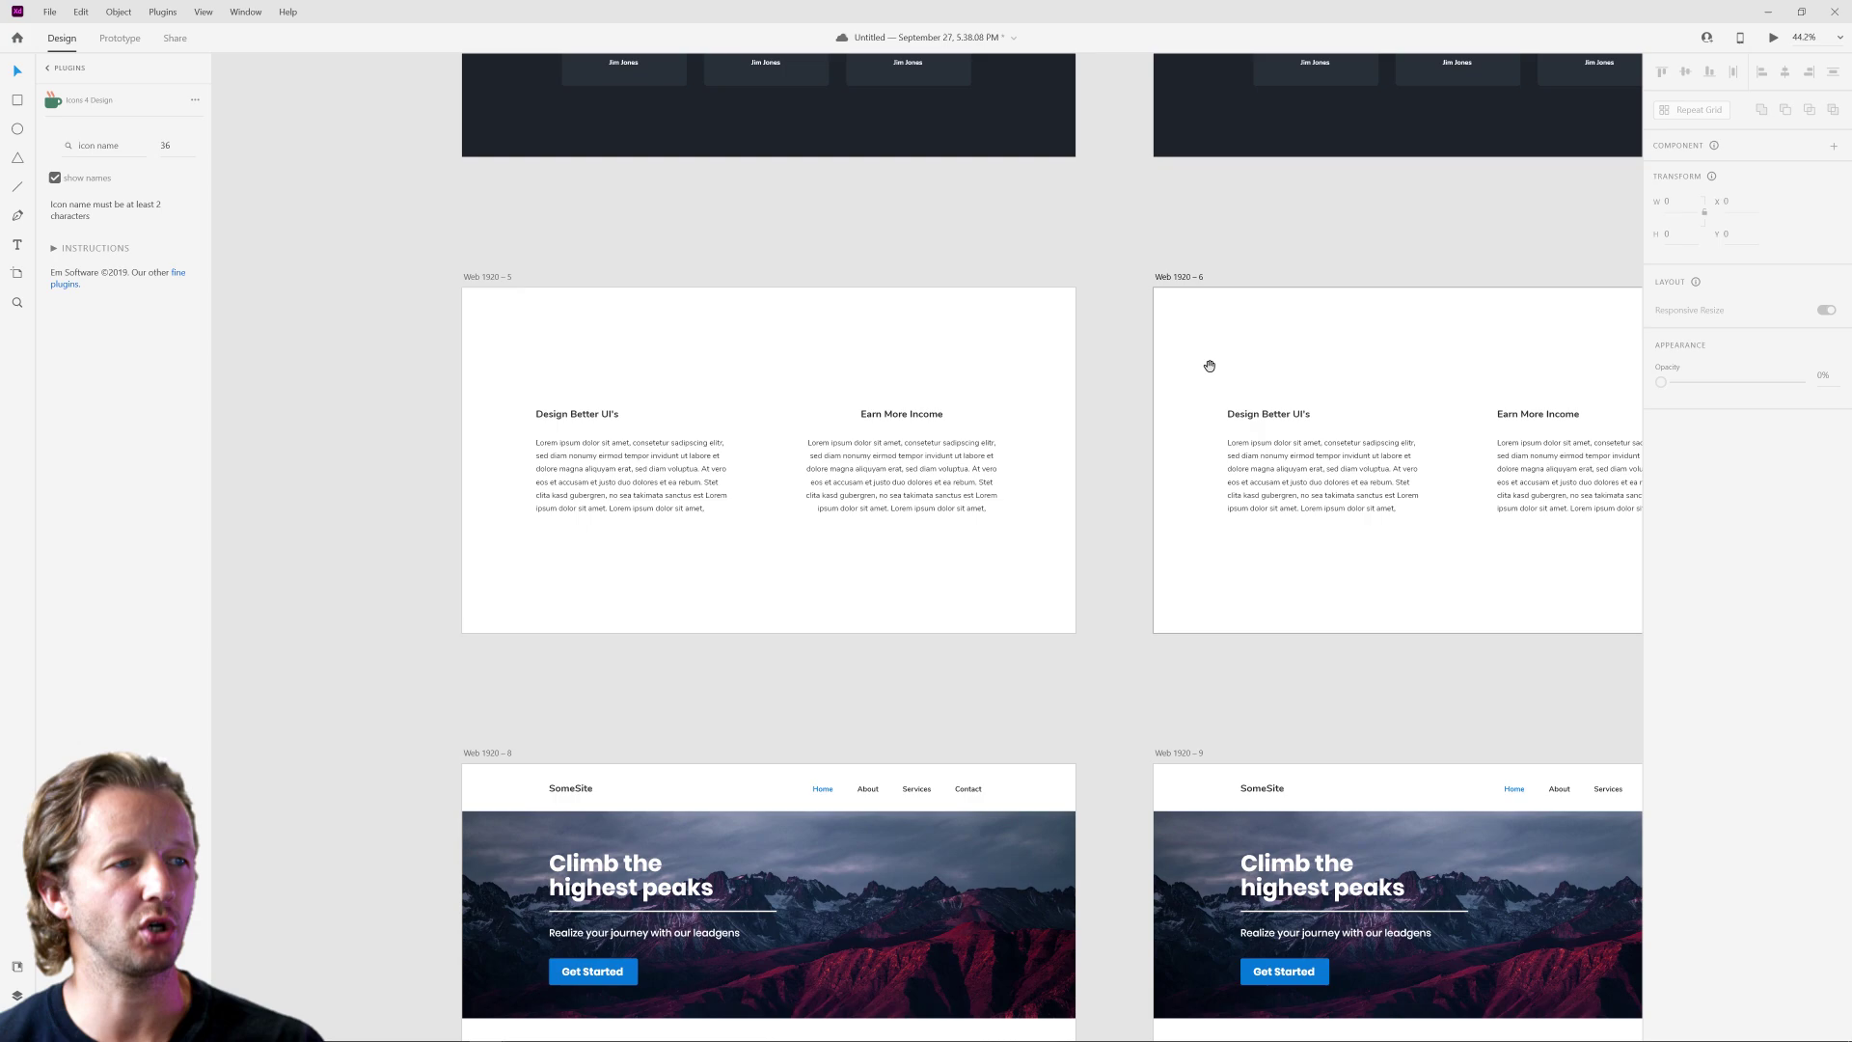
scroll(669, 376, "up", 5)
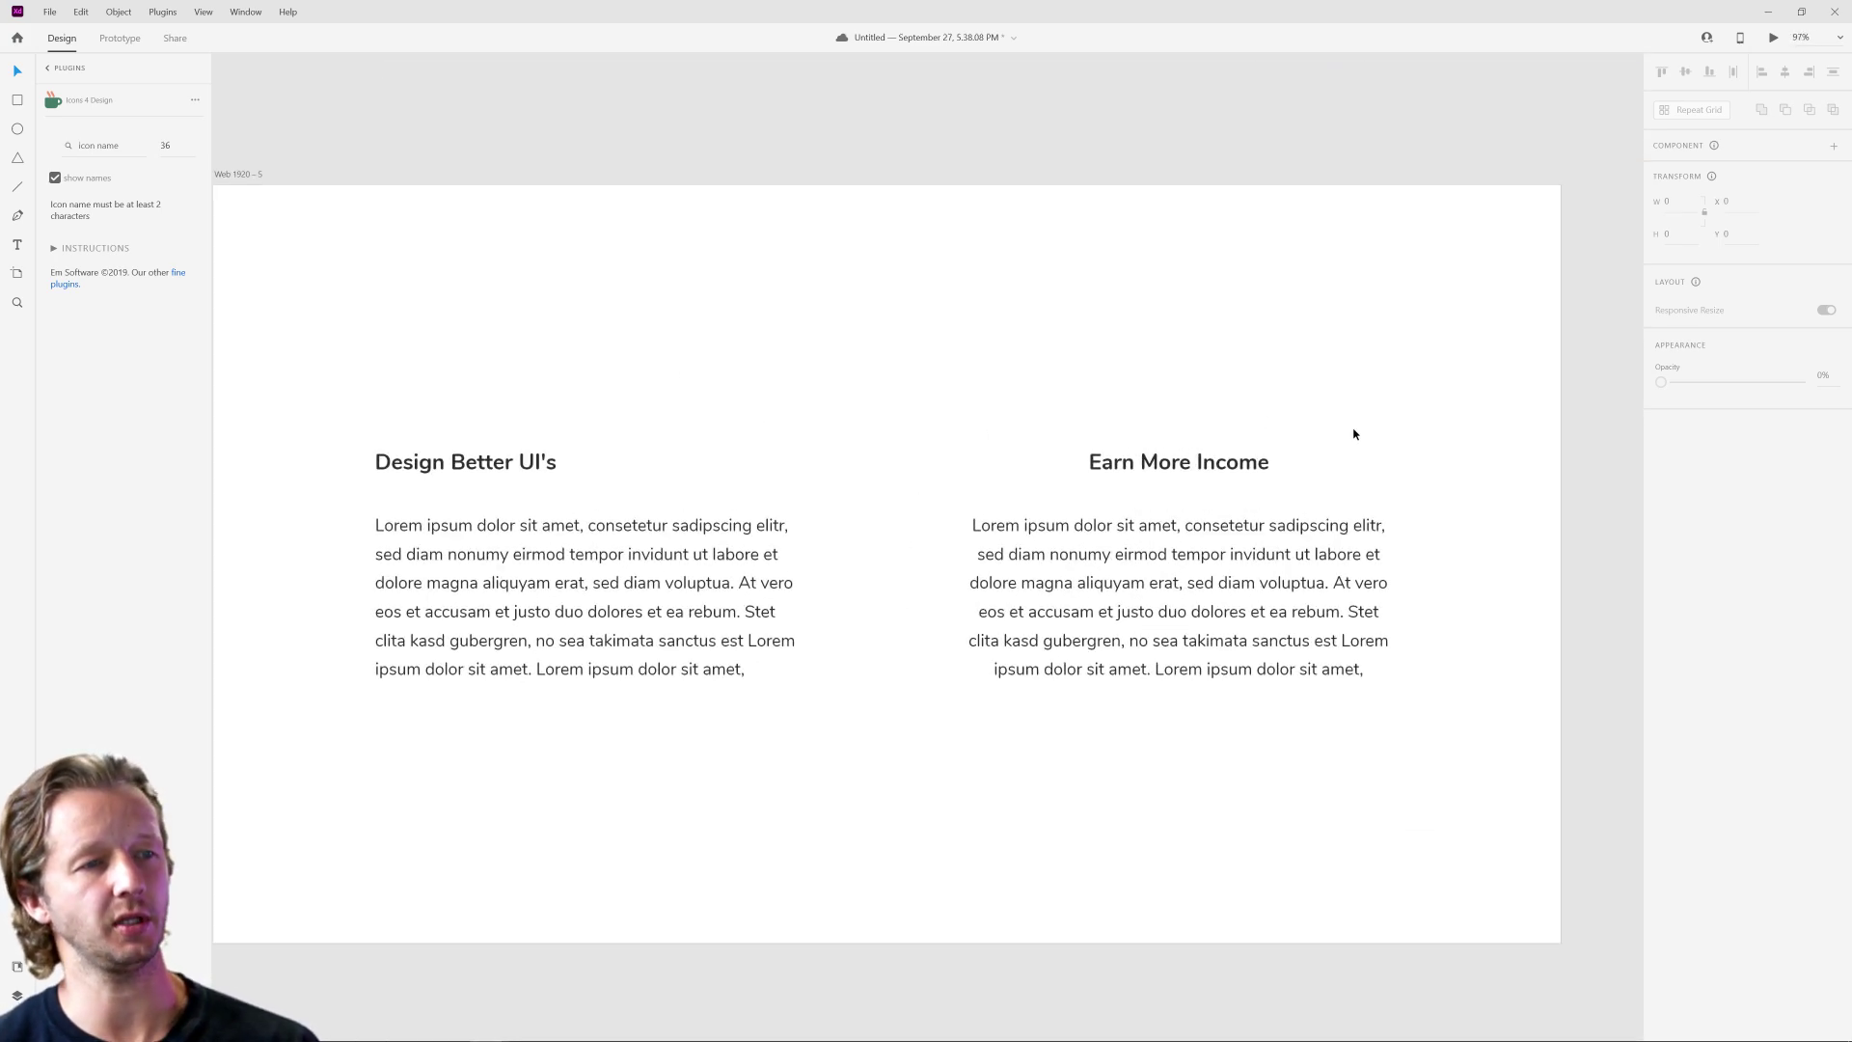
left_click_drag(1393, 401, 523, 368)
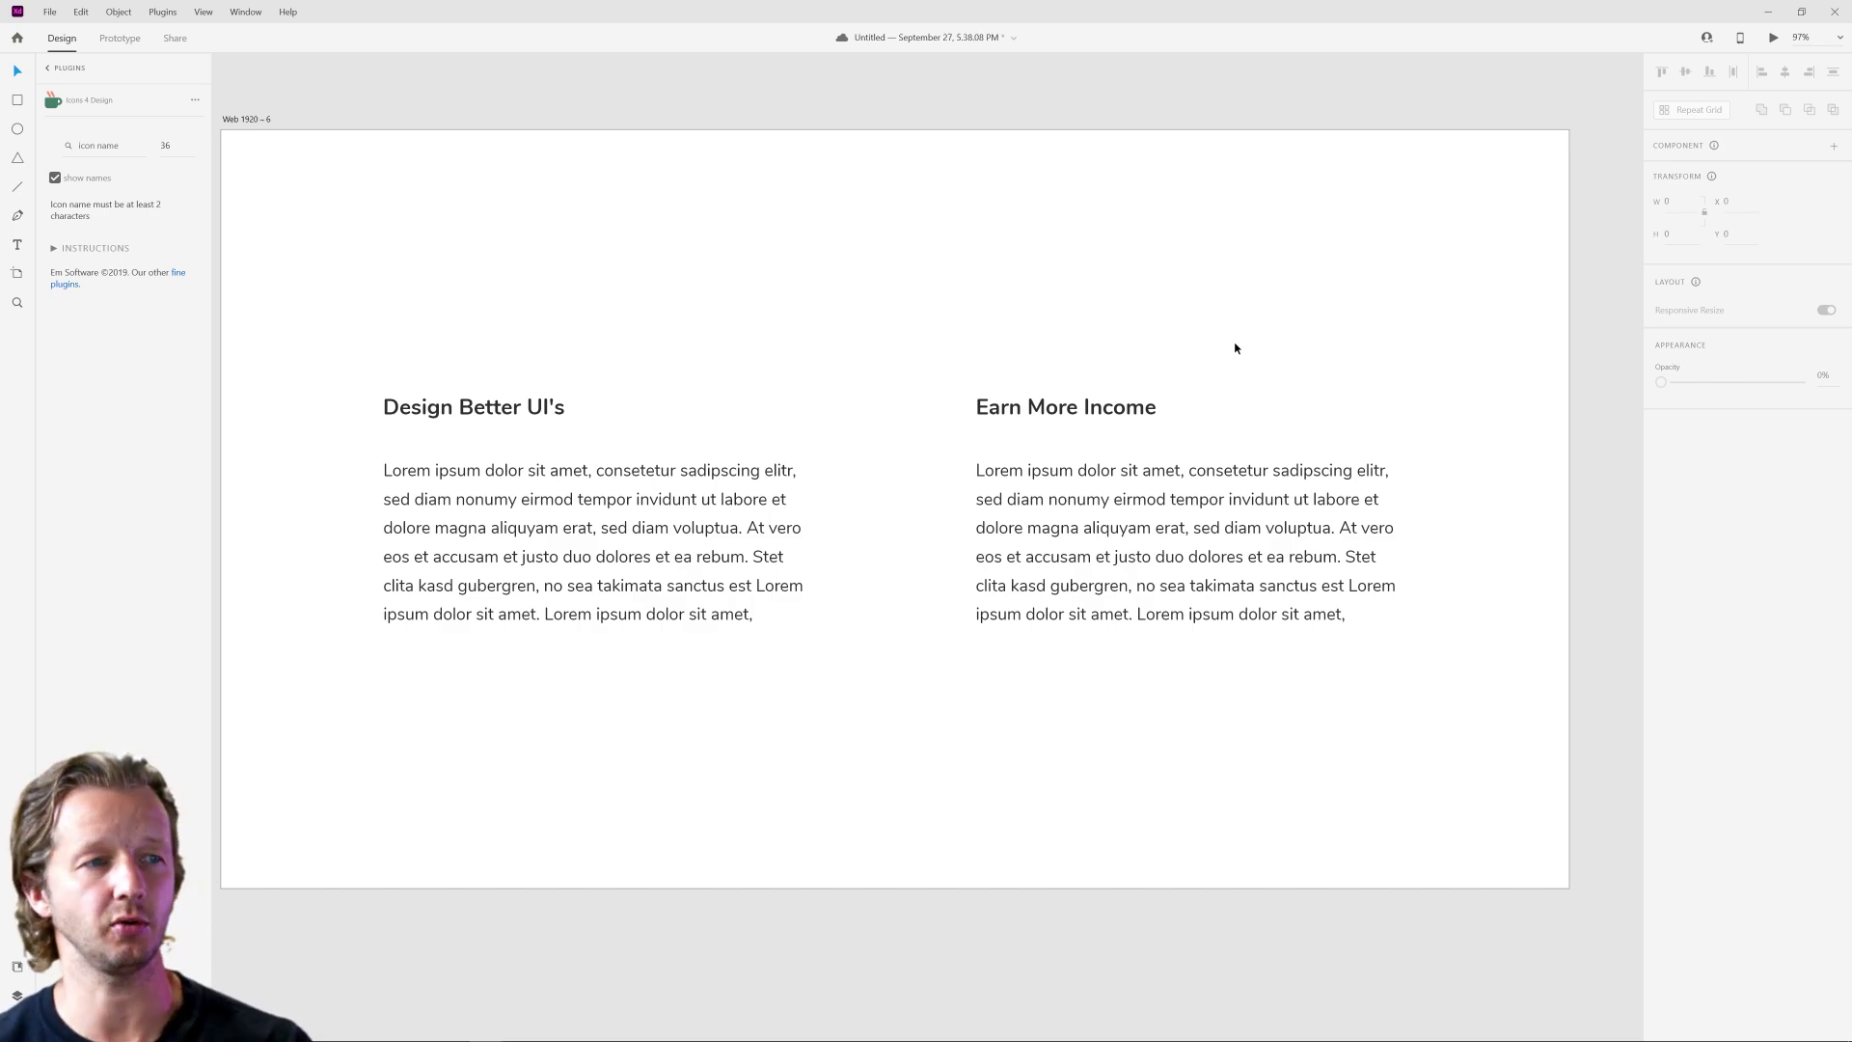
scroll(1083, 330, "down", 5)
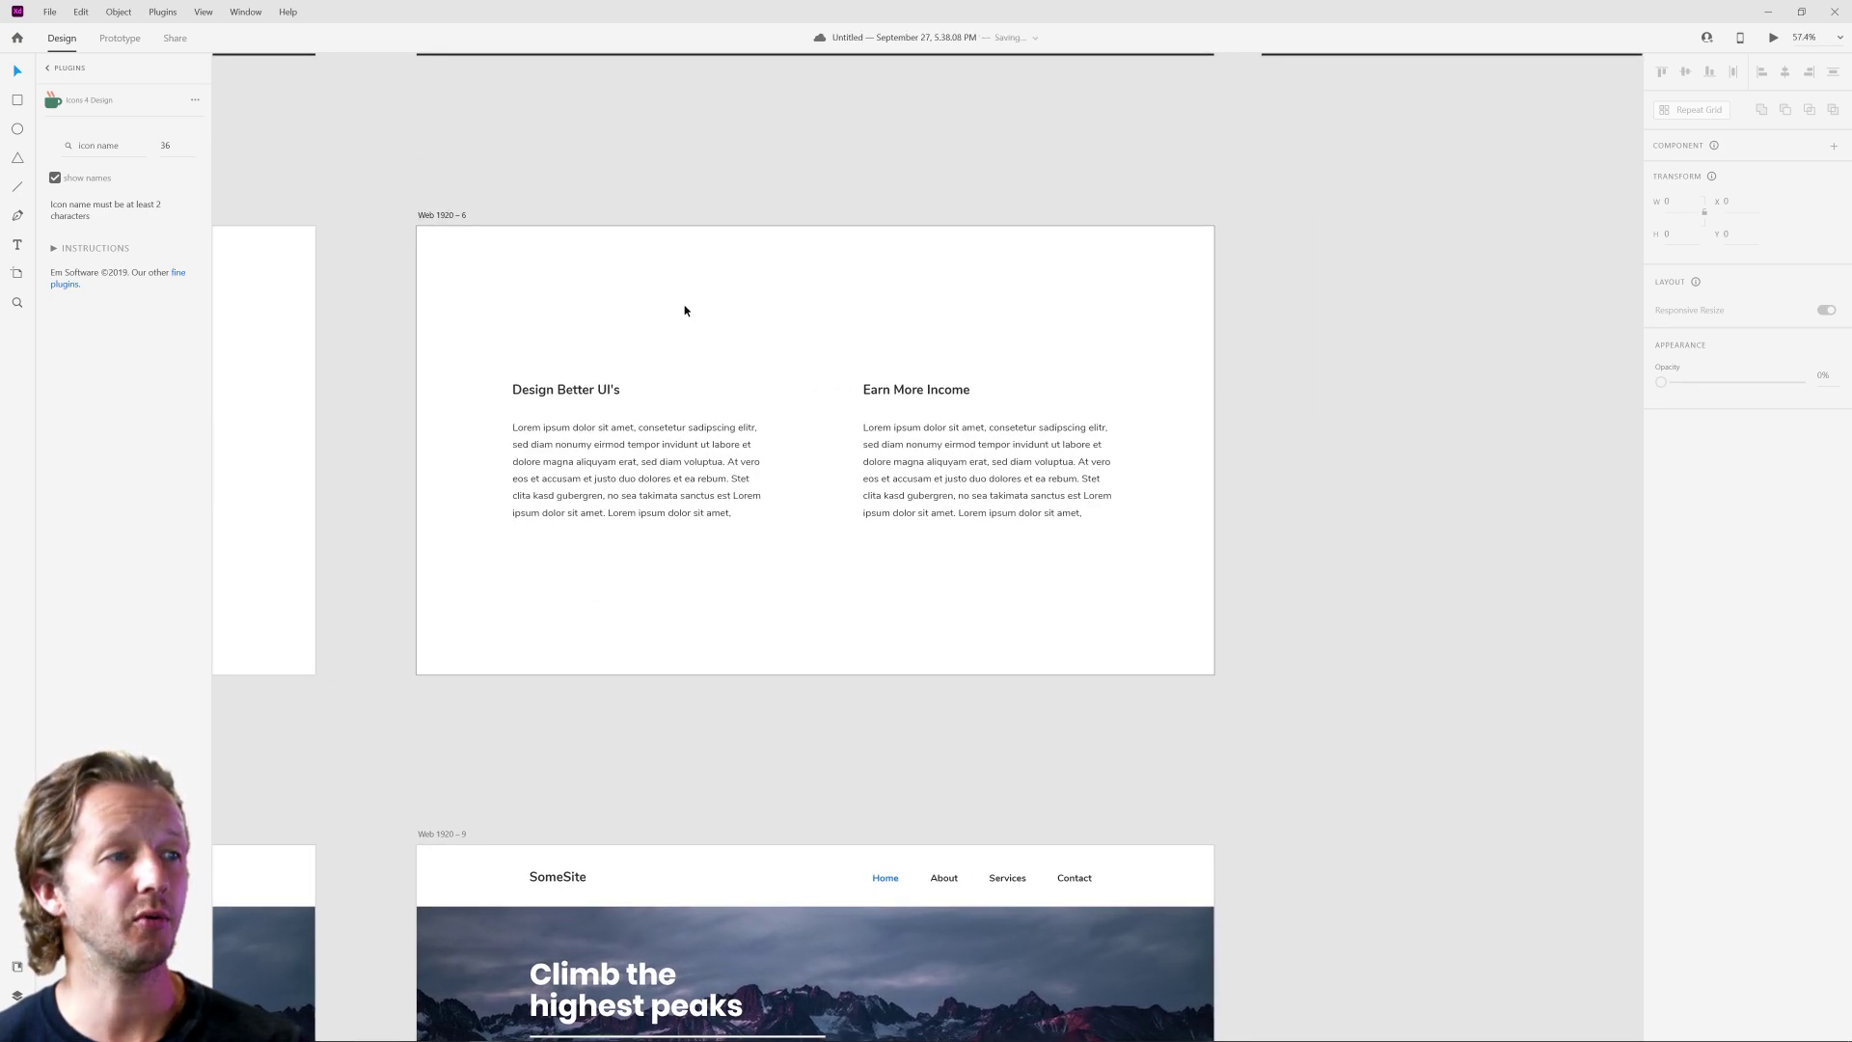
scroll(622, 304, "down", 3)
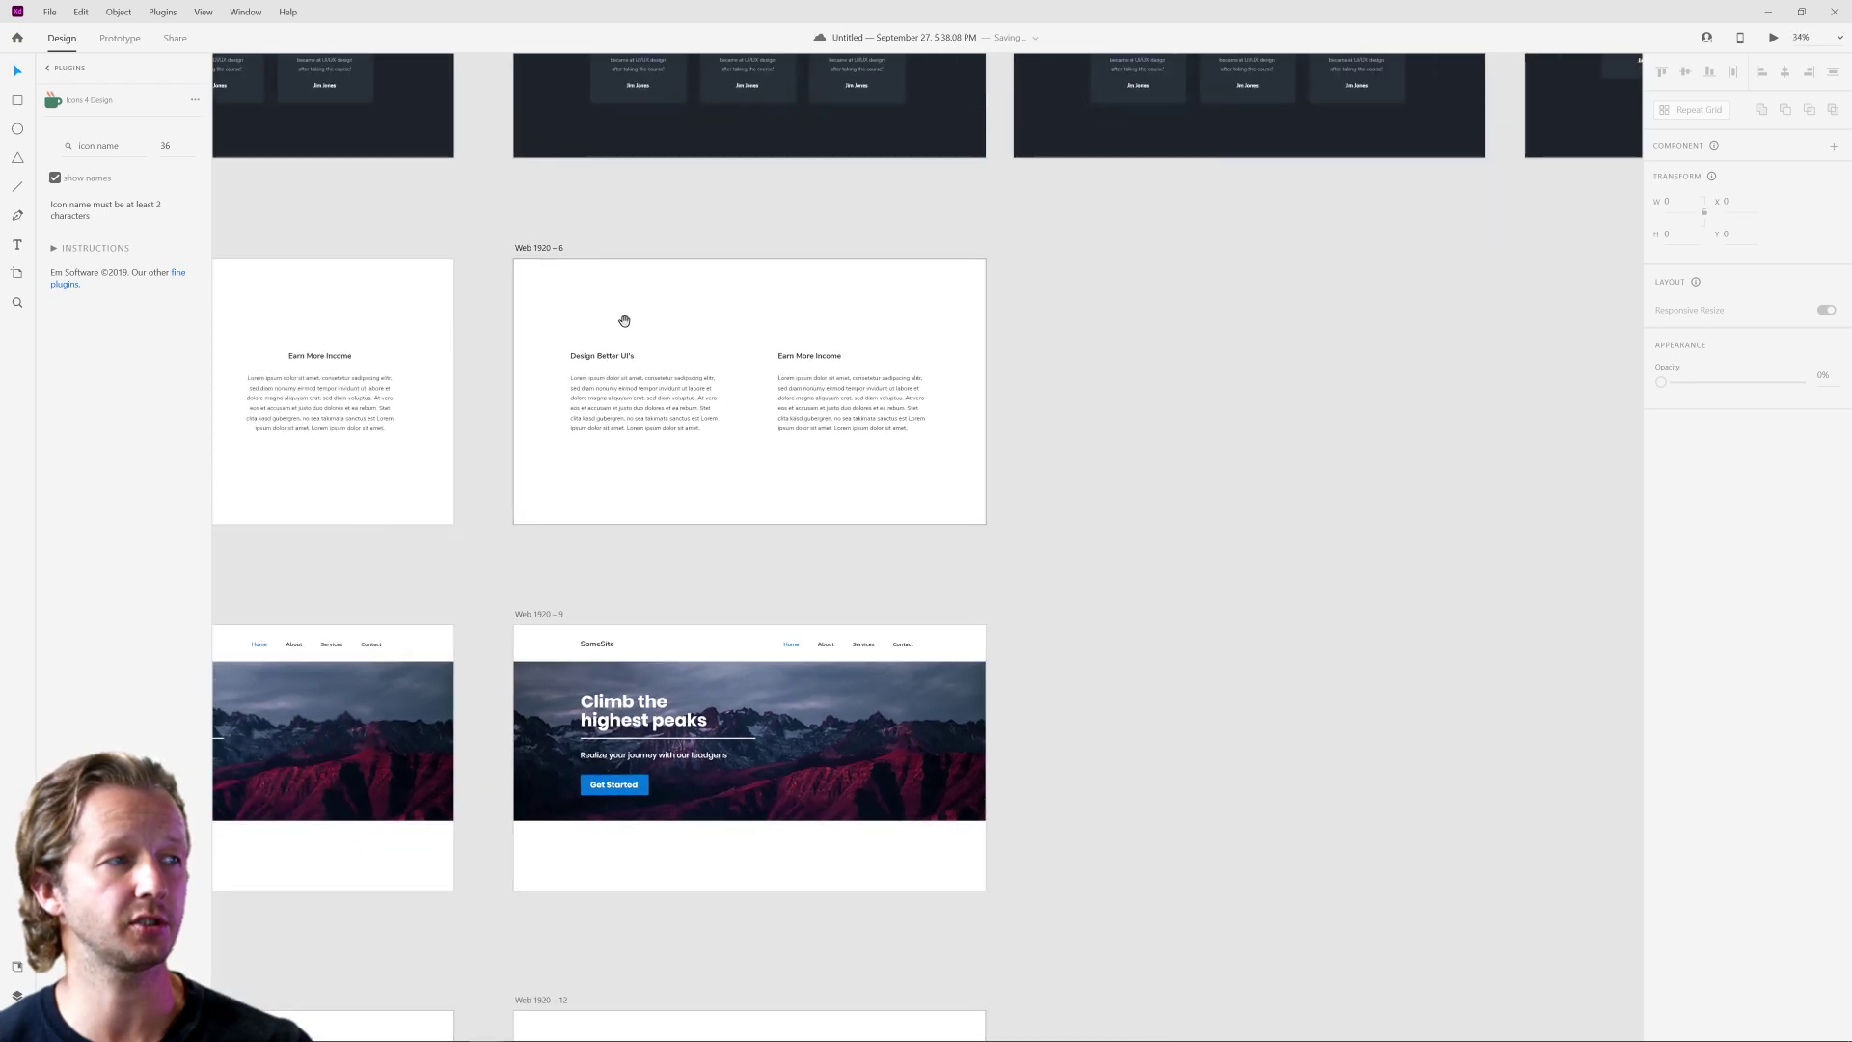
left_click_drag(884, 322, 1016, 307)
left_click(363, 241)
left_click_drag(364, 246, 1399, 306)
On Web 1920 – 7, shift the Design Better UI's heading right and centre-align its paragraph.
left_click_drag(1435, 232, 897, 302)
scroll(929, 410, "up", 5)
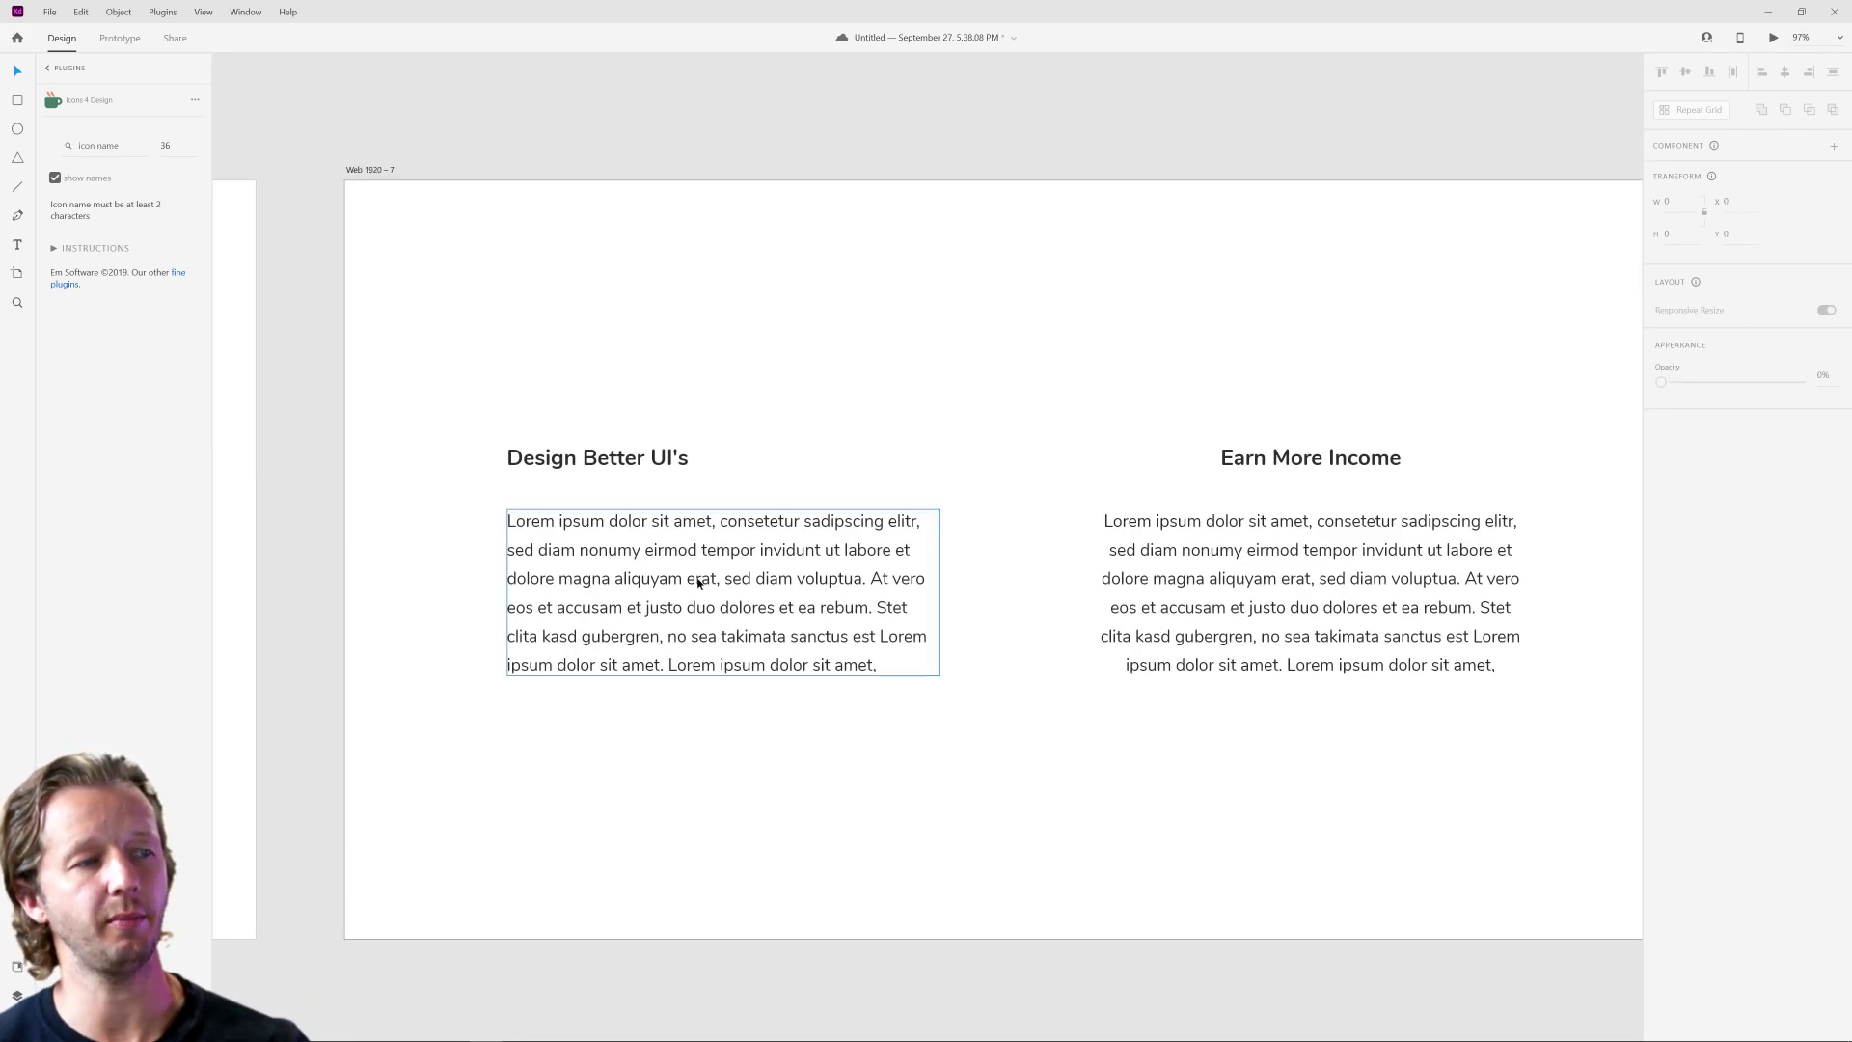
left_click_drag(668, 457, 762, 457)
left_click(908, 605)
left_click(1319, 587)
left_click(892, 581)
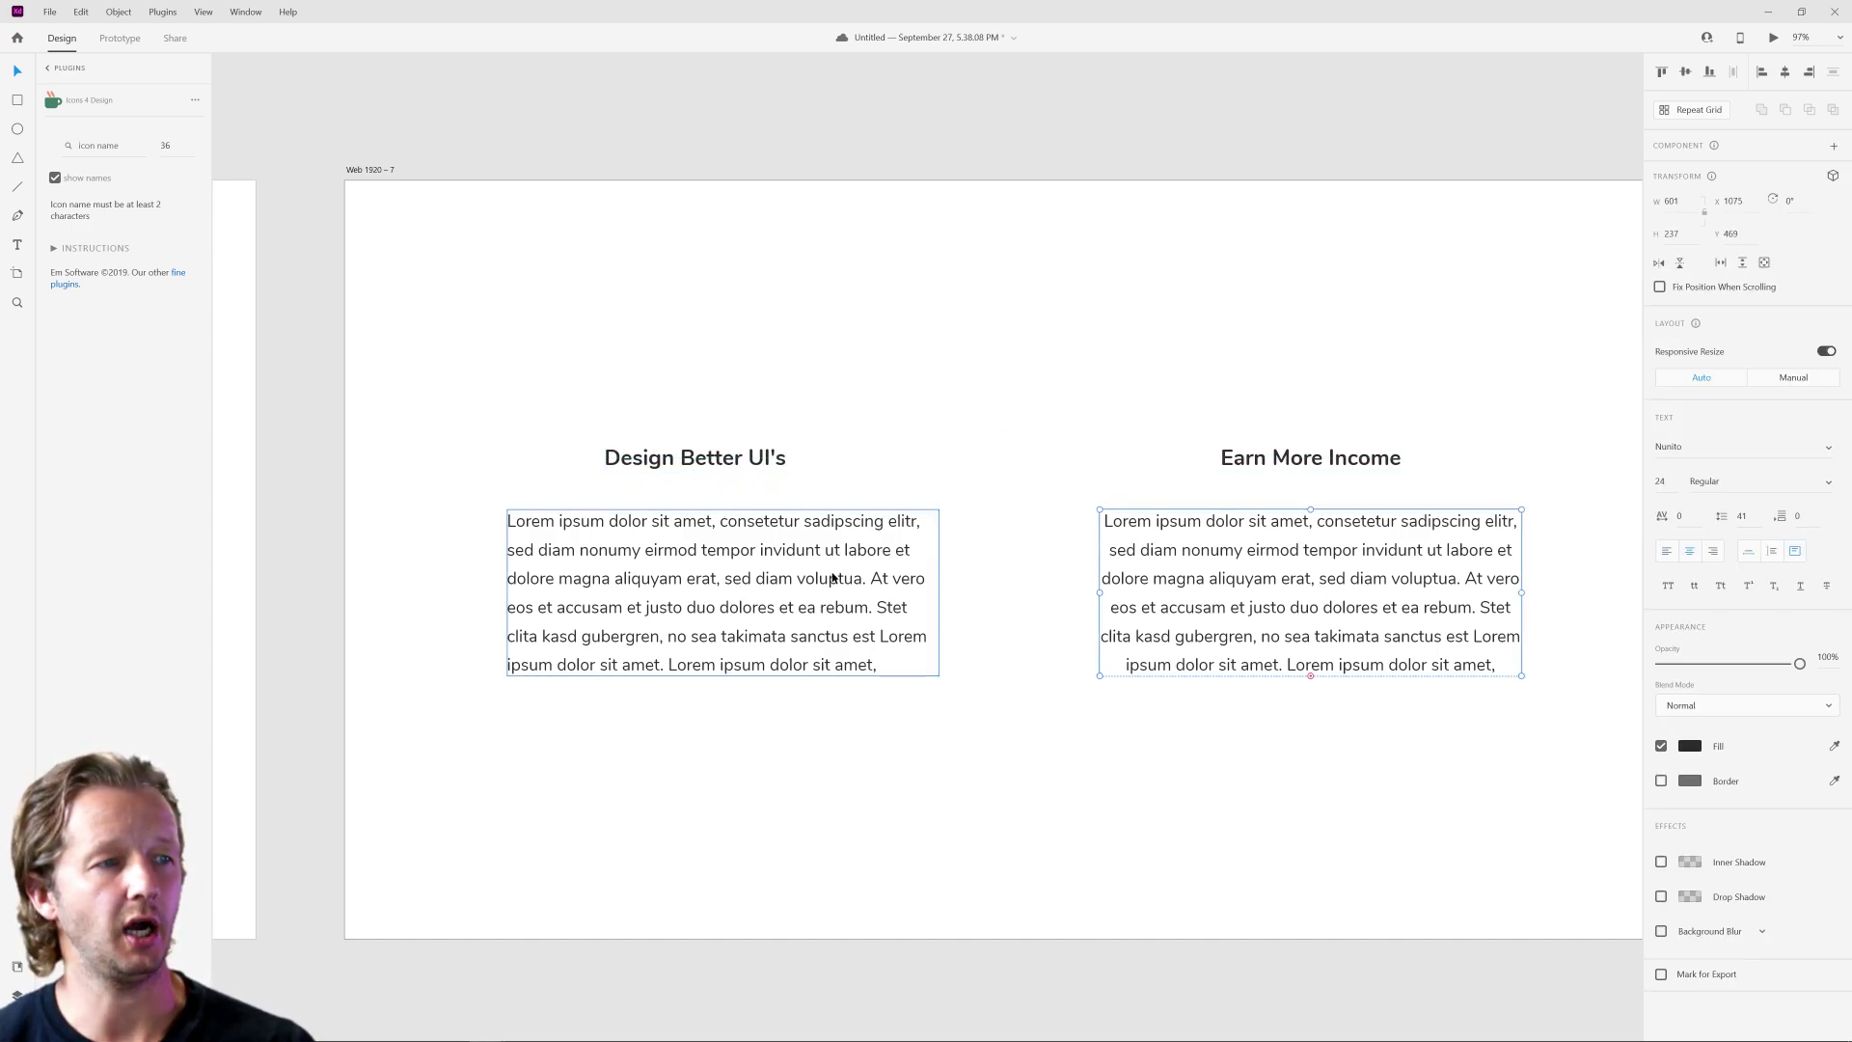
left_click(1690, 551)
left_click(887, 417)
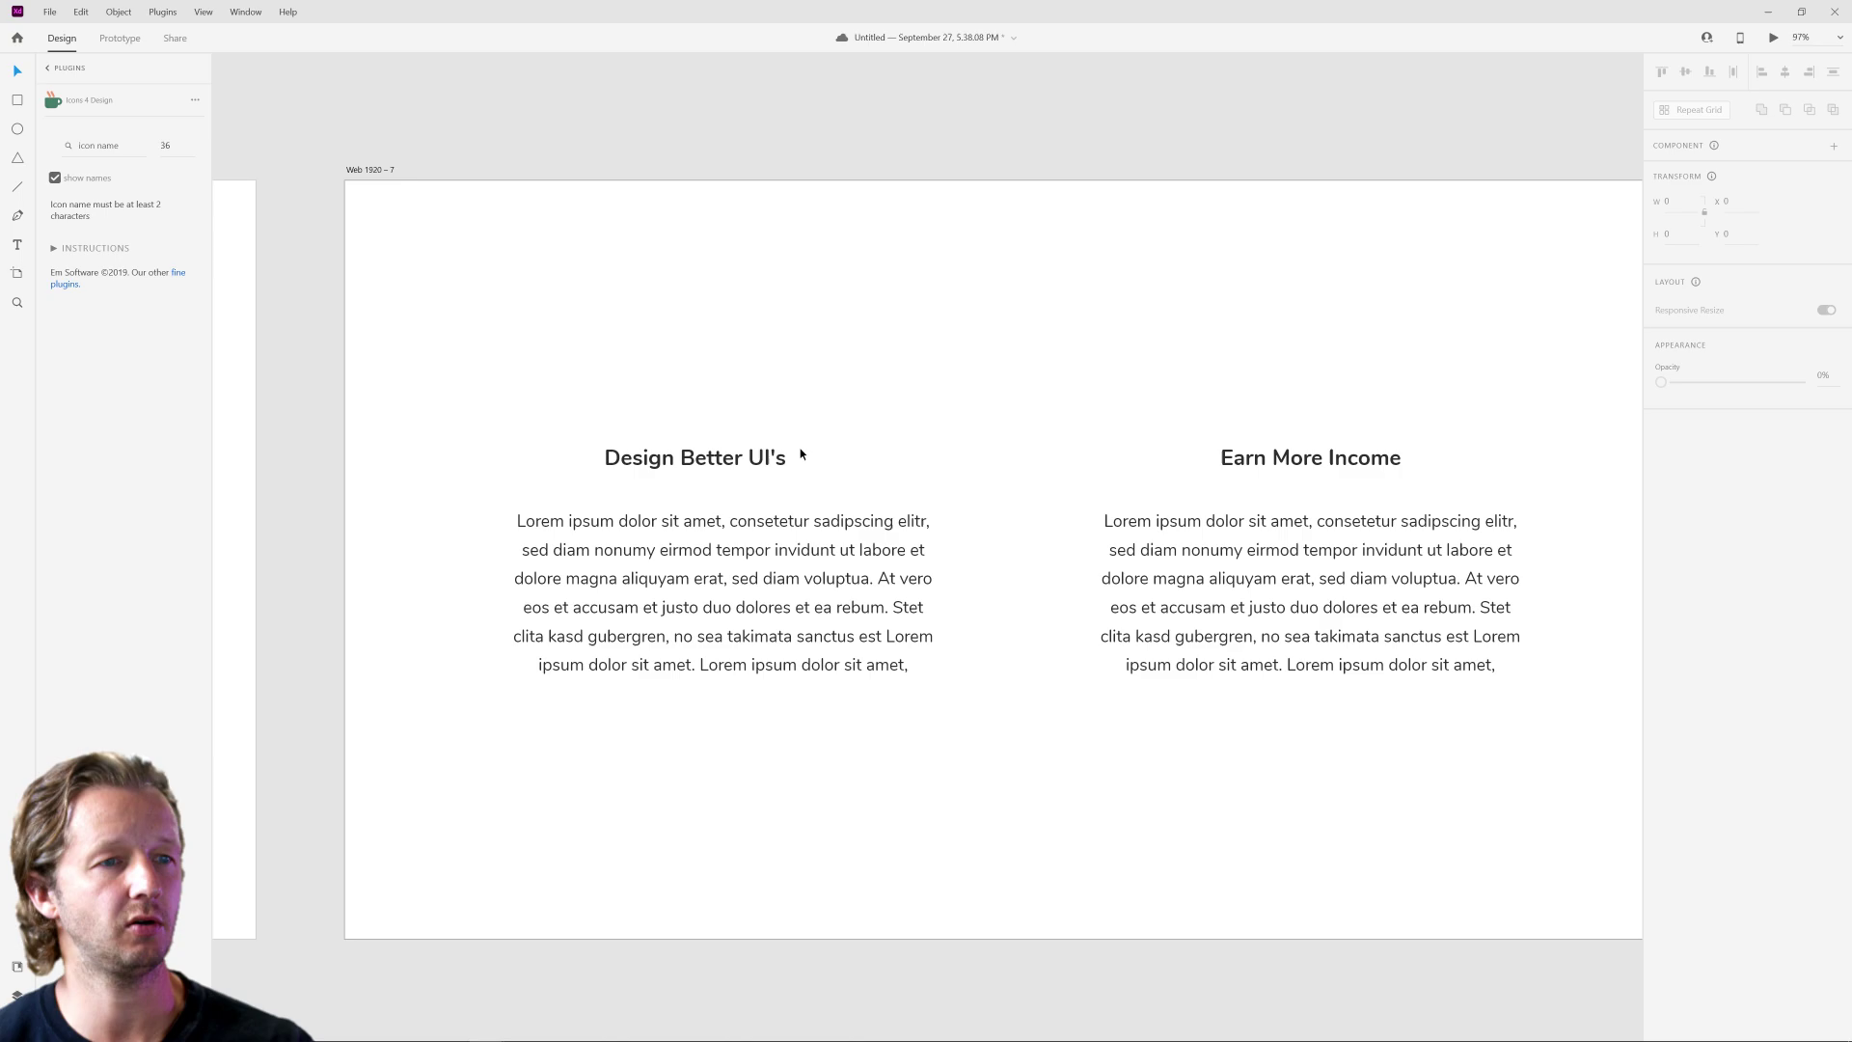
Centre the Design Better UI's heading over its paragraph.
left_click(762, 454)
left_click_drag(762, 454, 779, 454)
left_click(1062, 396)
scroll(1062, 396, "down", 5)
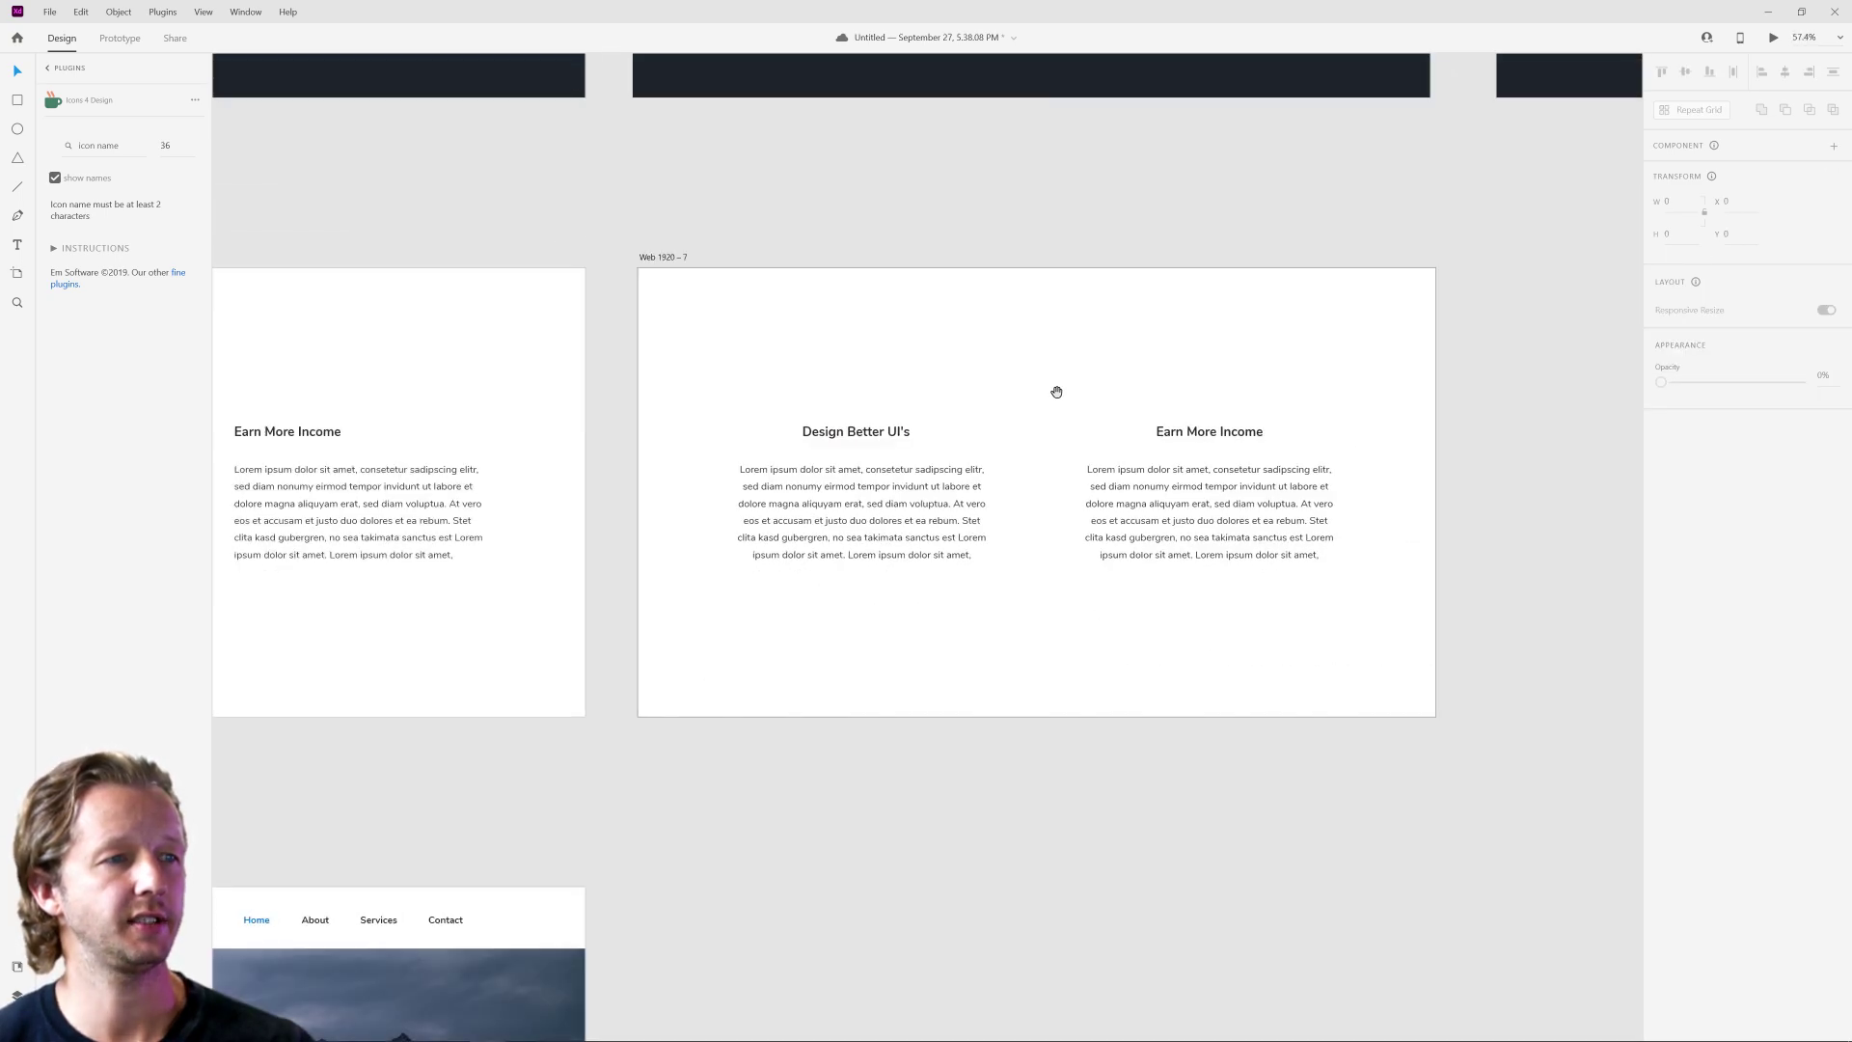
scroll(952, 386, "up", 5)
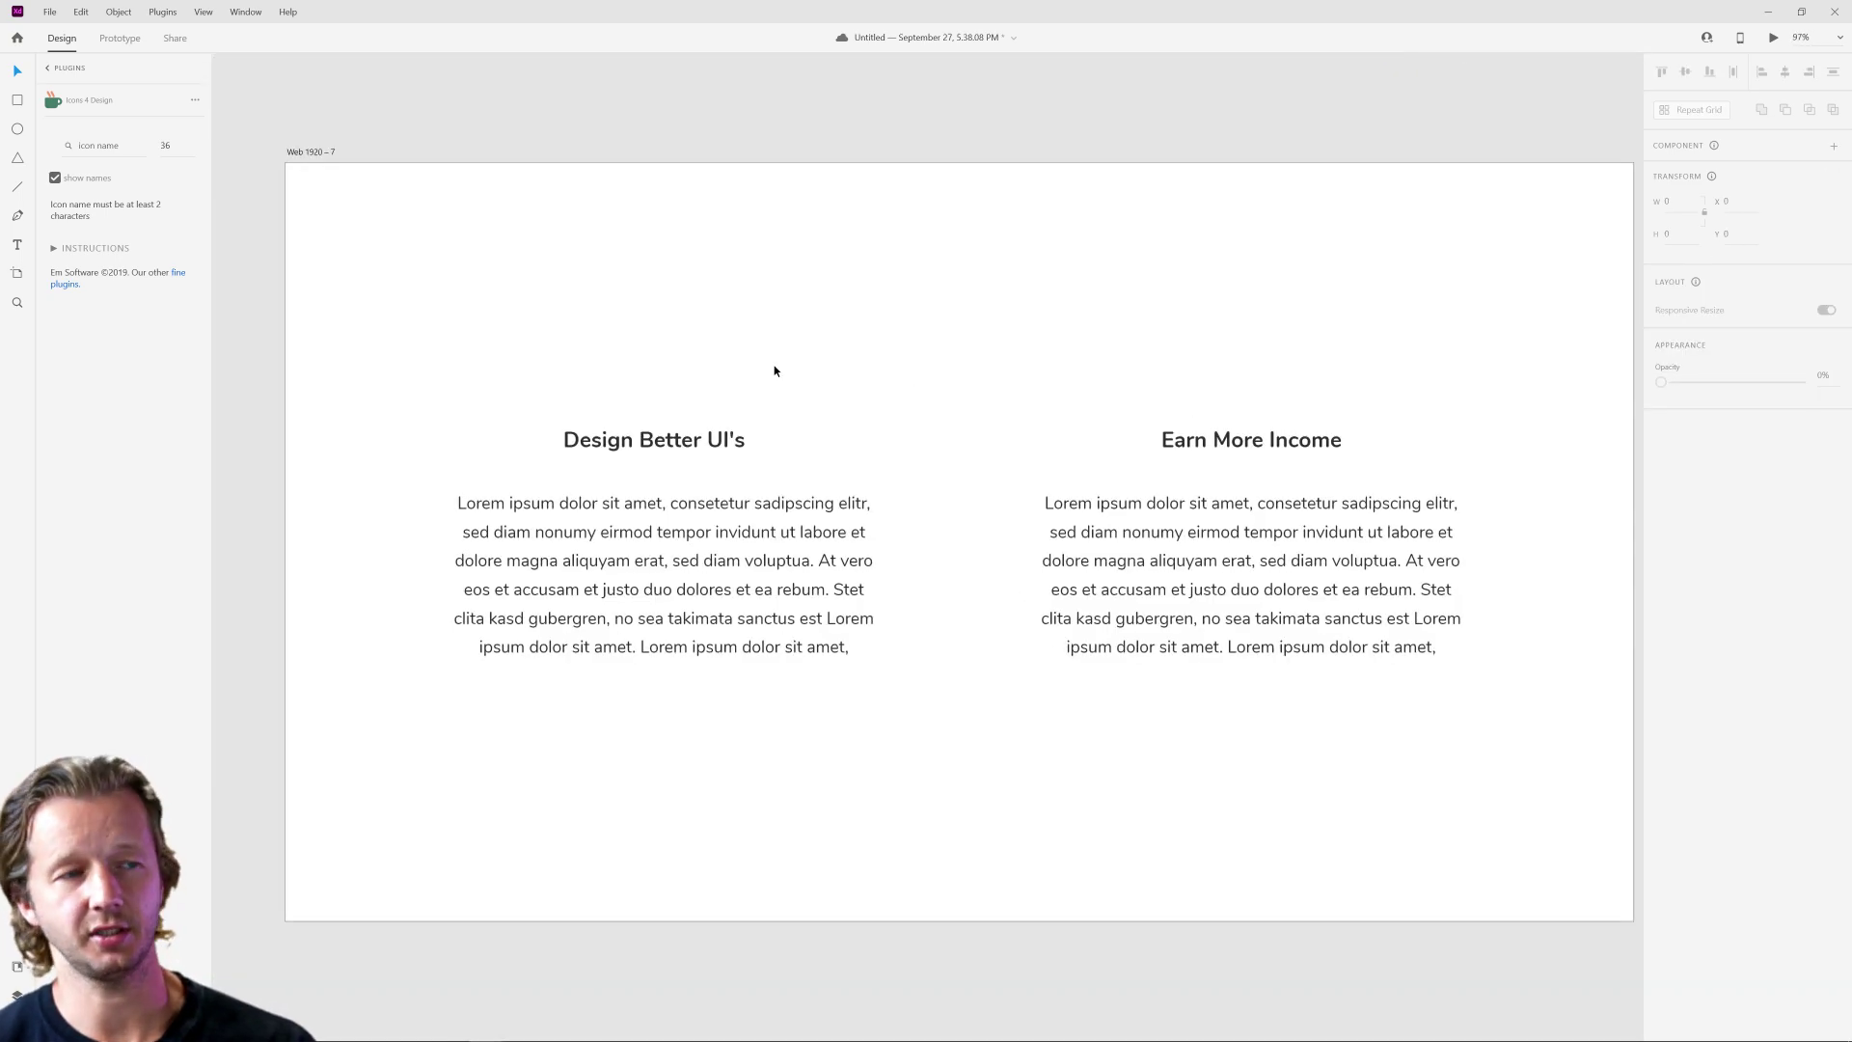
scroll(466, 339, "left", 10)
scroll(1292, 350, "down", 8)
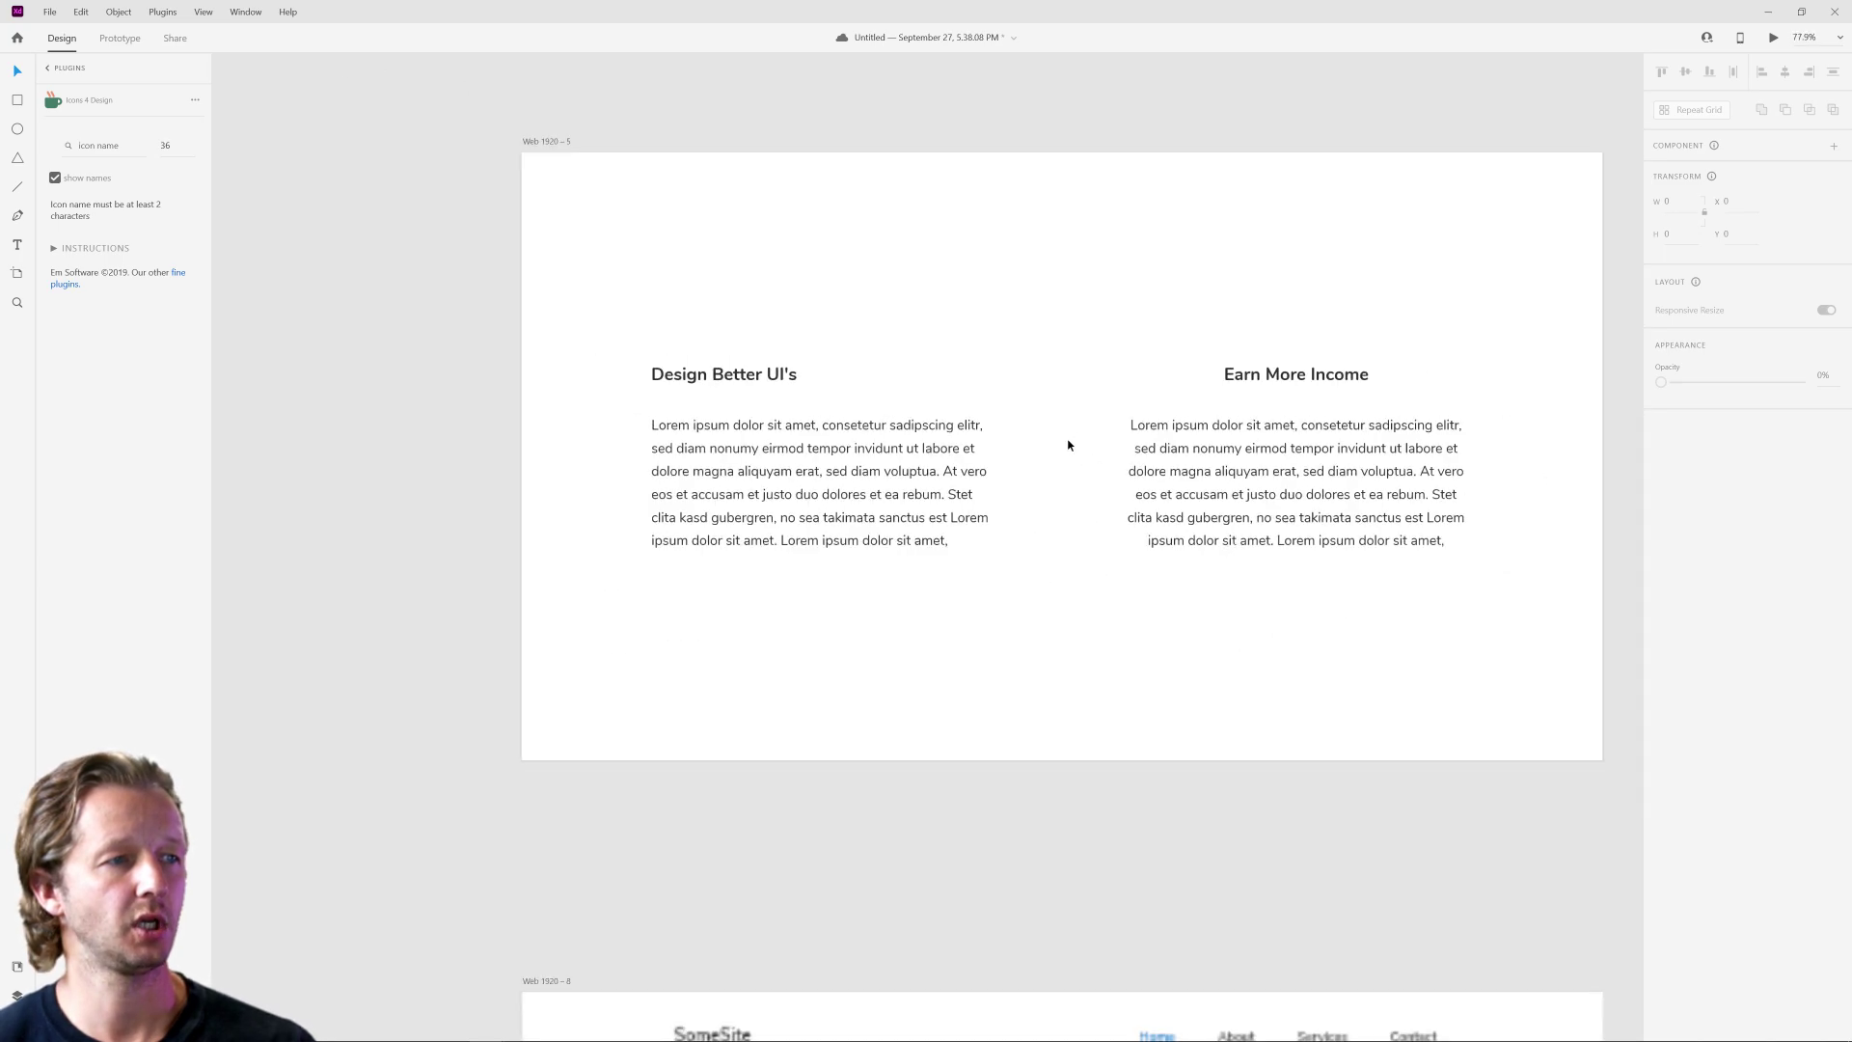
scroll(856, 538, "up", 6)
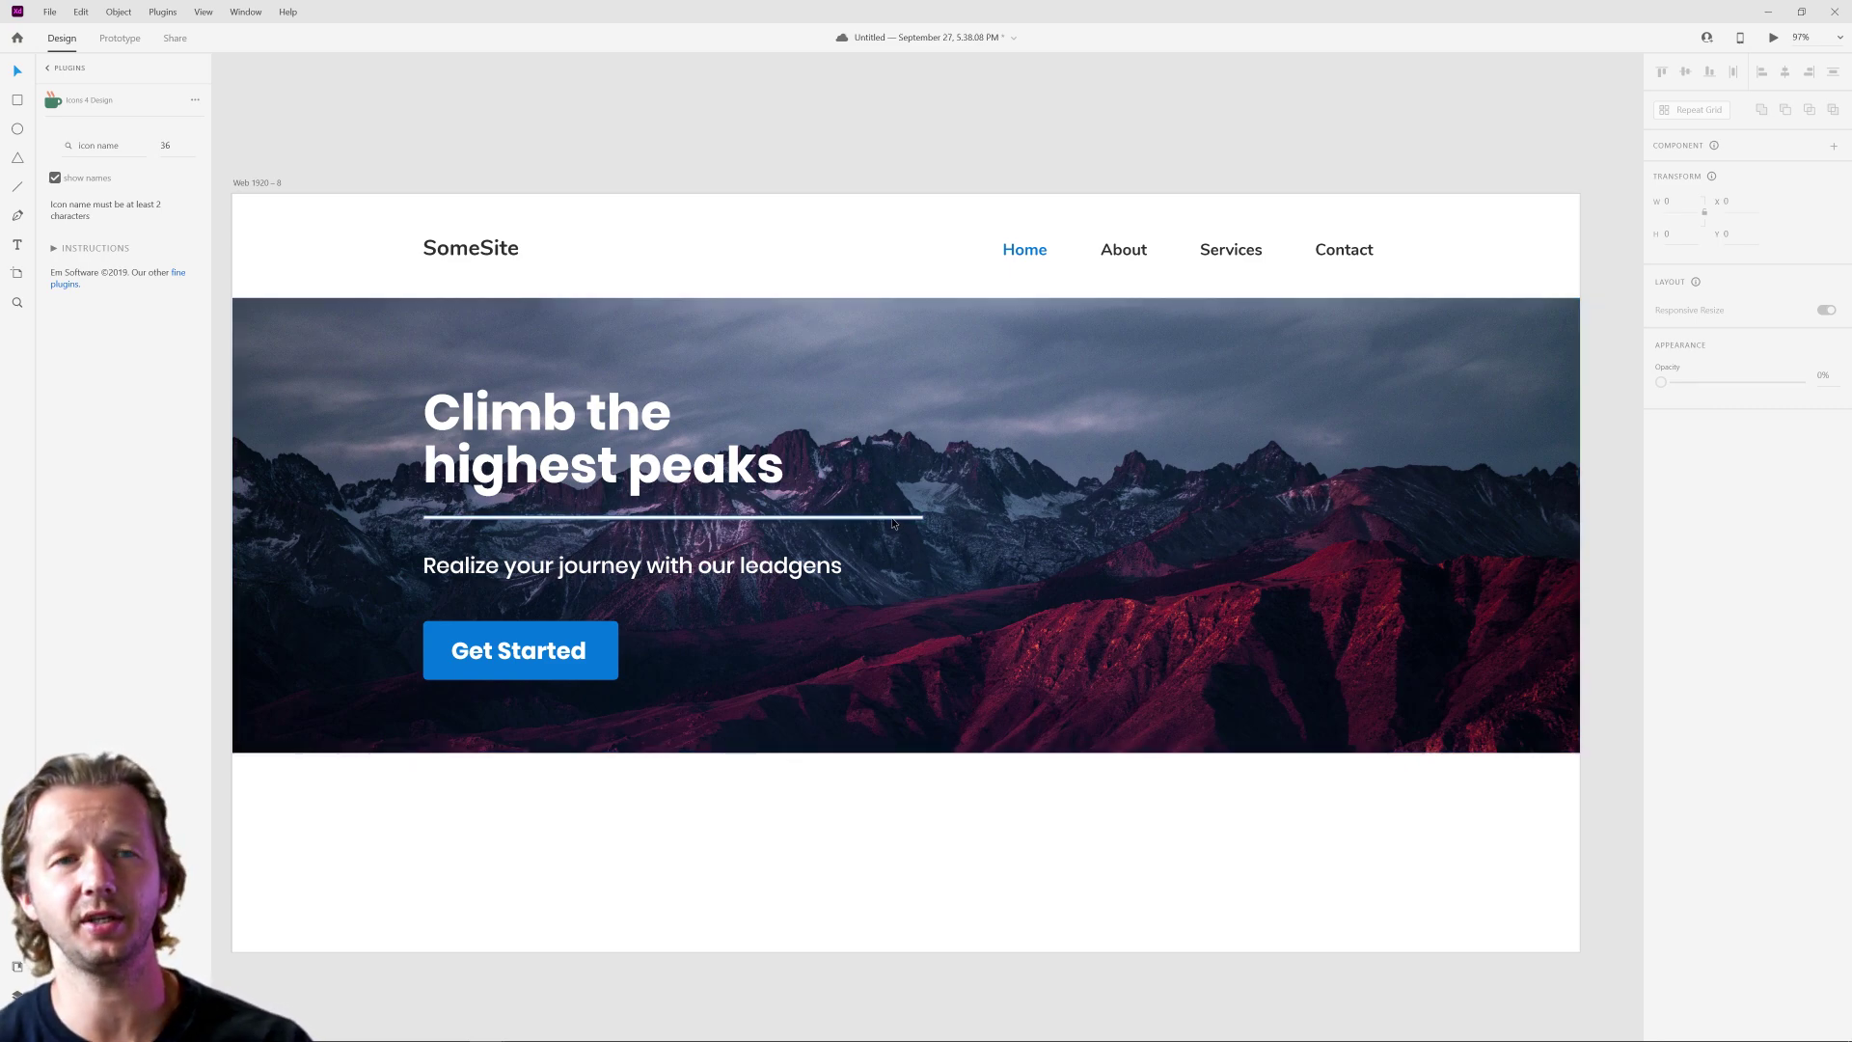
Delete the white divider line under the hero headline.
left_click_drag(221, 319, 1137, 801)
left_click(1137, 802)
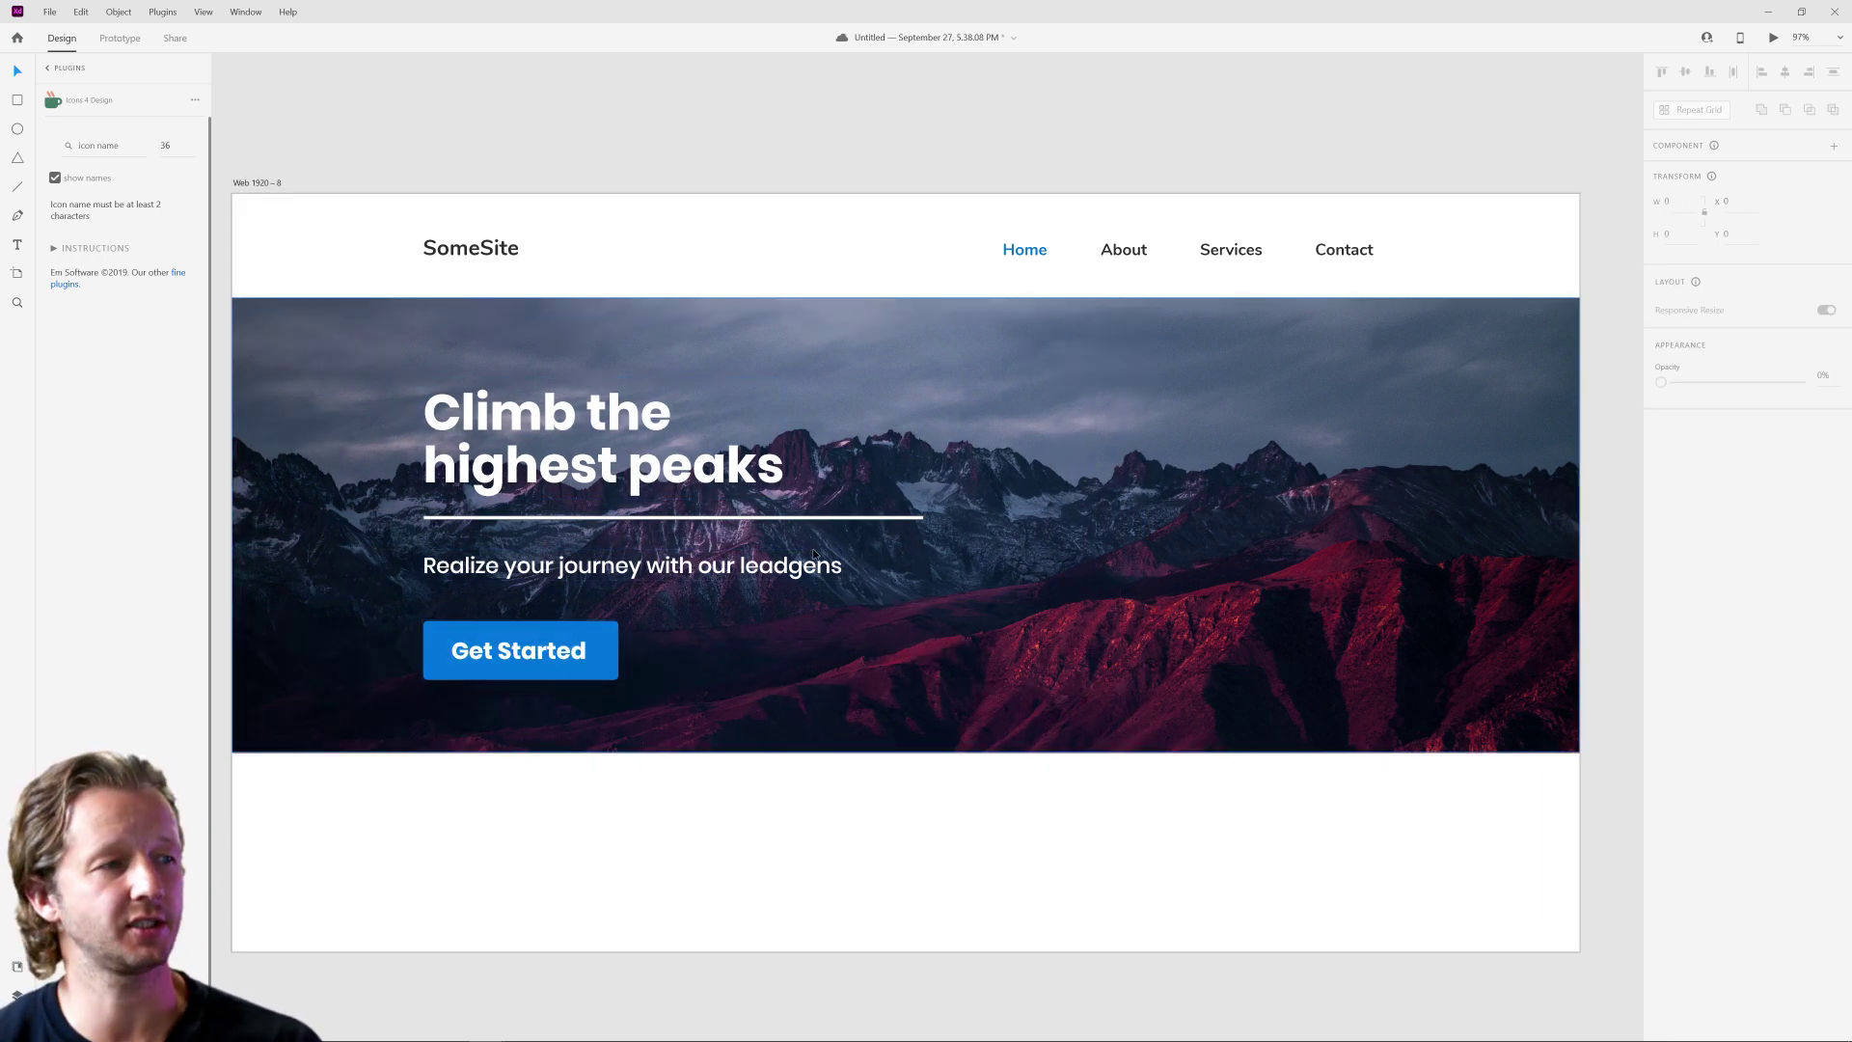
left_click(818, 518)
scroll(1036, 632, "down", 5)
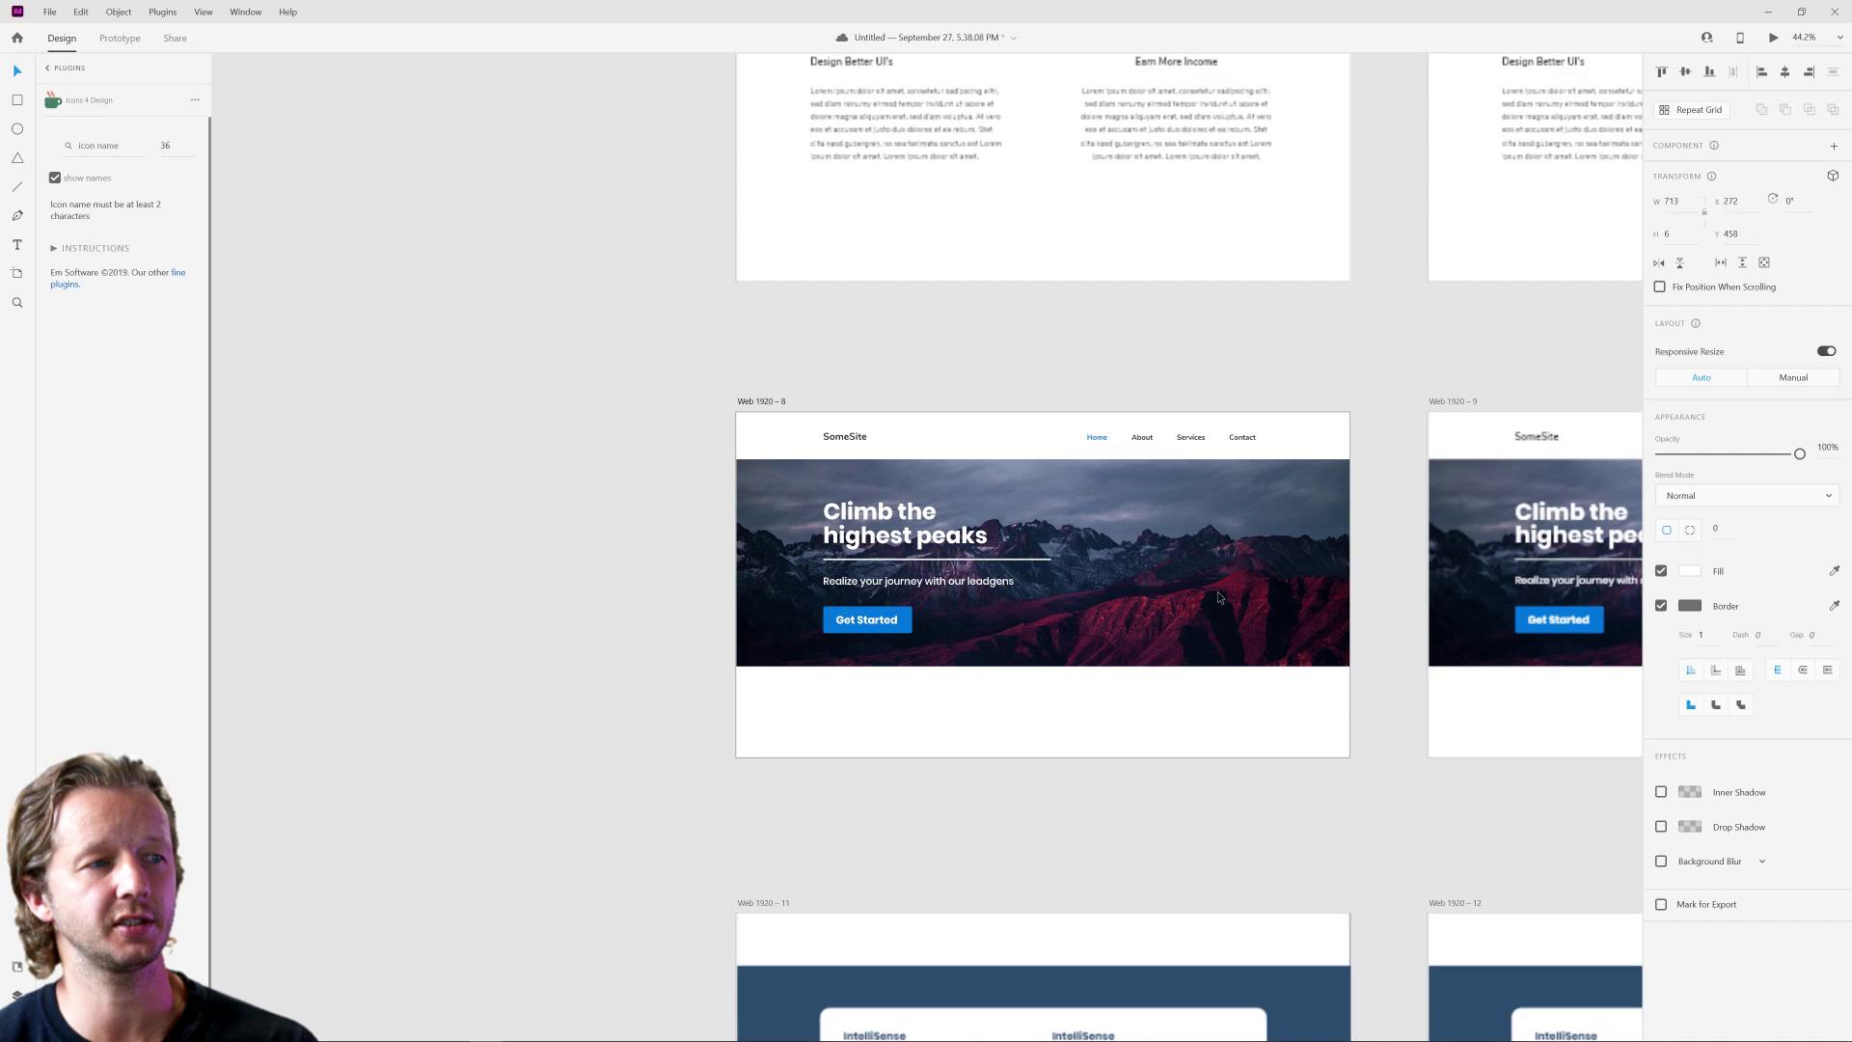
scroll(964, 579, "right", 5)
scroll(928, 570, "up", 4)
scroll(848, 564, "up", 2)
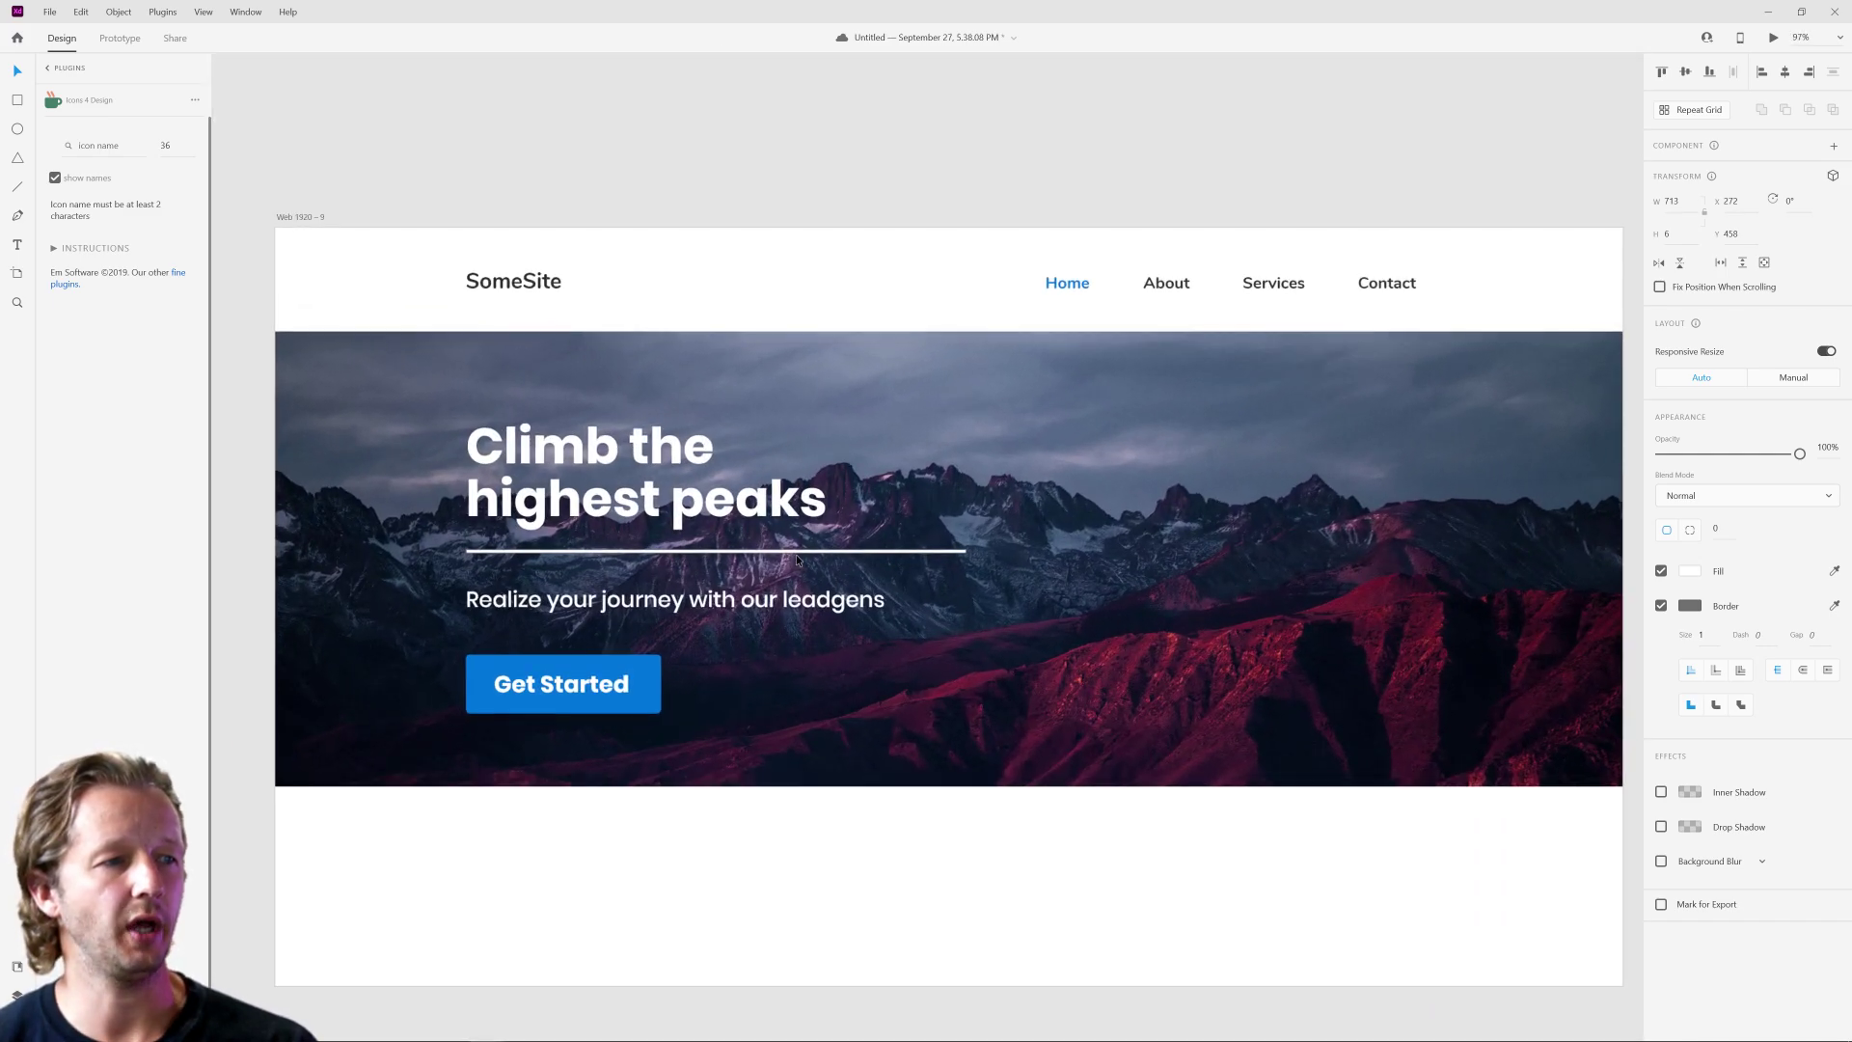
key("Delete")
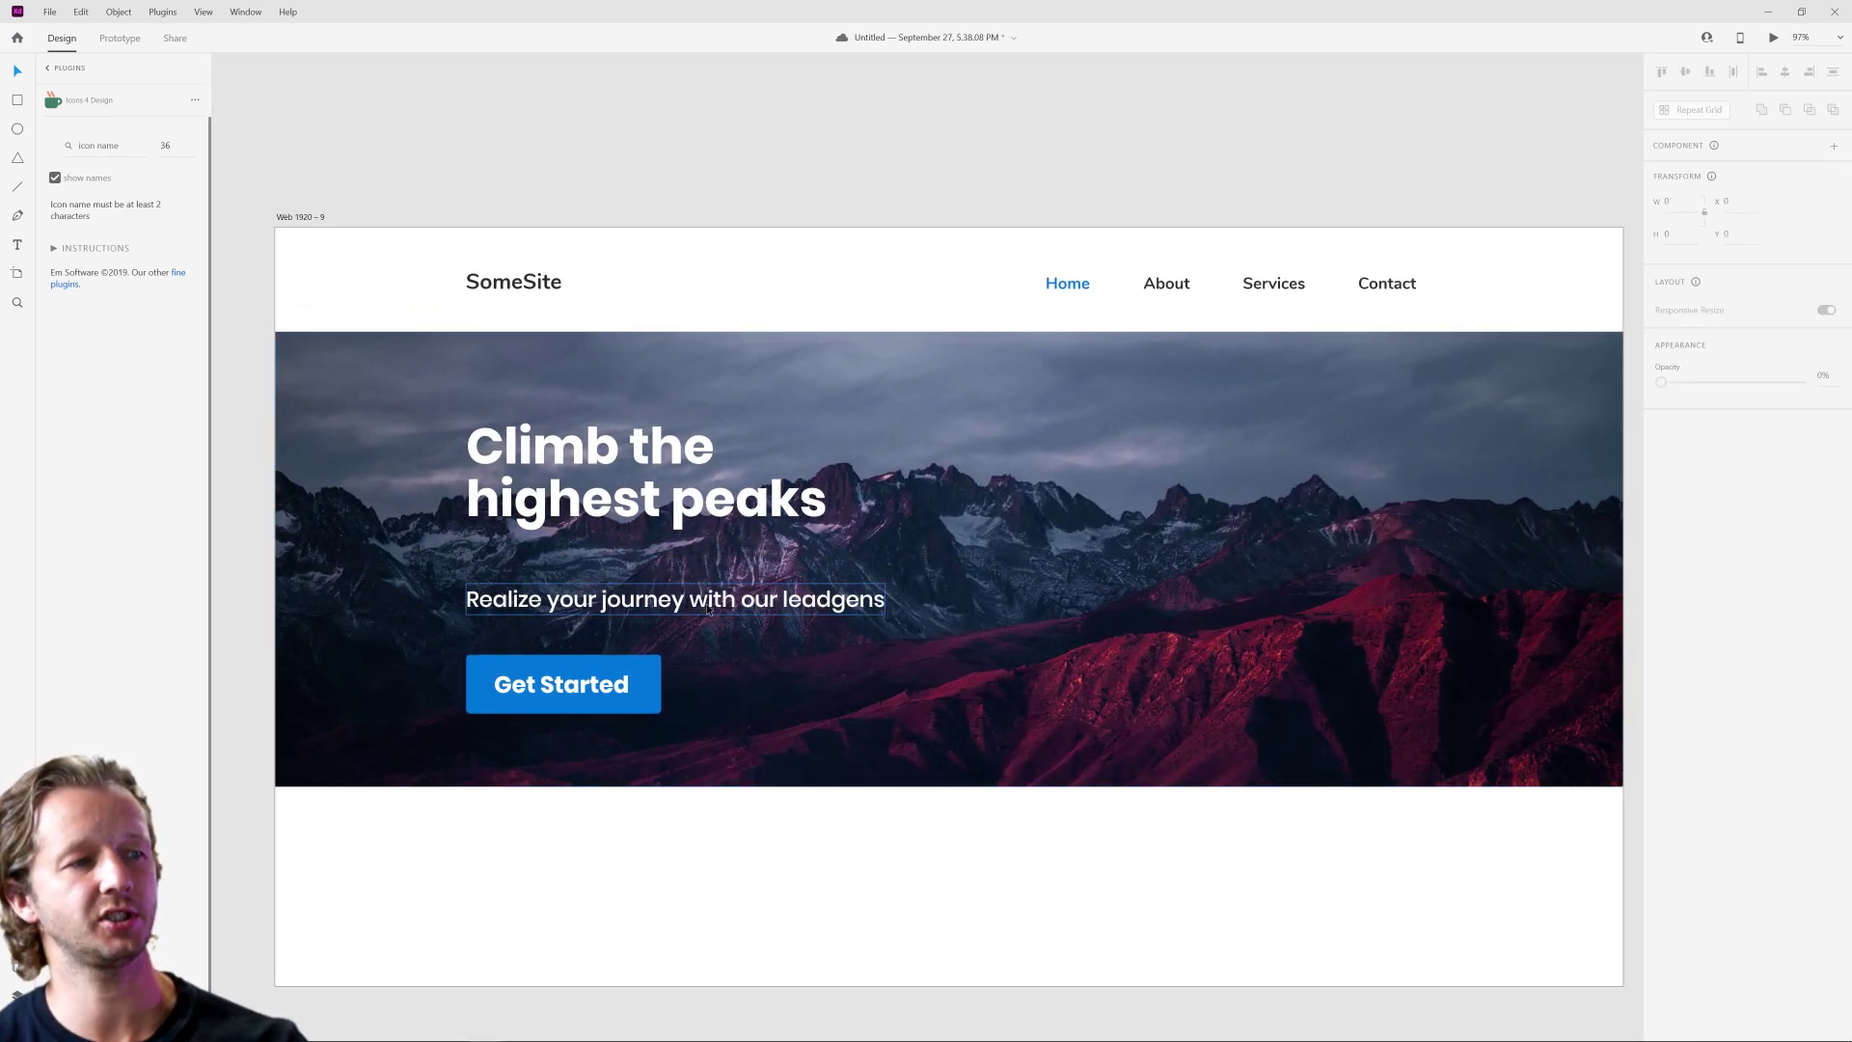
Move the subtitle and Get Started button up and shorten the hero image to height 624.
mouse_move(648, 618)
left_mouse_down()
mouse_move(648, 547)
mouse_move(648, 583)
left_mouse_up()
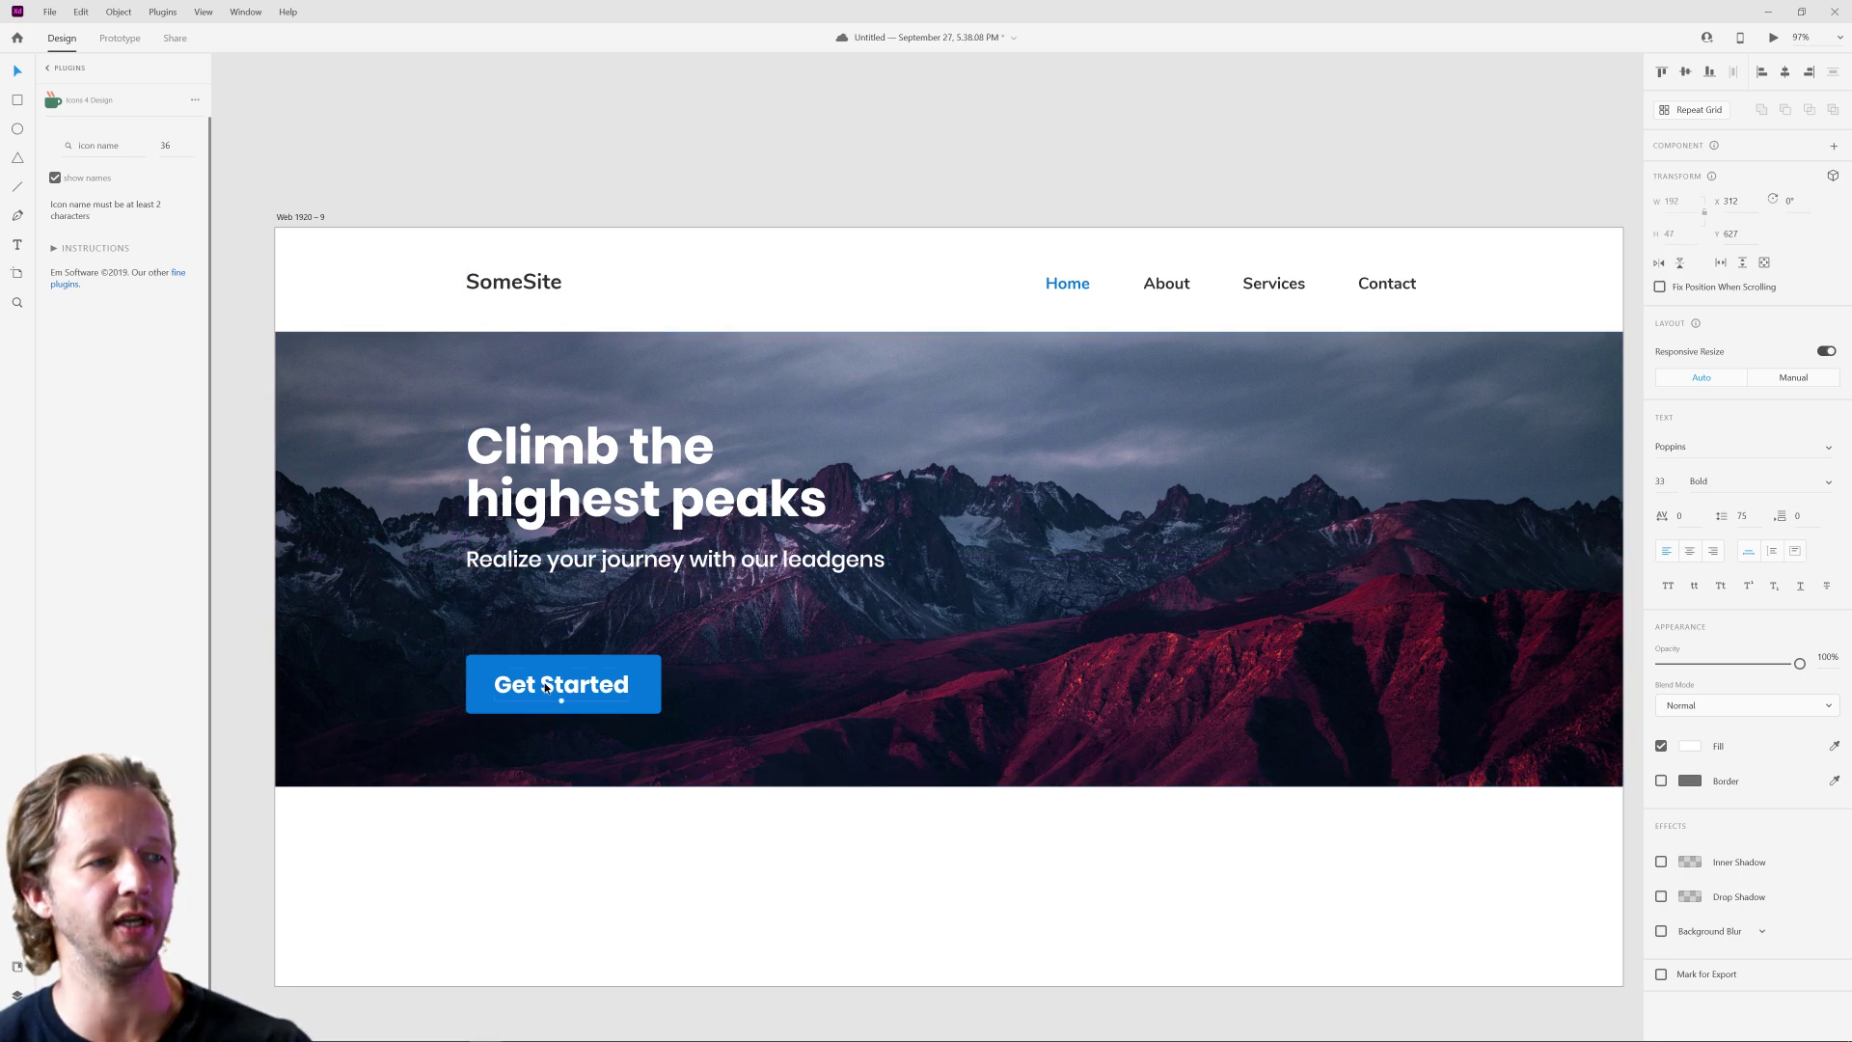
left_click_drag(629, 685, 631, 652)
left_click(1003, 737)
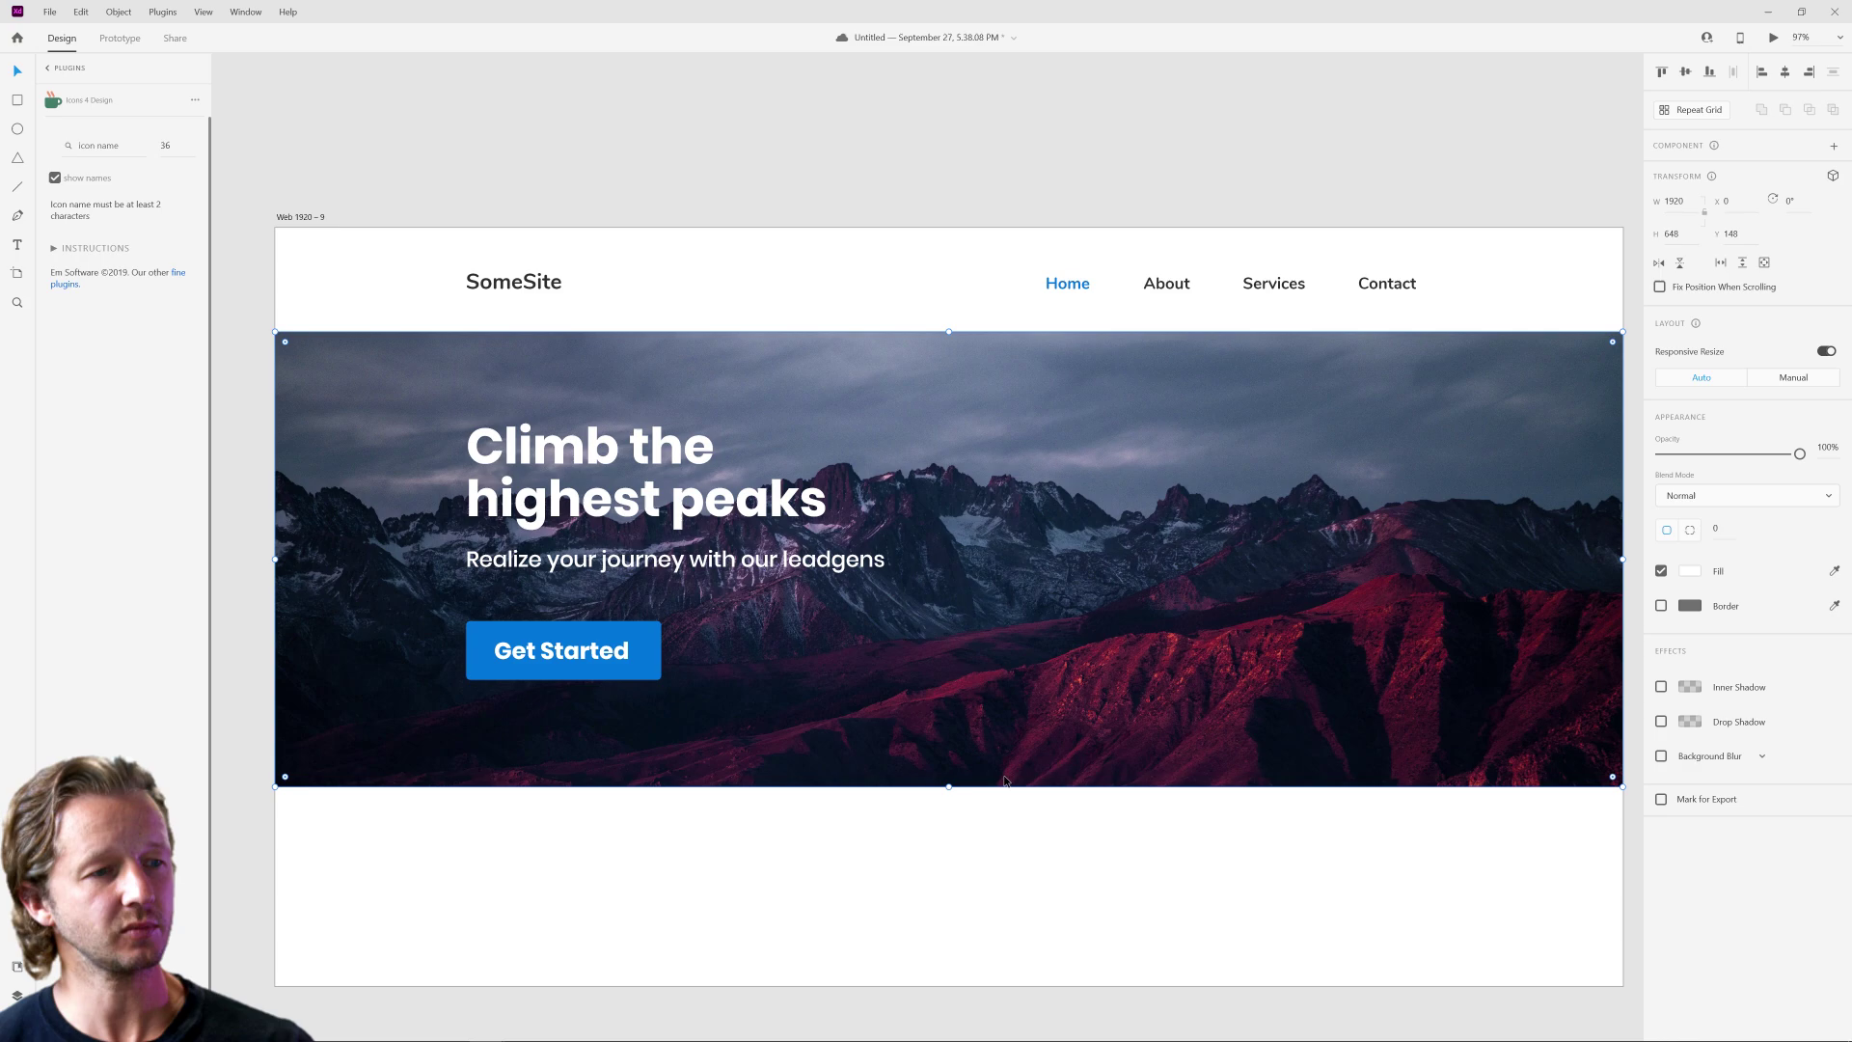
left_click_drag(946, 786, 946, 764)
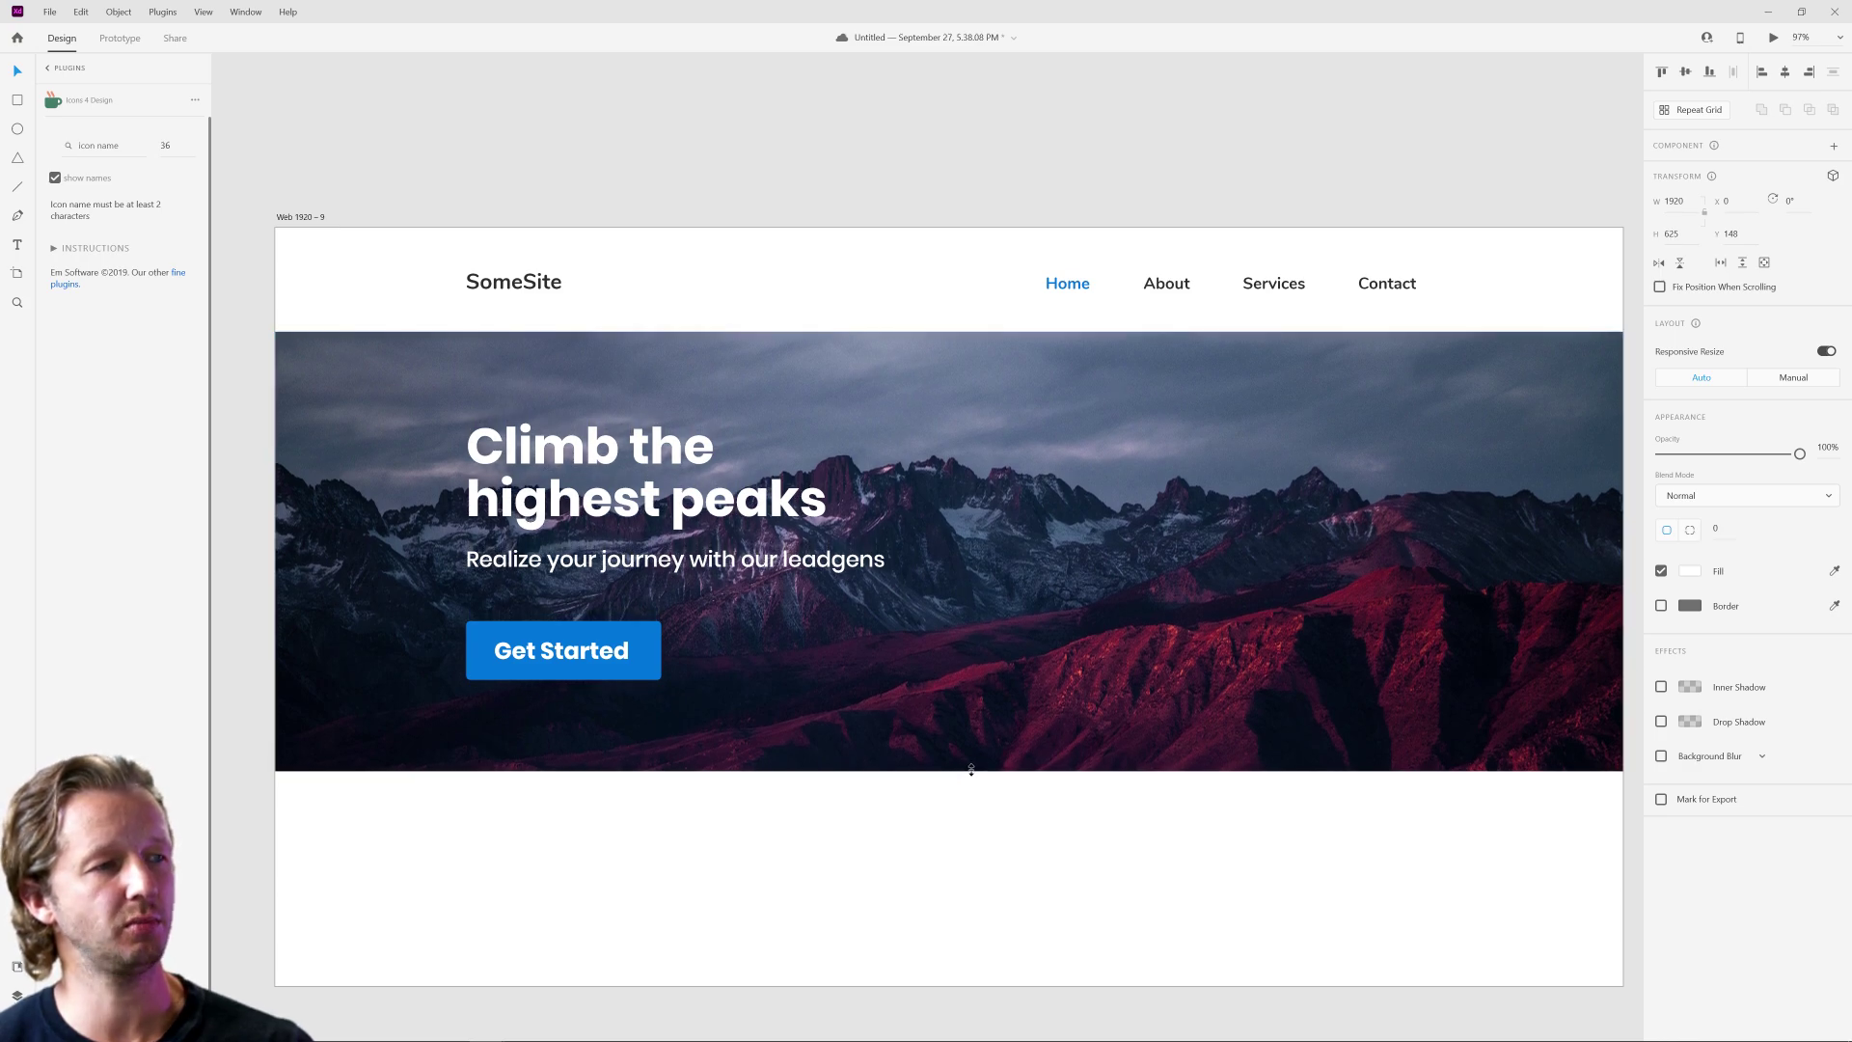
scroll(822, 753, "down", 3)
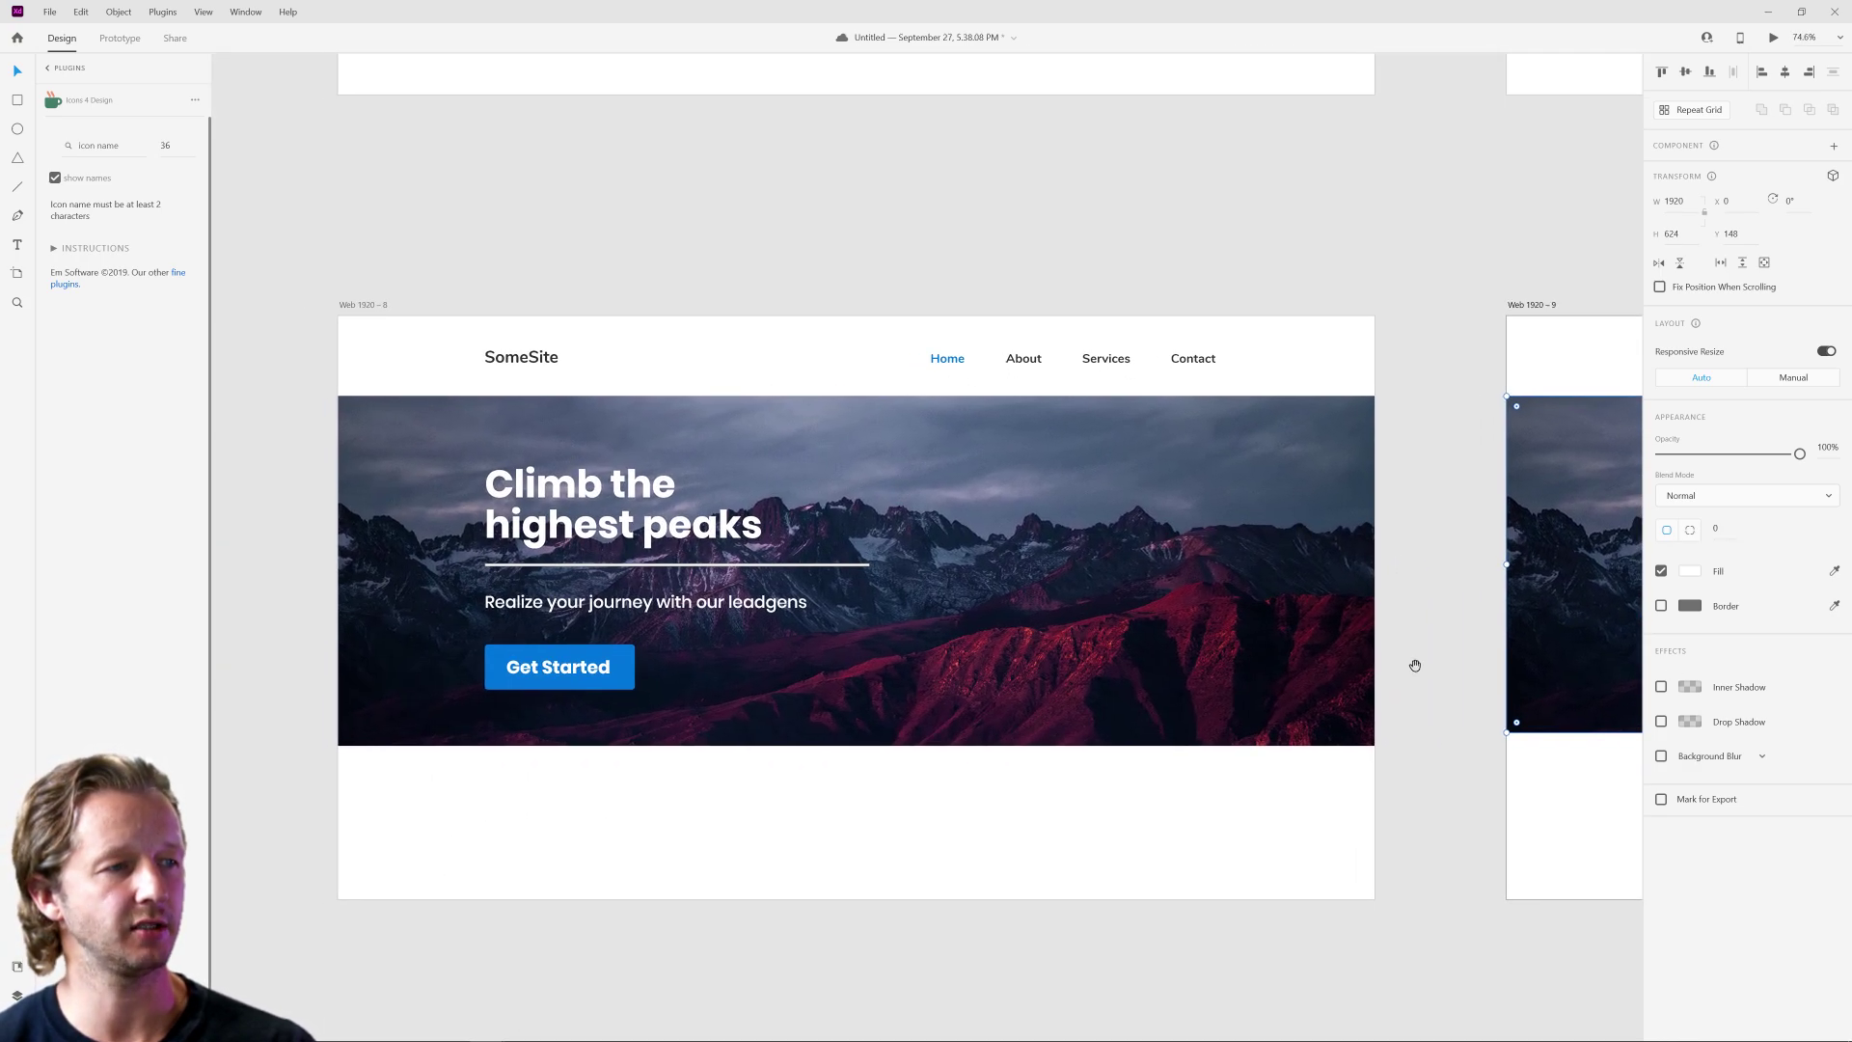
scroll(692, 550, "up", 5)
scroll(674, 581, "left", 3)
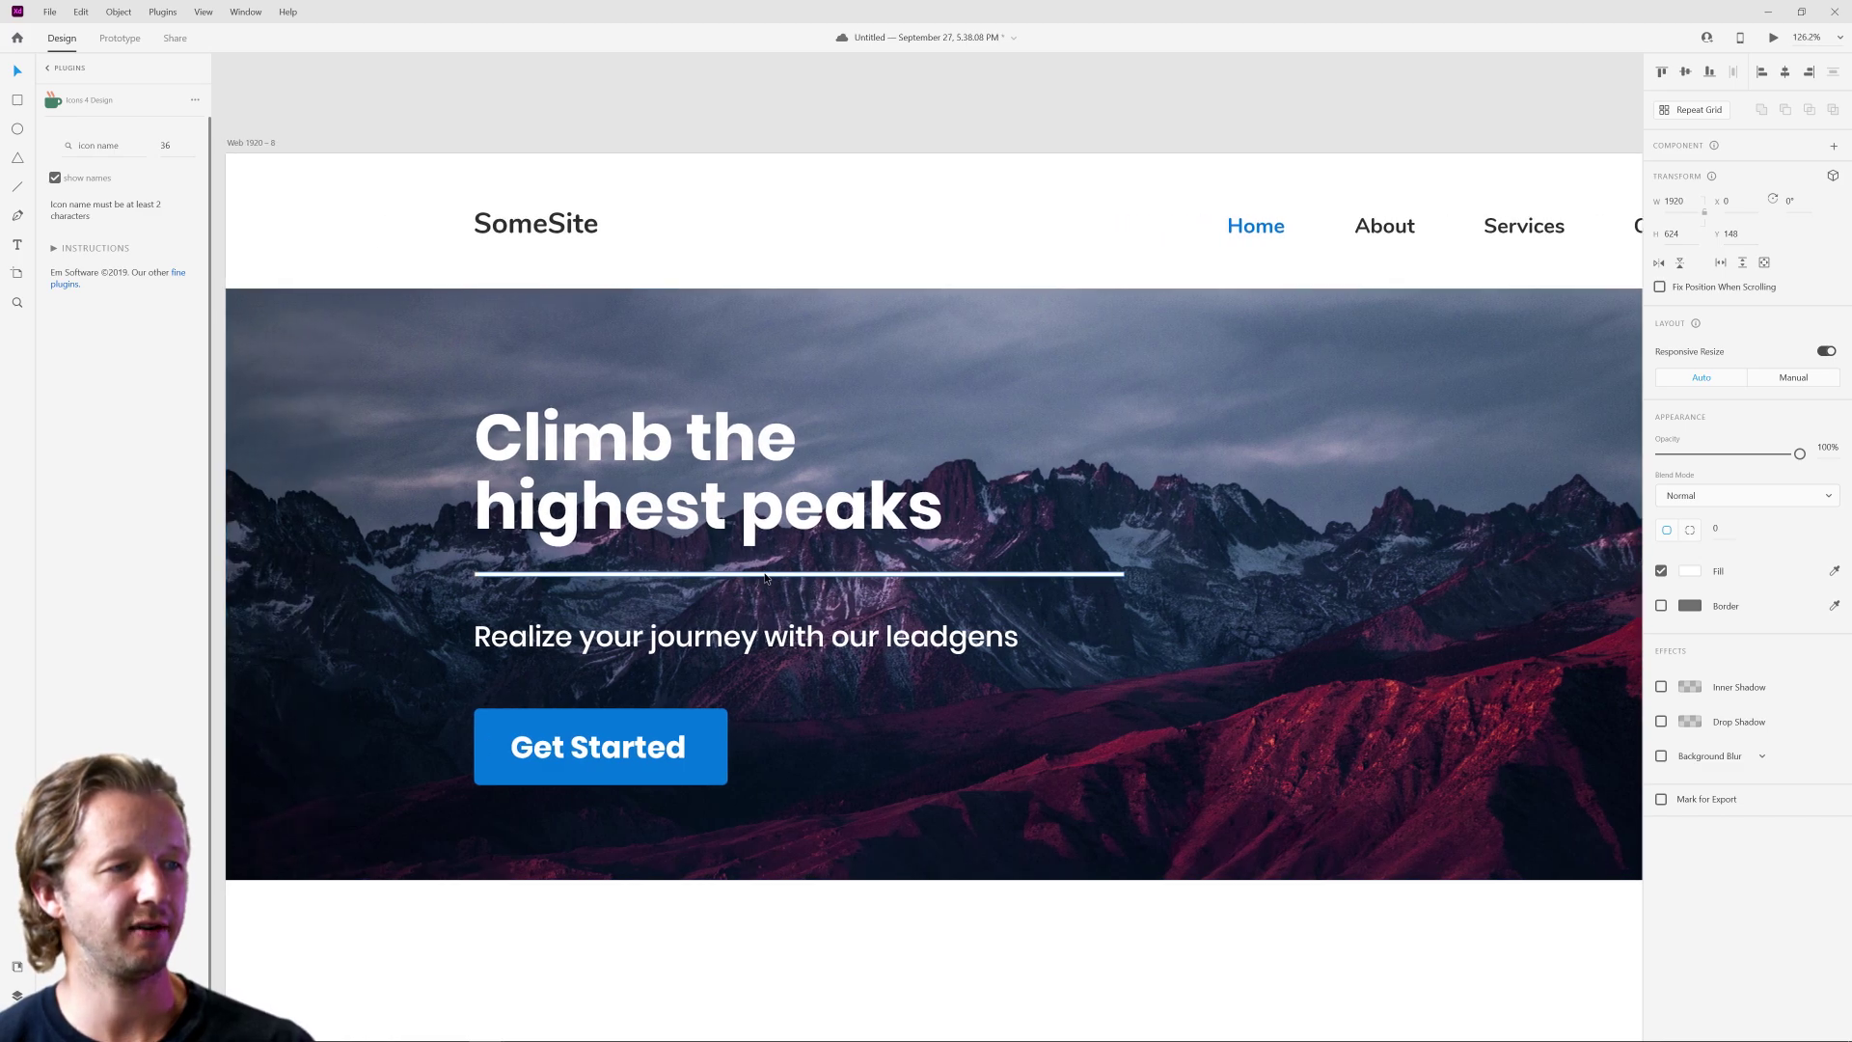
Inspect the headline underline and check the hero image's new height.
left_click(769, 576)
left_click(1129, 645)
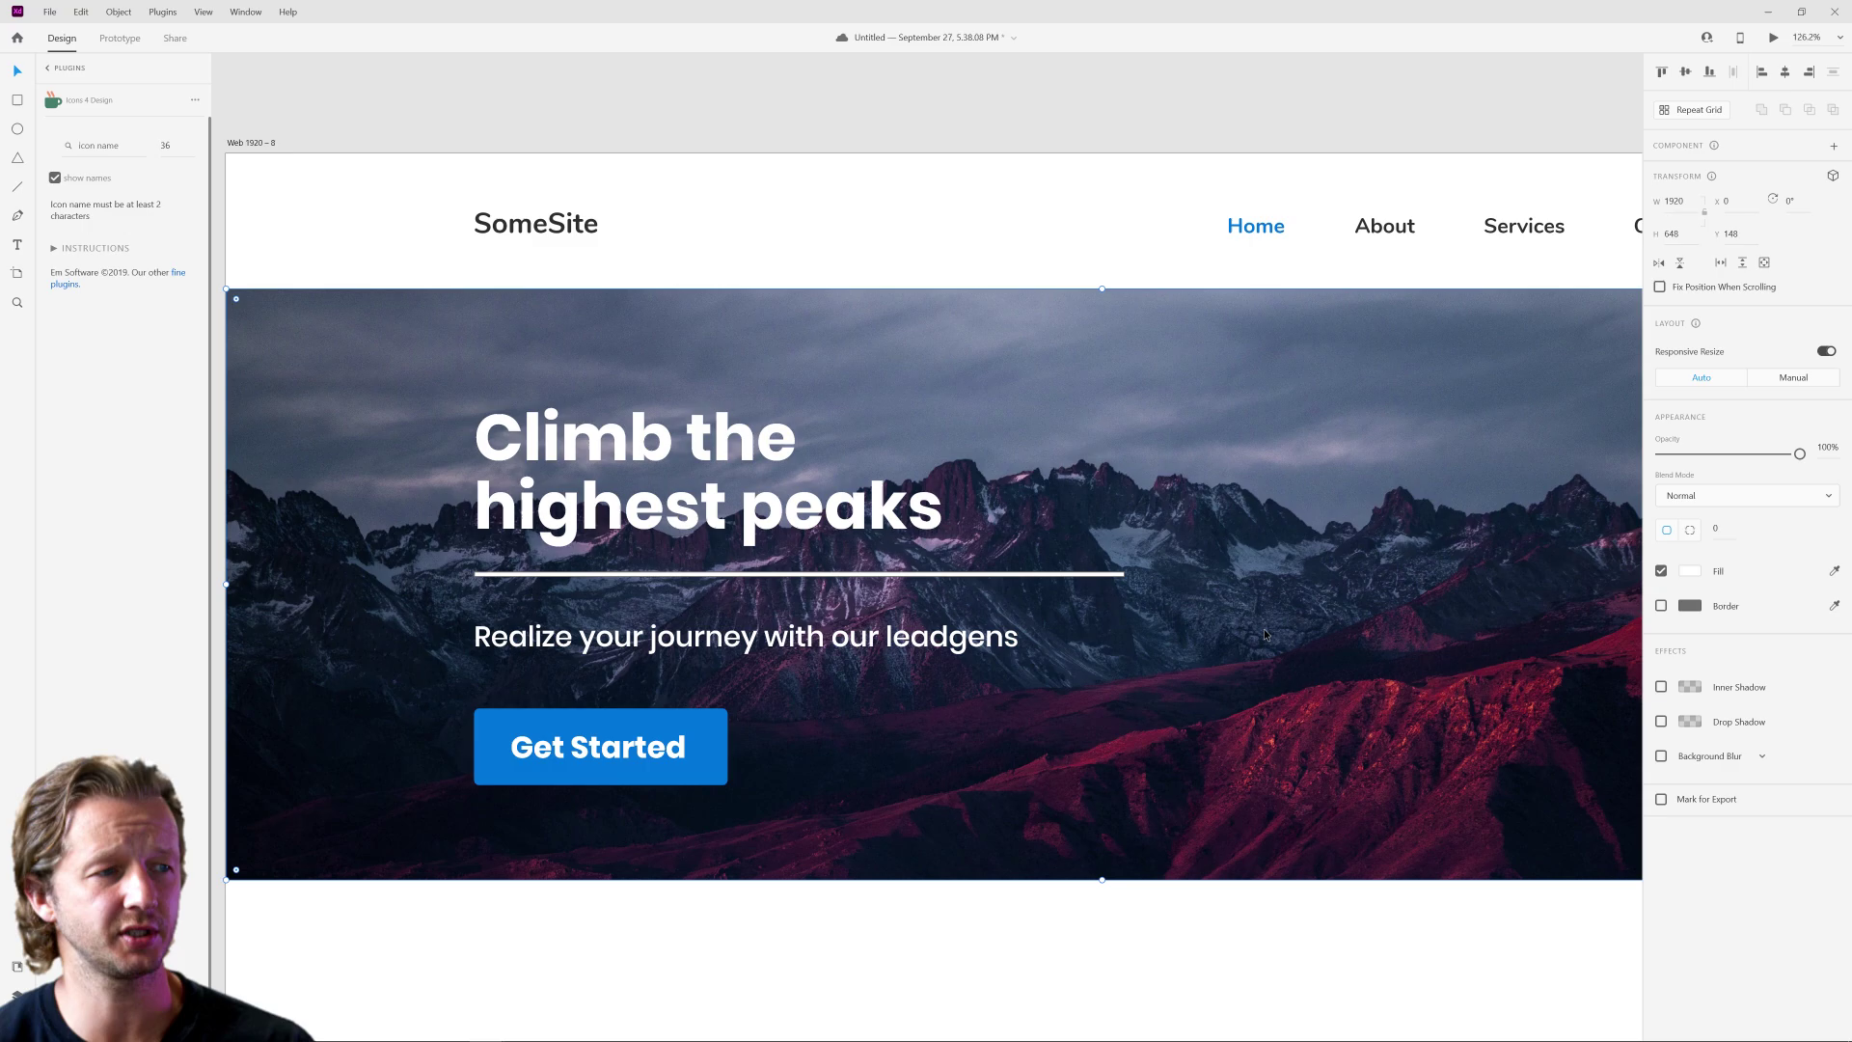
scroll(1264, 628, "right", 15)
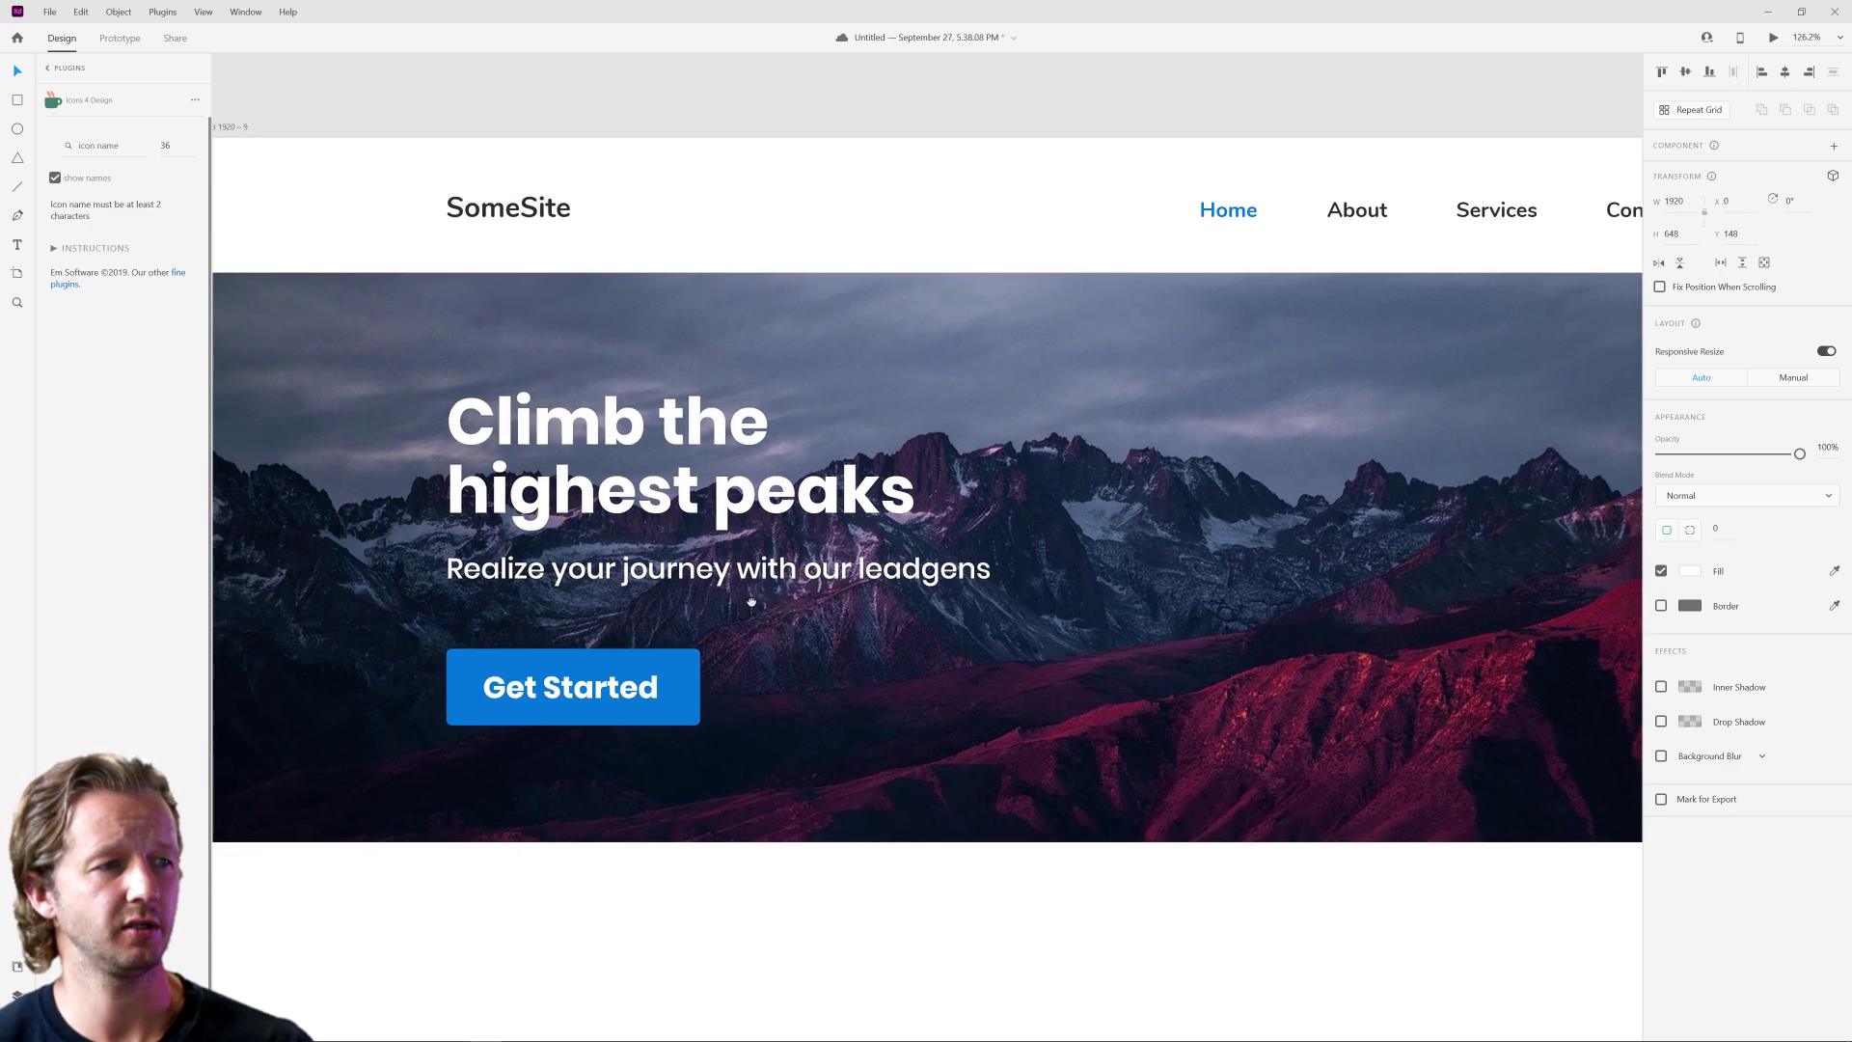
scroll(1013, 540, "down", 5)
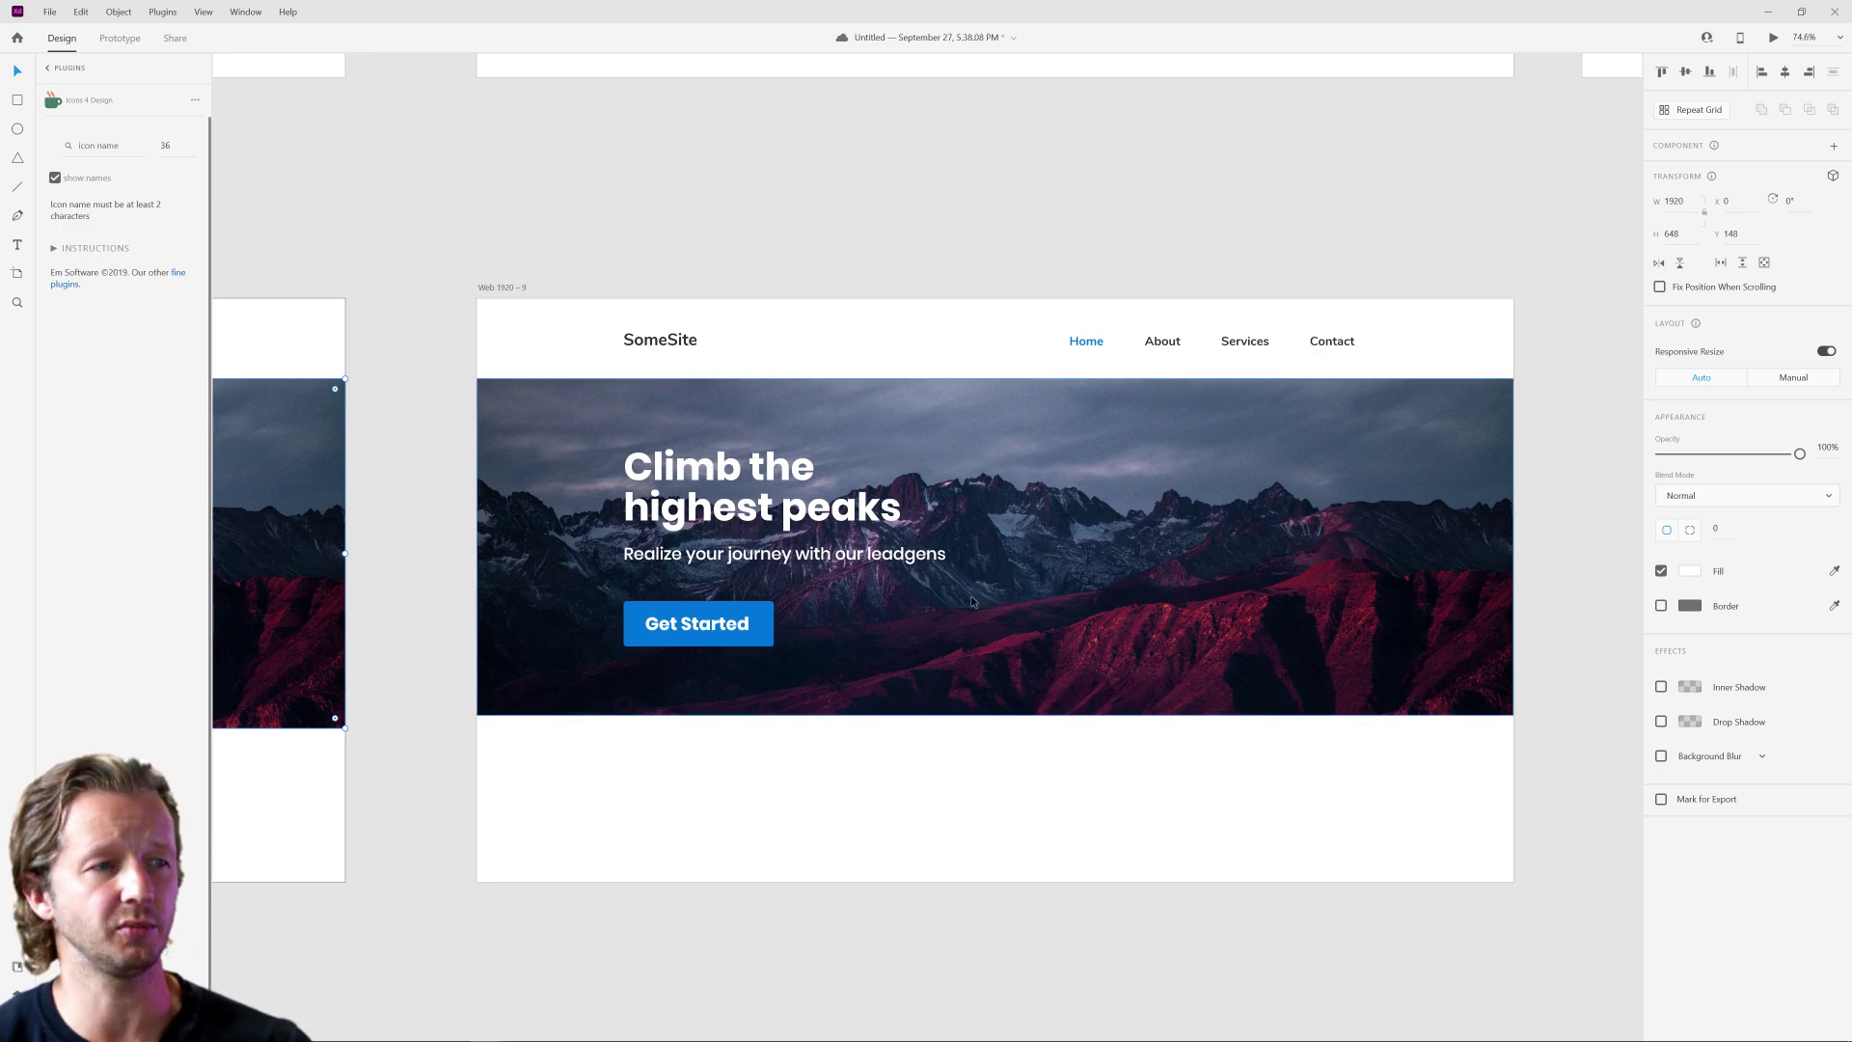
scroll(1009, 494, "up", 3)
scroll(1008, 489, "down", 3)
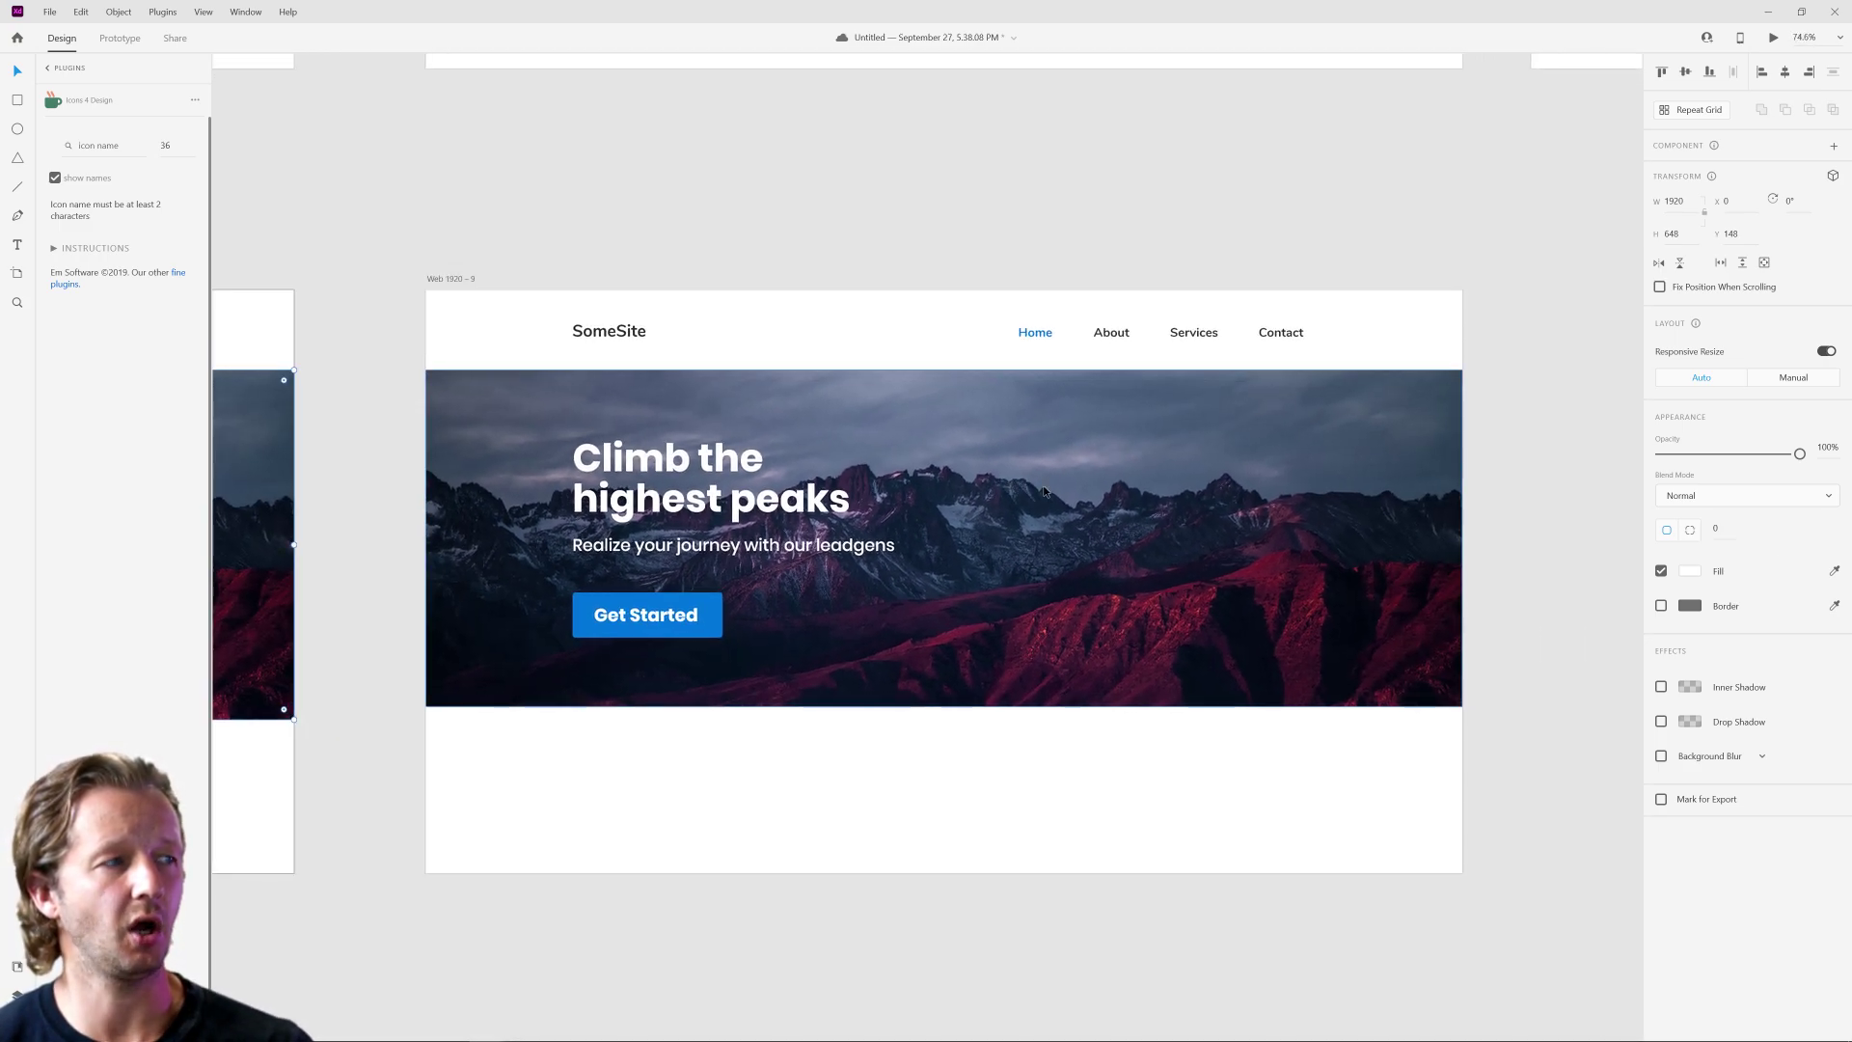
key("l")
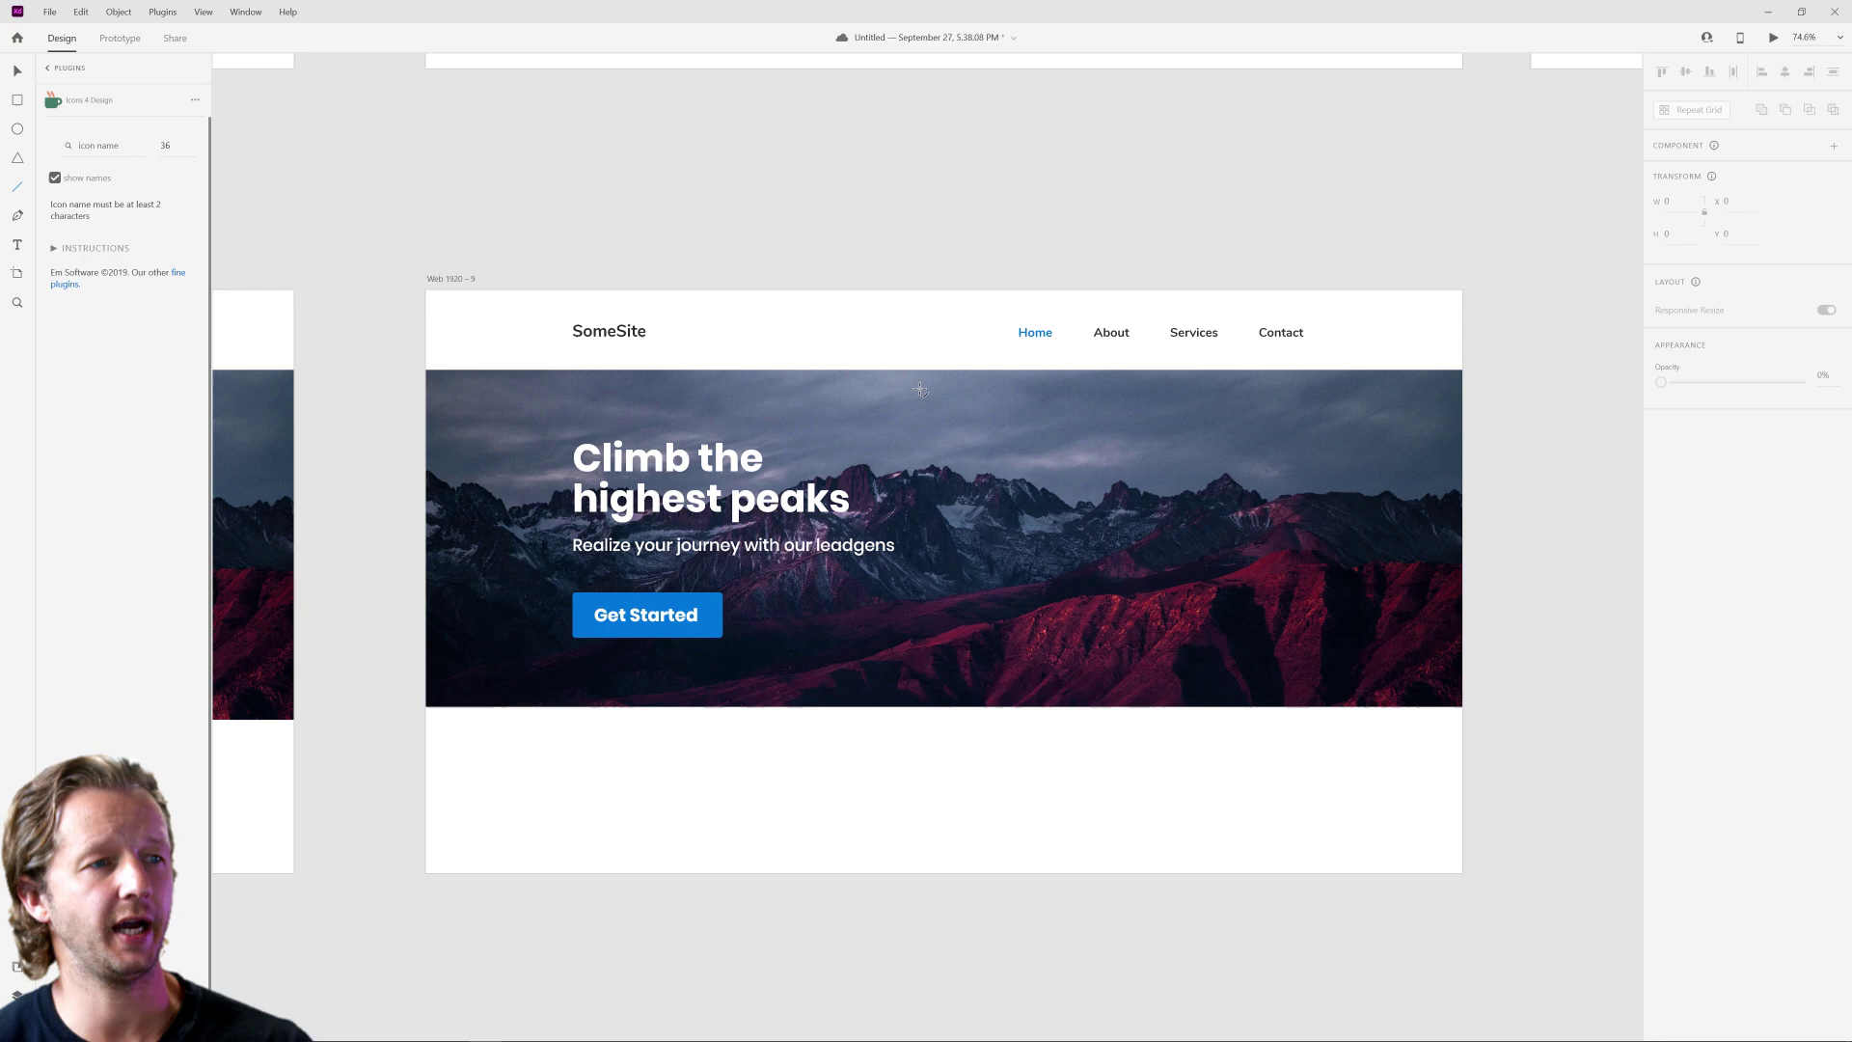
left_click_drag(944, 369, 953, 709)
left_click(1691, 546)
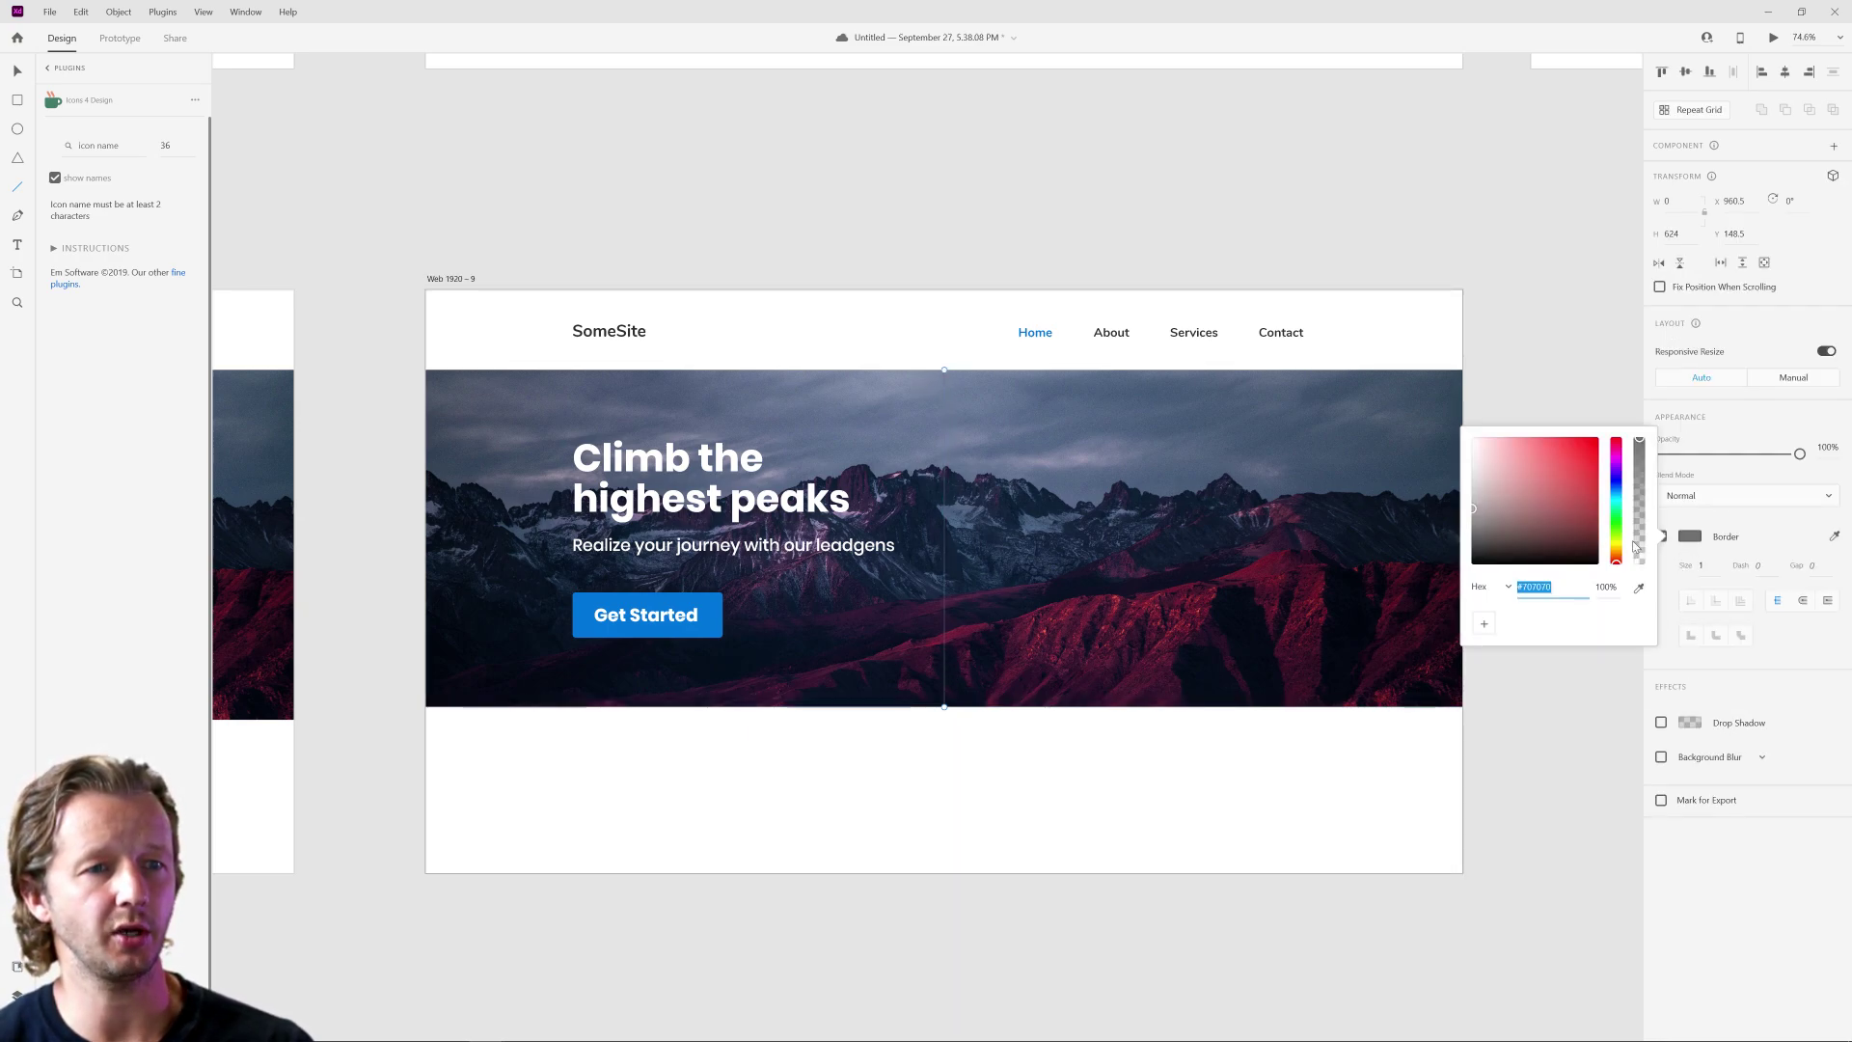
type("ffffff")
key("Return")
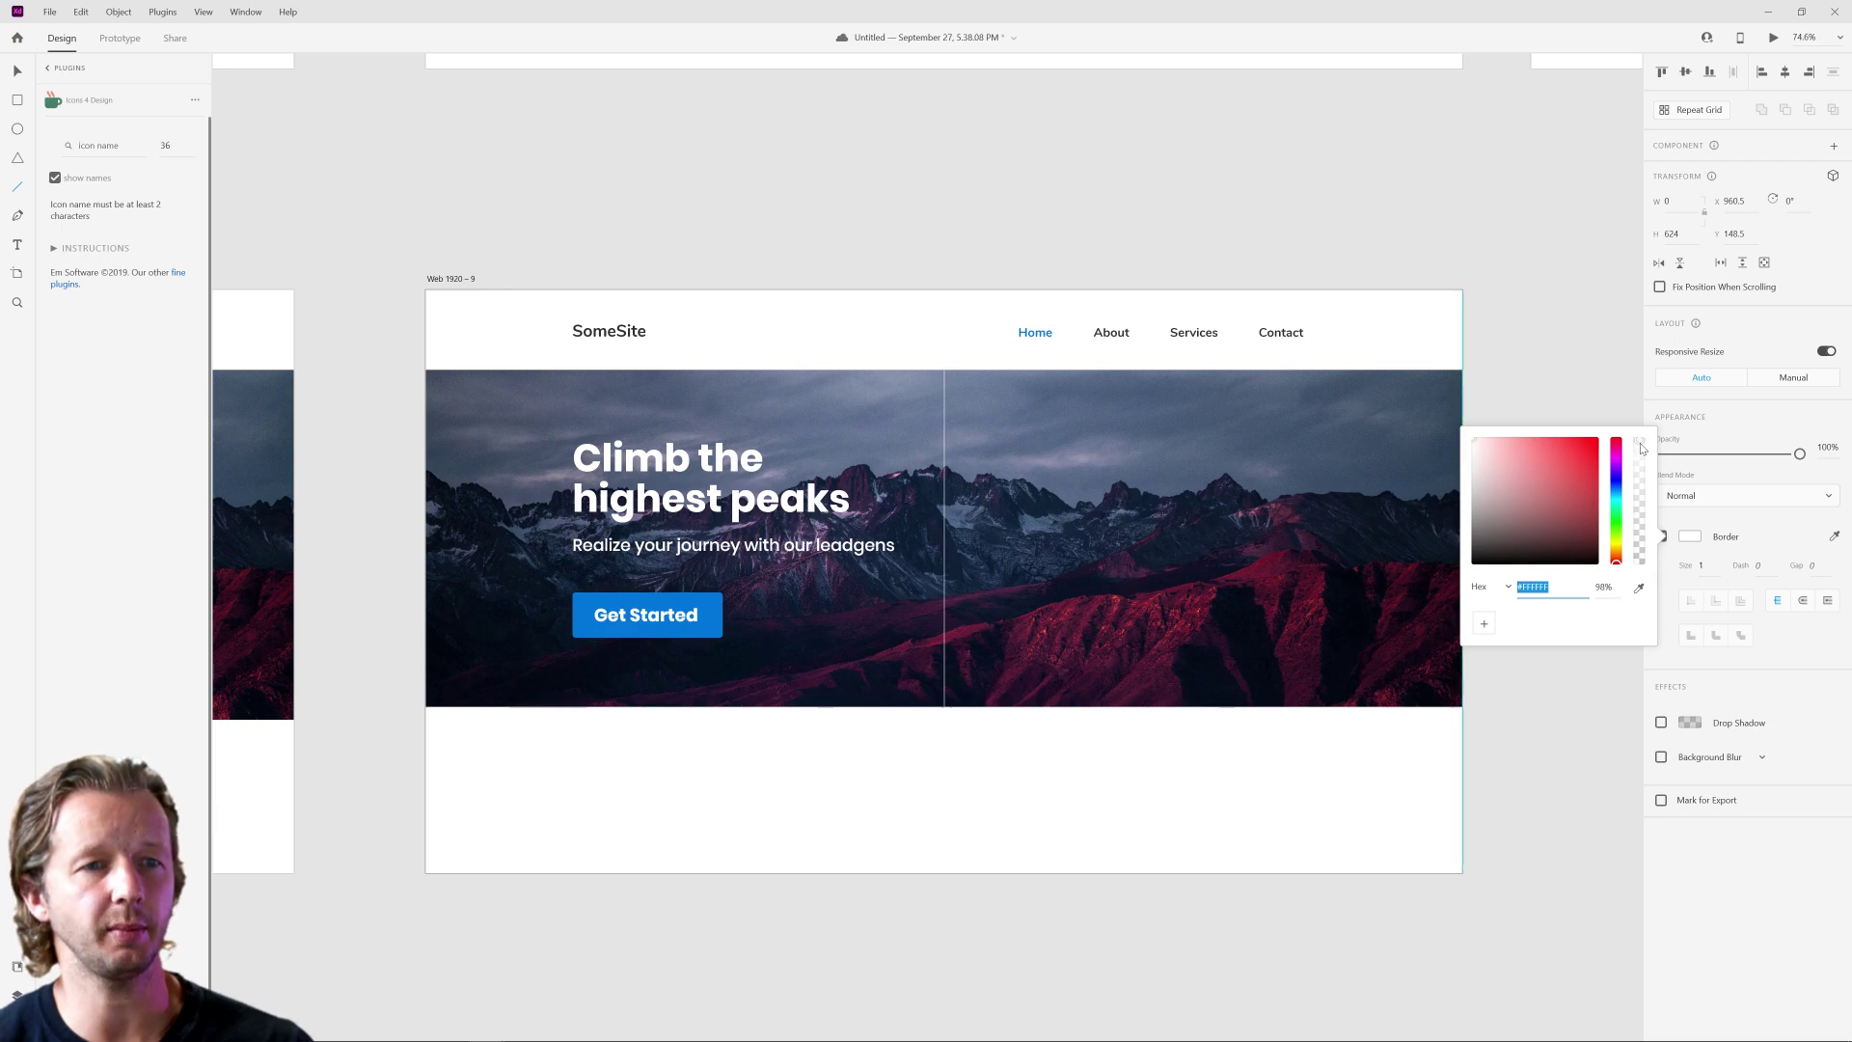
left_click_drag(1639, 472, 1636, 522)
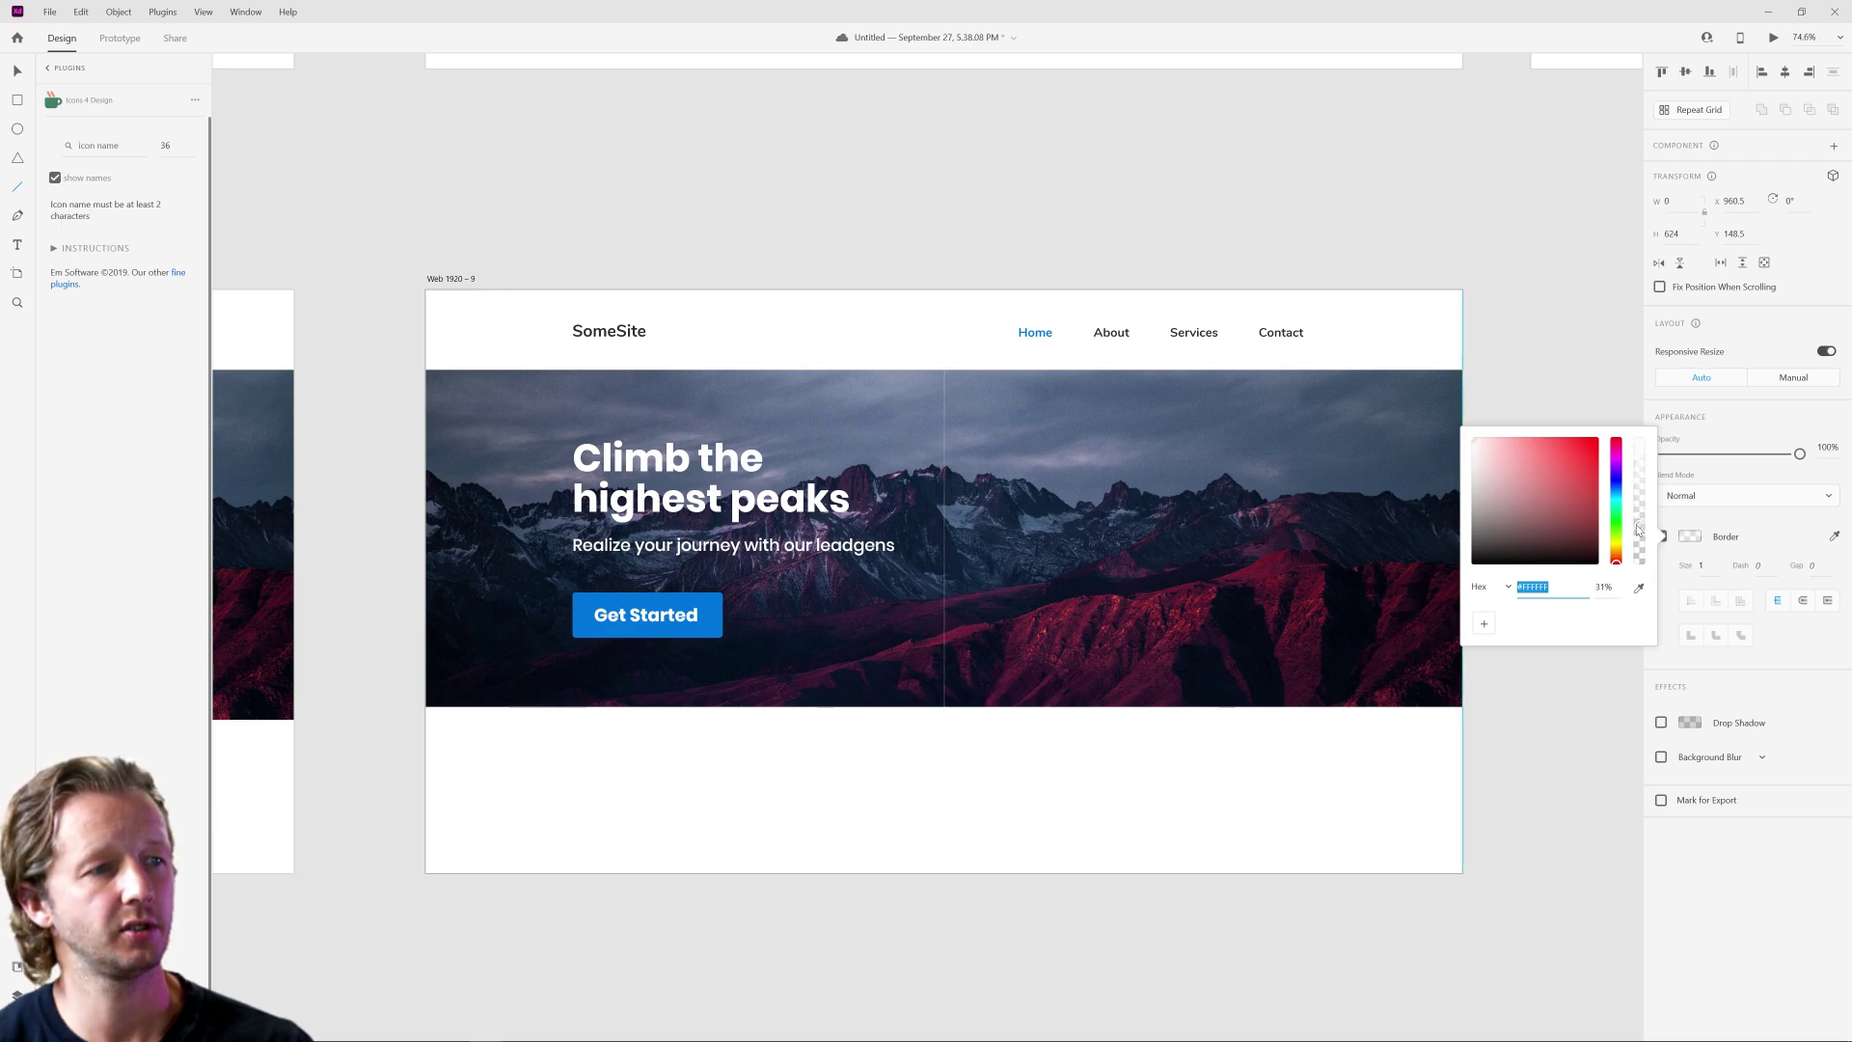
left_click(21, 73)
key("Escape")
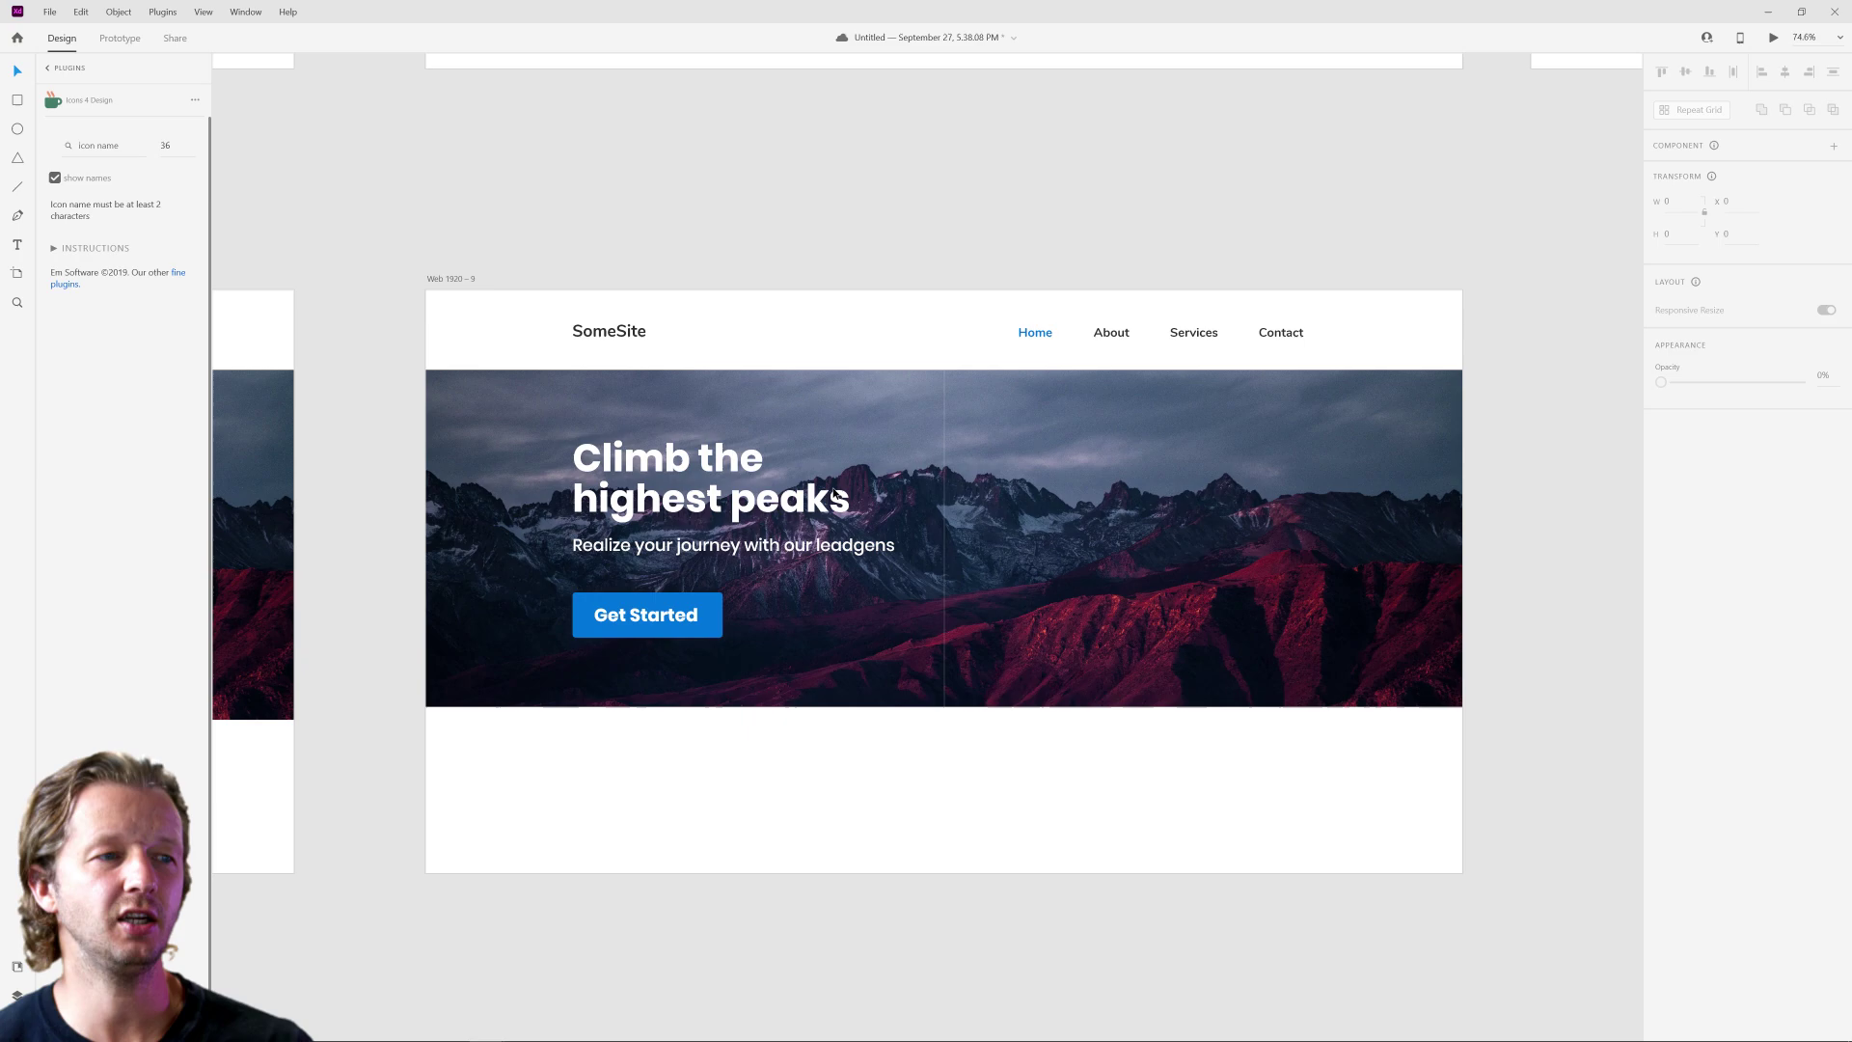
scroll(878, 584, "up", 5, "ctrl")
scroll(877, 584, "right", 3)
scroll(1020, 503, "down", 3, "ctrl")
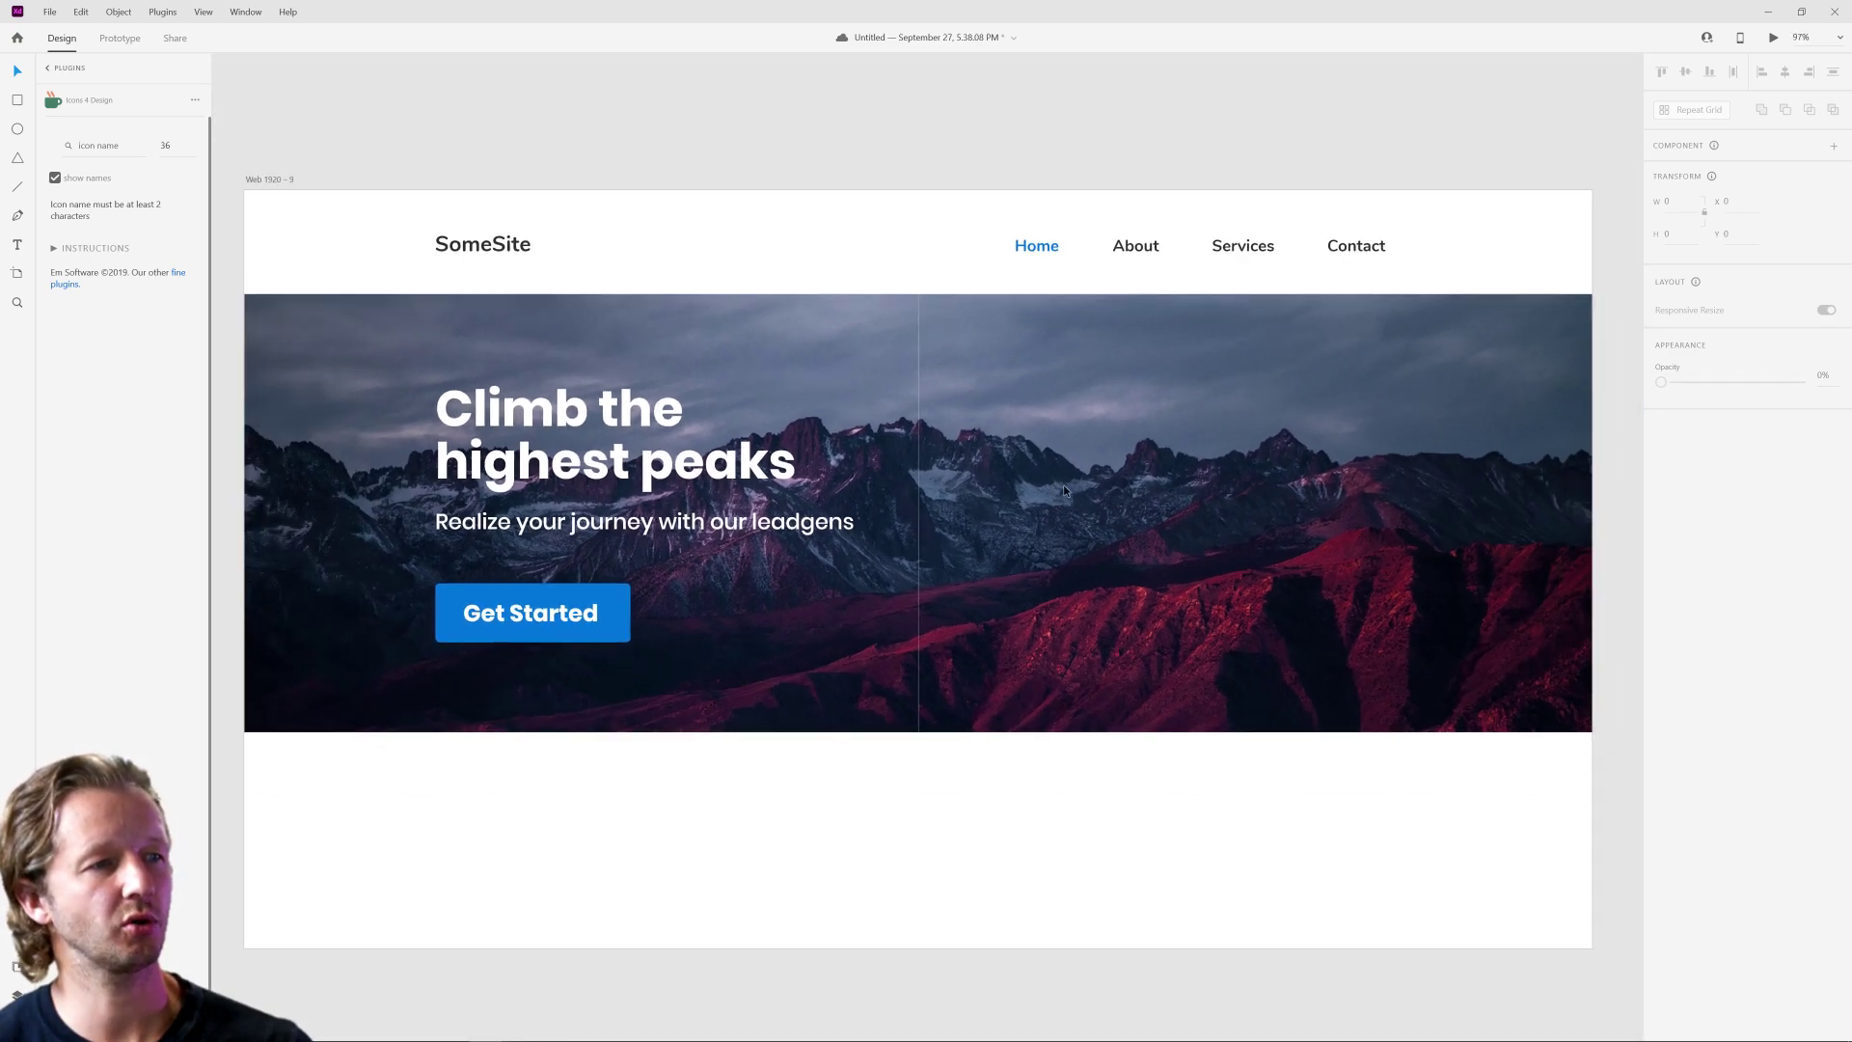
left_click_drag(1040, 485, 949, 492)
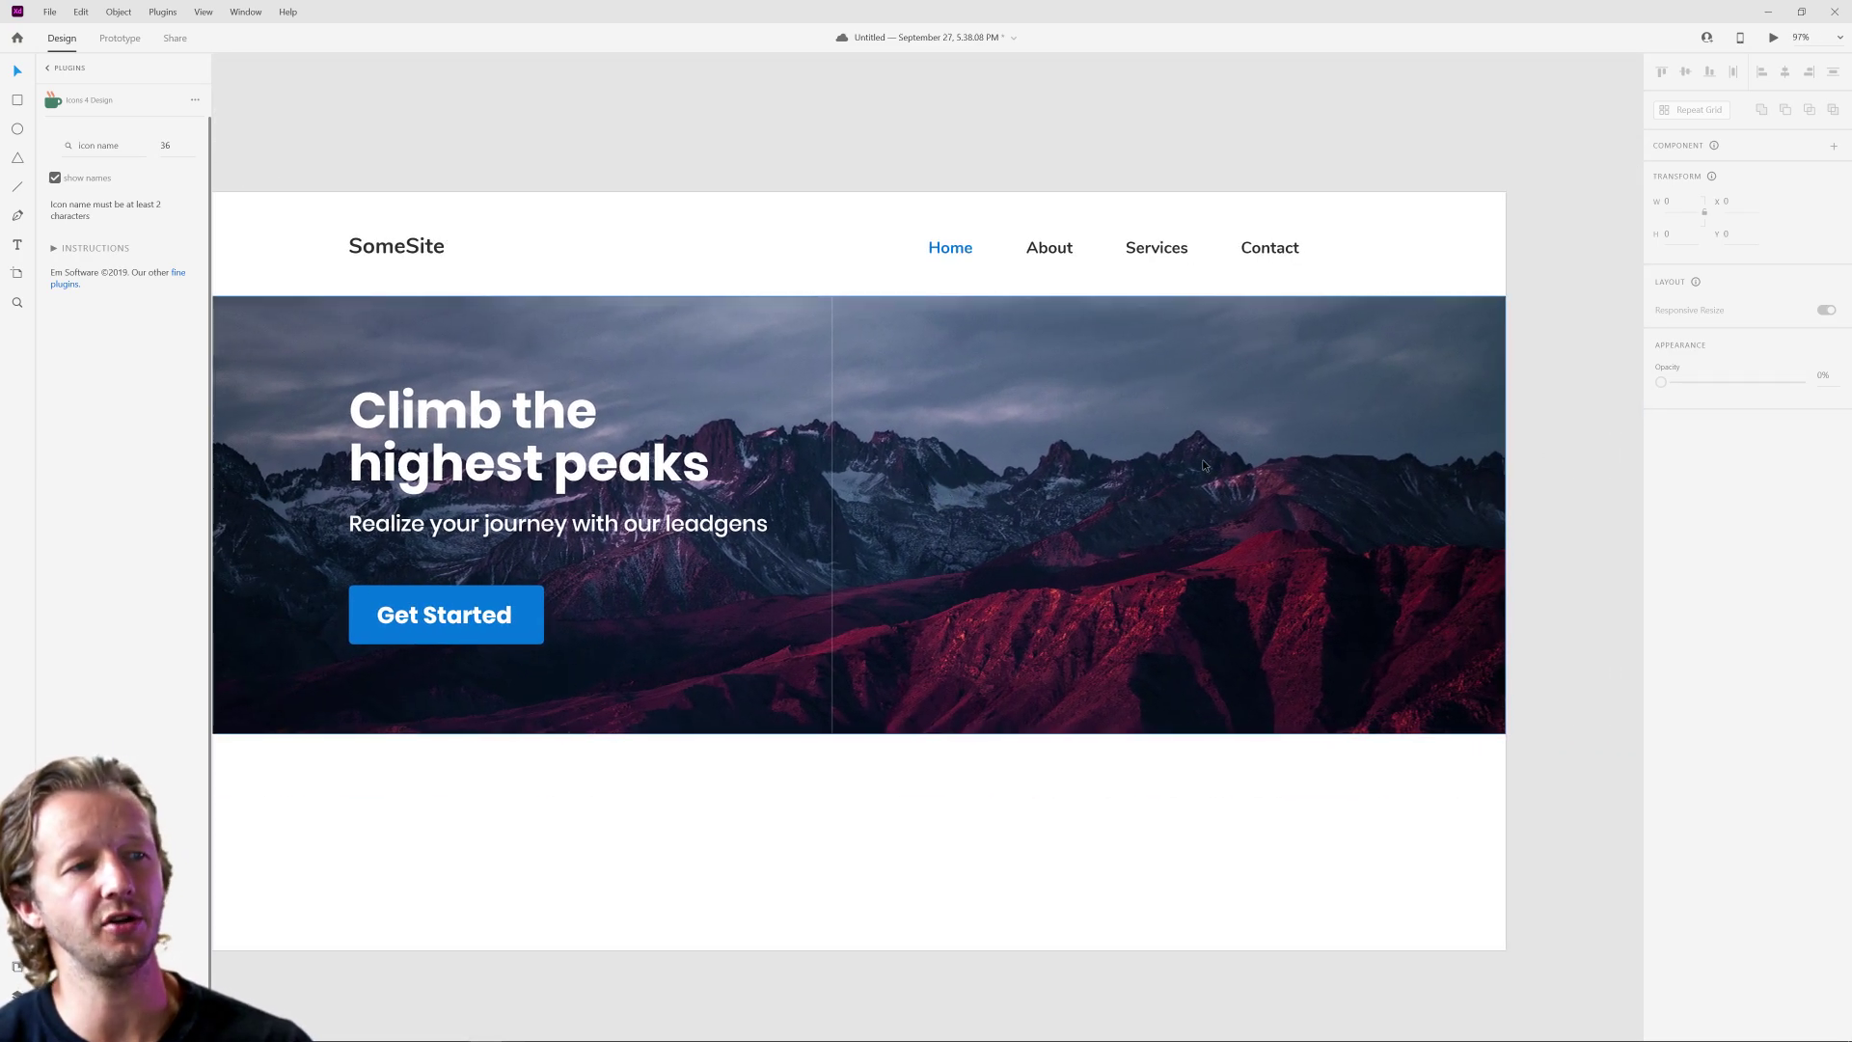
left_click(832, 467)
key("Delete")
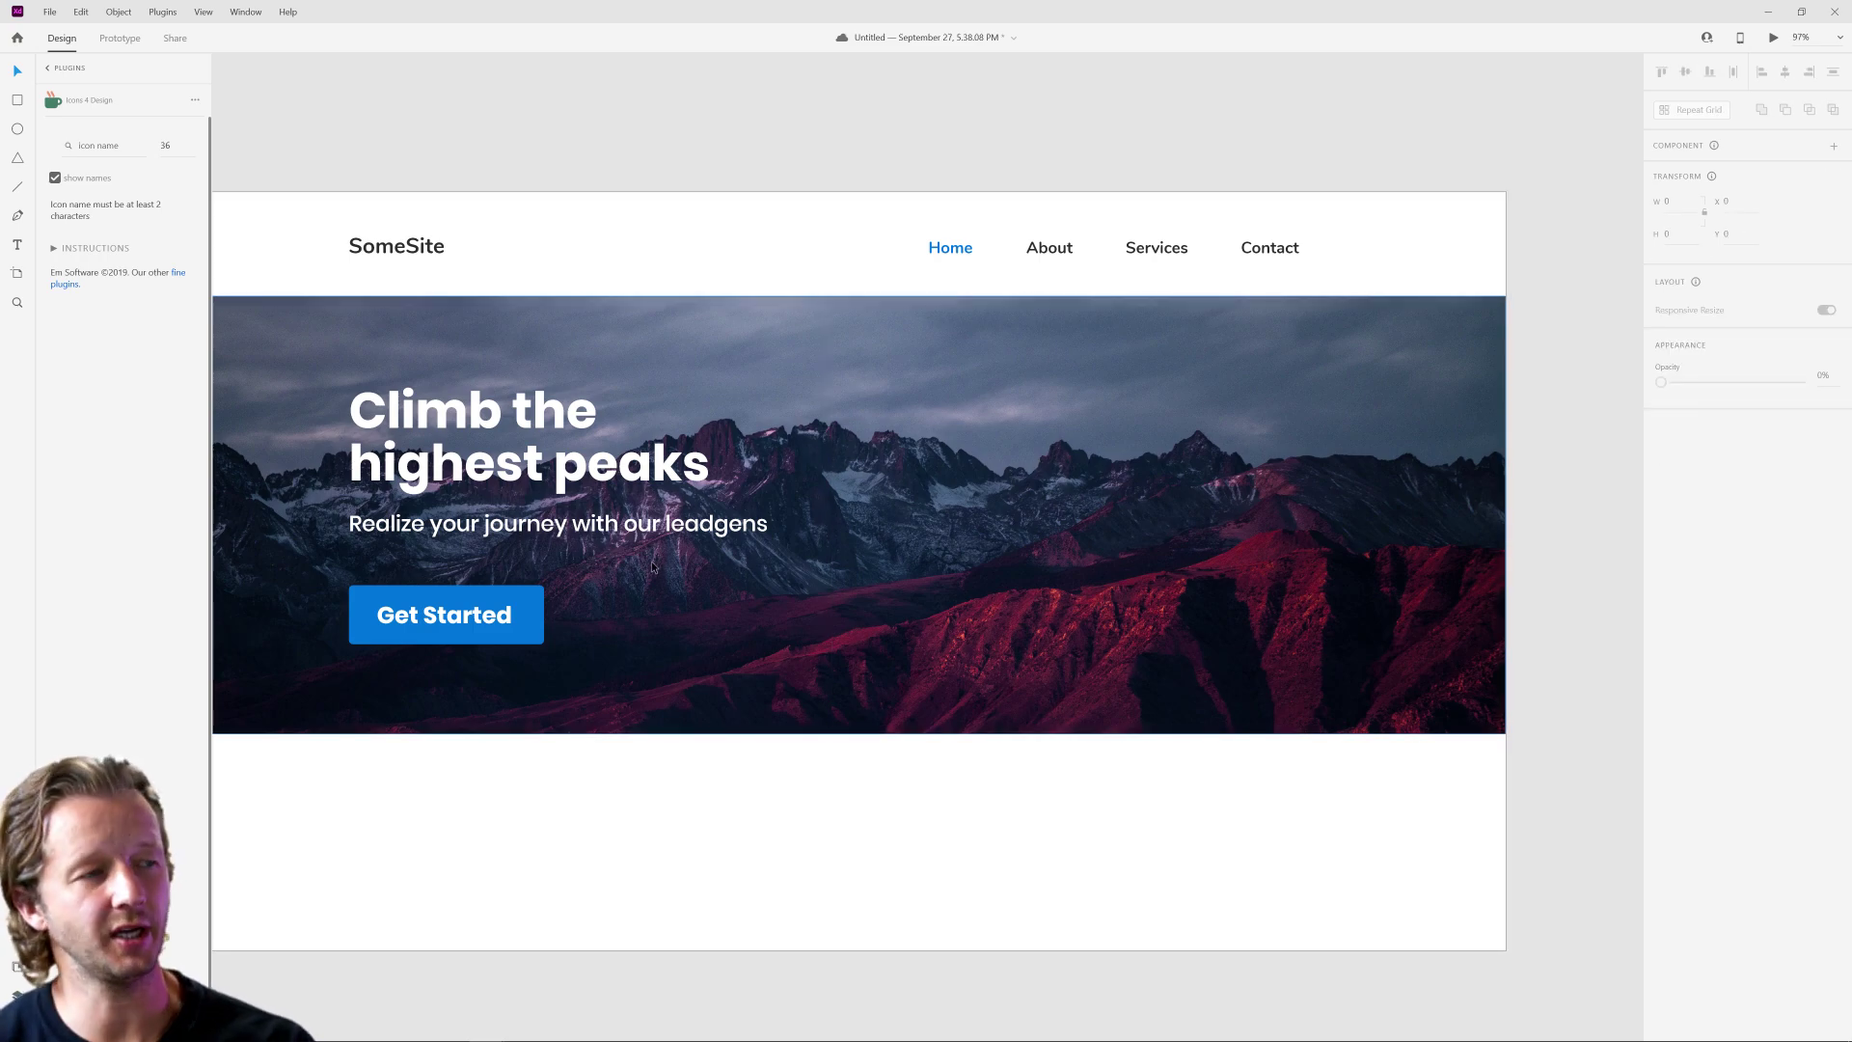
scroll(651, 559, "down", 5, "ctrl")
scroll(579, 531, "left", 5)
scroll(540, 511, "right", 5)
scroll(499, 489, "up", 3, "ctrl")
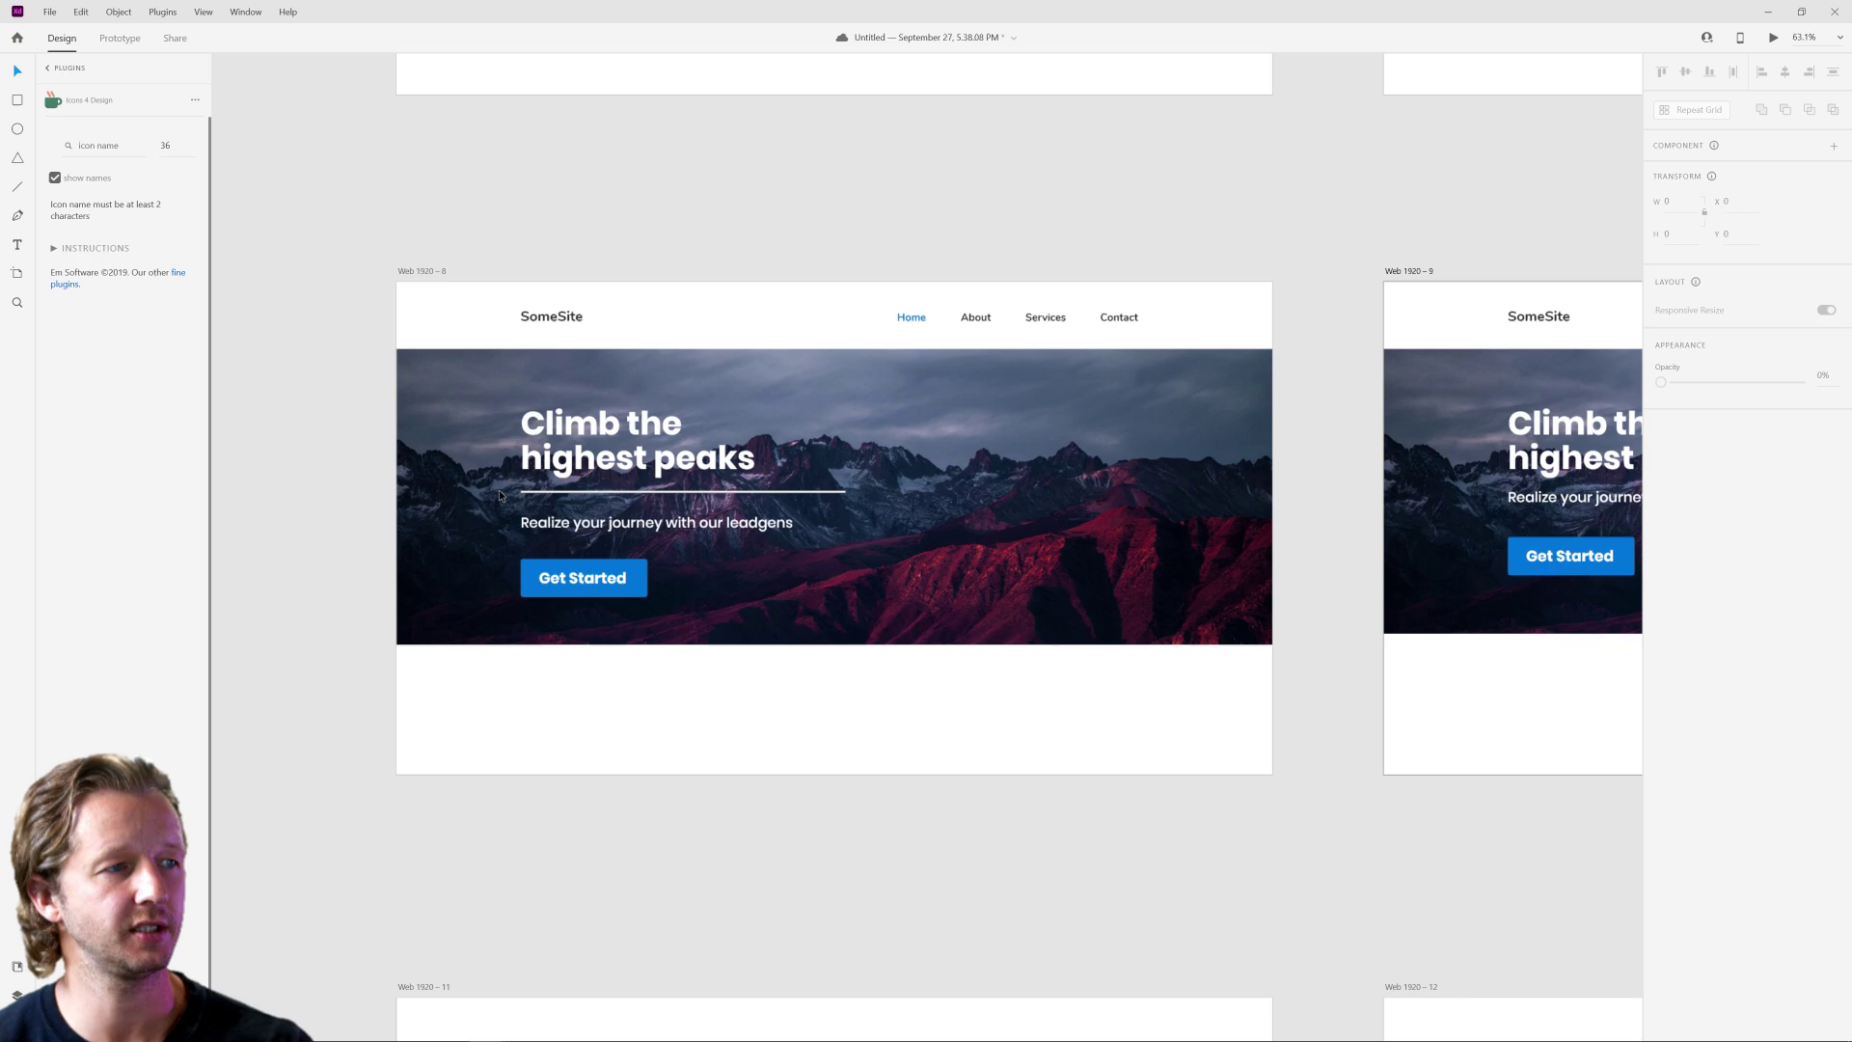
scroll(578, 492, "up", 5, "ctrl")
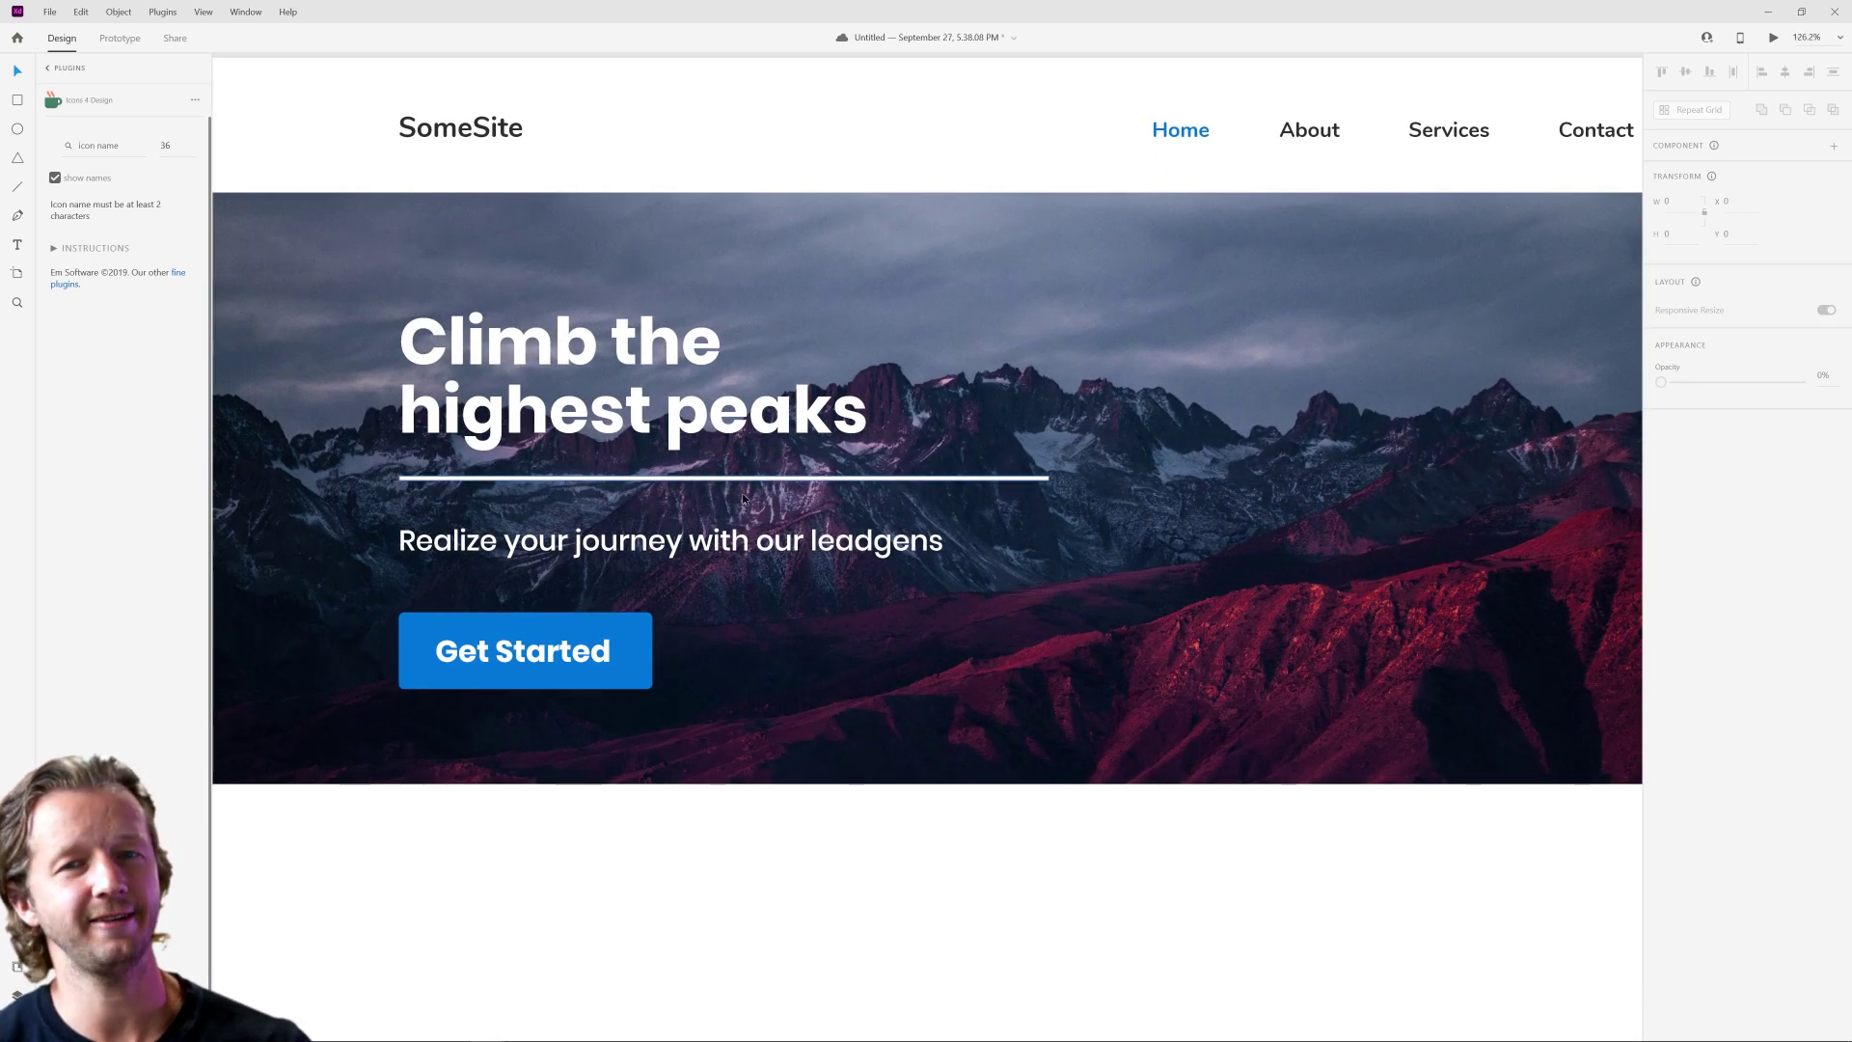
scroll(743, 499, "down", 6, "ctrl")
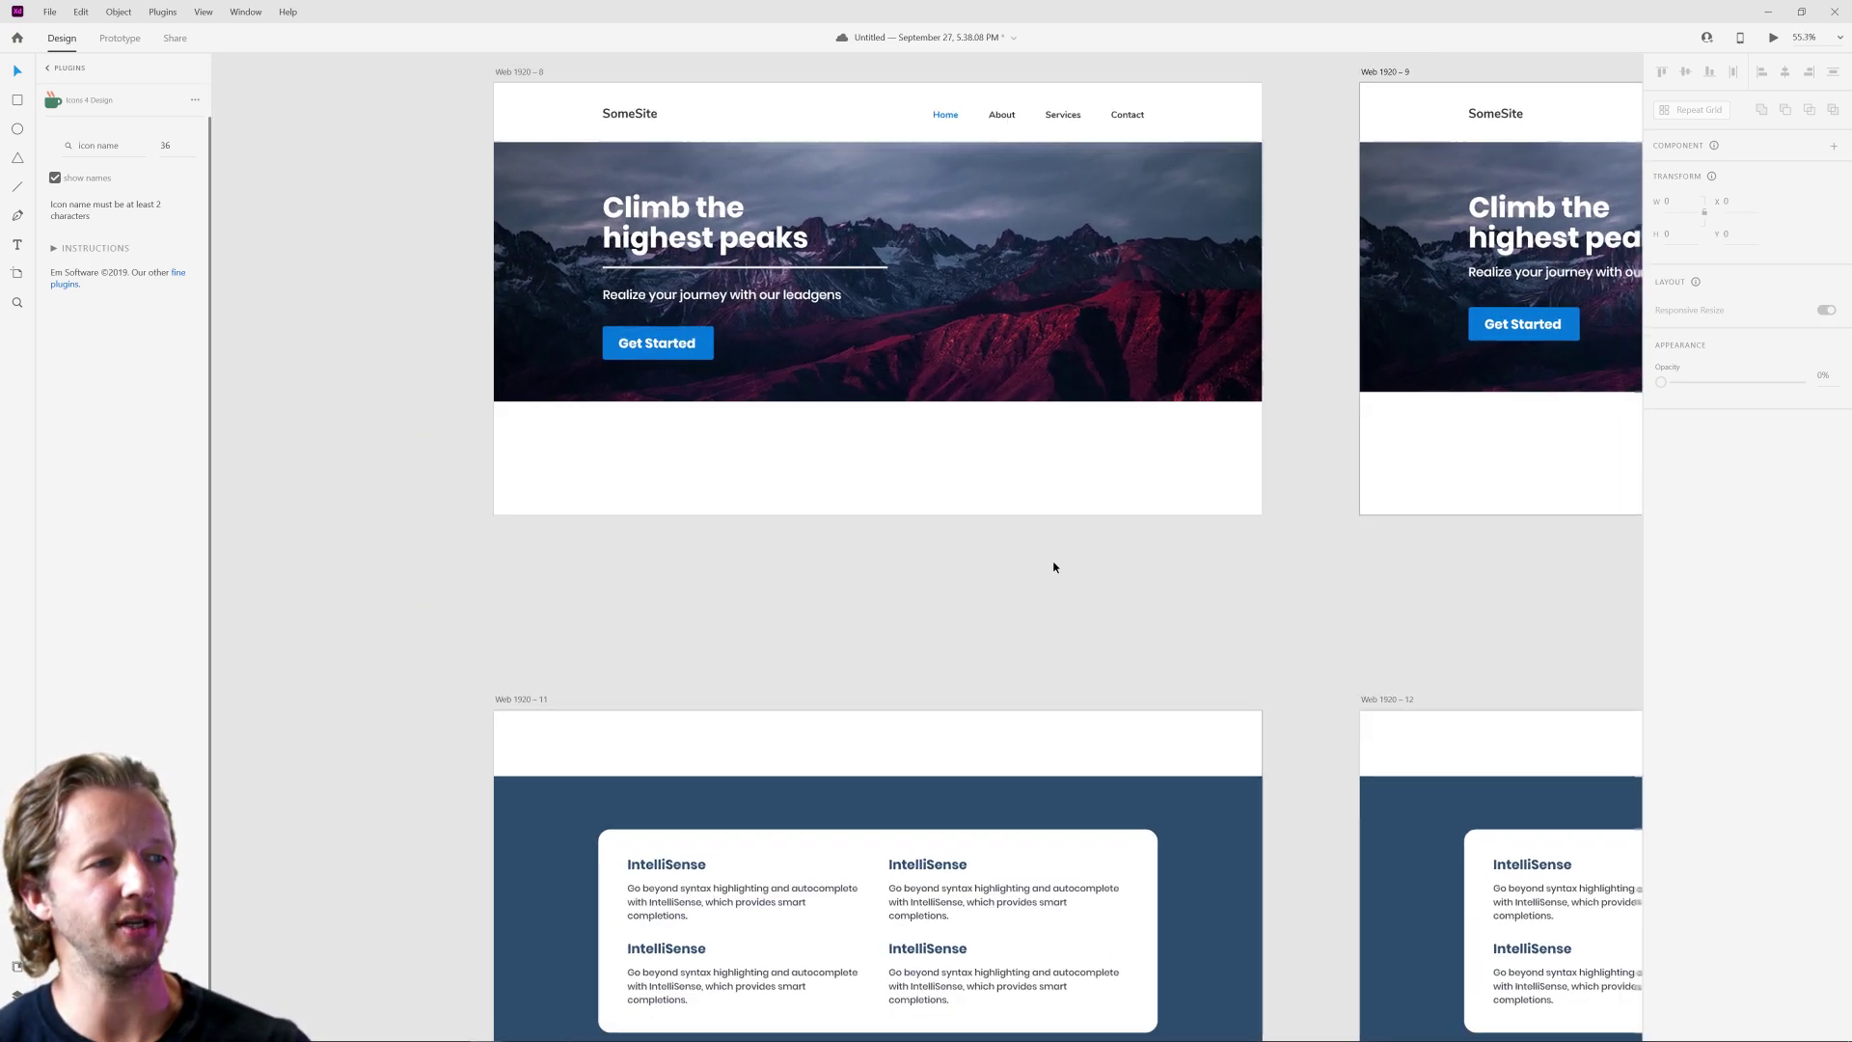
Pan the view and try selecting the objects inside the dark band.
scroll(1055, 617, "down", 3, "ctrl")
scroll(994, 714, "up", 5, "ctrl")
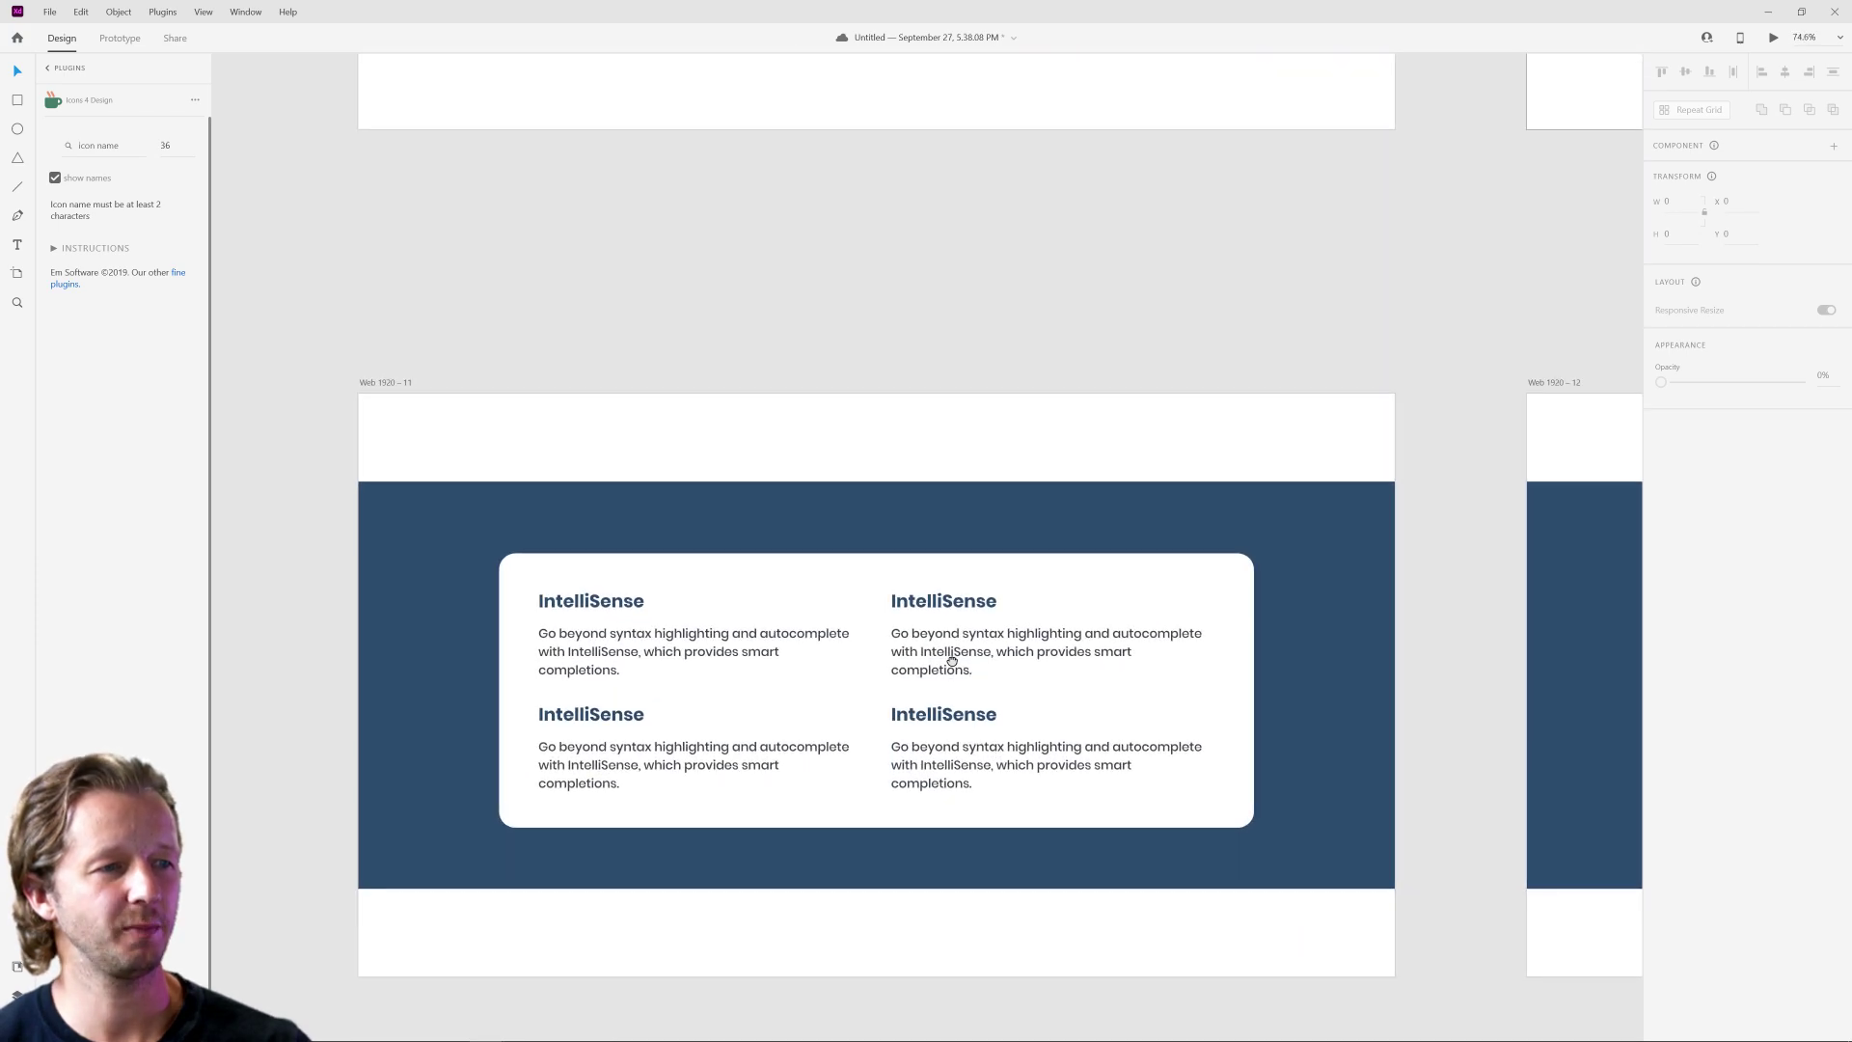
scroll(952, 660, "up", 3, "ctrl")
left_click_drag(905, 360, 939, 337)
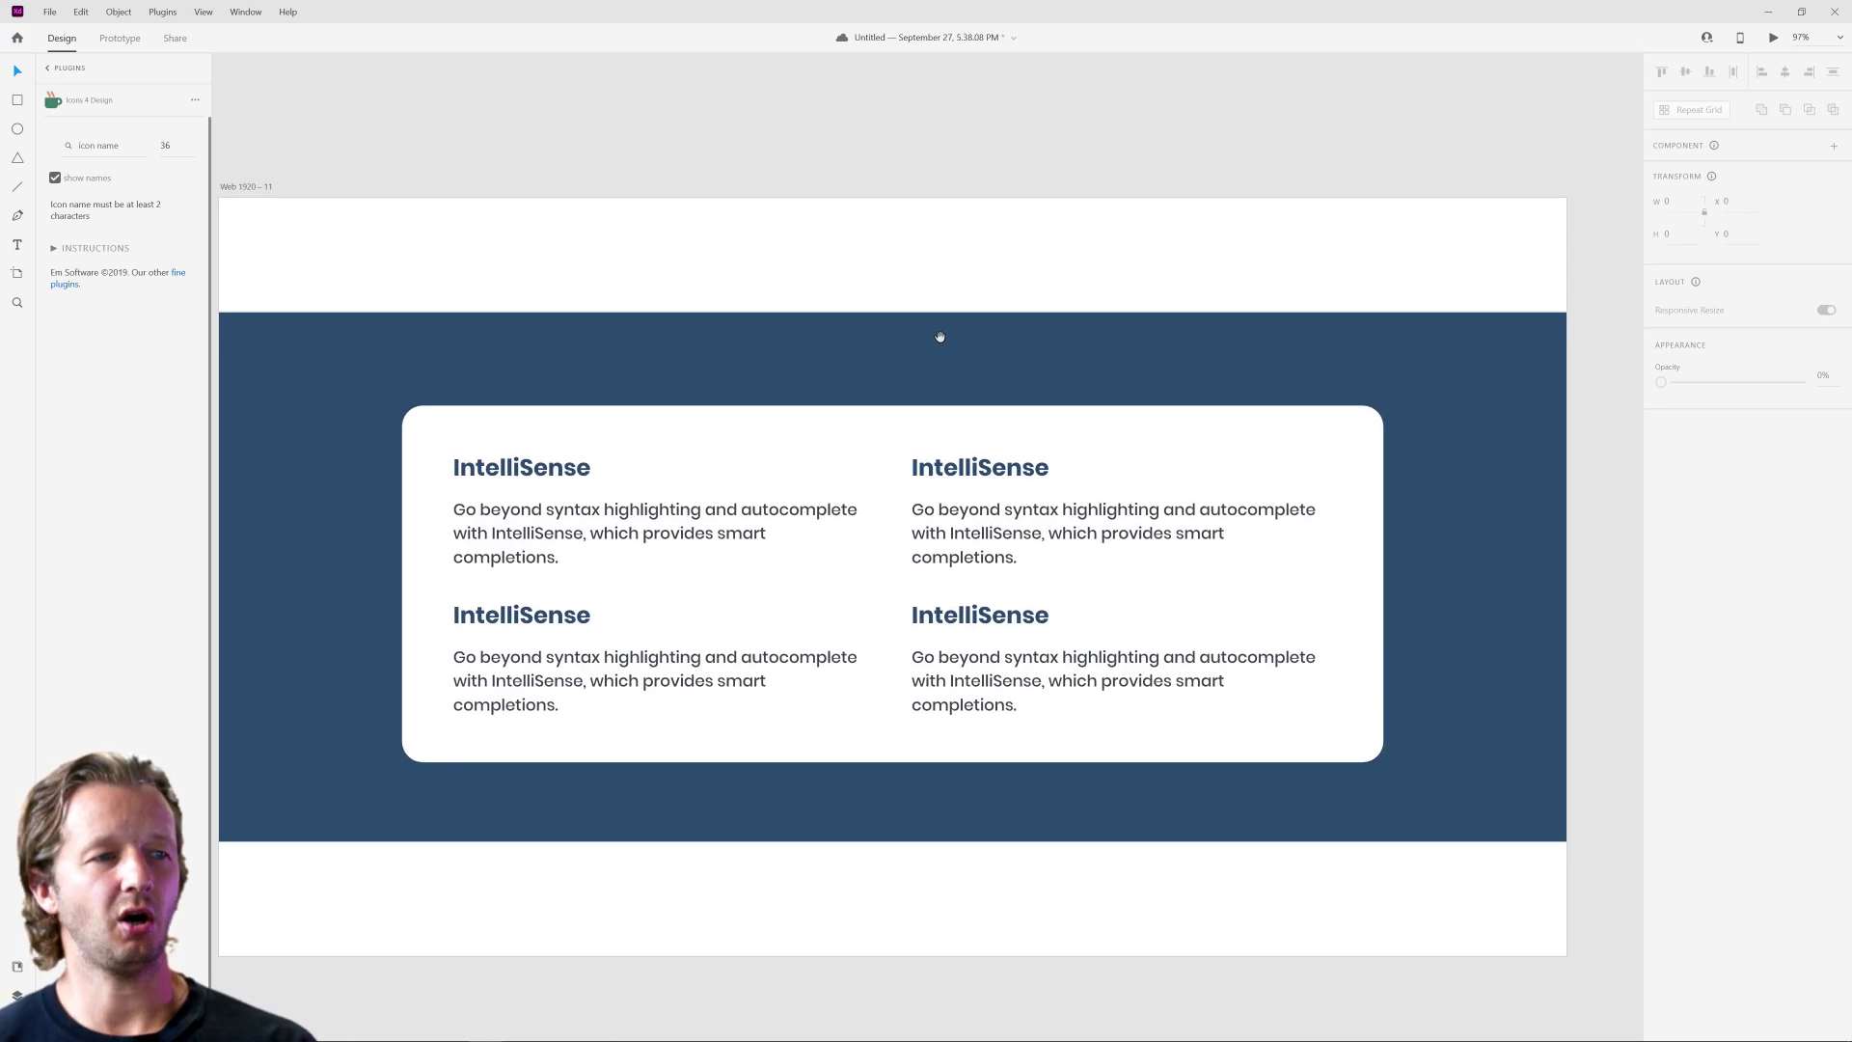
scroll(951, 335, "down", 3, "ctrl")
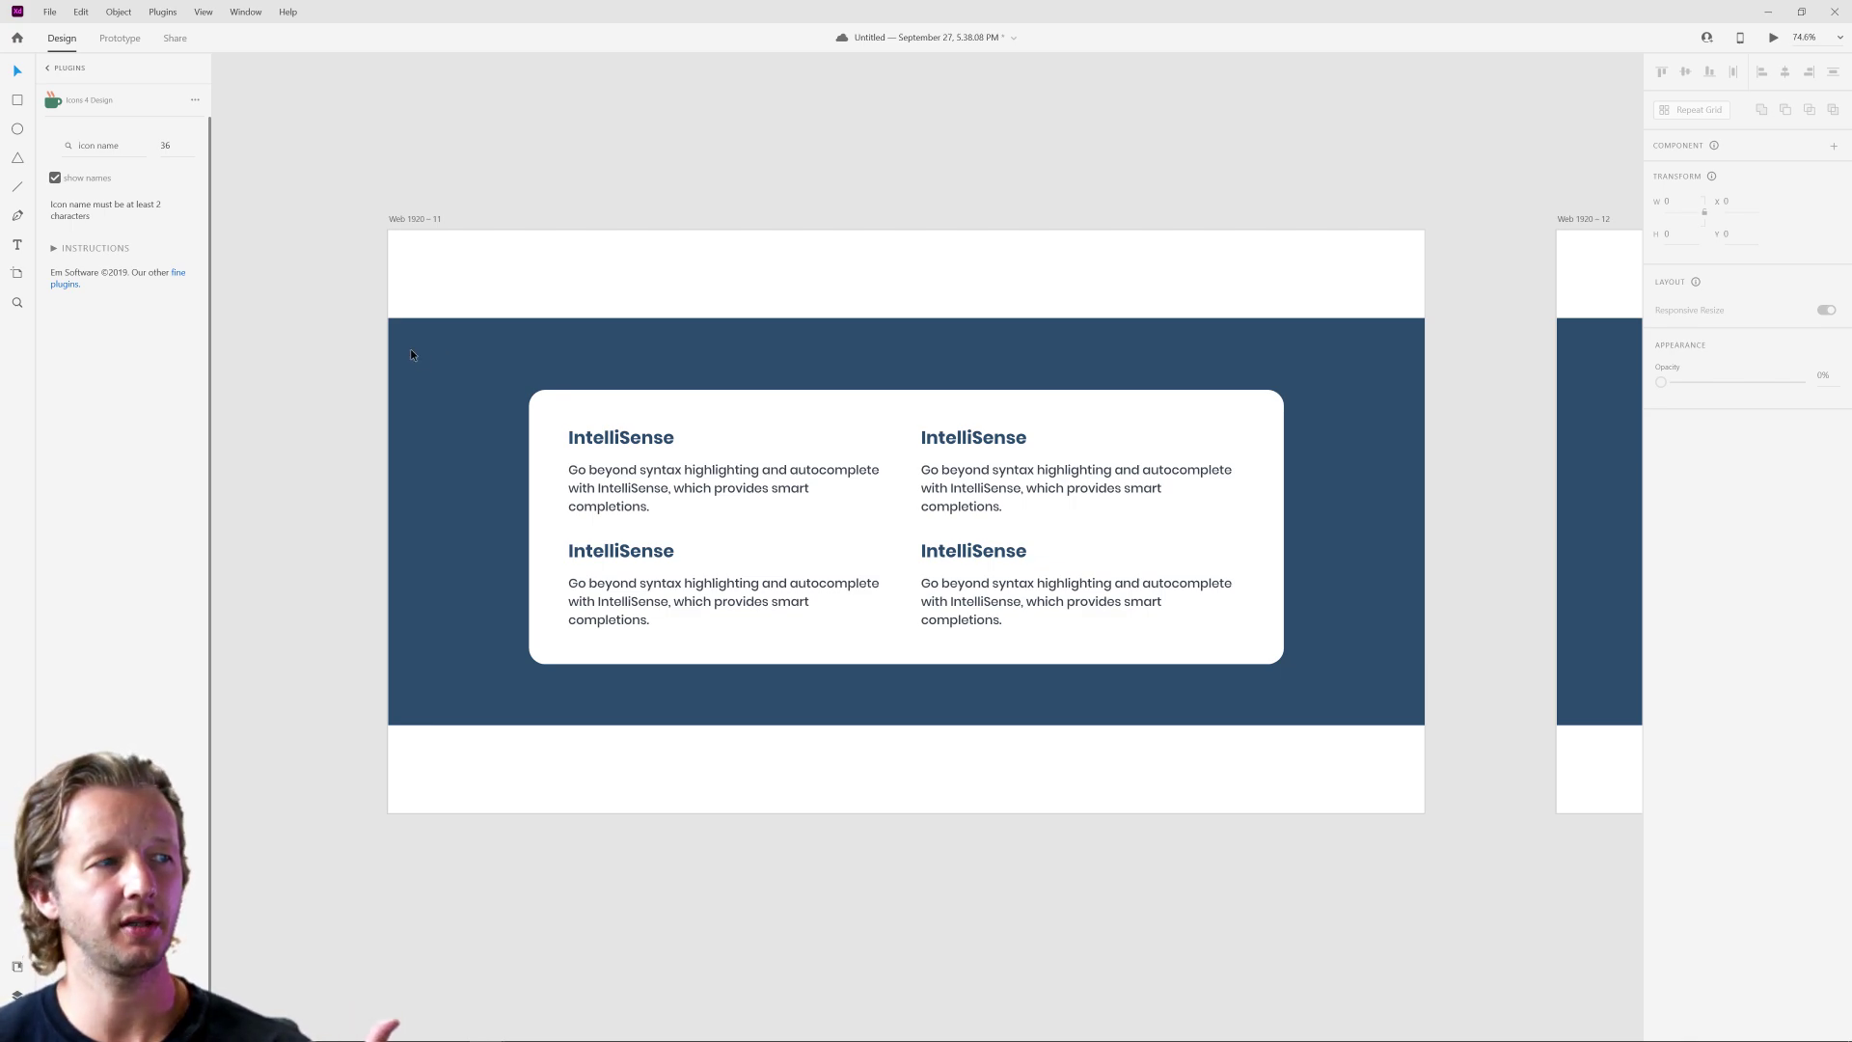
left_click_drag(410, 332, 1387, 719)
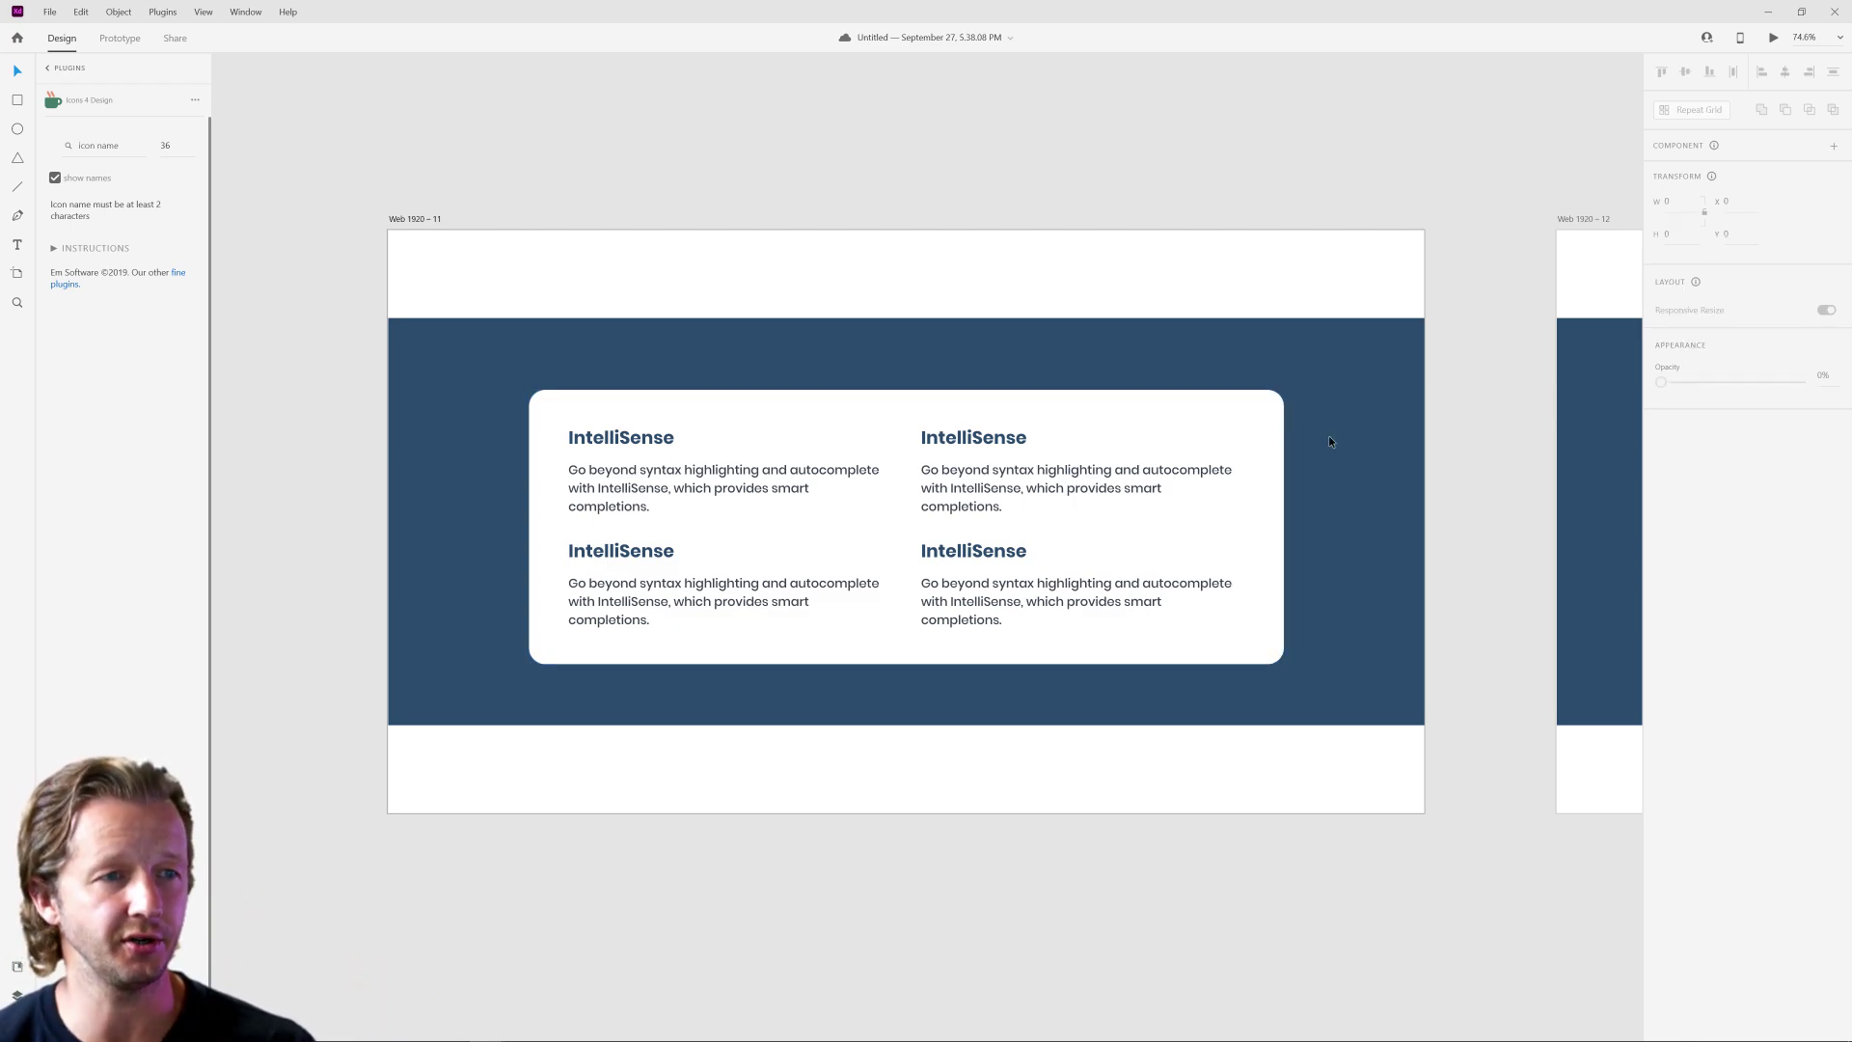
Bring Web 1920 – 12 into view and select its white header rectangle.
left_click_drag(1328, 440, 1068, 441)
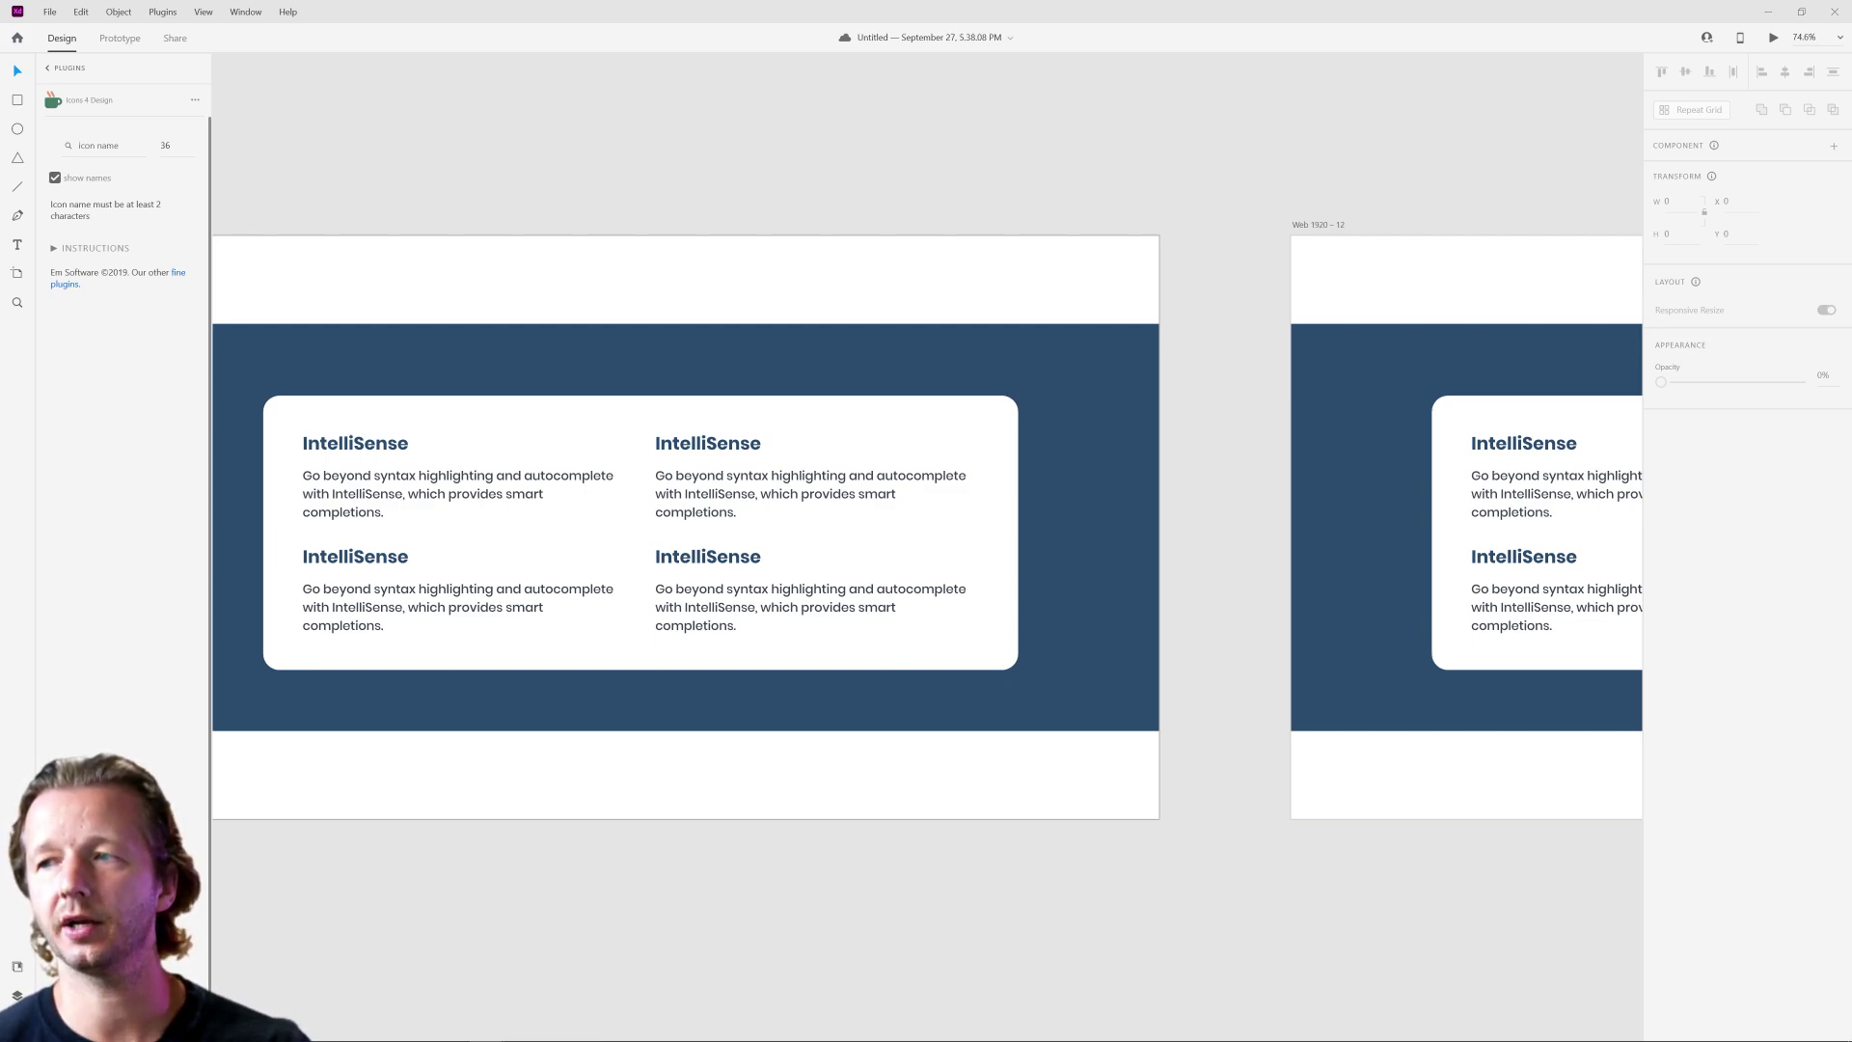
left_click(1110, 271)
scroll(907, 187, "down", 5)
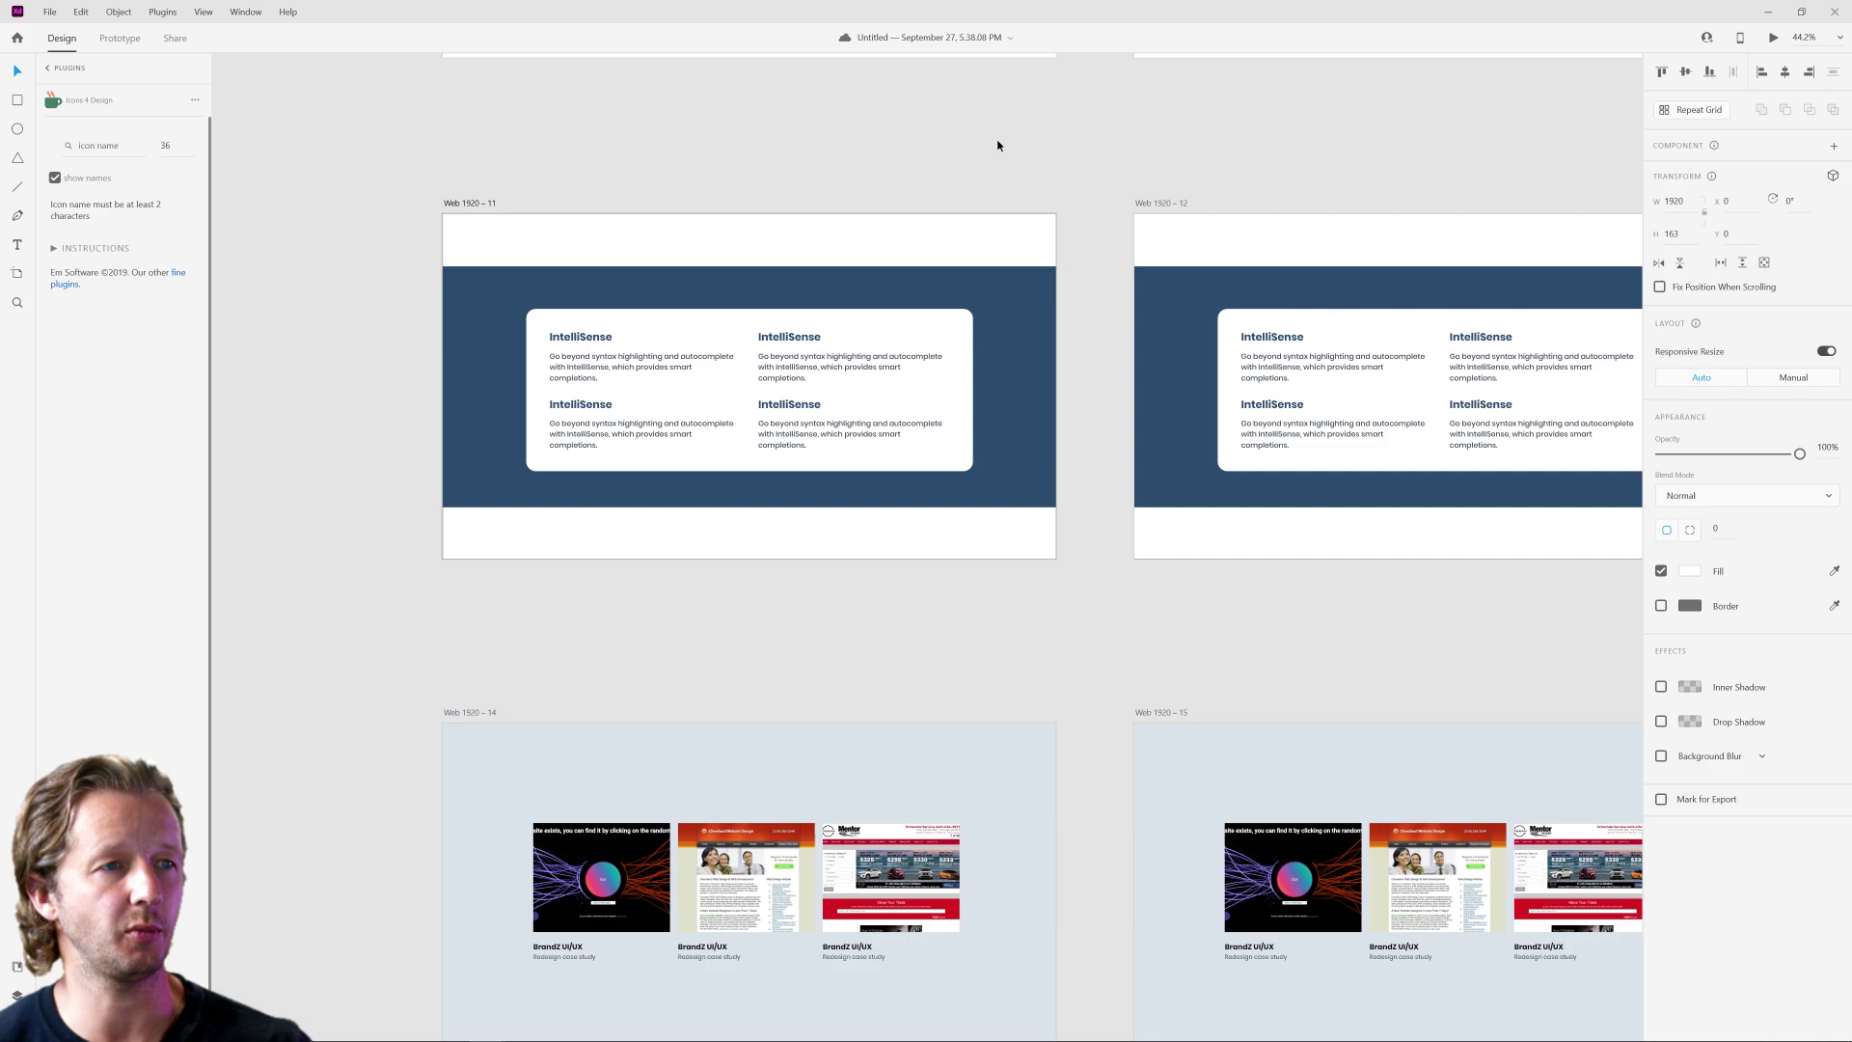
scroll(749, 177, "right", 3)
scroll(814, 306, "left", 4)
scroll(761, 281, "up", 6)
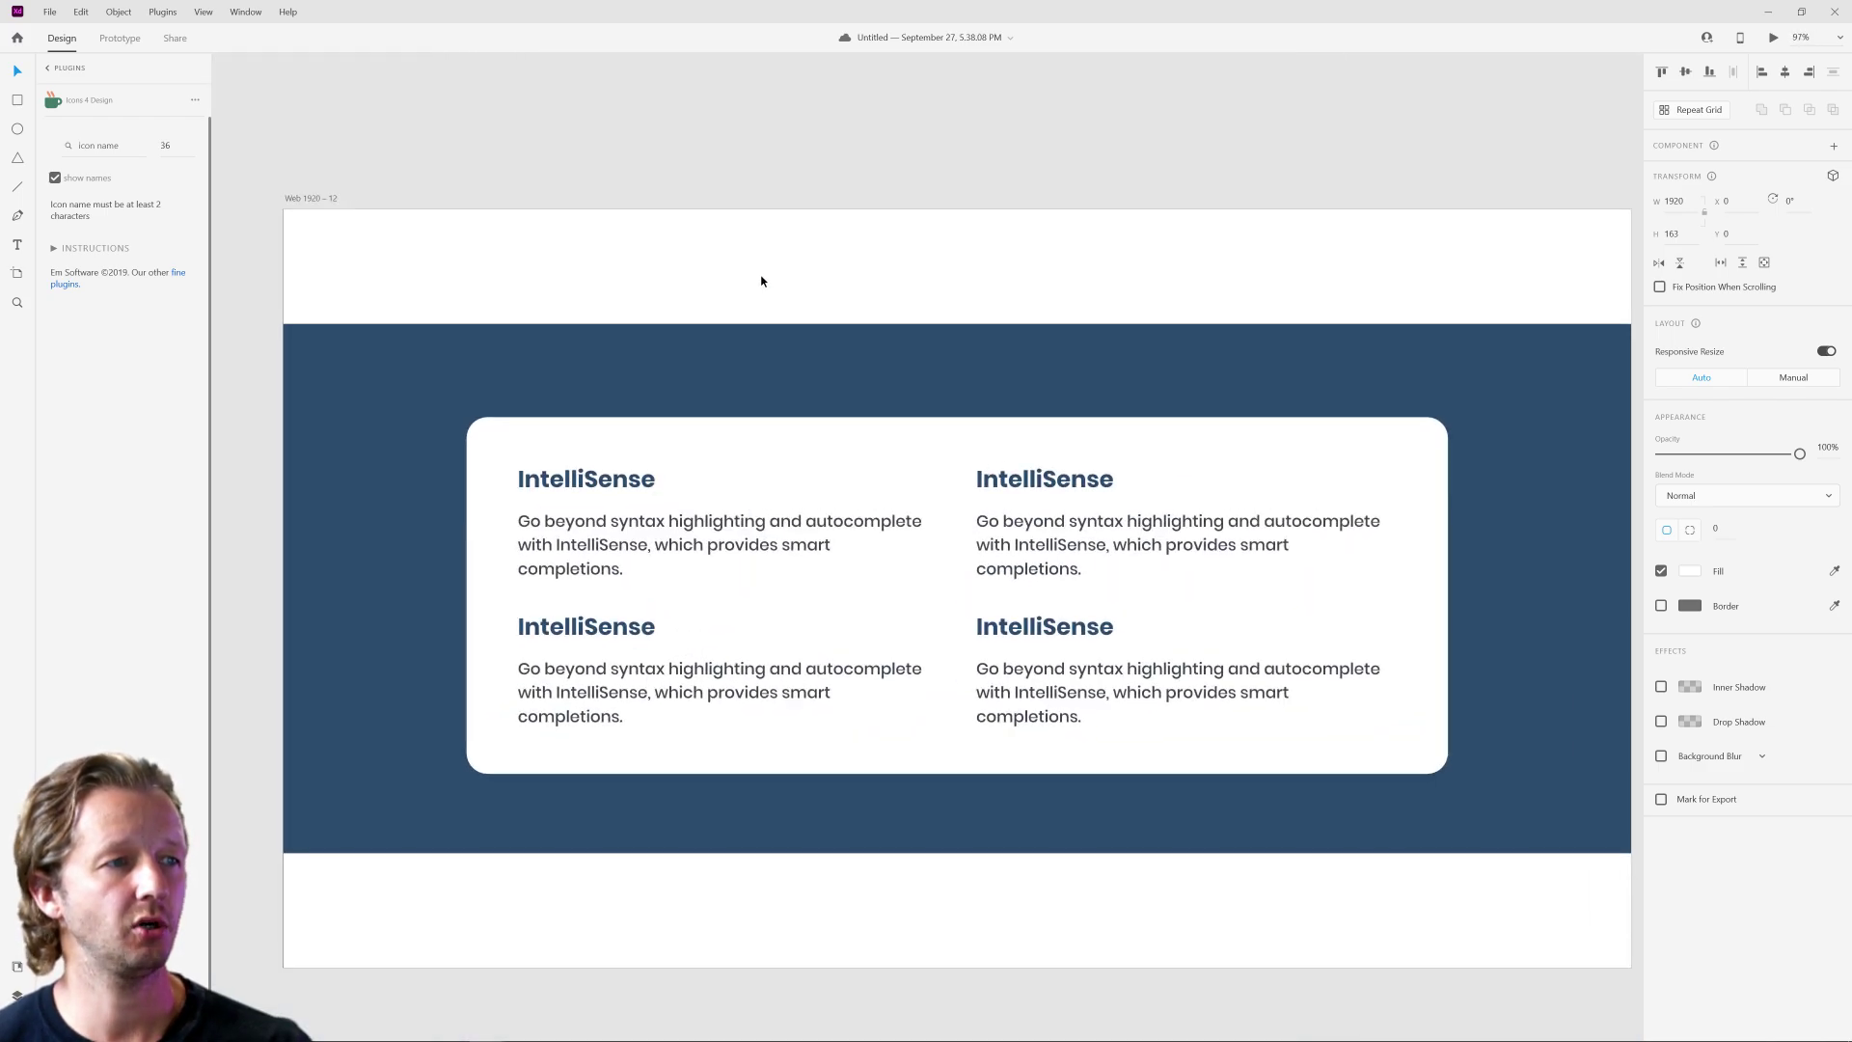
Delete the white card and make all eight IntelliSense text objects white.
left_click(880, 454)
key("Delete")
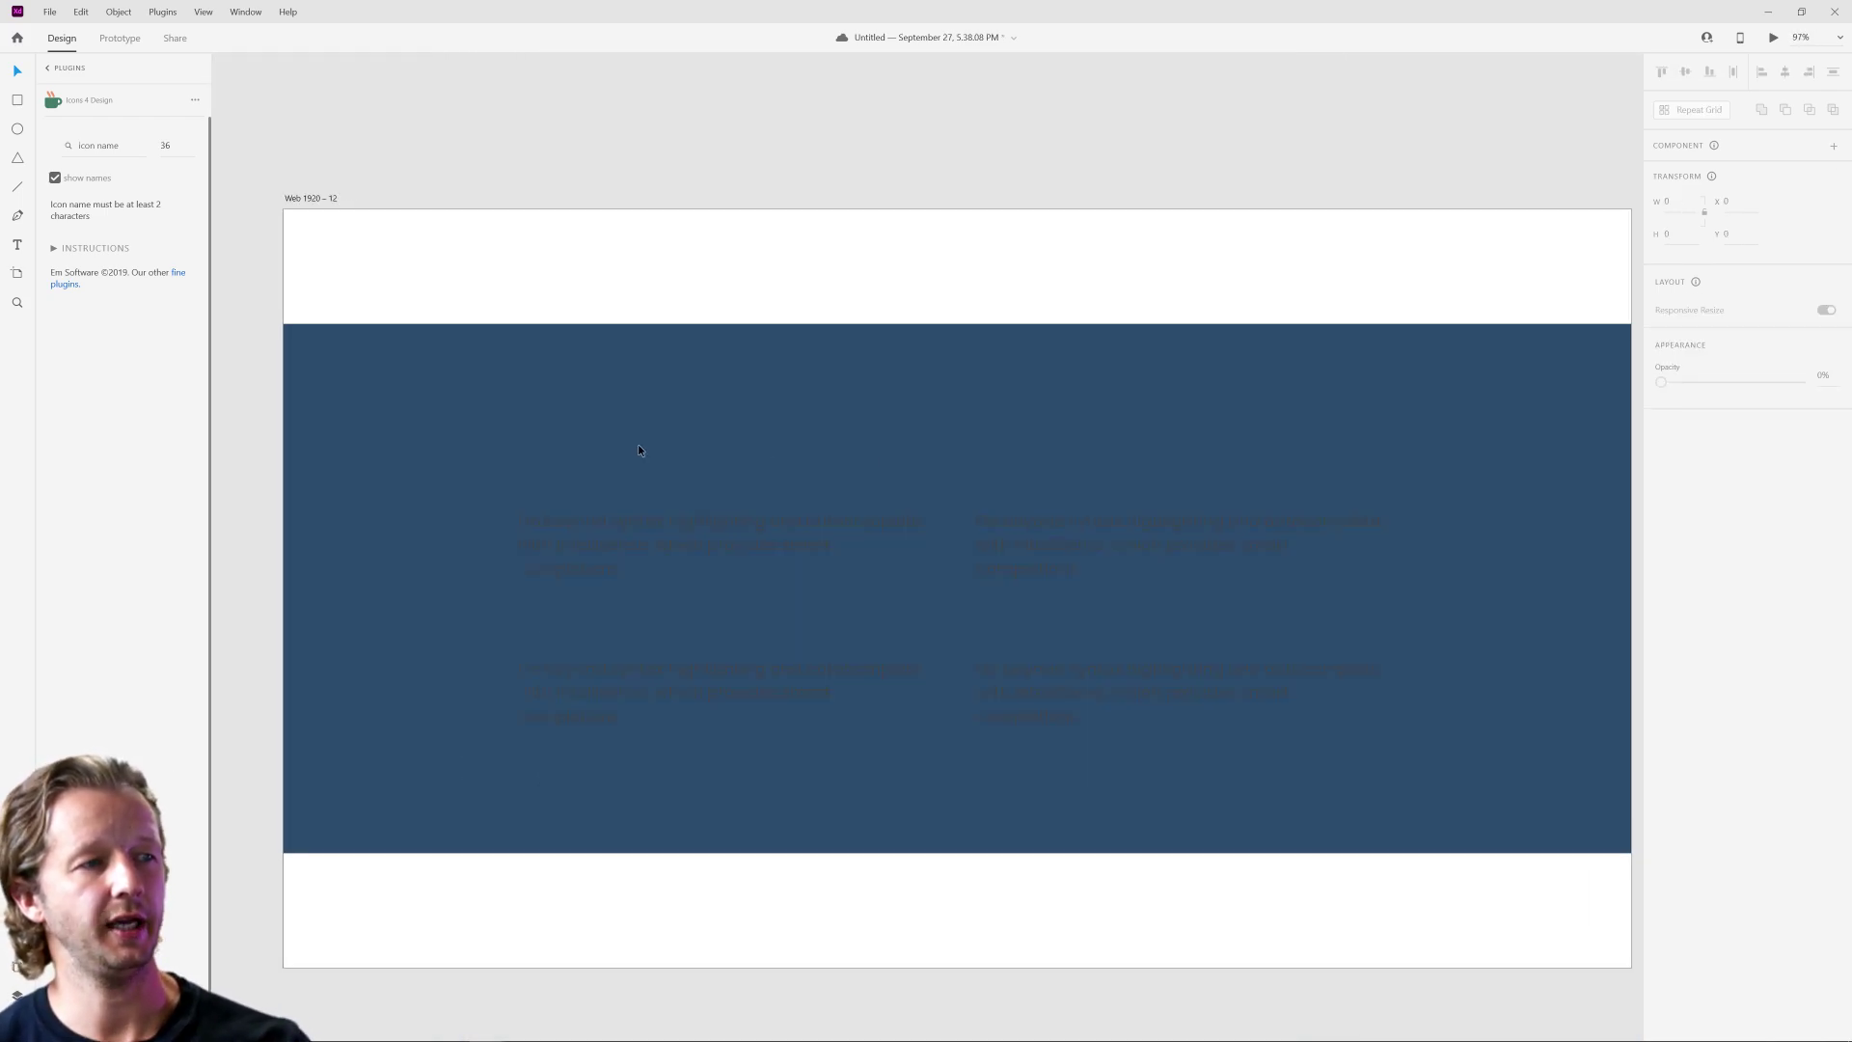
left_click_drag(449, 405, 1433, 757)
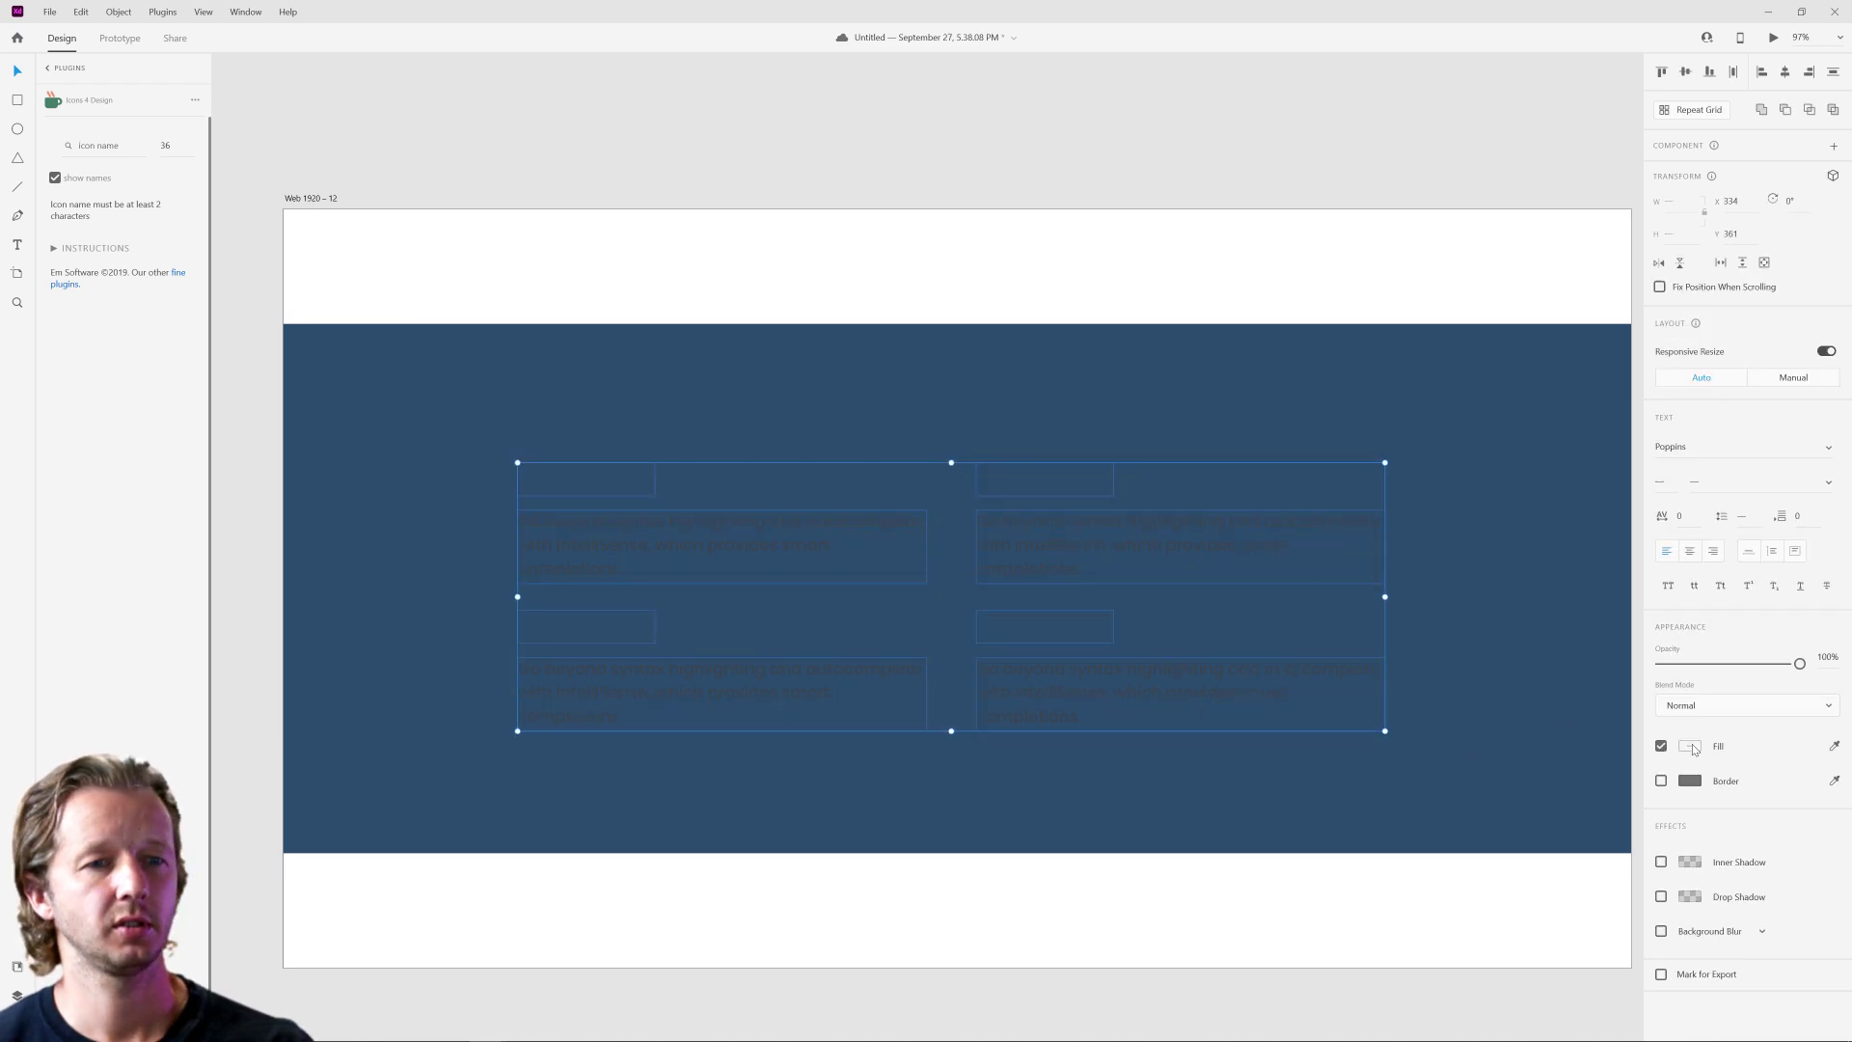
left_click(1689, 747)
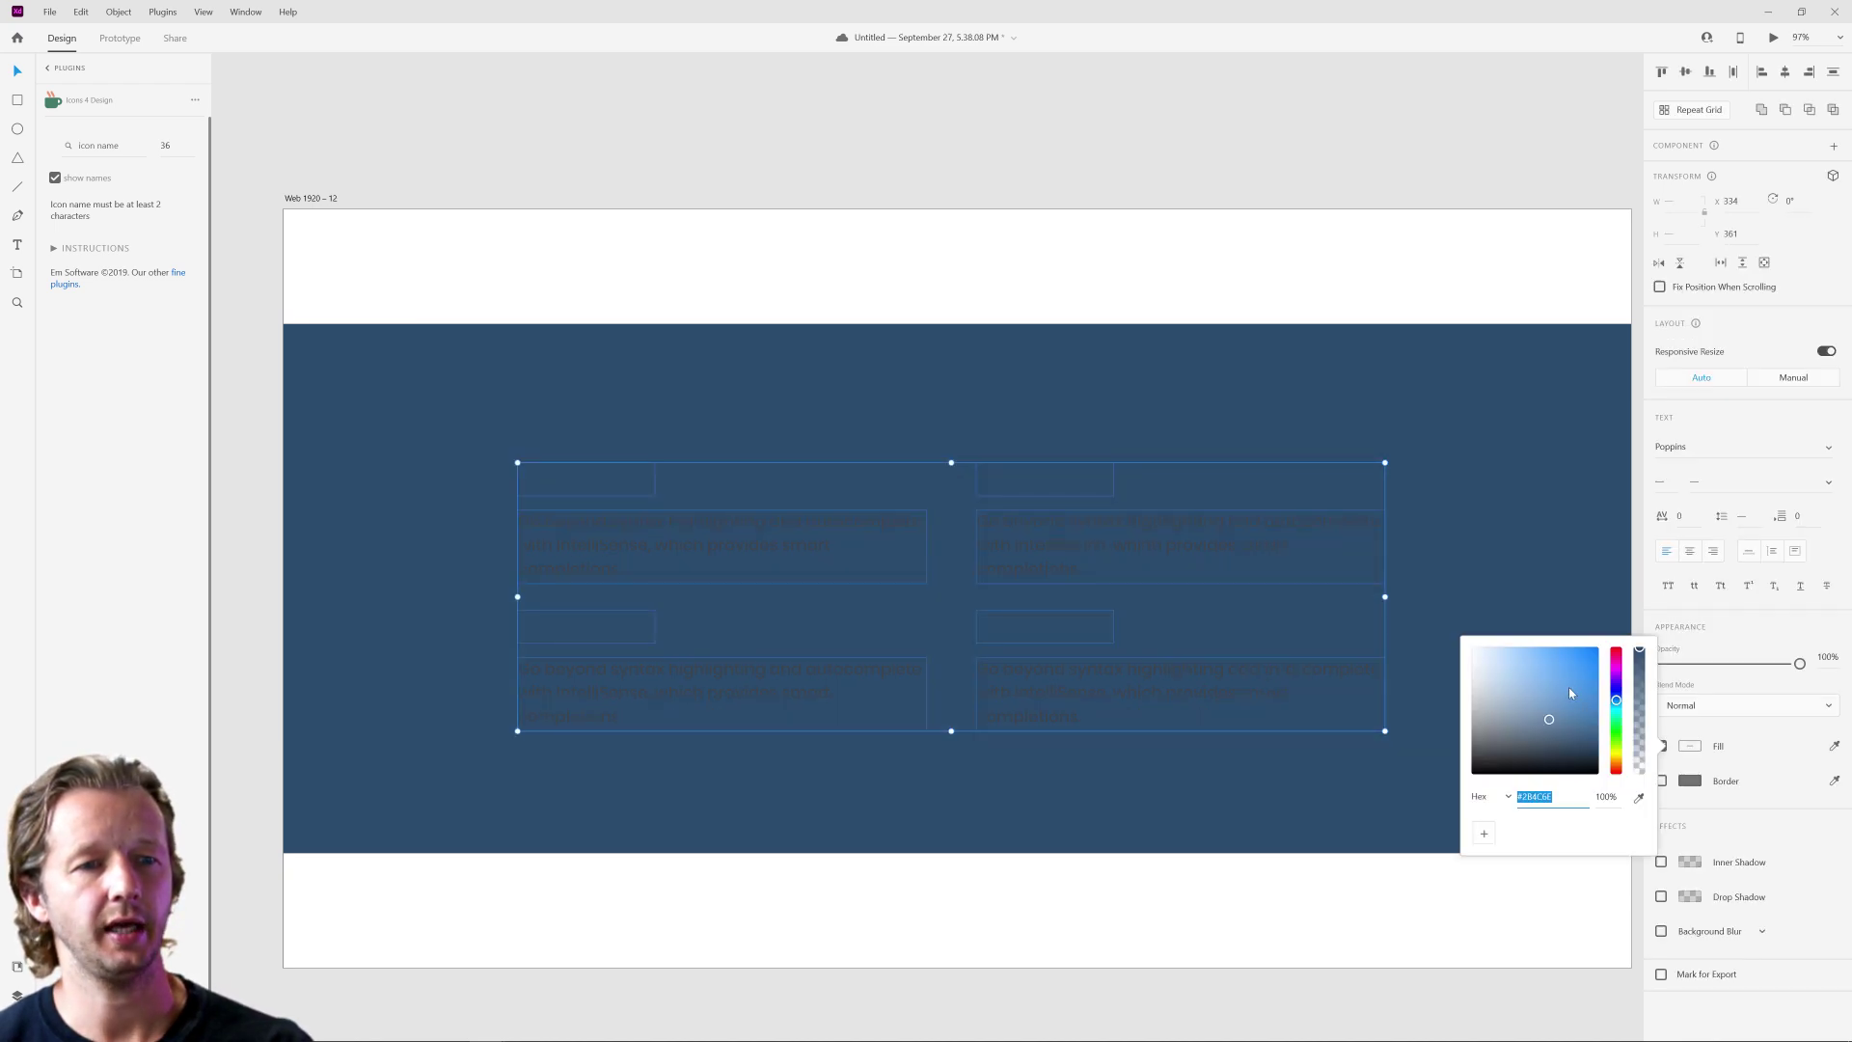
Select the four description paragraphs together.
left_click(1354, 401)
left_click(1157, 545)
left_click(723, 559, "shift")
left_click(723, 691, "shift")
left_click(1059, 686, "shift")
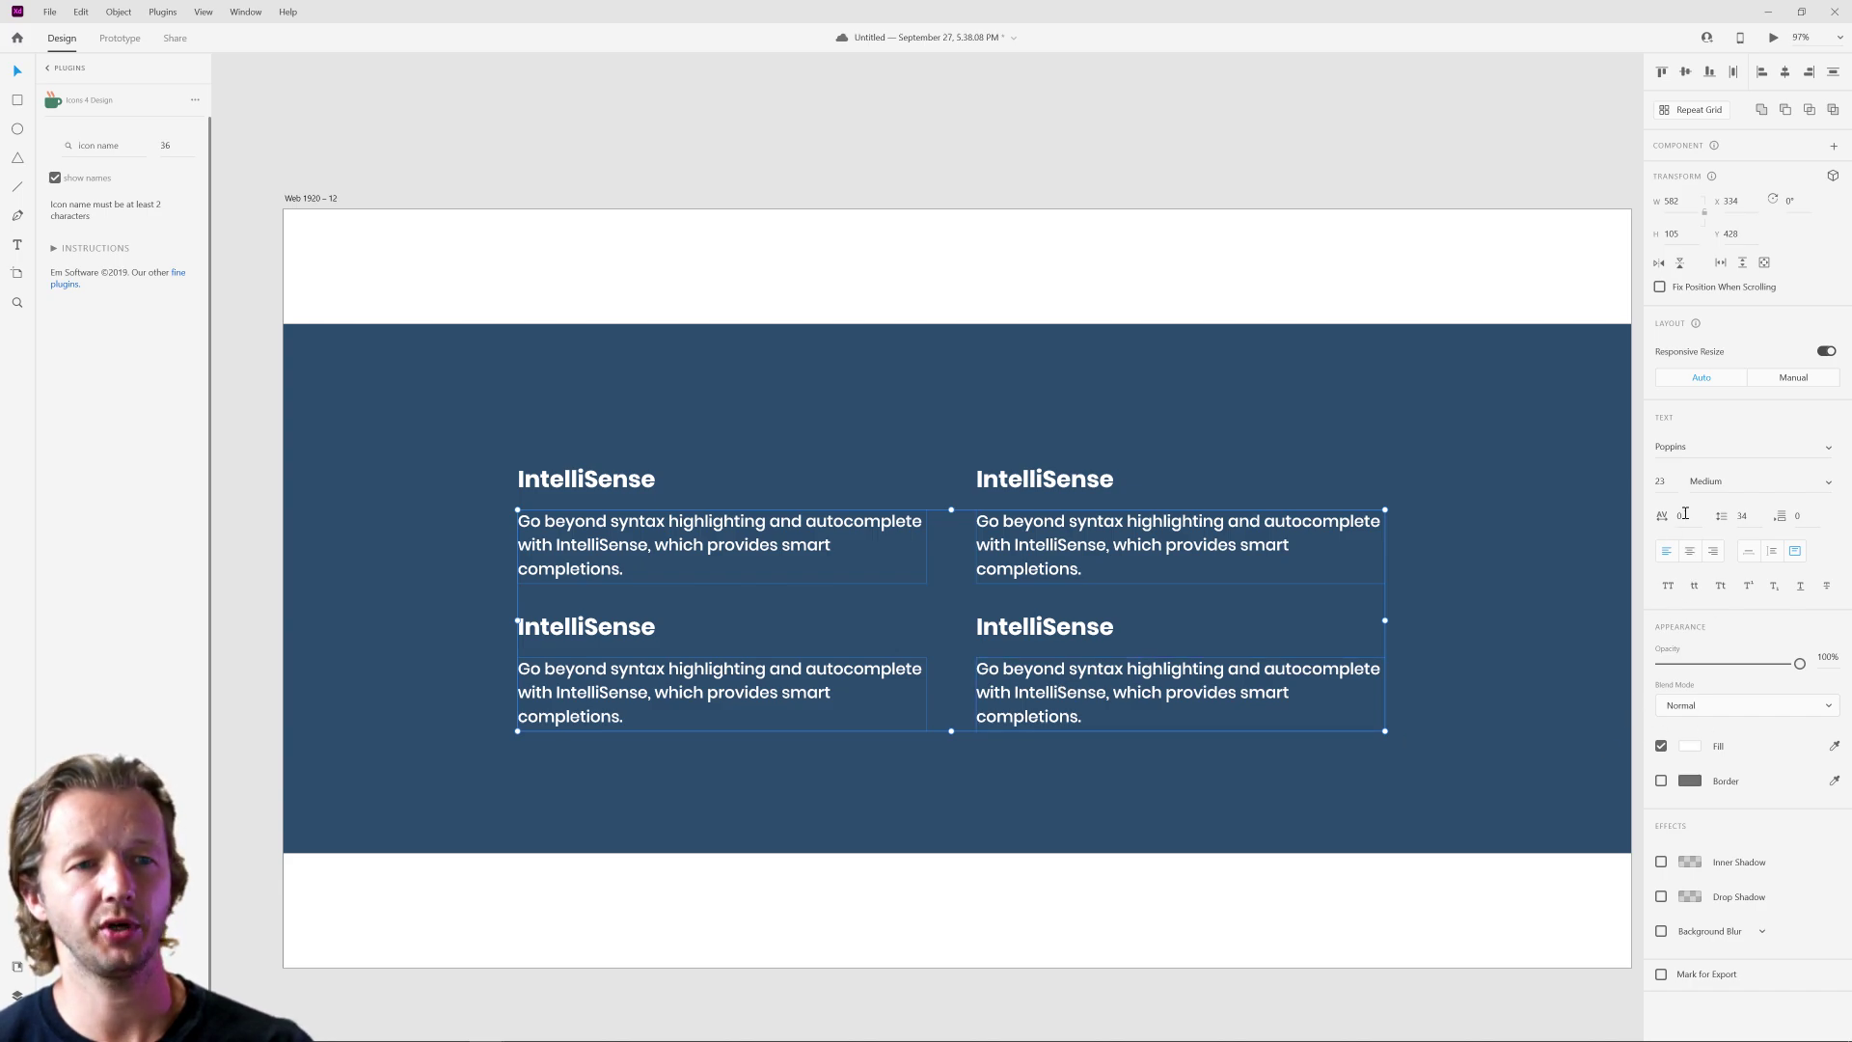
Tint the description paragraphs greyish blue #839CB5.
left_click(1689, 751)
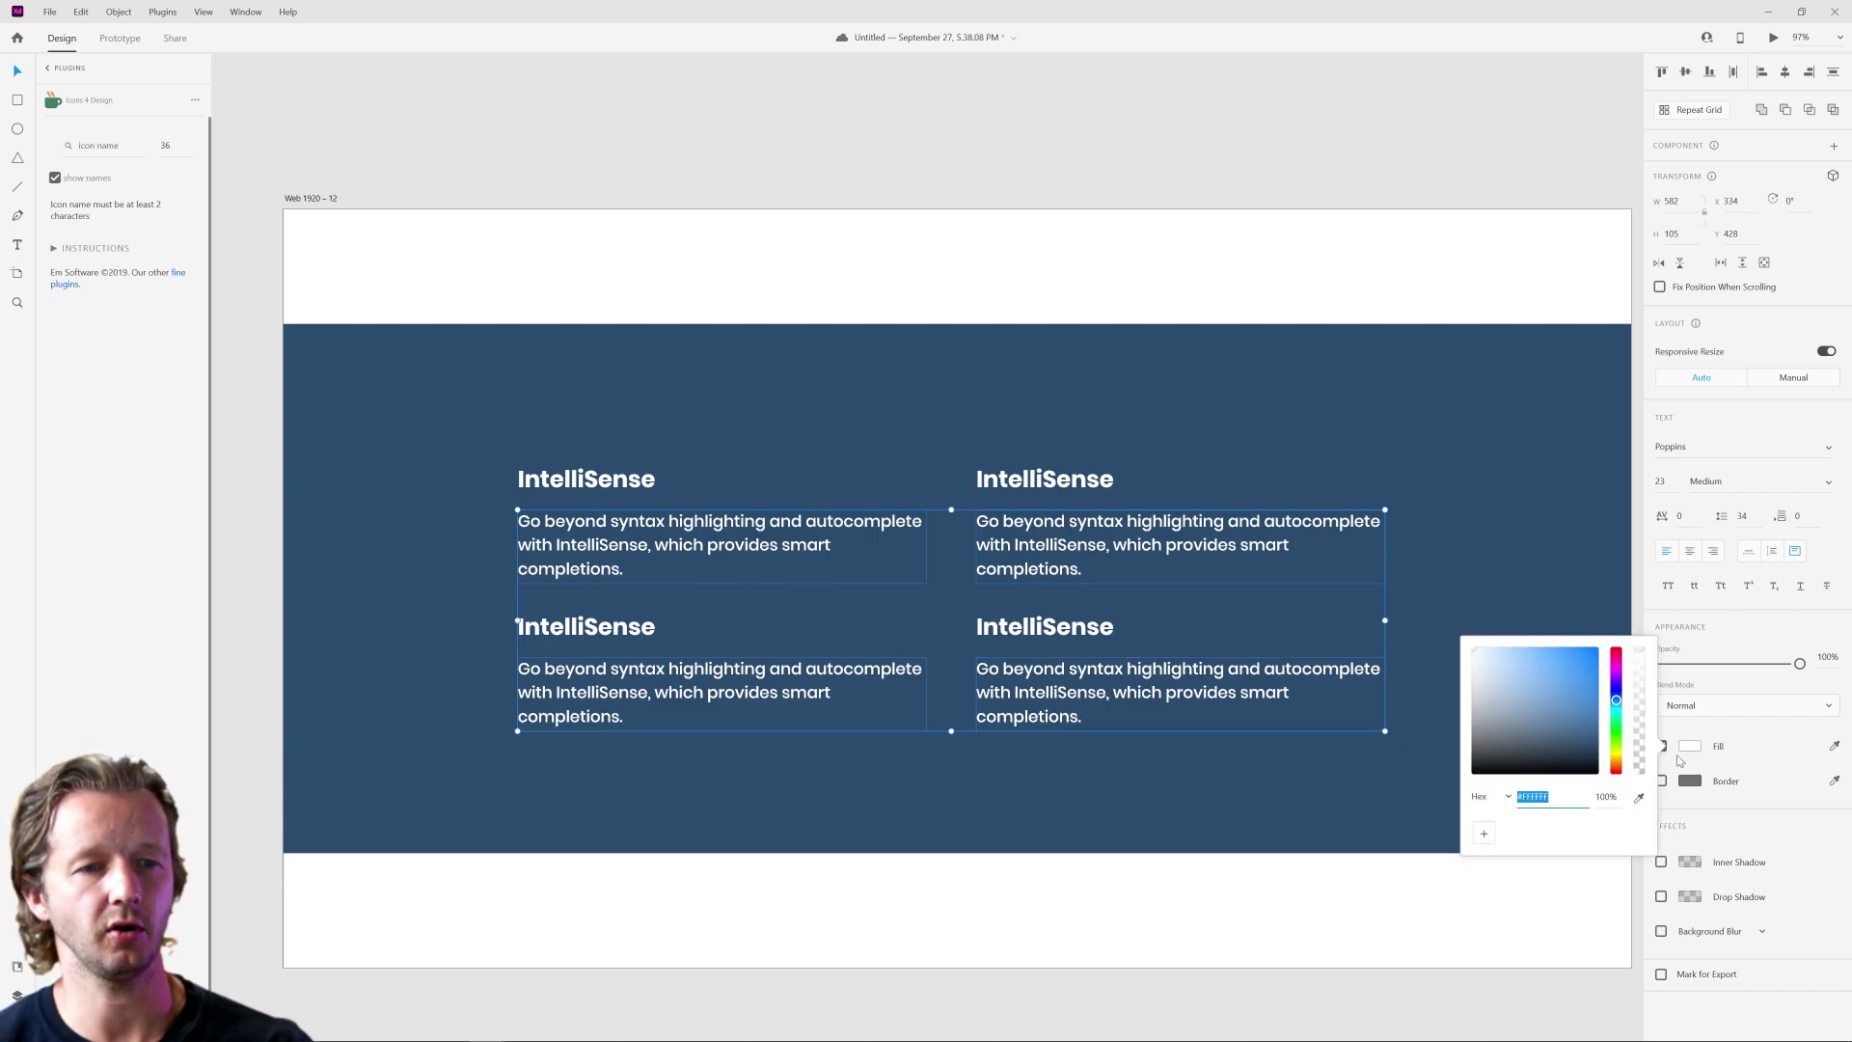
left_click_drag(1534, 675, 1508, 686)
key("Escape")
key("Escape")
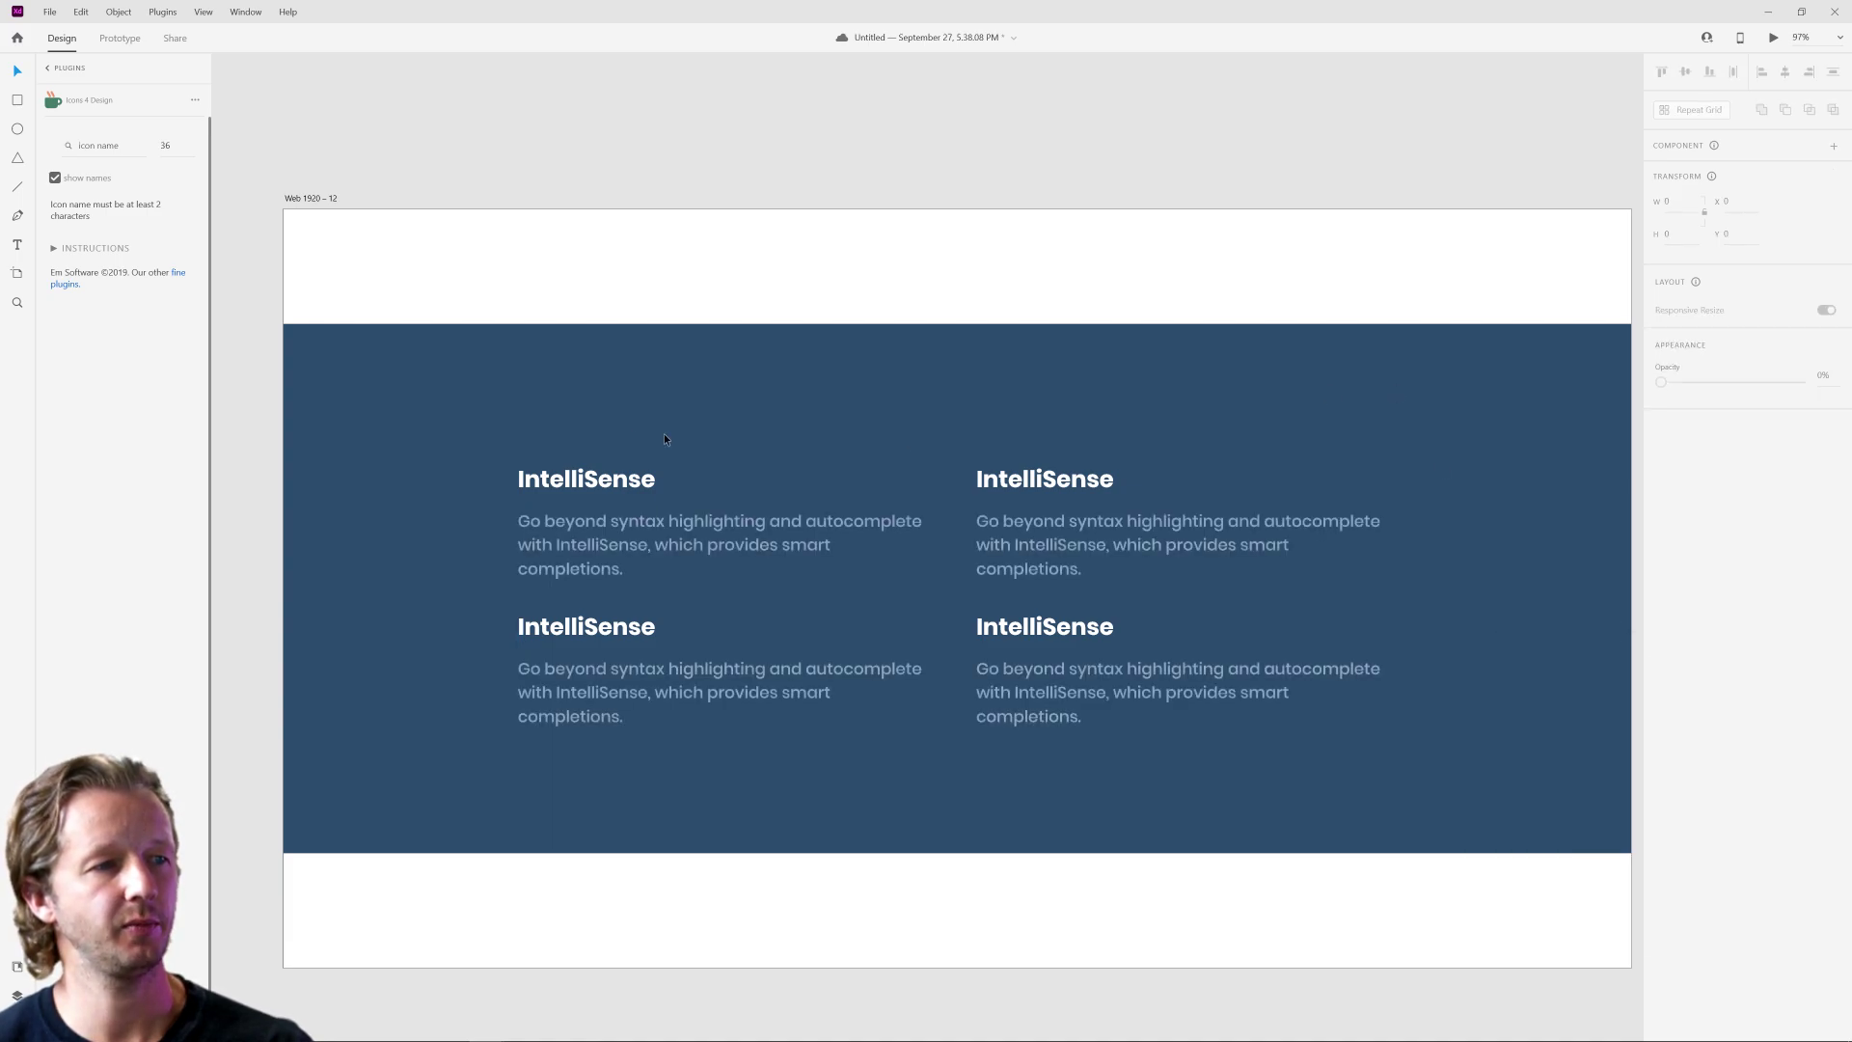
key("ctrl+z")
key("ctrl+z")
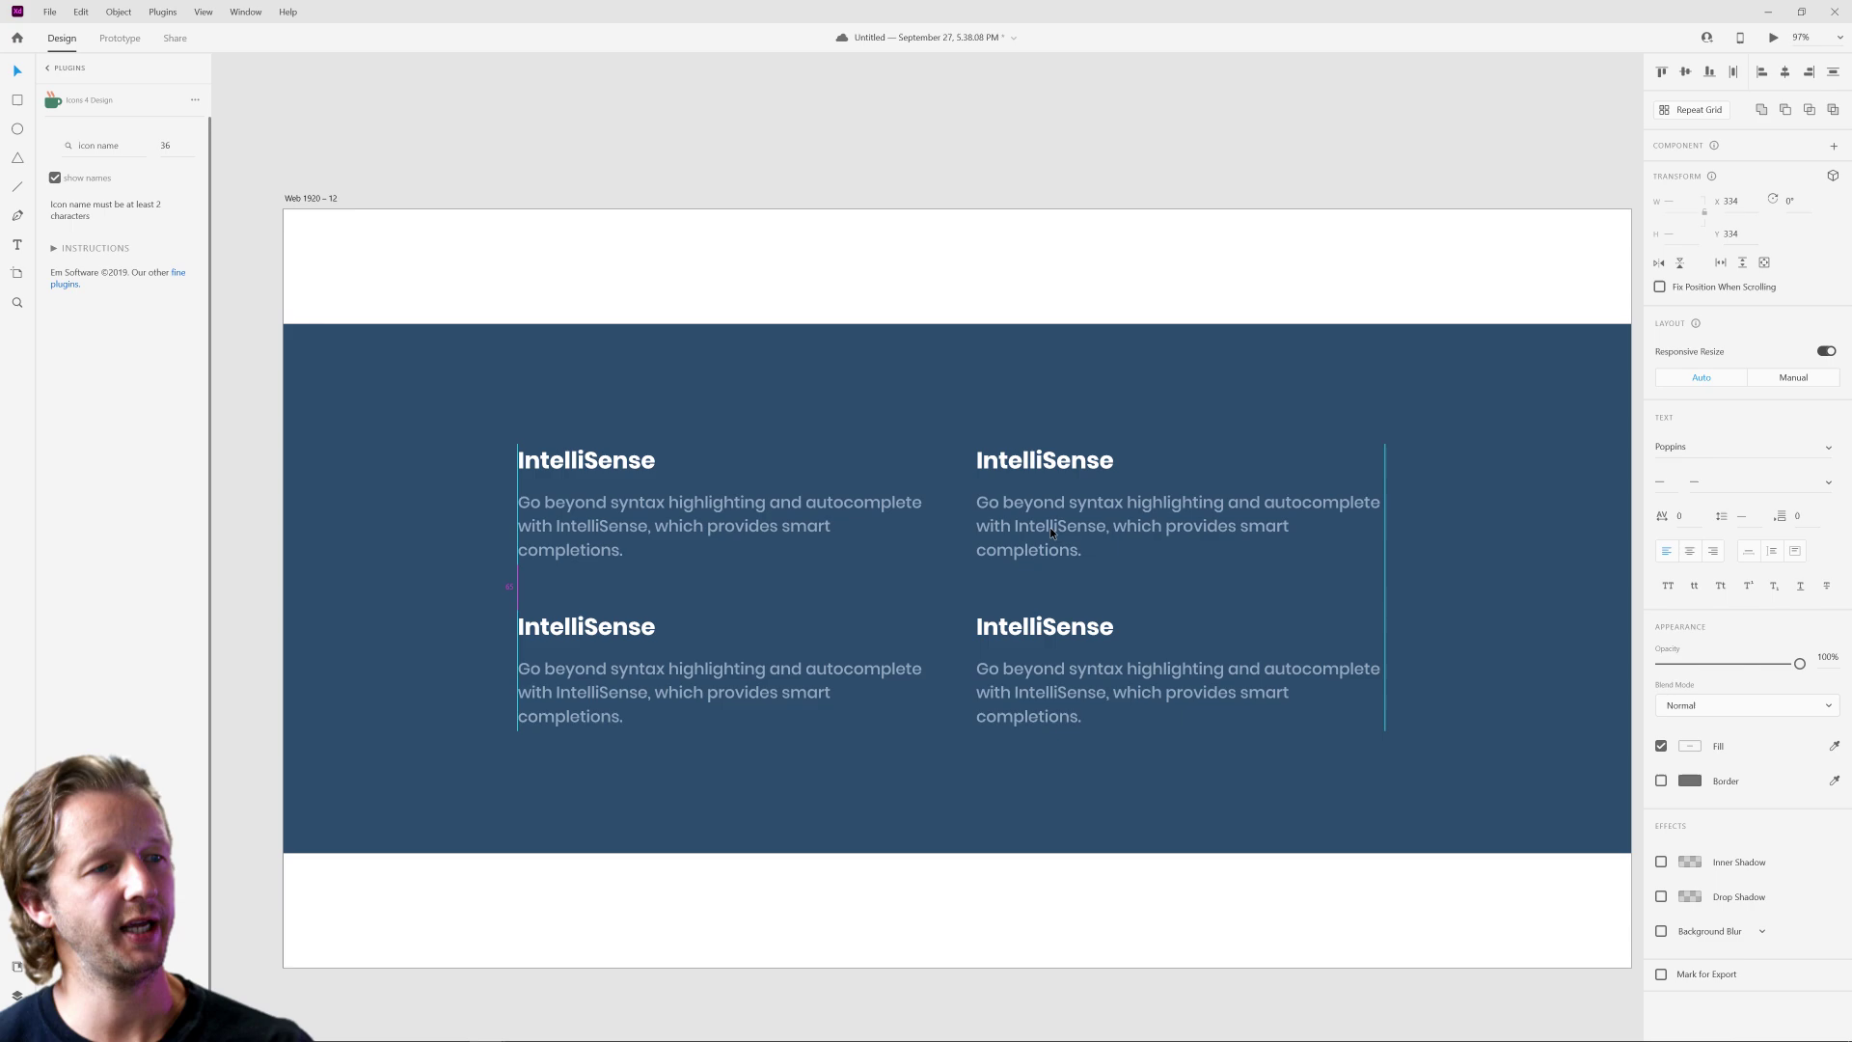
left_click_drag(440, 405, 1114, 709)
key("Escape")
Narrow the left and right pairs of description paragraphs so they rewrap.
left_click(890, 520)
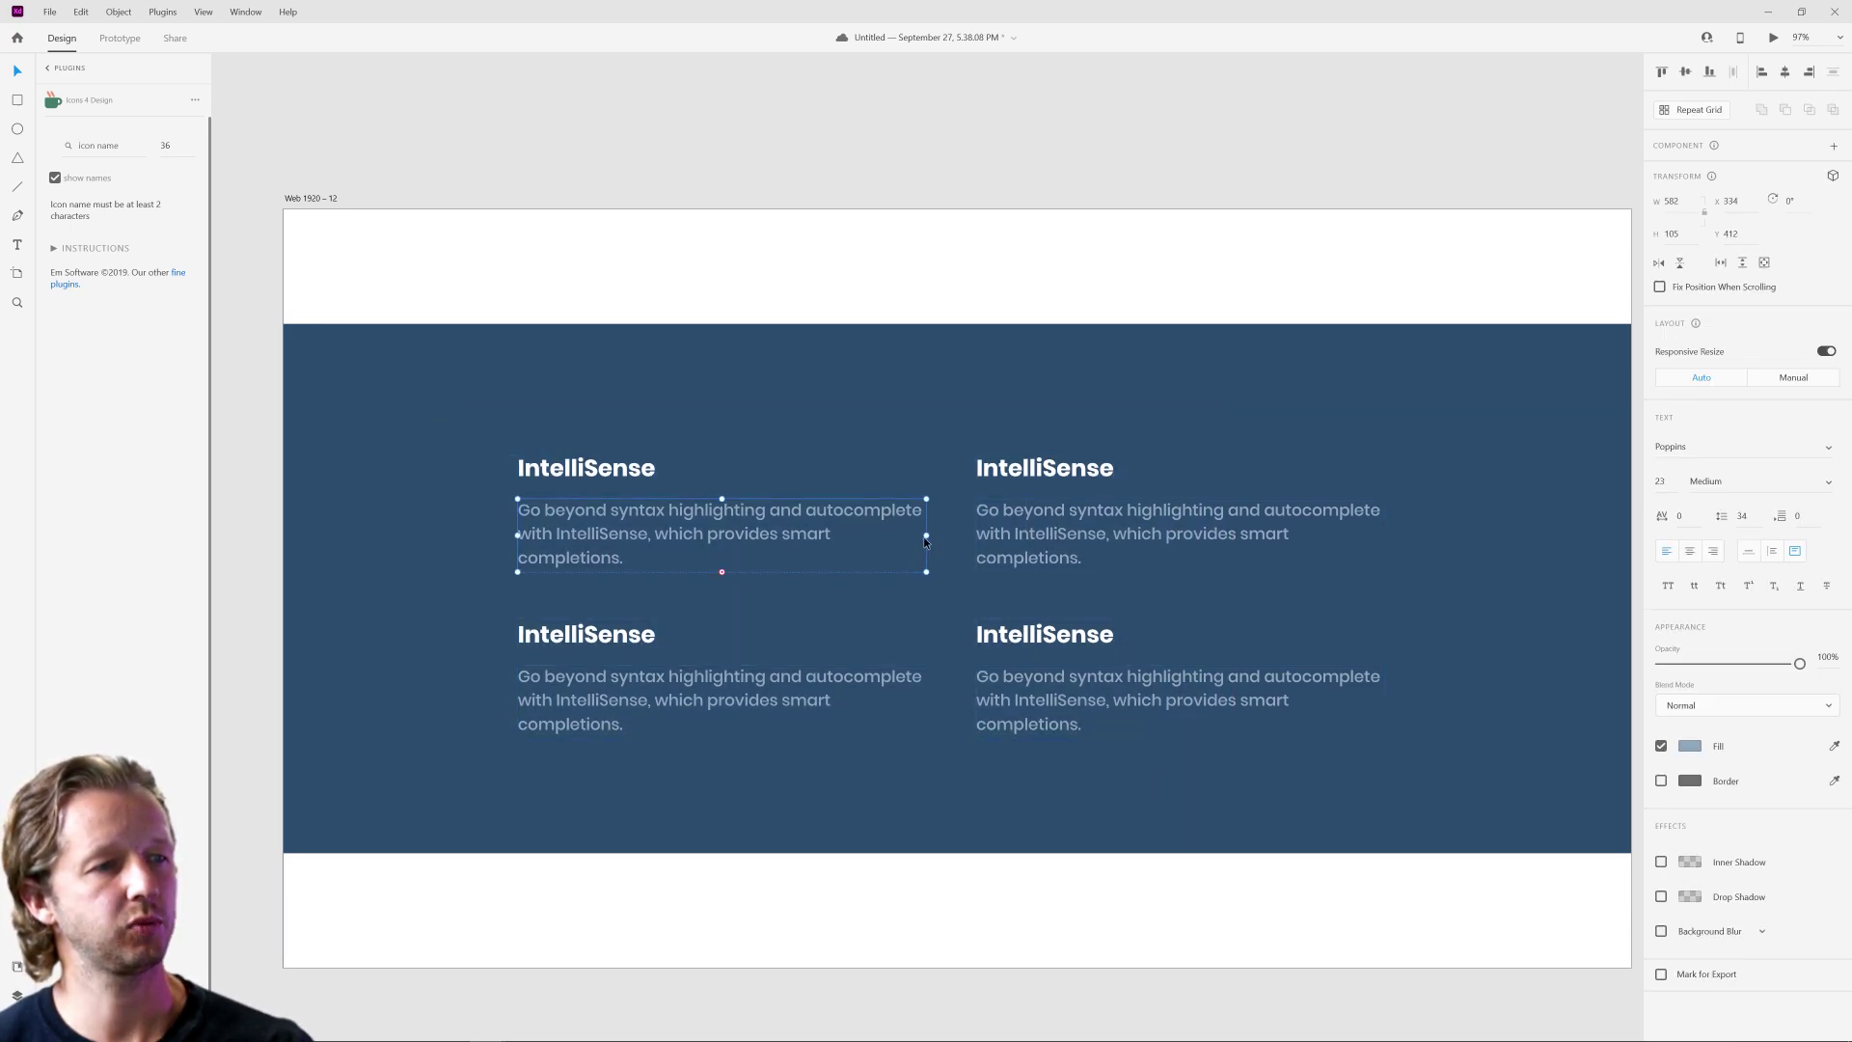
left_click(923, 667, "shift")
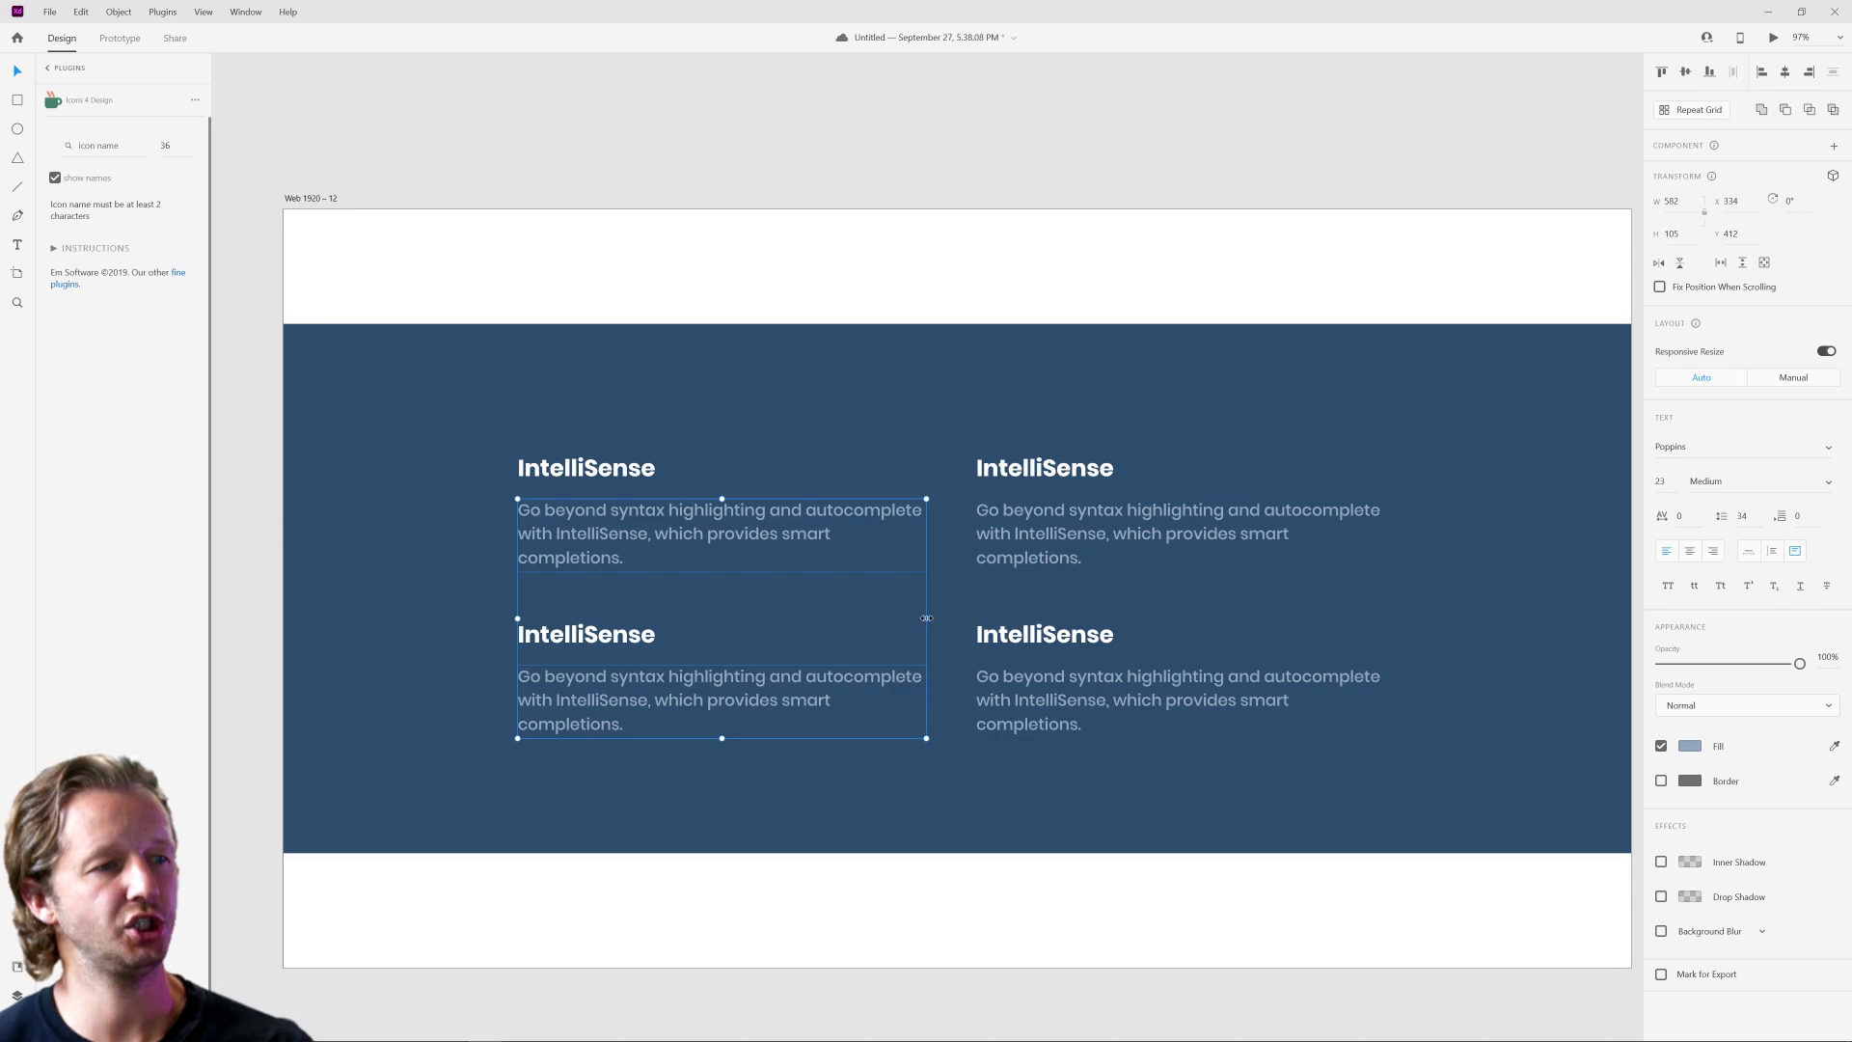
left_click_drag(926, 617, 912, 618)
left_click(1254, 554)
left_click(1360, 703, "shift")
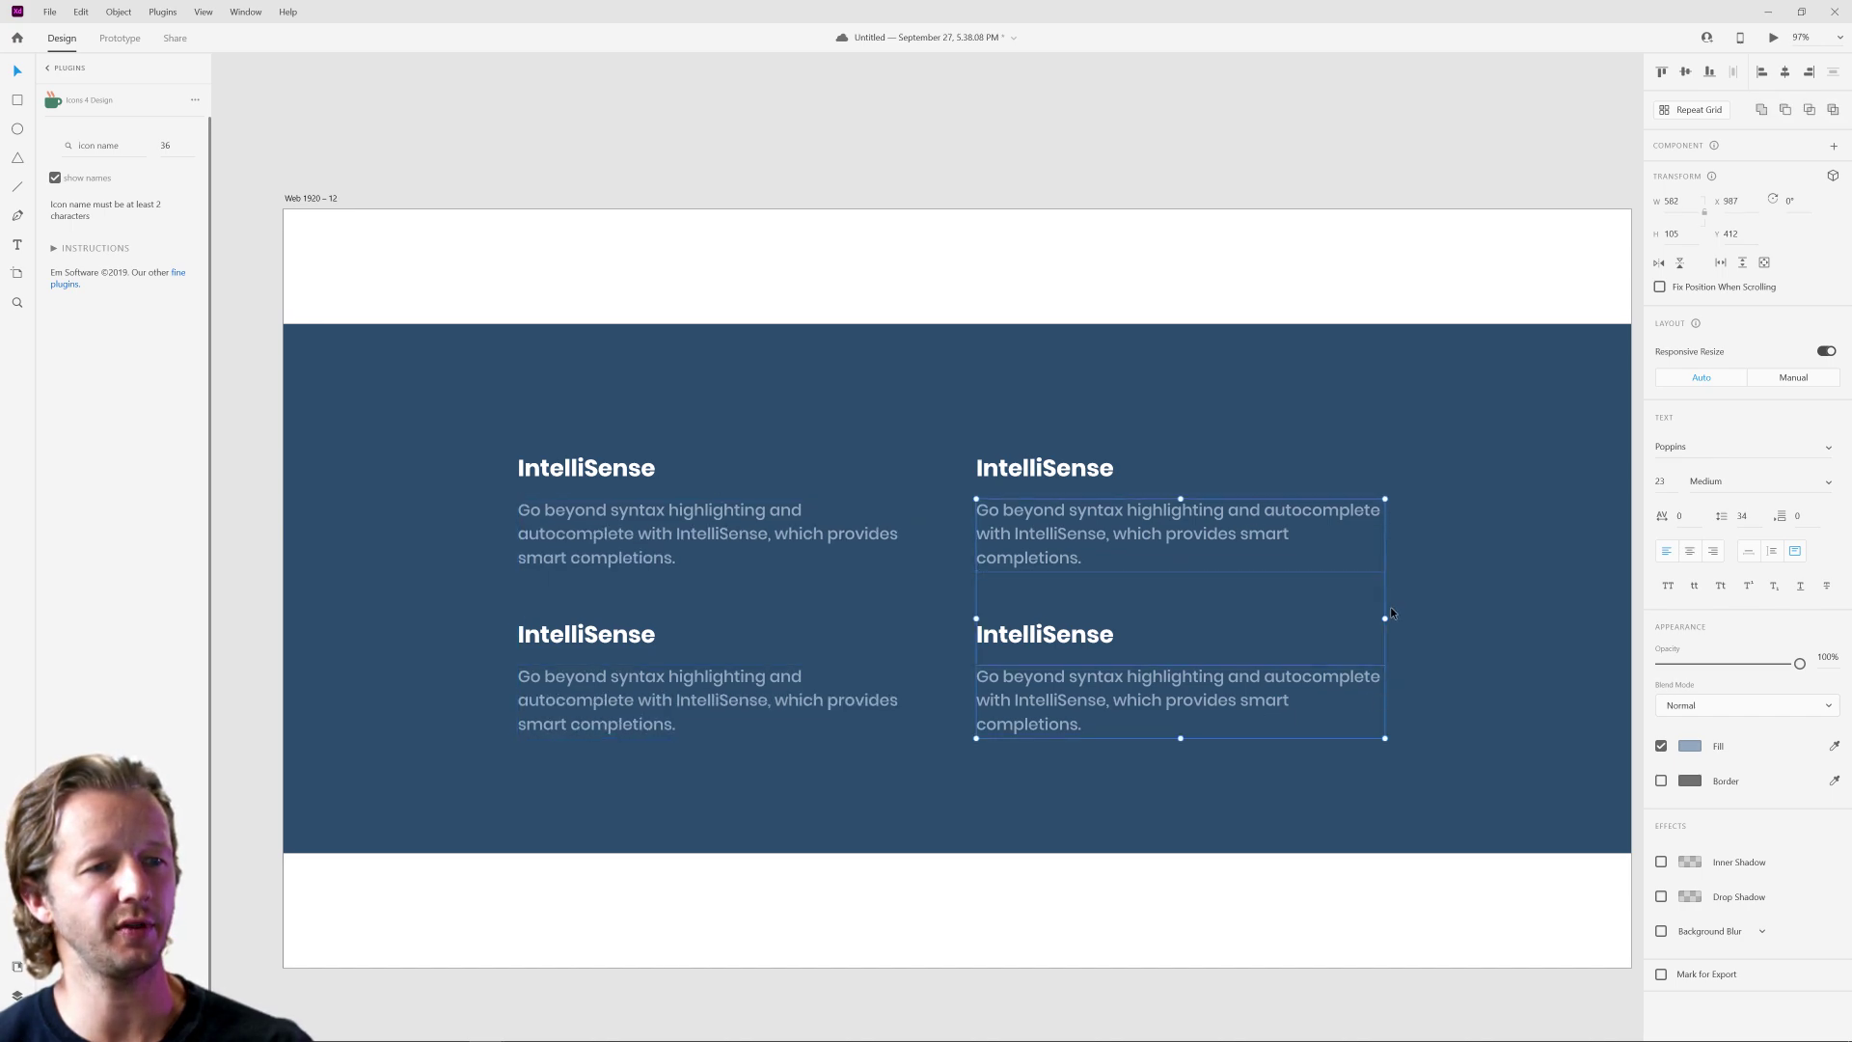
left_click_drag(1383, 618, 1360, 617)
left_click(1431, 611)
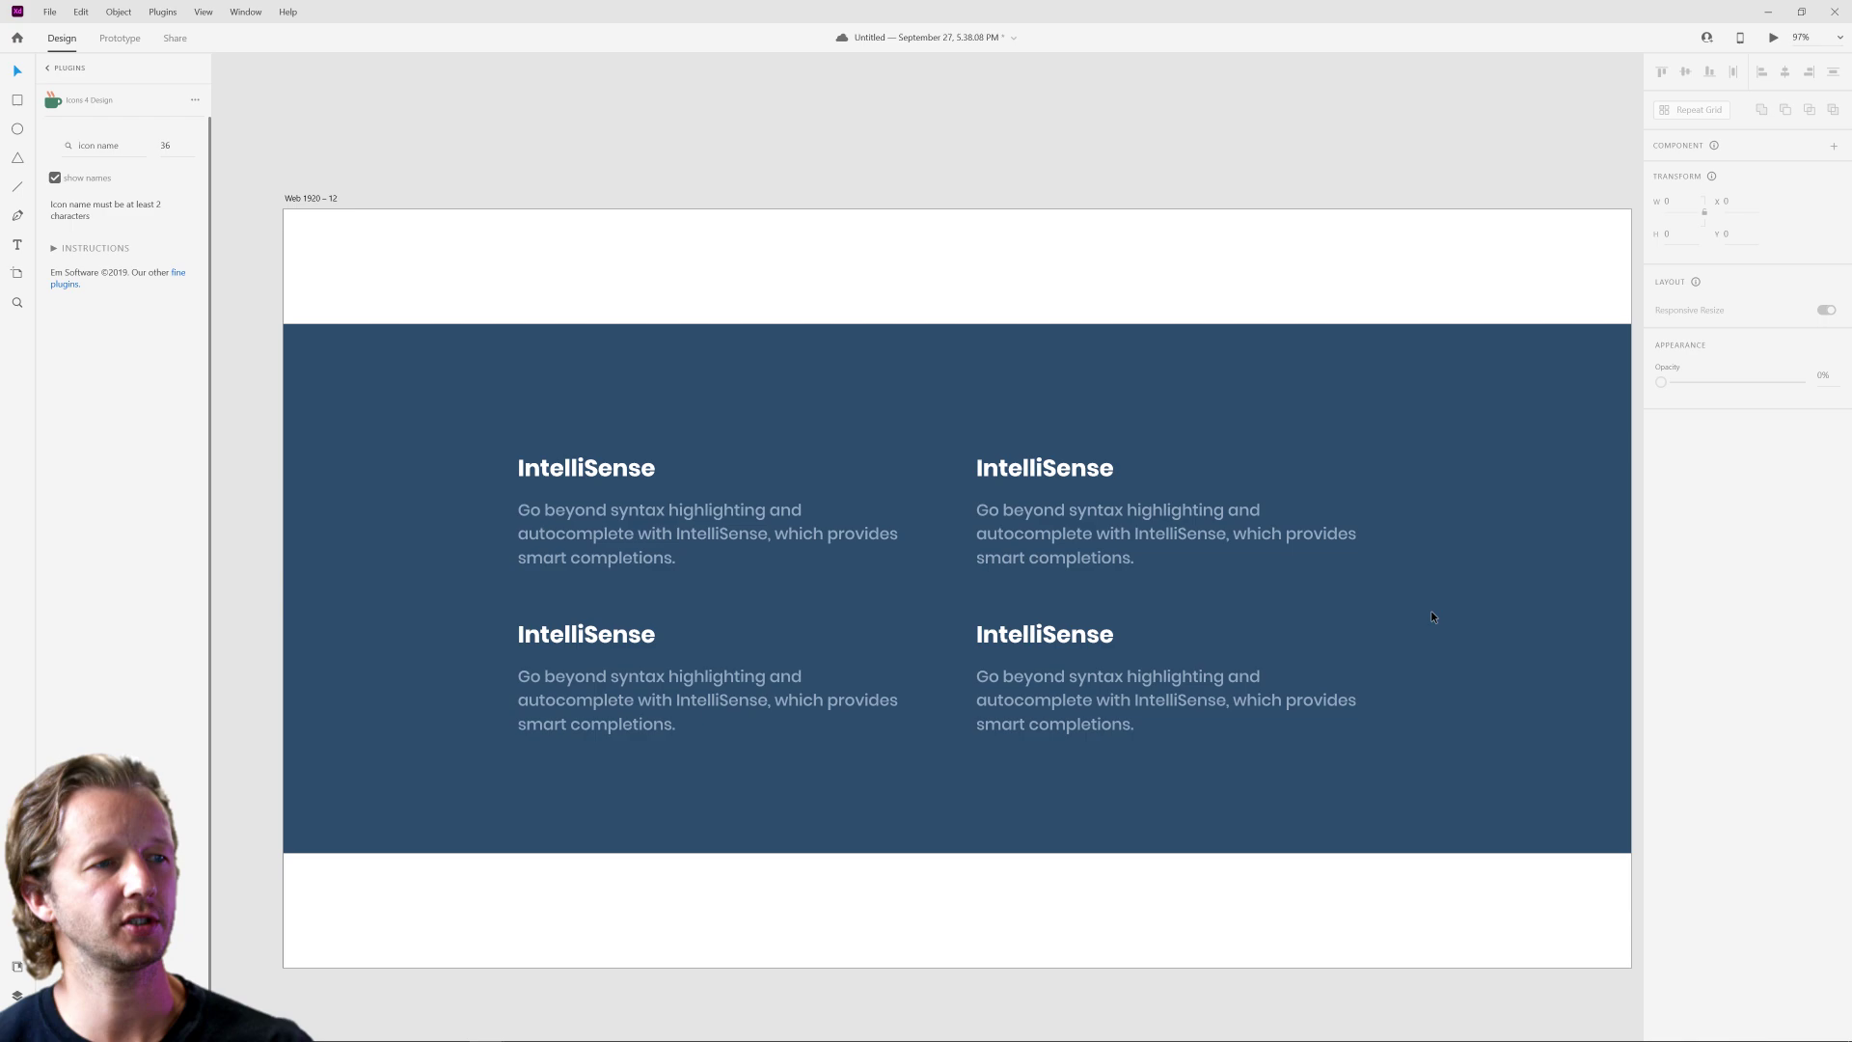
Compare the text-only IntelliSense artboard's text blocks with the white-card artboard's paragraphs and card.
scroll(783, 407, "down", 2)
scroll(783, 413, "down", 3)
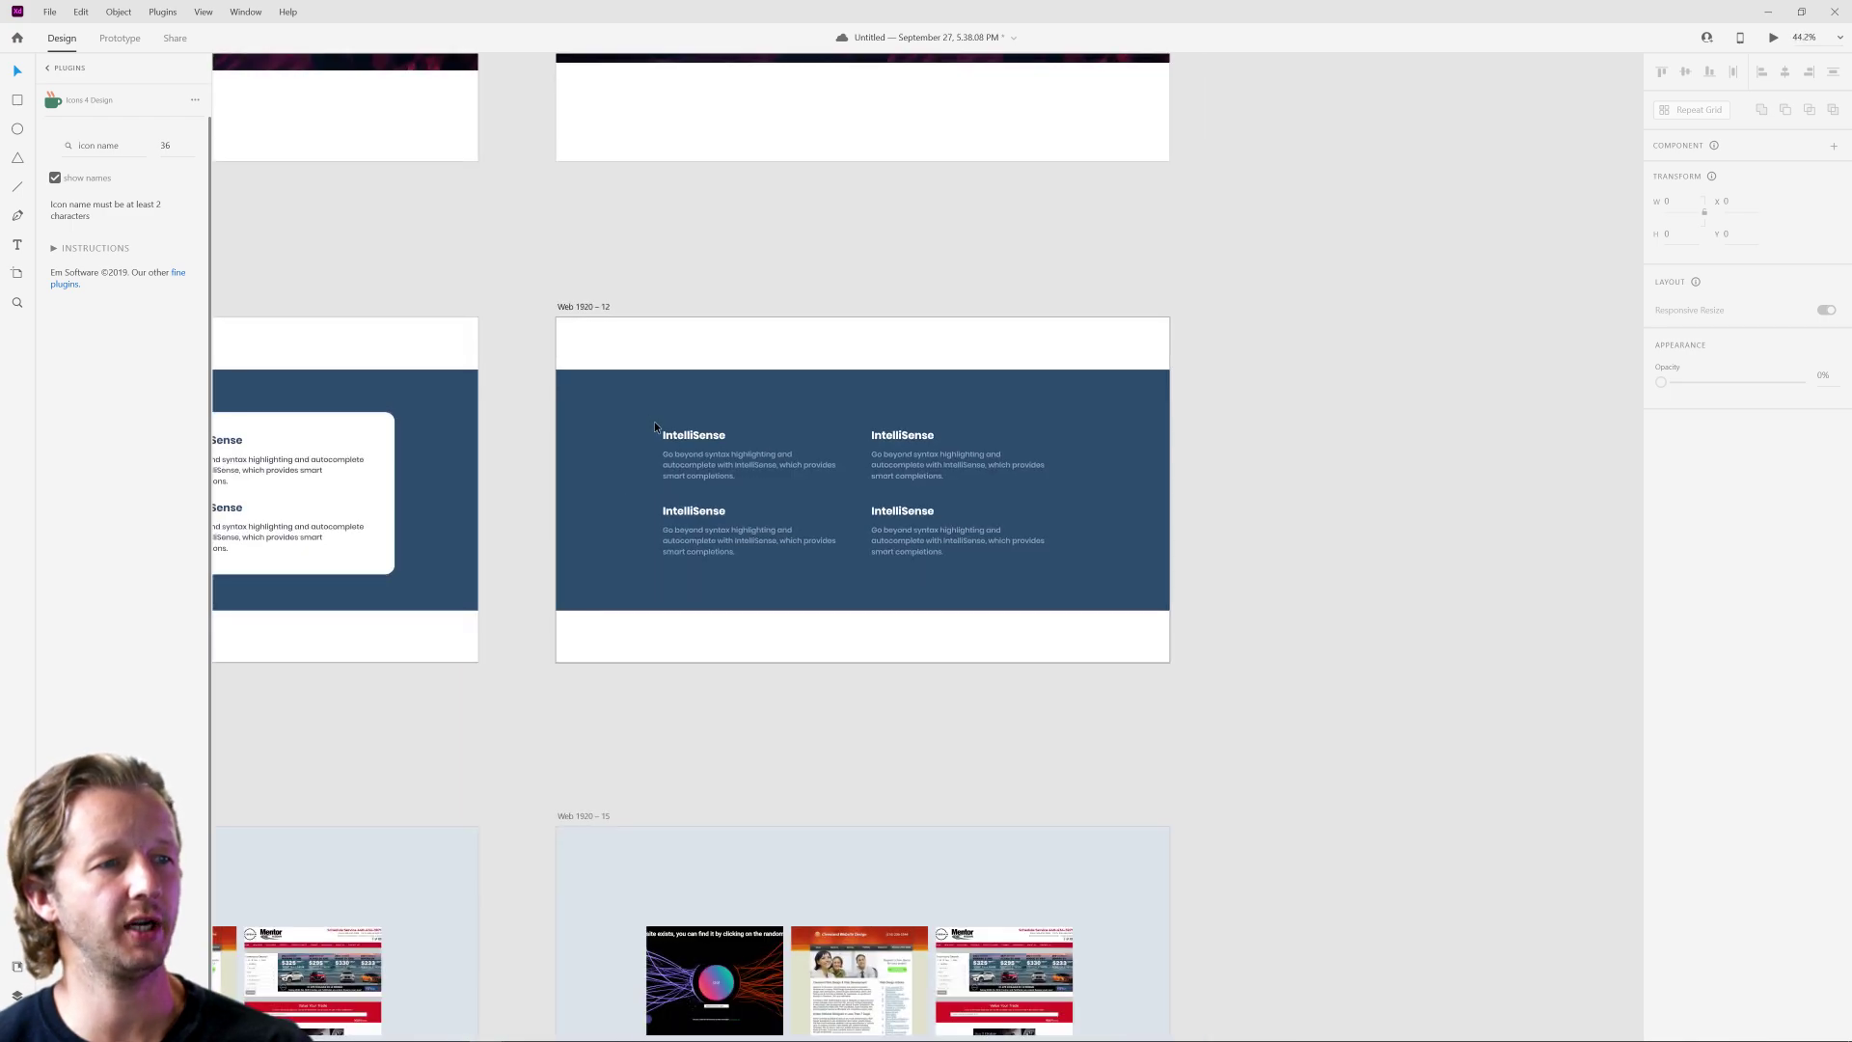
left_click_drag(609, 409, 1058, 581)
key("Escape")
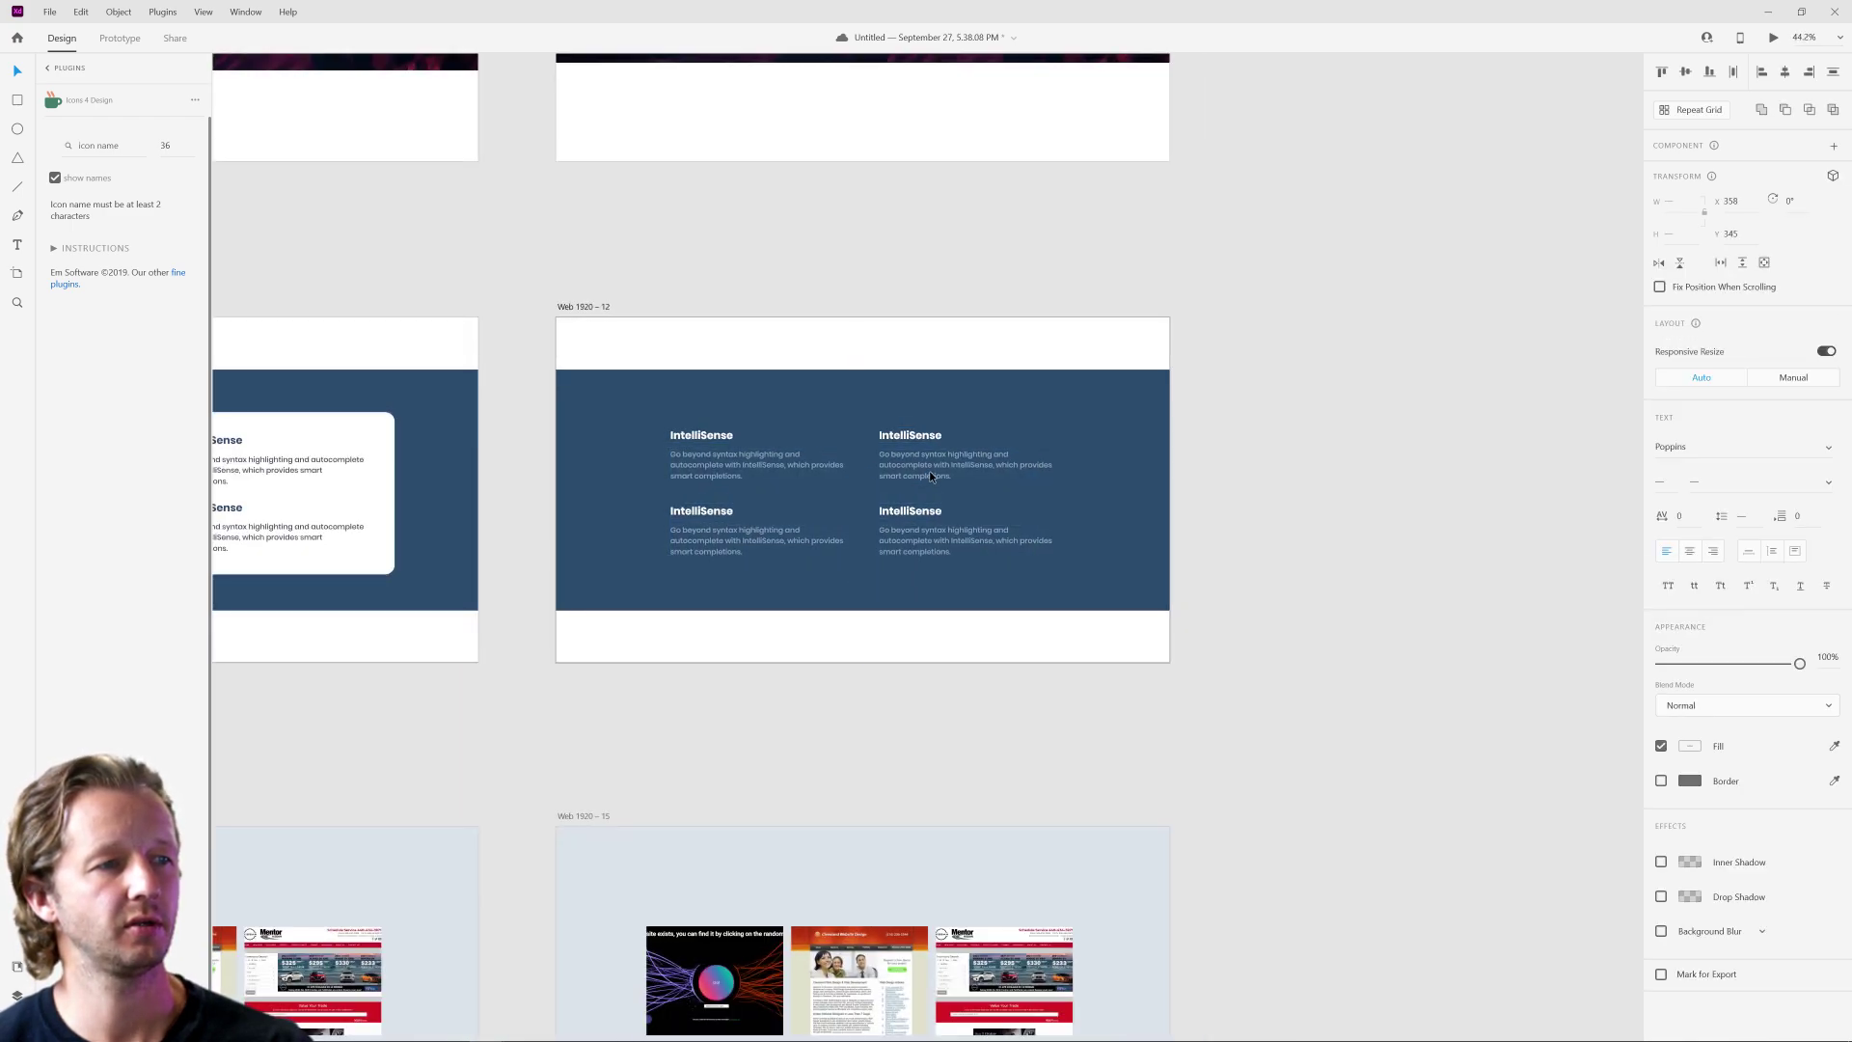
left_click_drag(837, 495, 1276, 496)
scroll(703, 492, "up", 5)
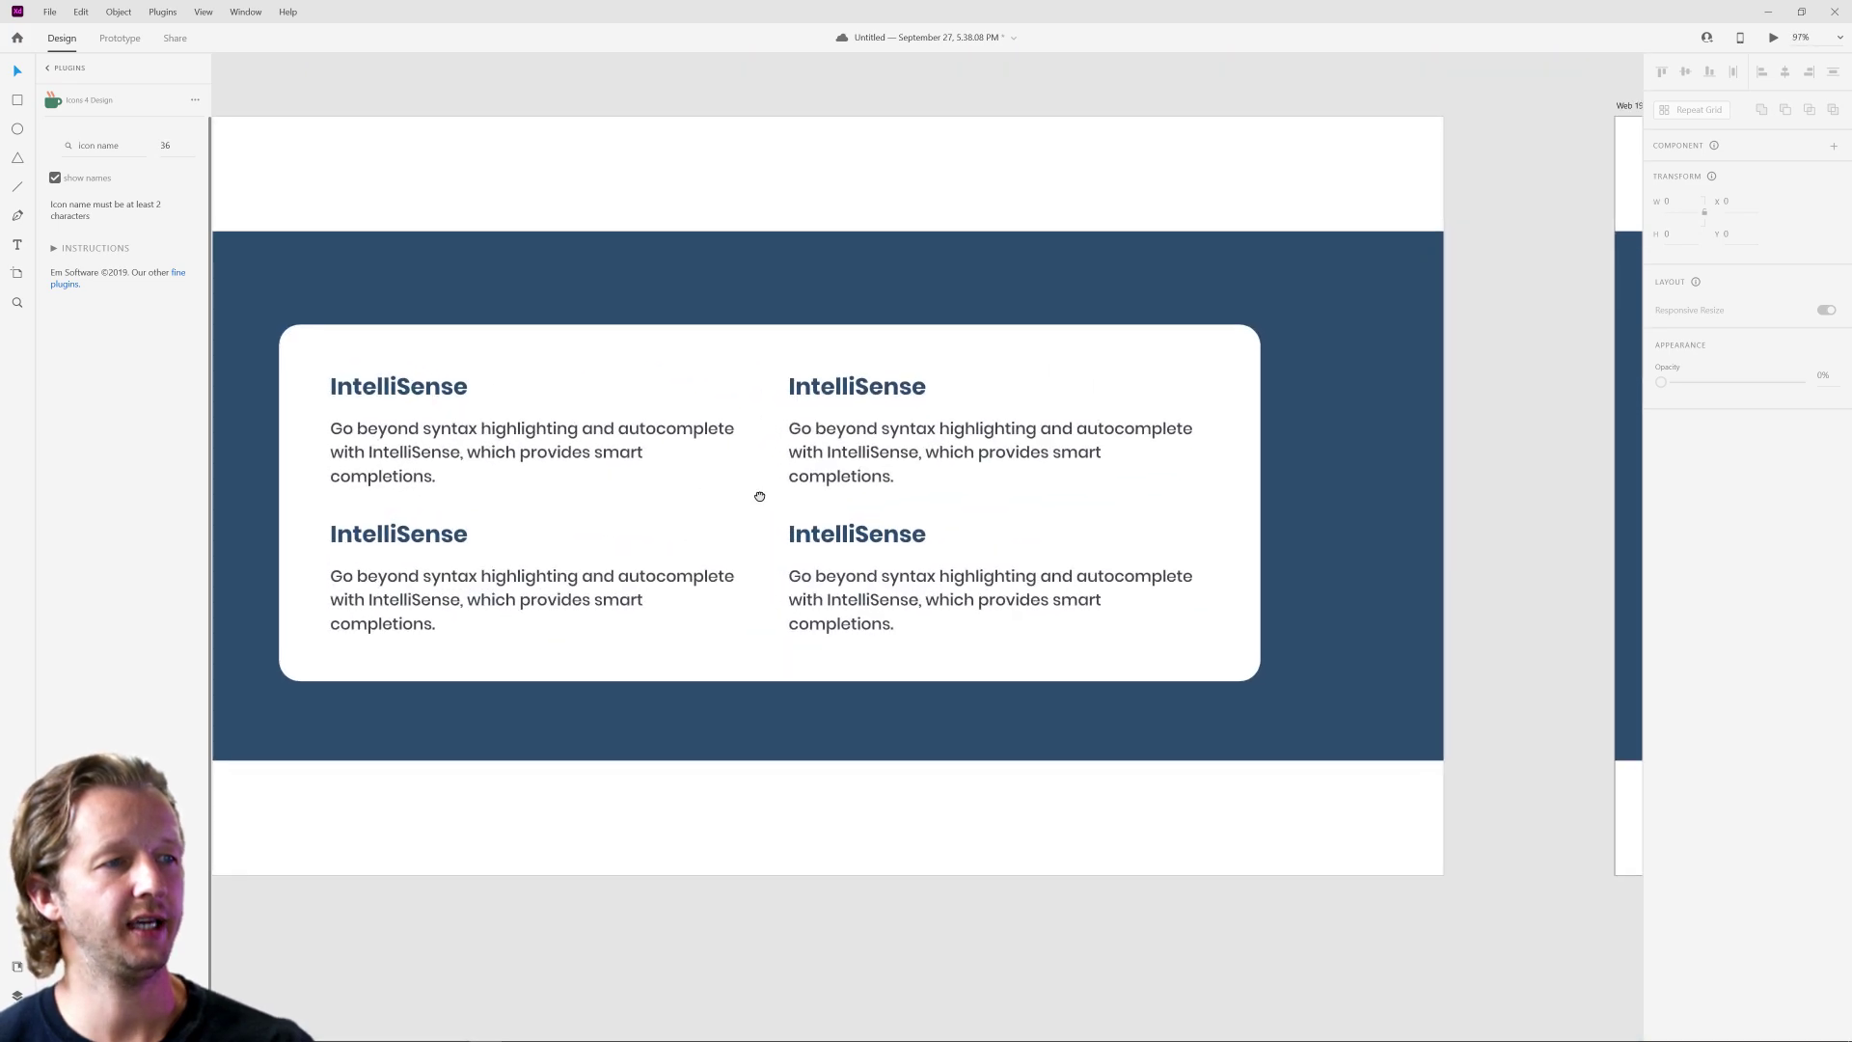
left_click(1056, 447)
key("Escape")
left_click(1310, 372)
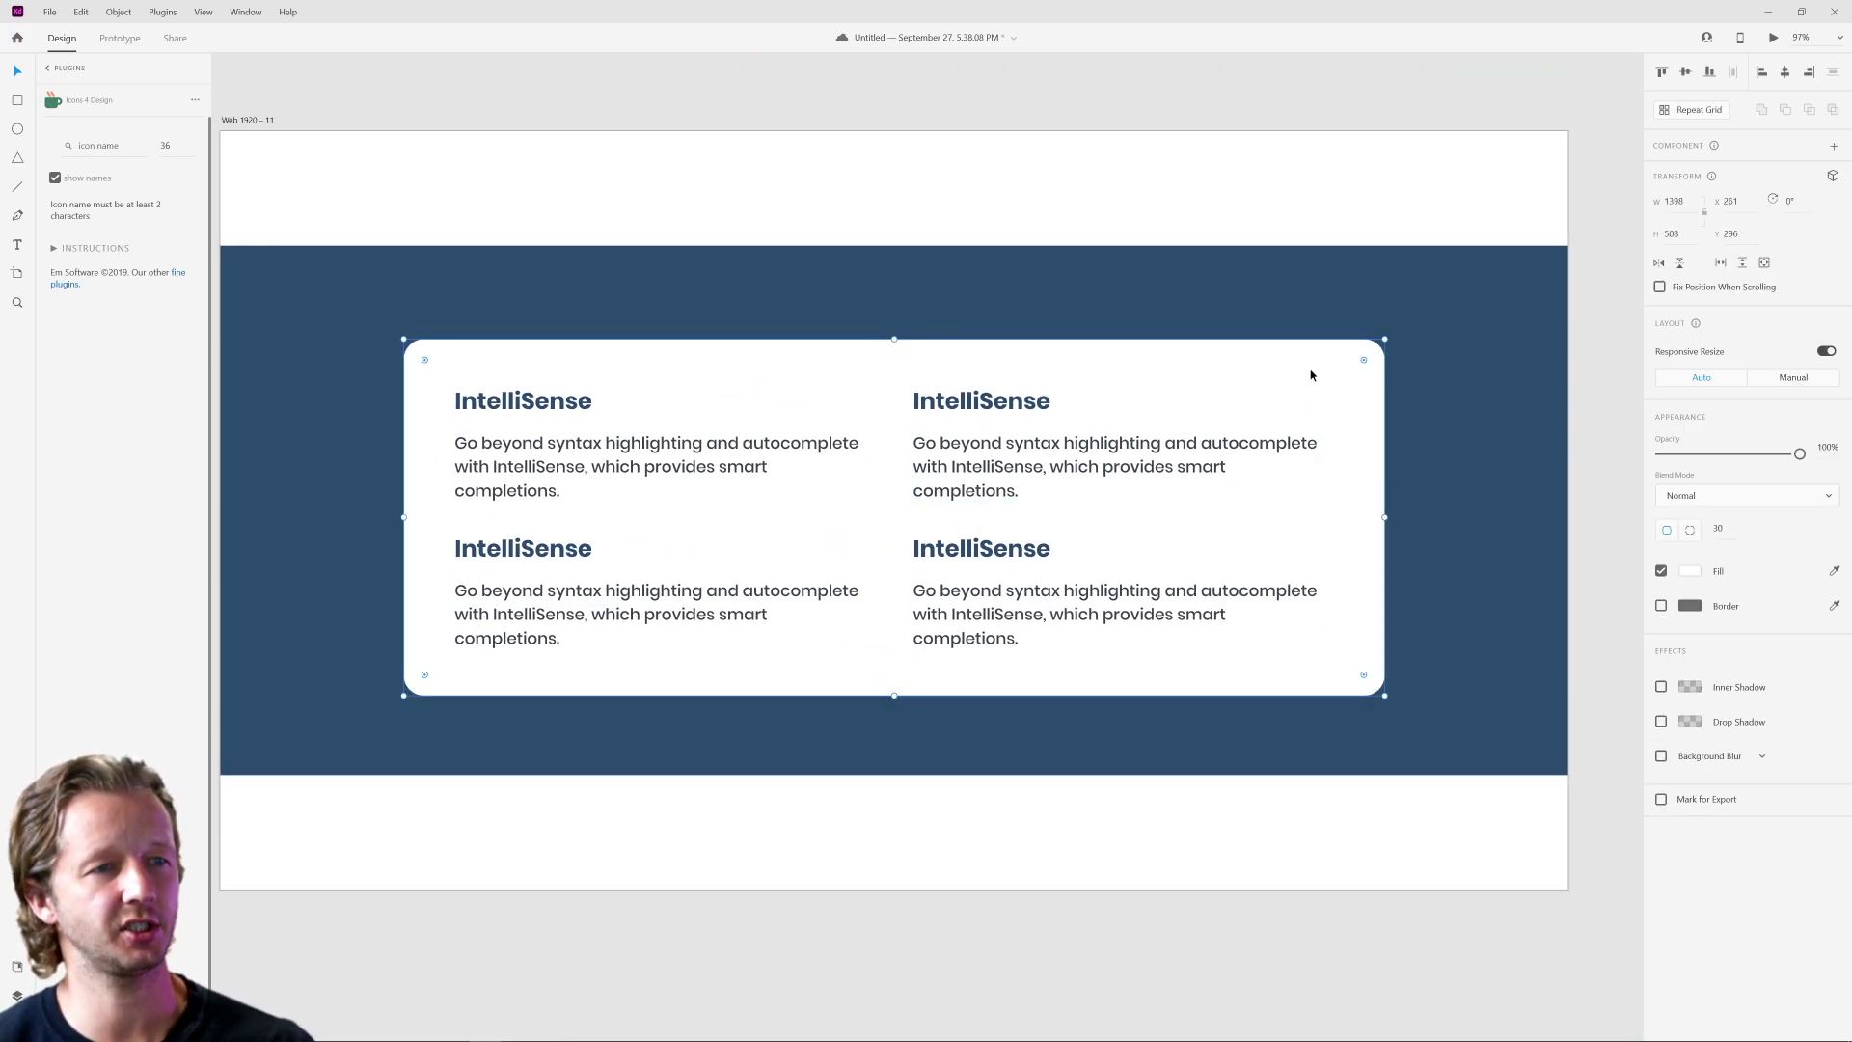
key("Escape")
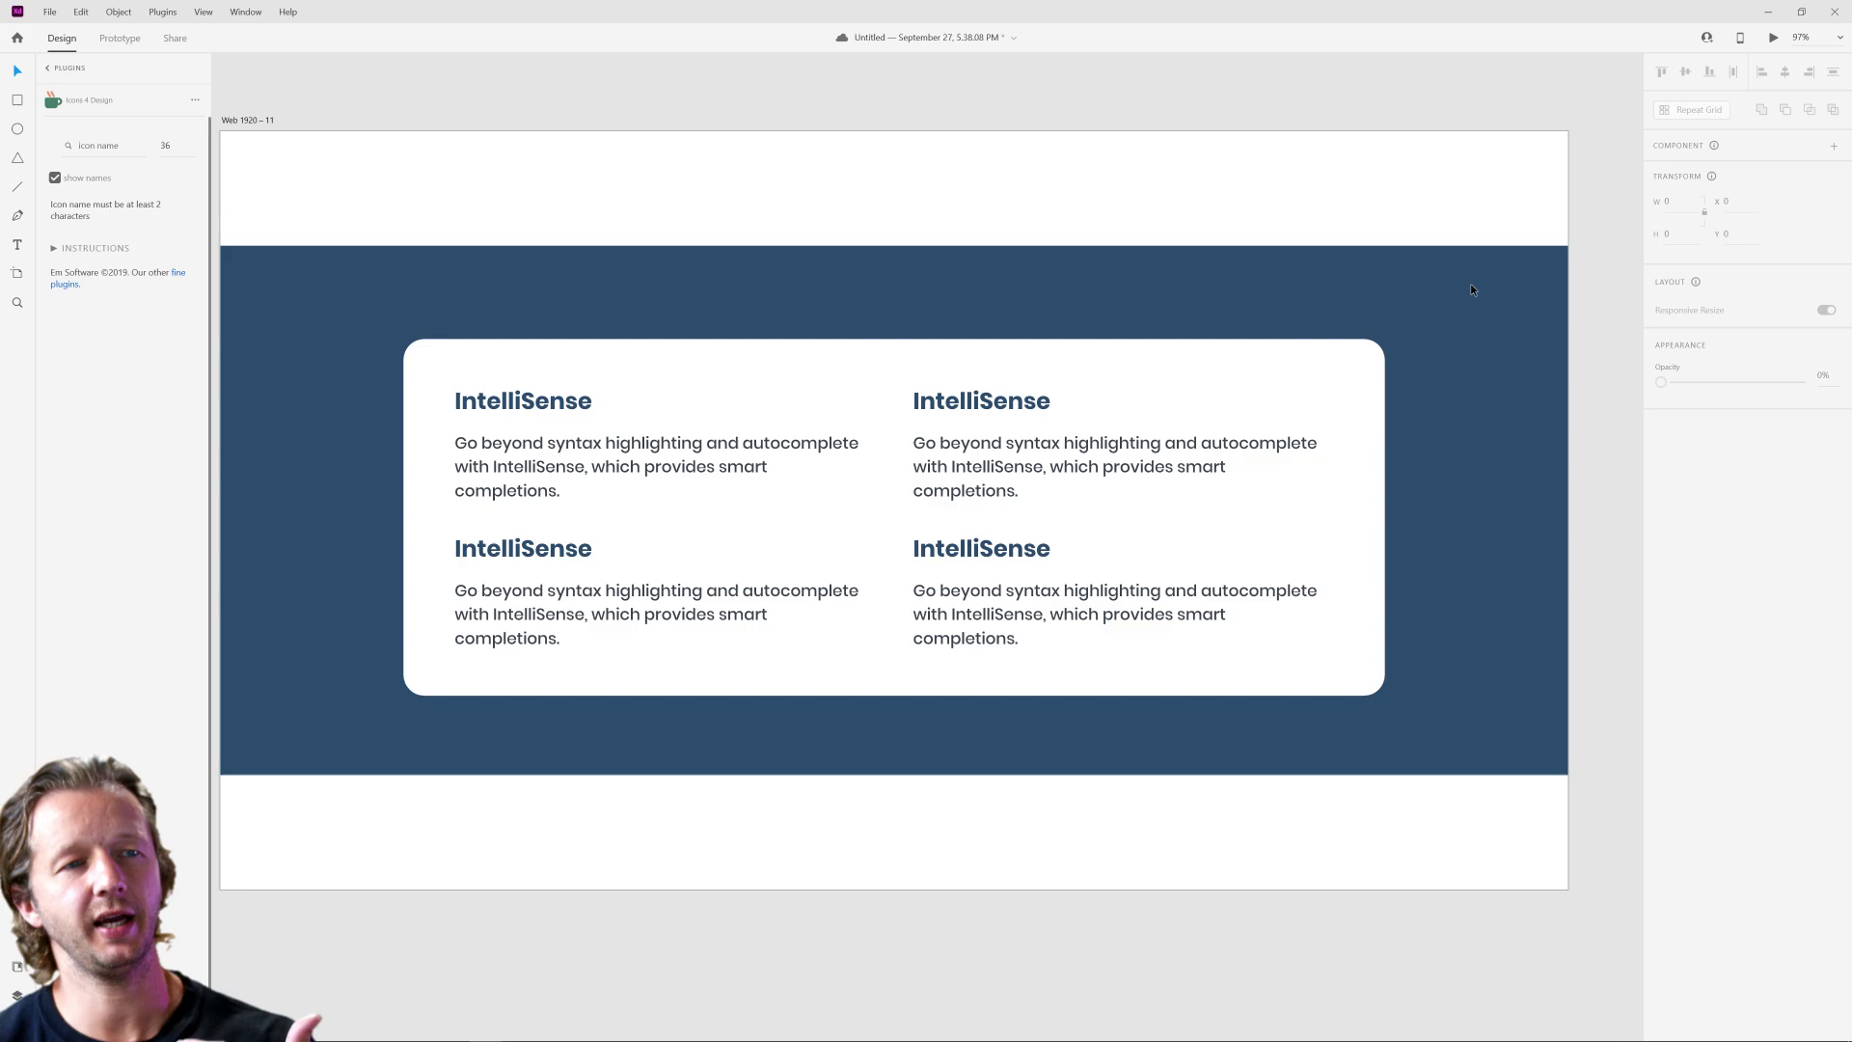
left_click(1282, 401)
key("Escape")
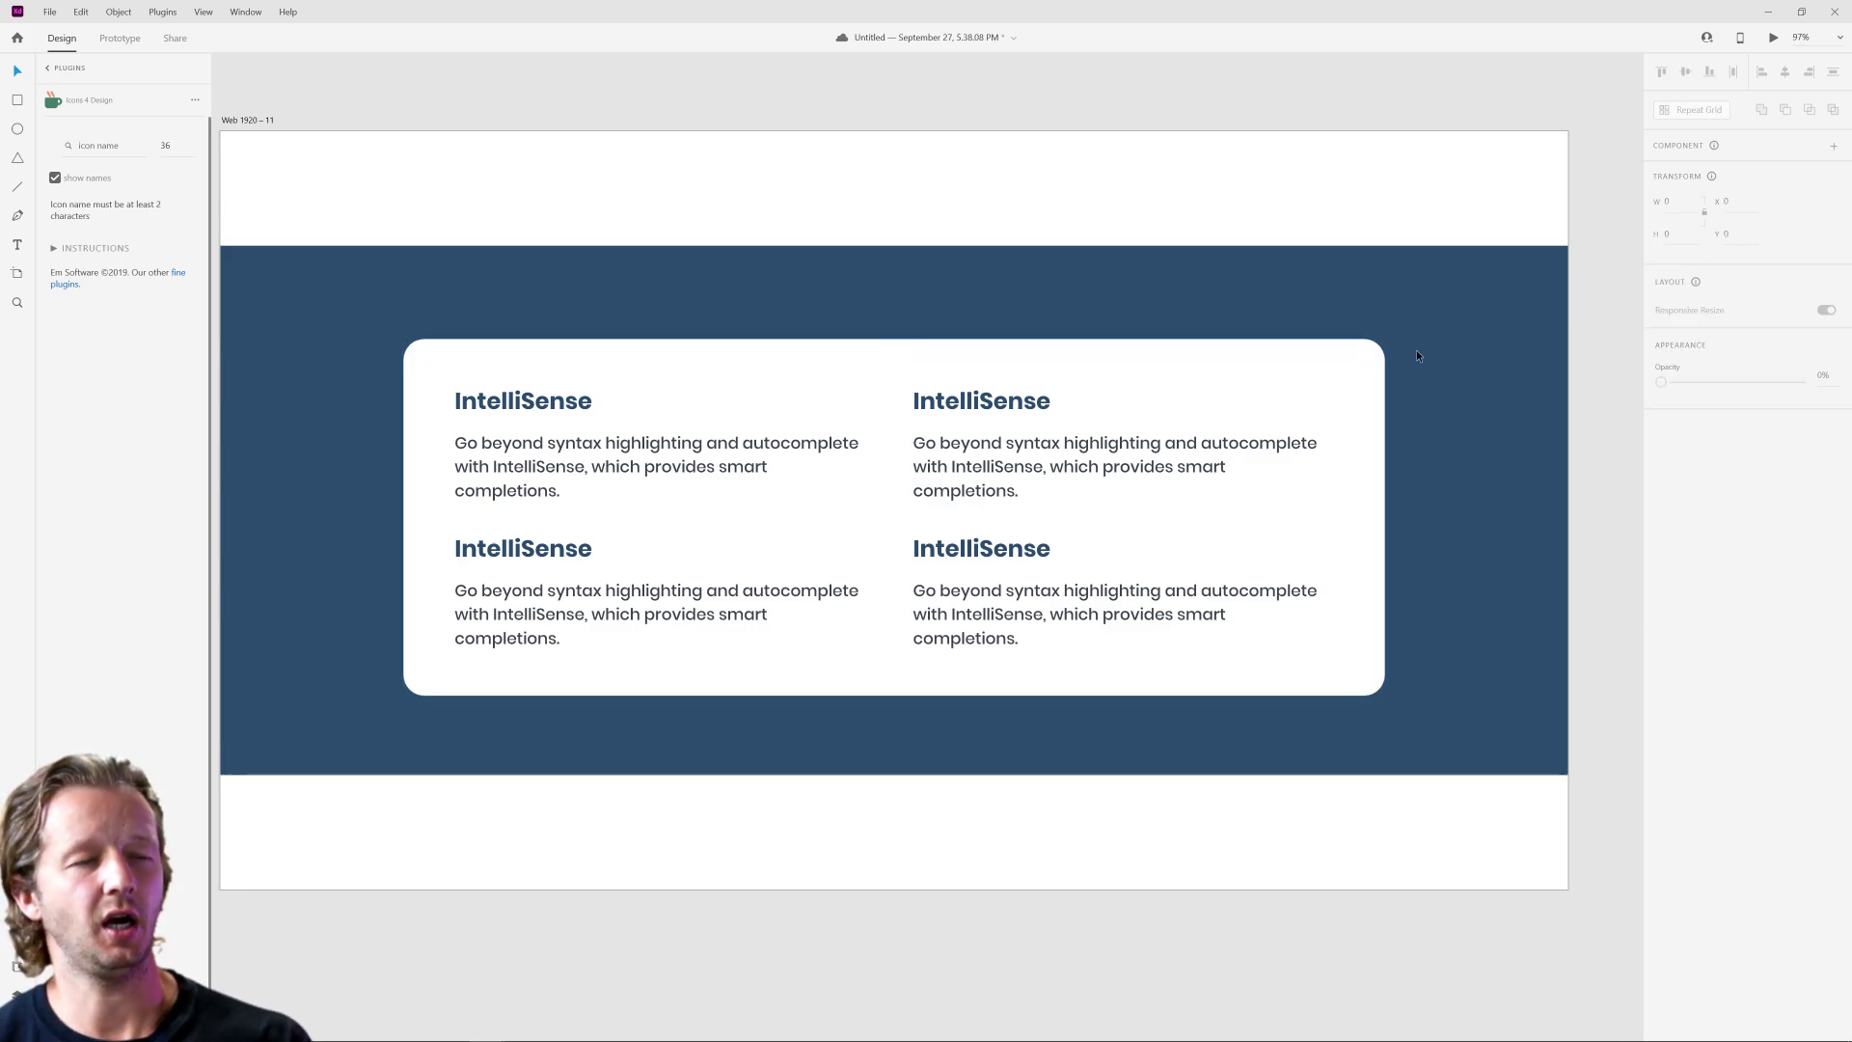
Alt-drag the text-only artboard to the right, creating the copy Web 1920 – 13.
scroll(1416, 356, "down", 3)
scroll(973, 360, "right", 5)
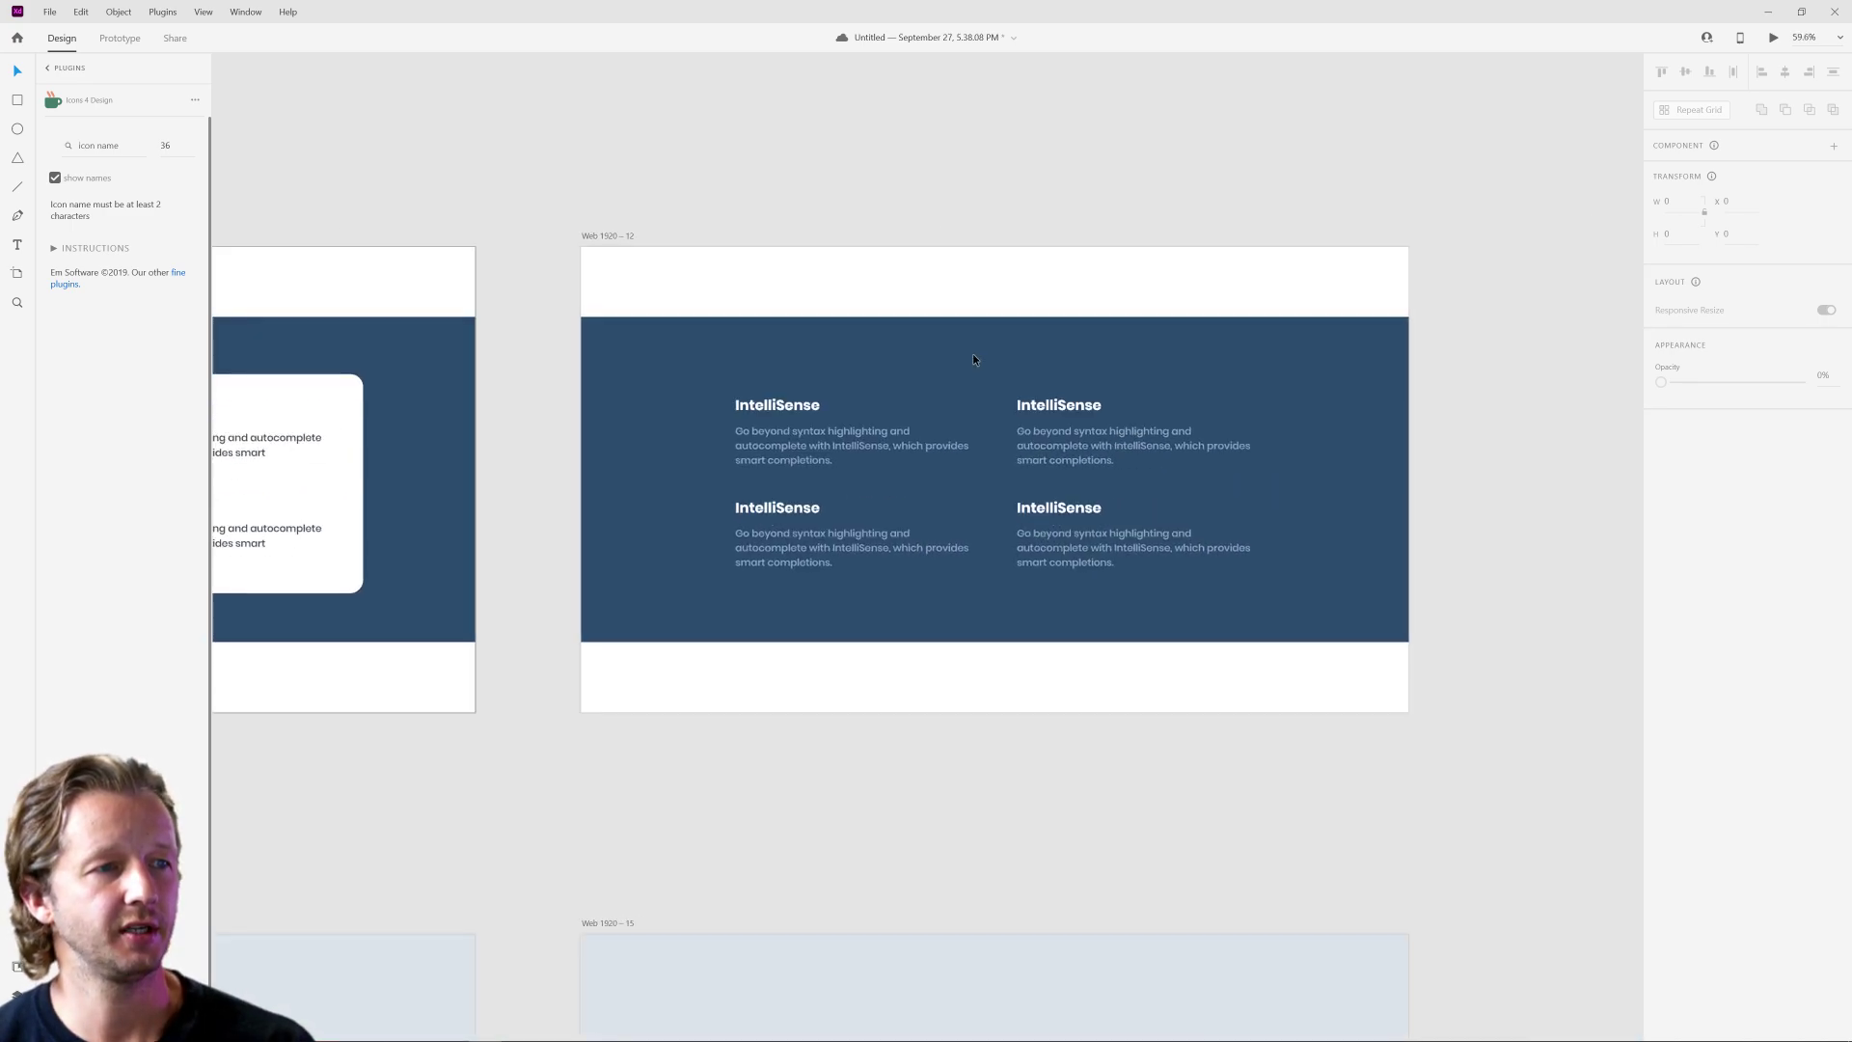
scroll(972, 360, "up", 3)
scroll(1122, 353, "down", 1)
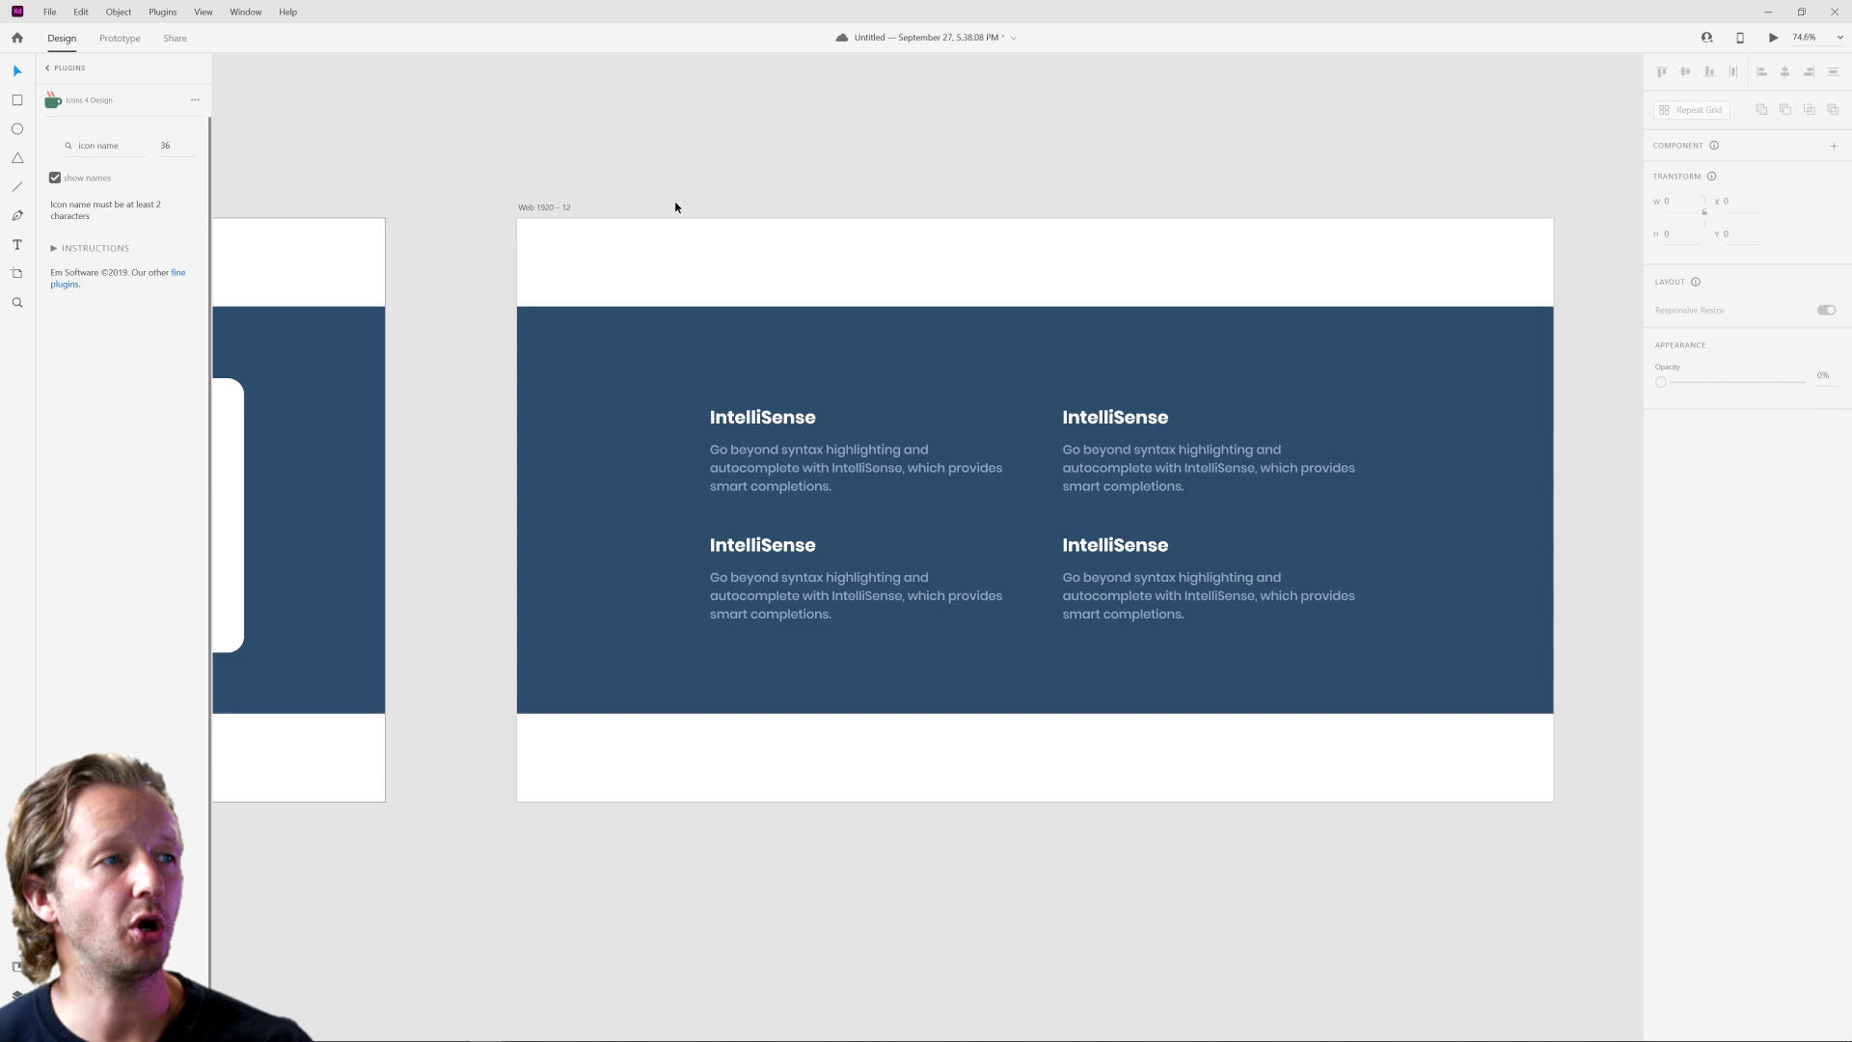
scroll(675, 206, "down", 1)
scroll(674, 248, "right", 2)
left_click_drag(405, 227, 1302, 183)
left_click(764, 153)
scroll(765, 152, "right", 5)
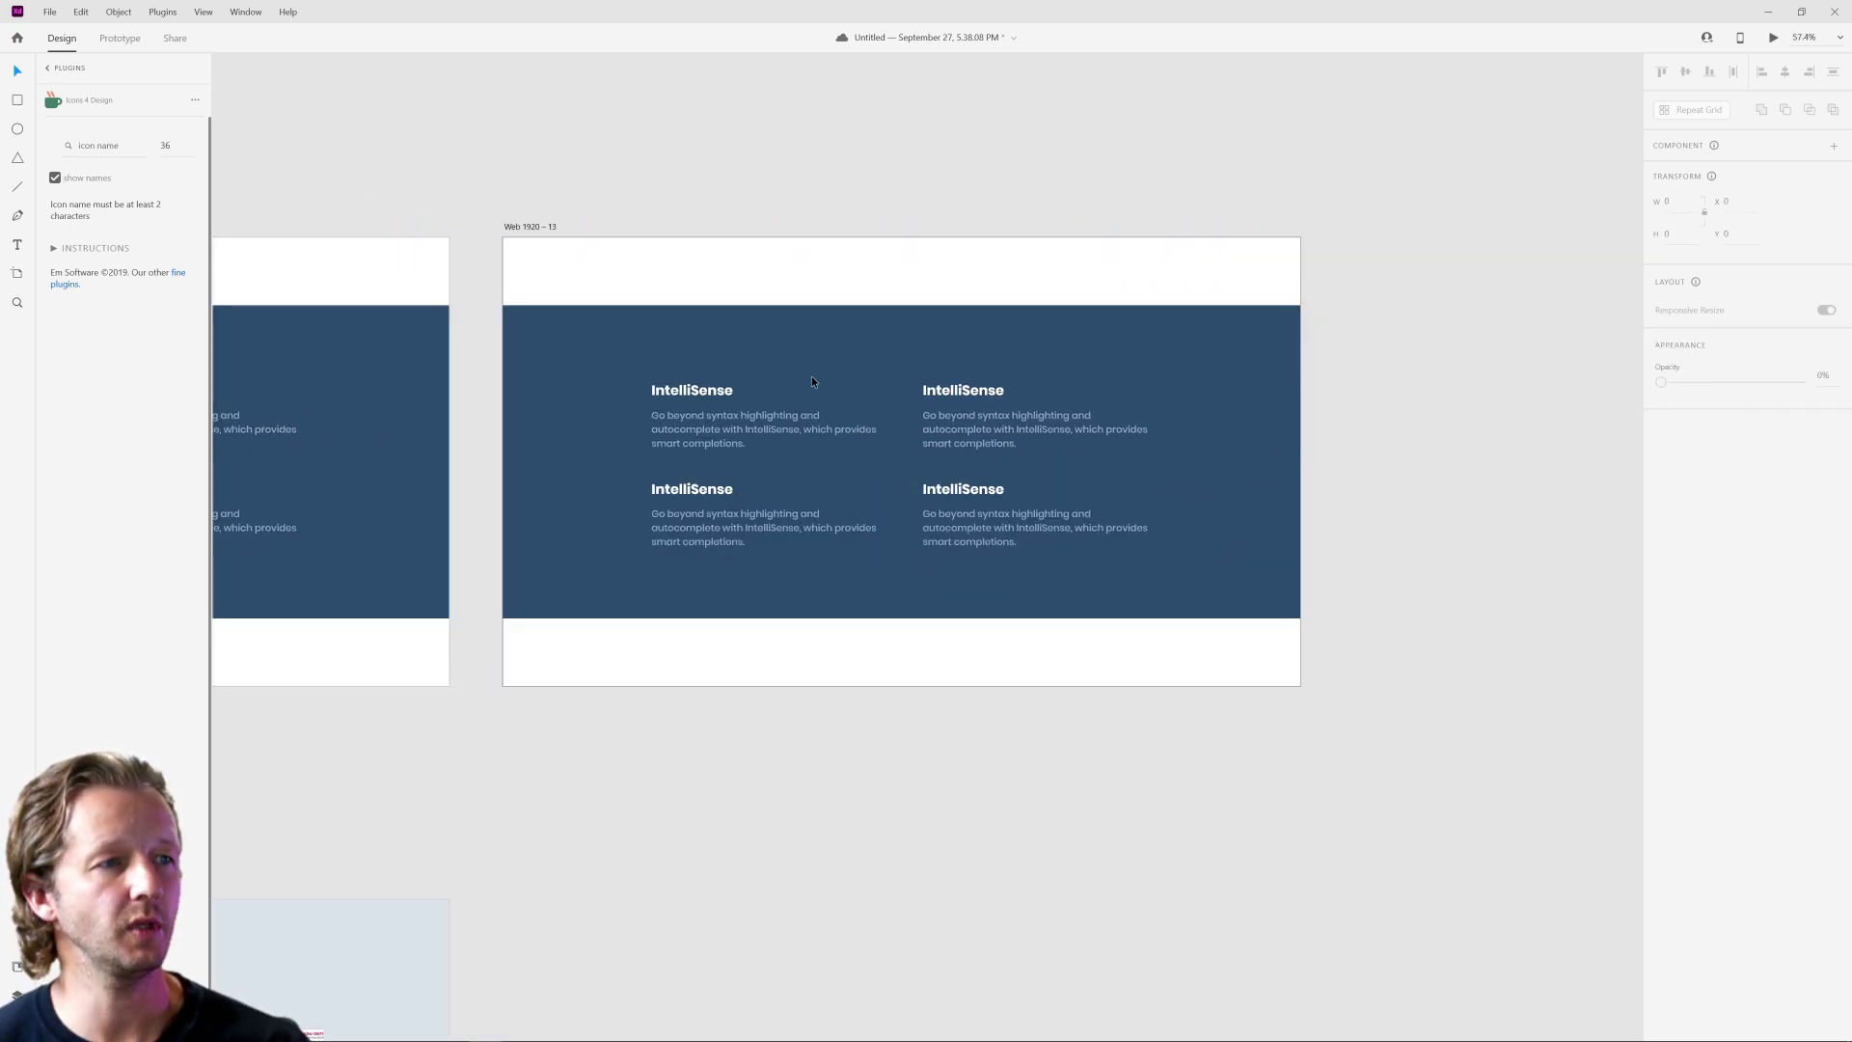
scroll(752, 386, "down", 5)
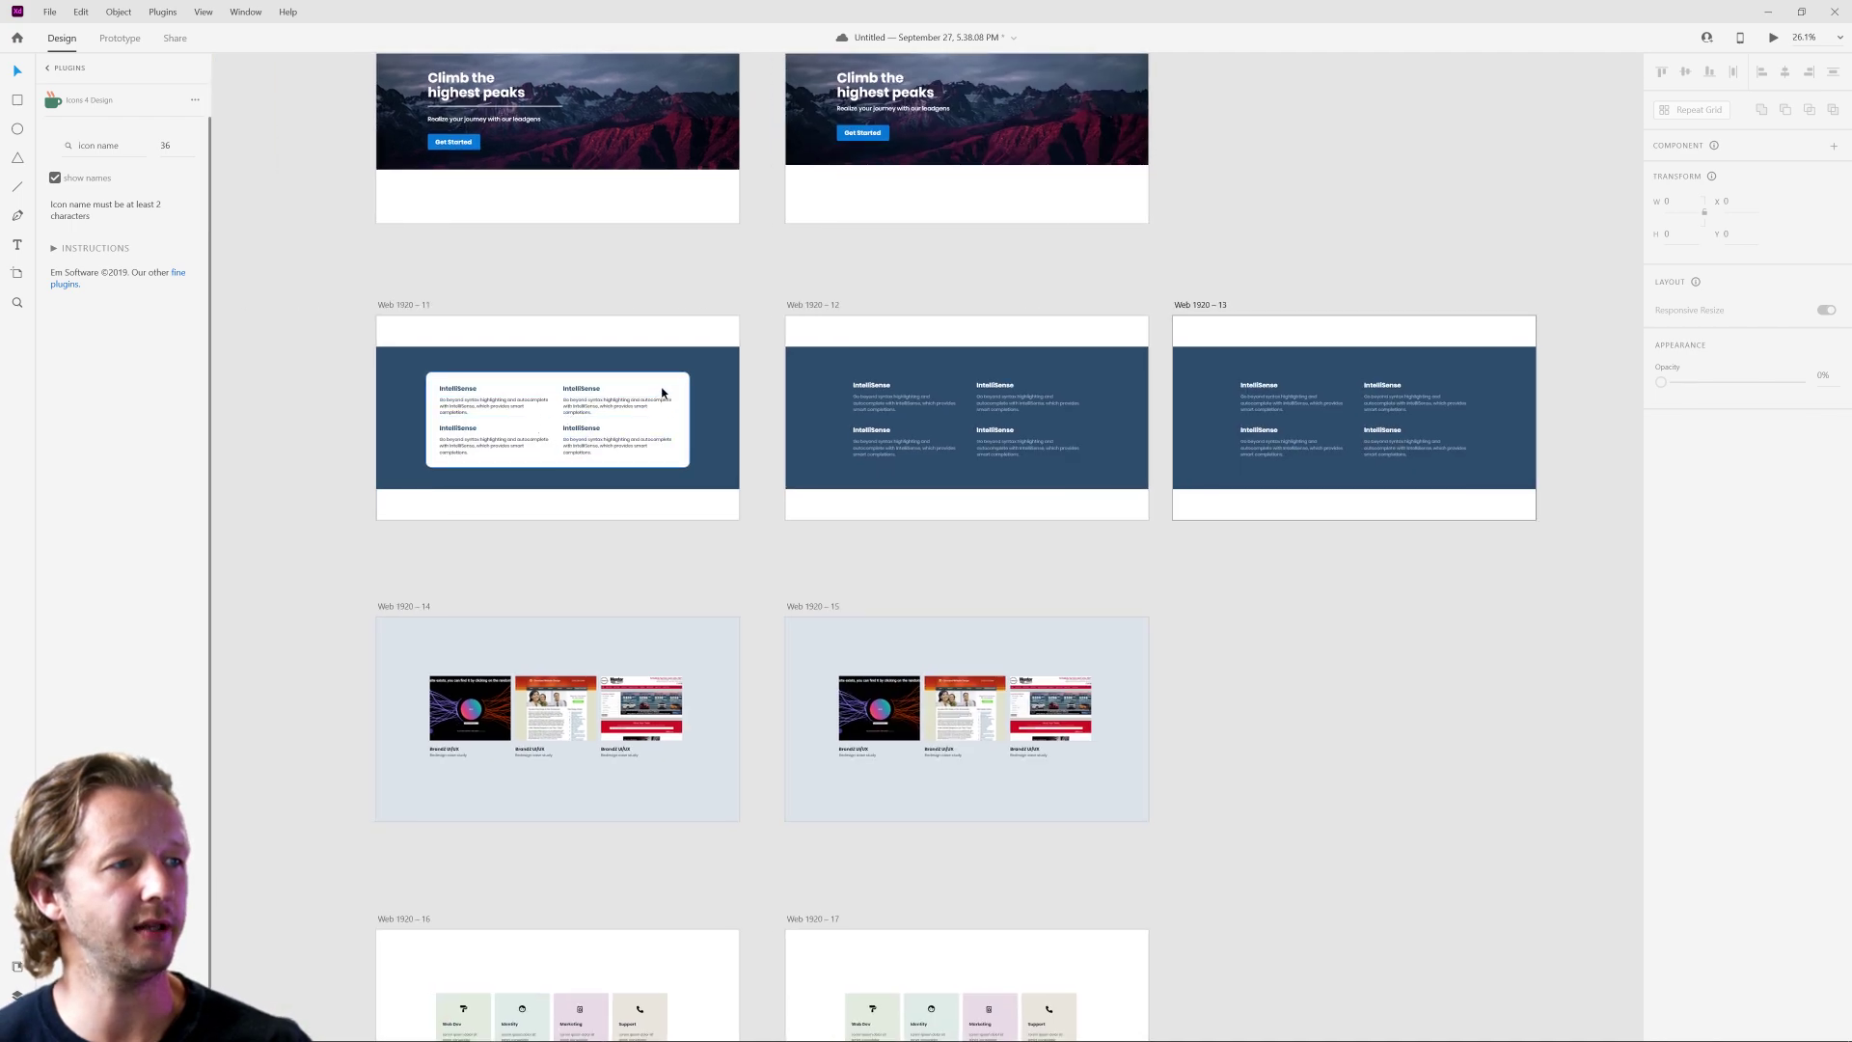
left_click(1400, 416)
scroll(1401, 414, "up", 3)
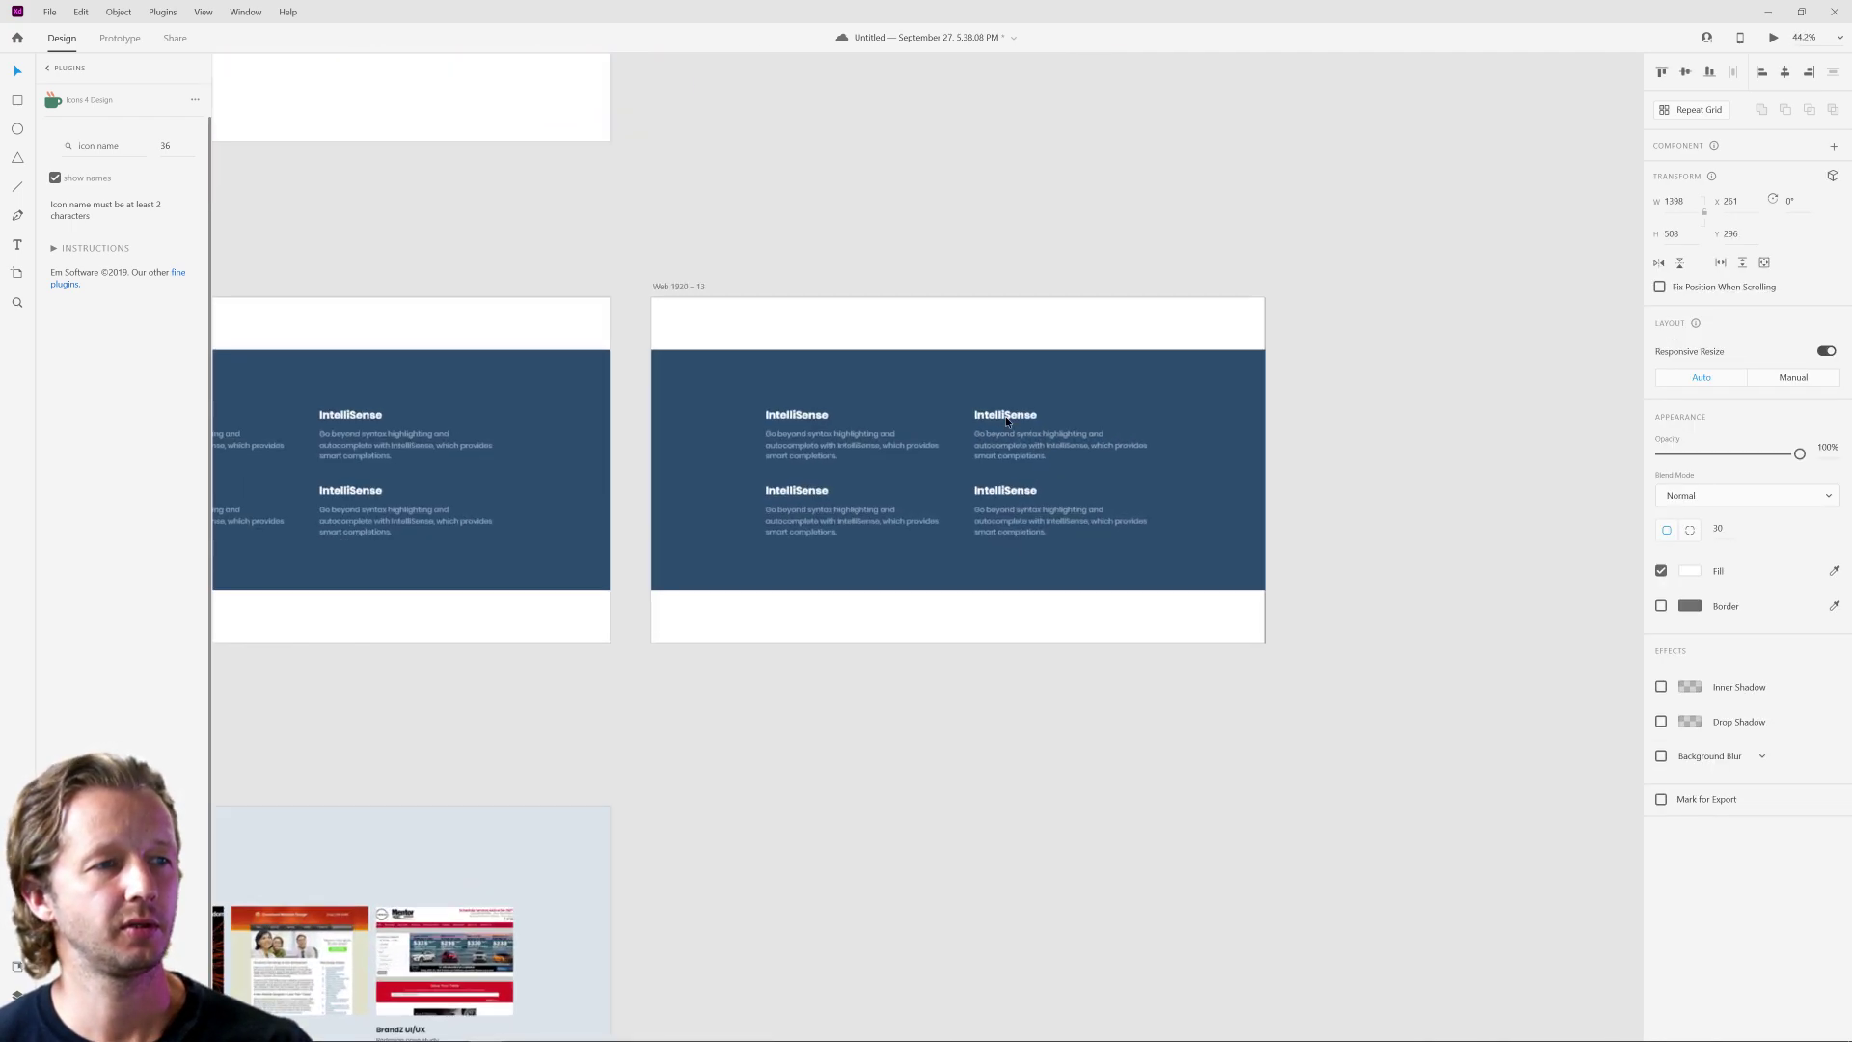
scroll(1005, 420, "up", 3)
key("ctrl+shift+bracketright")
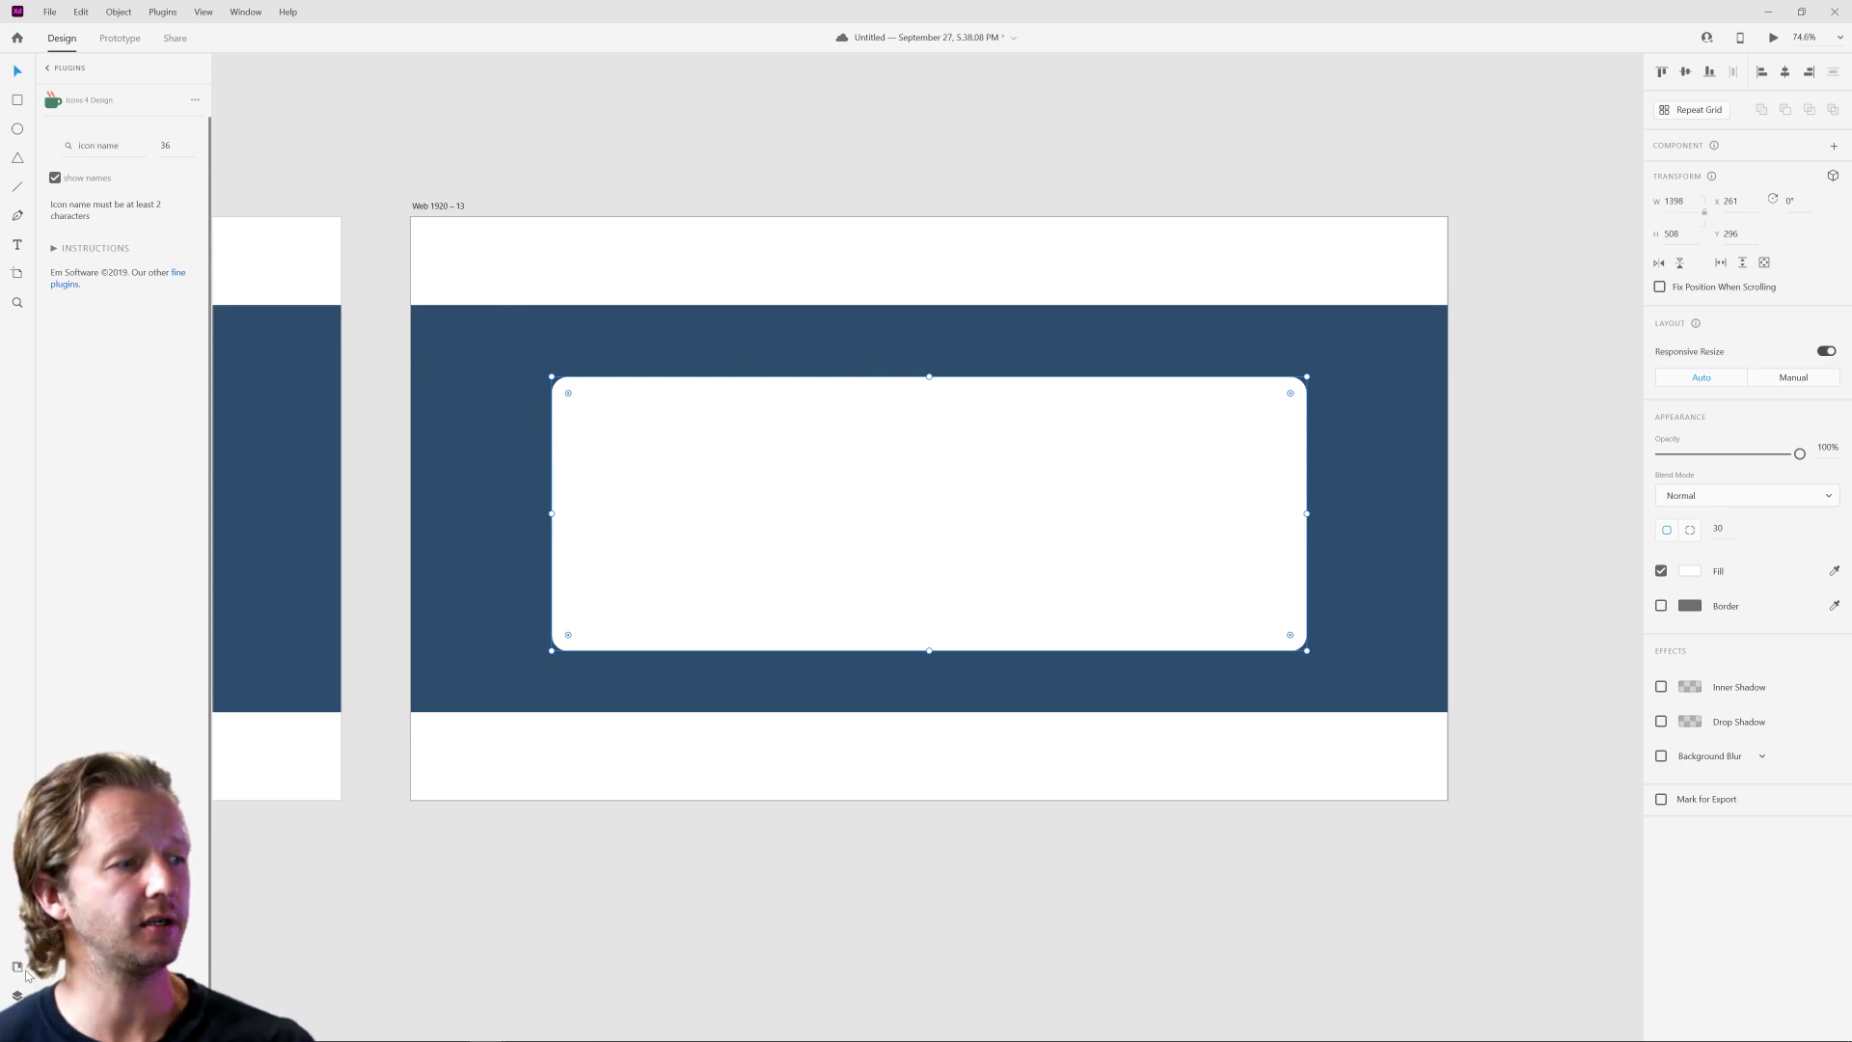
key("ctrl+y")
left_click_drag(97, 121, 94, 383)
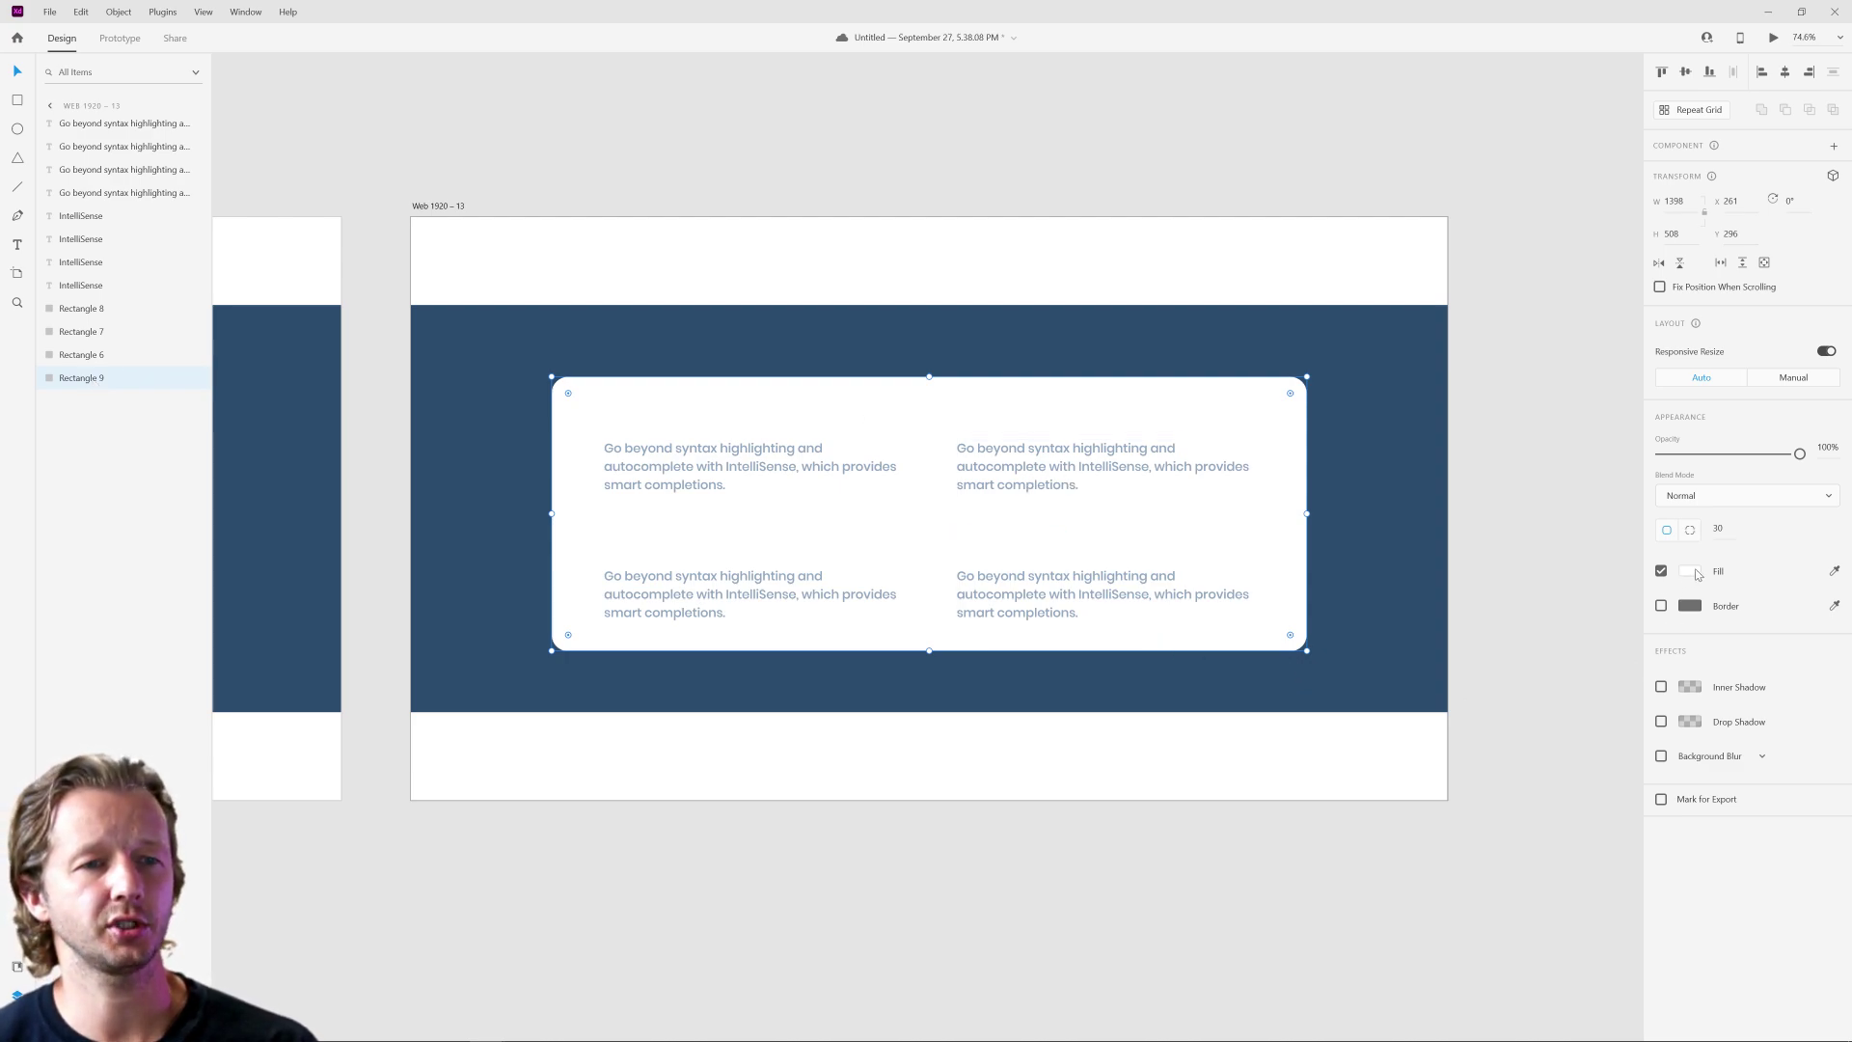
left_click(1835, 572)
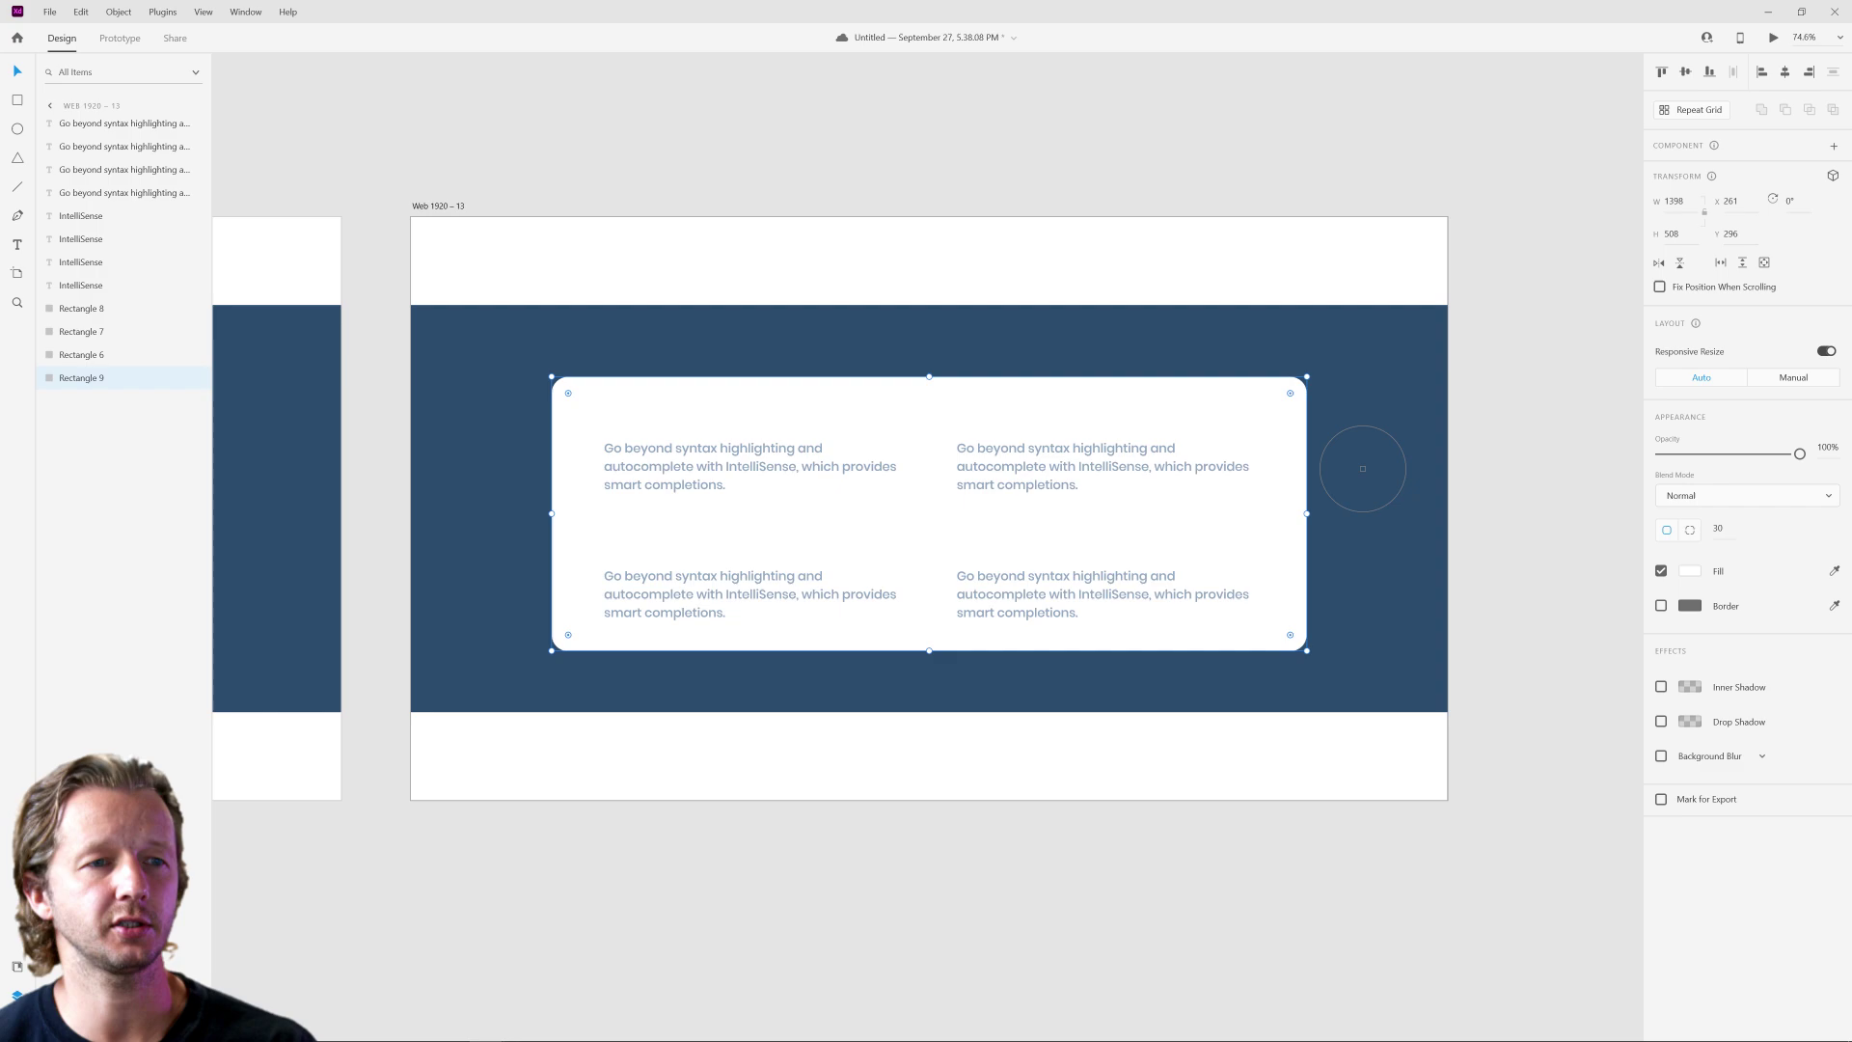
left_click(1363, 469)
left_click(1690, 571)
left_click(1696, 575)
left_click(1698, 578)
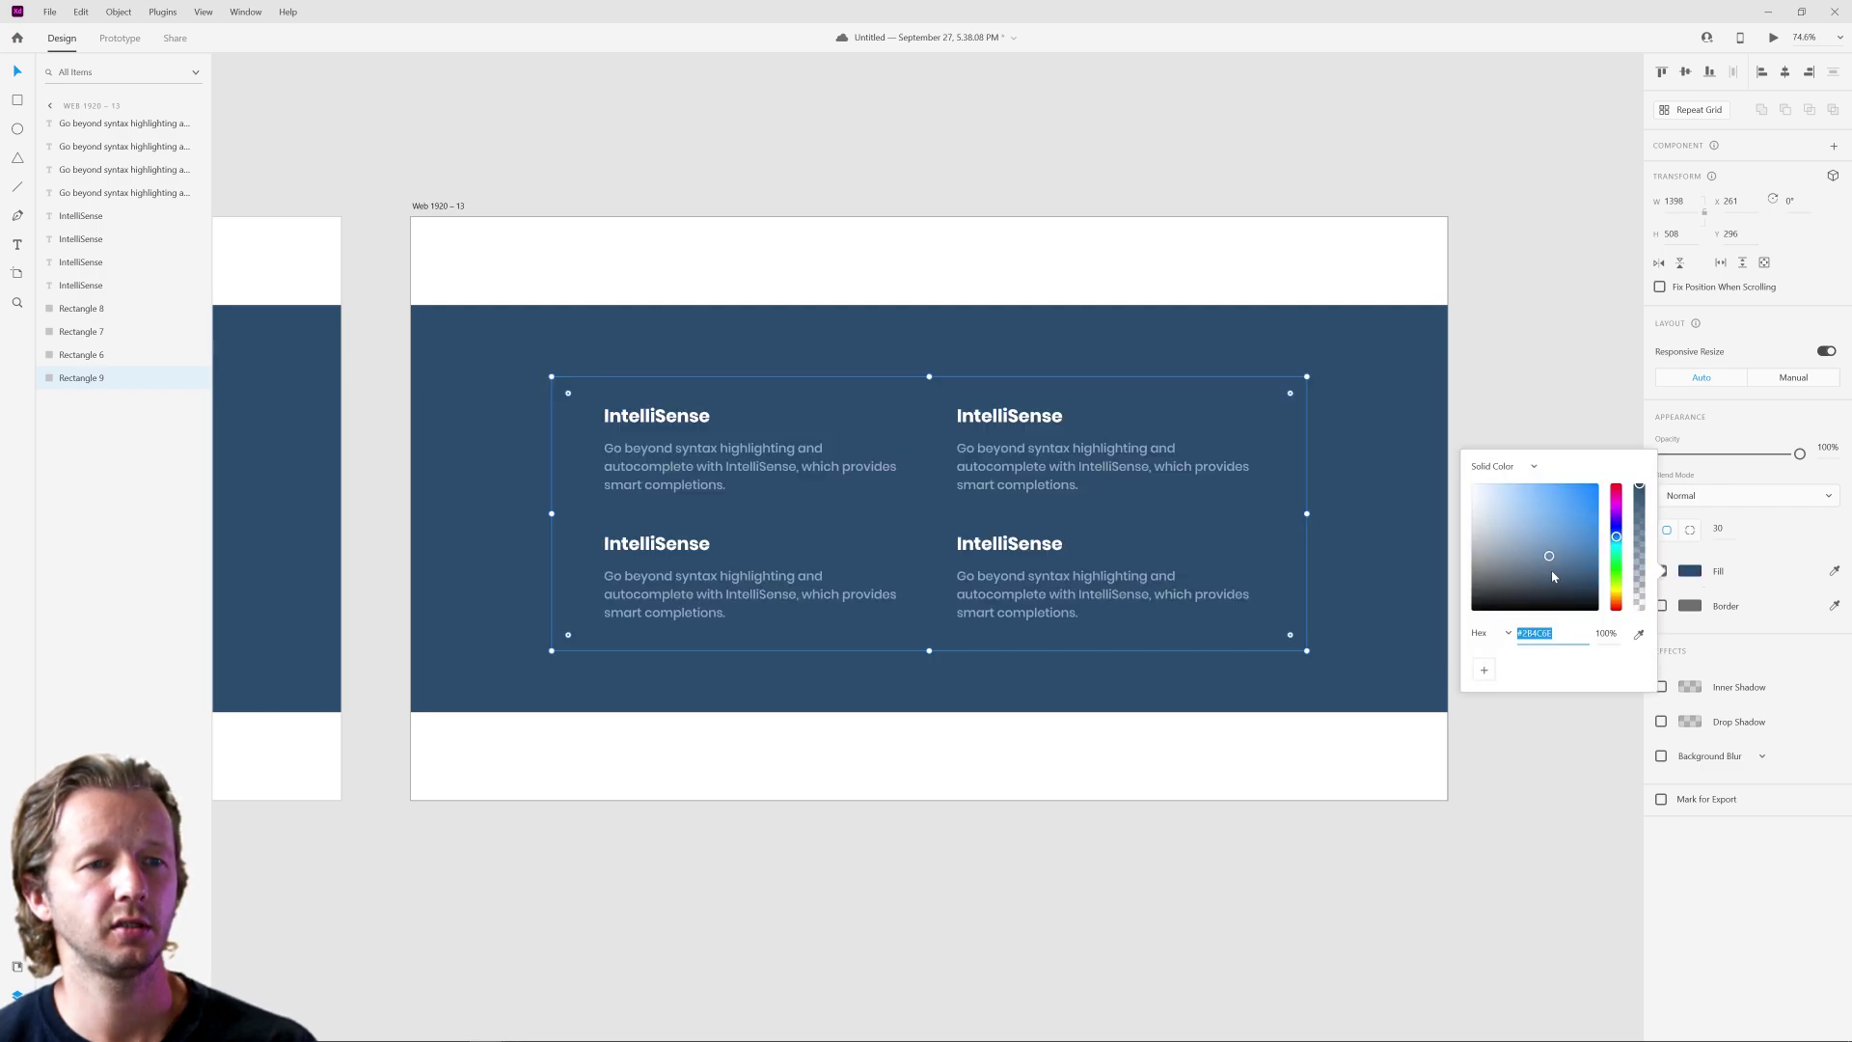
left_click_drag(1547, 563, 1552, 564)
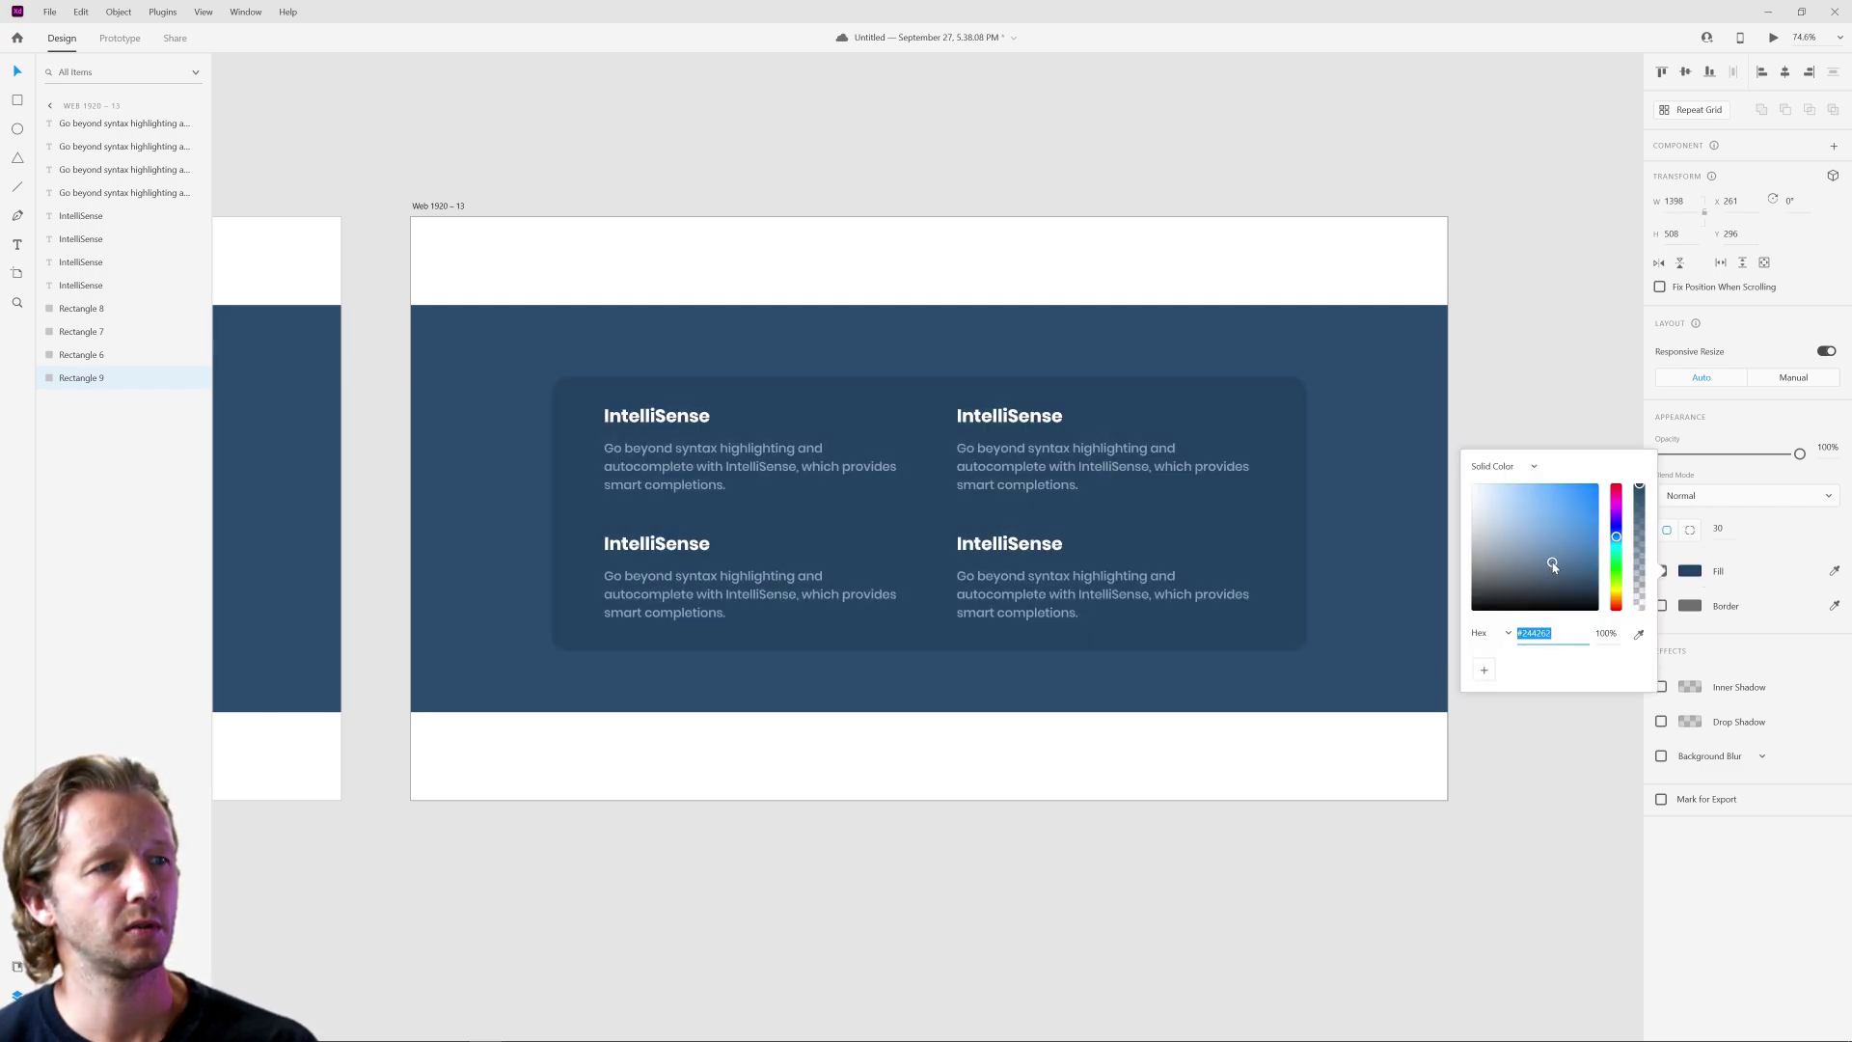
key("Escape")
key("Escape")
scroll(1143, 450, "up", 2)
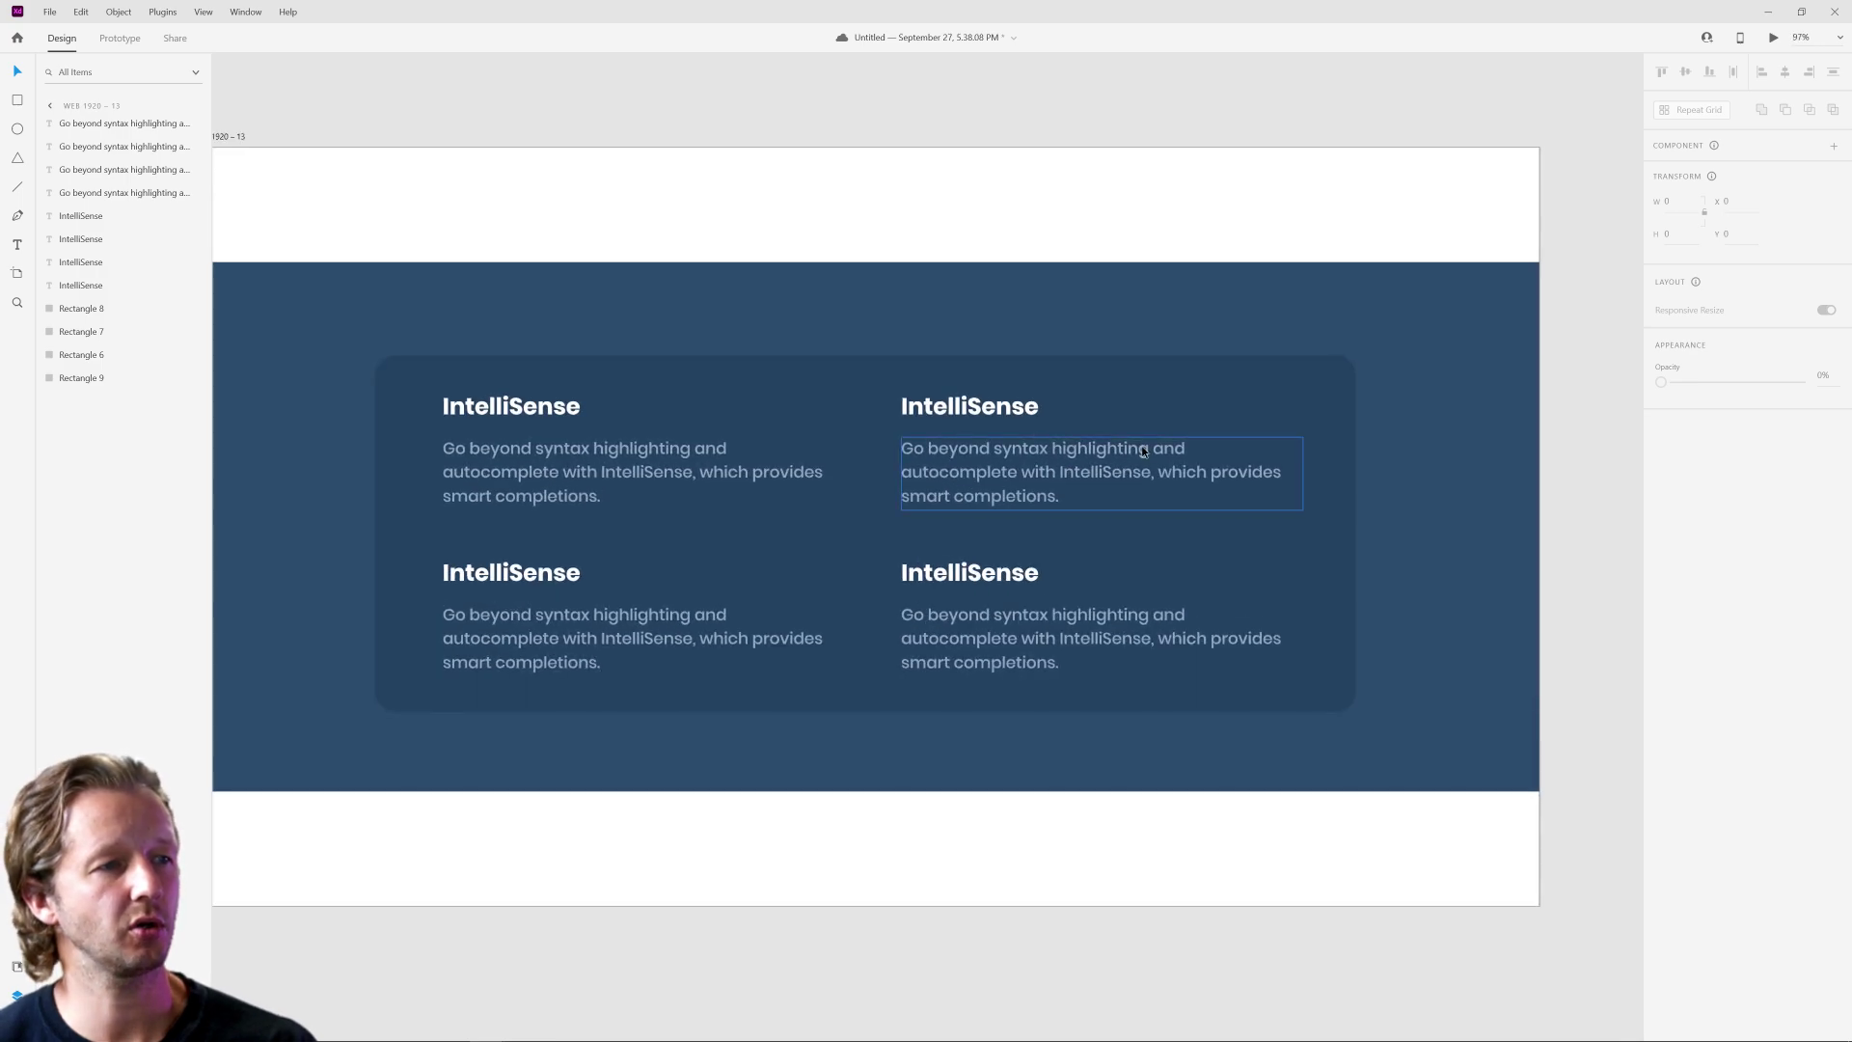
left_click(1117, 434)
left_click_drag(865, 356, 873, 336)
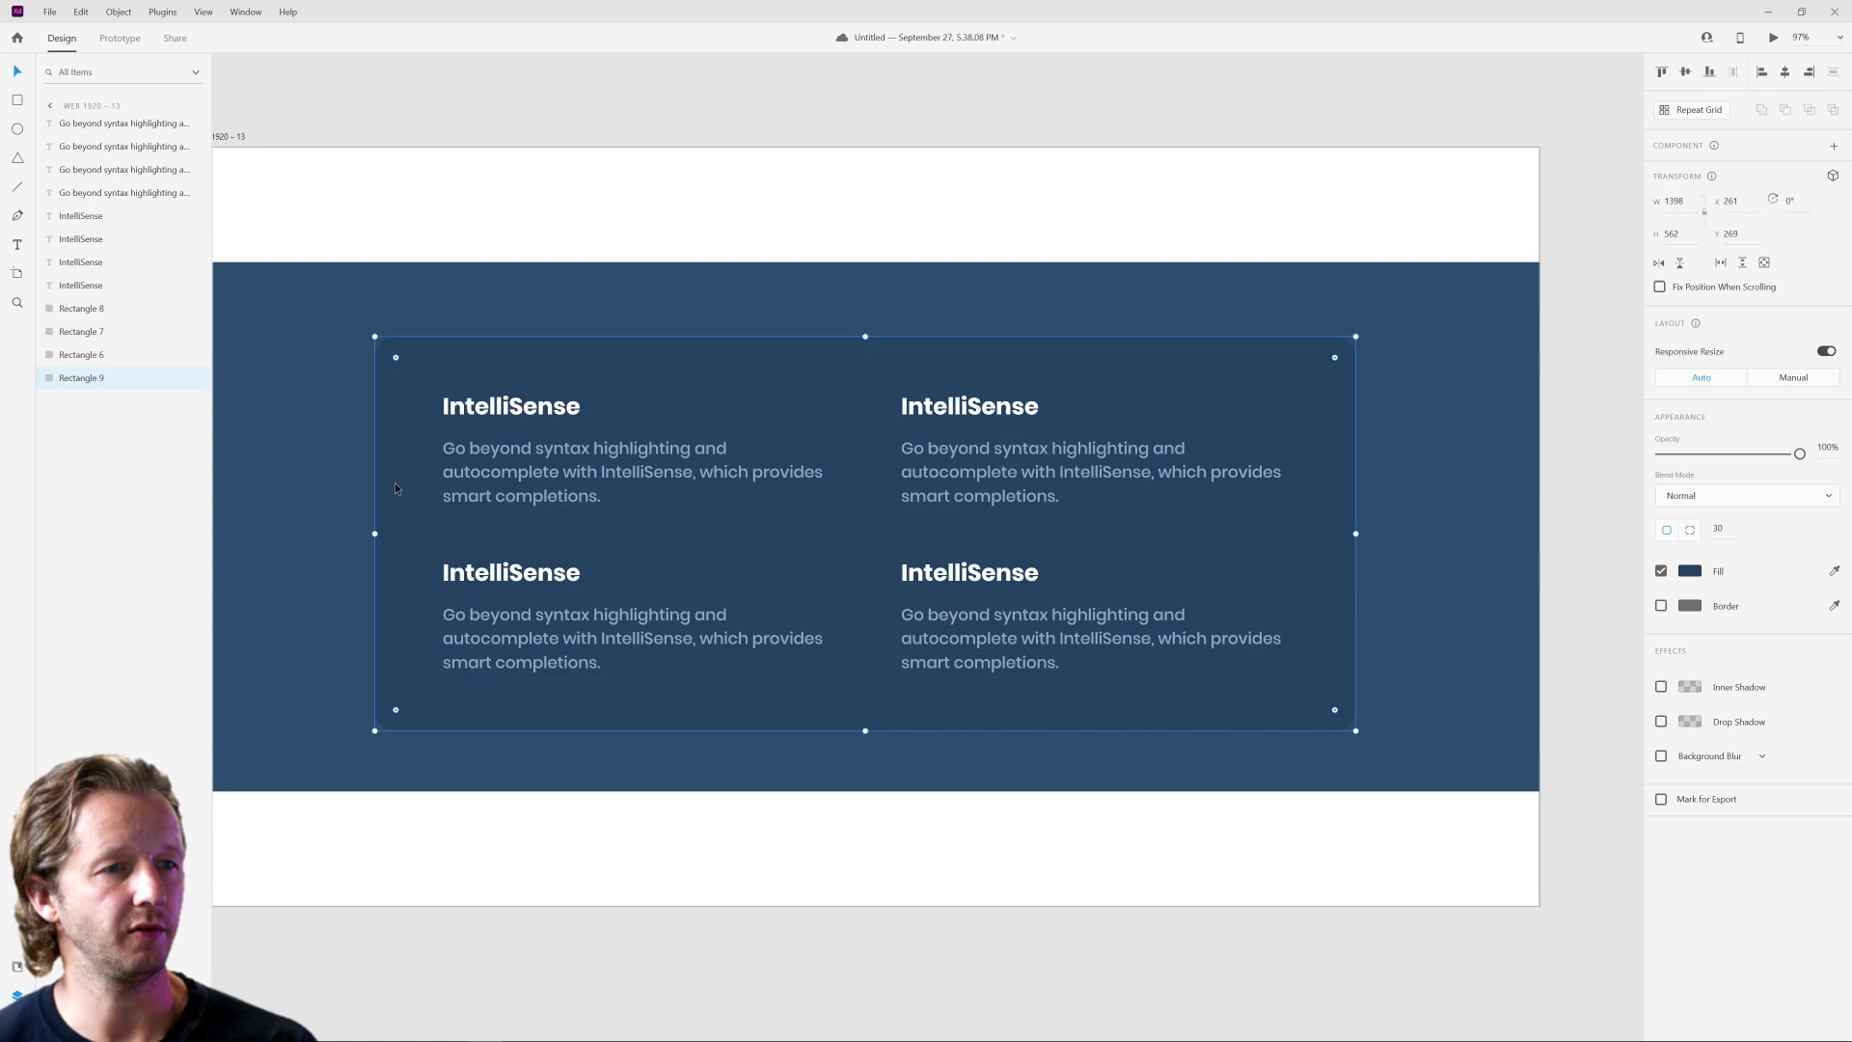
left_click_drag(375, 533, 367, 535)
scroll(744, 303, "down", 3)
left_click_drag(744, 304, 967, 344)
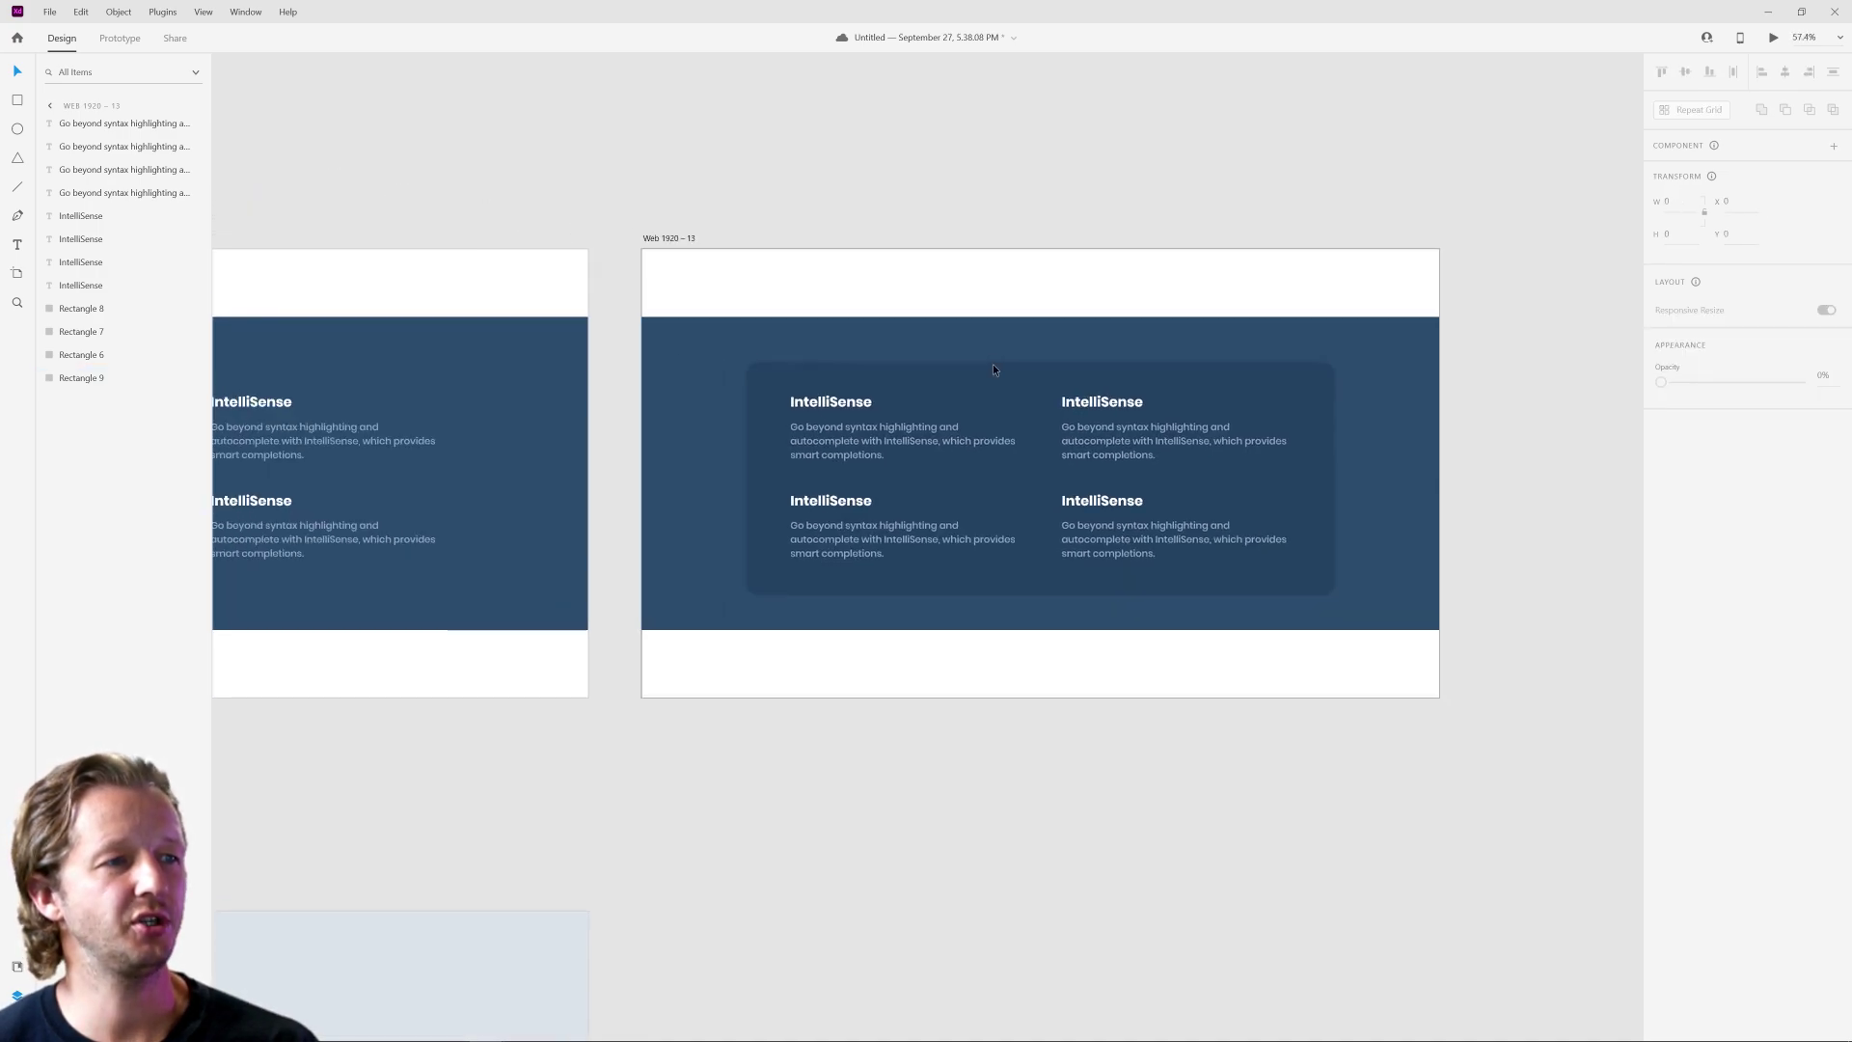
scroll(680, 355, "left", 10)
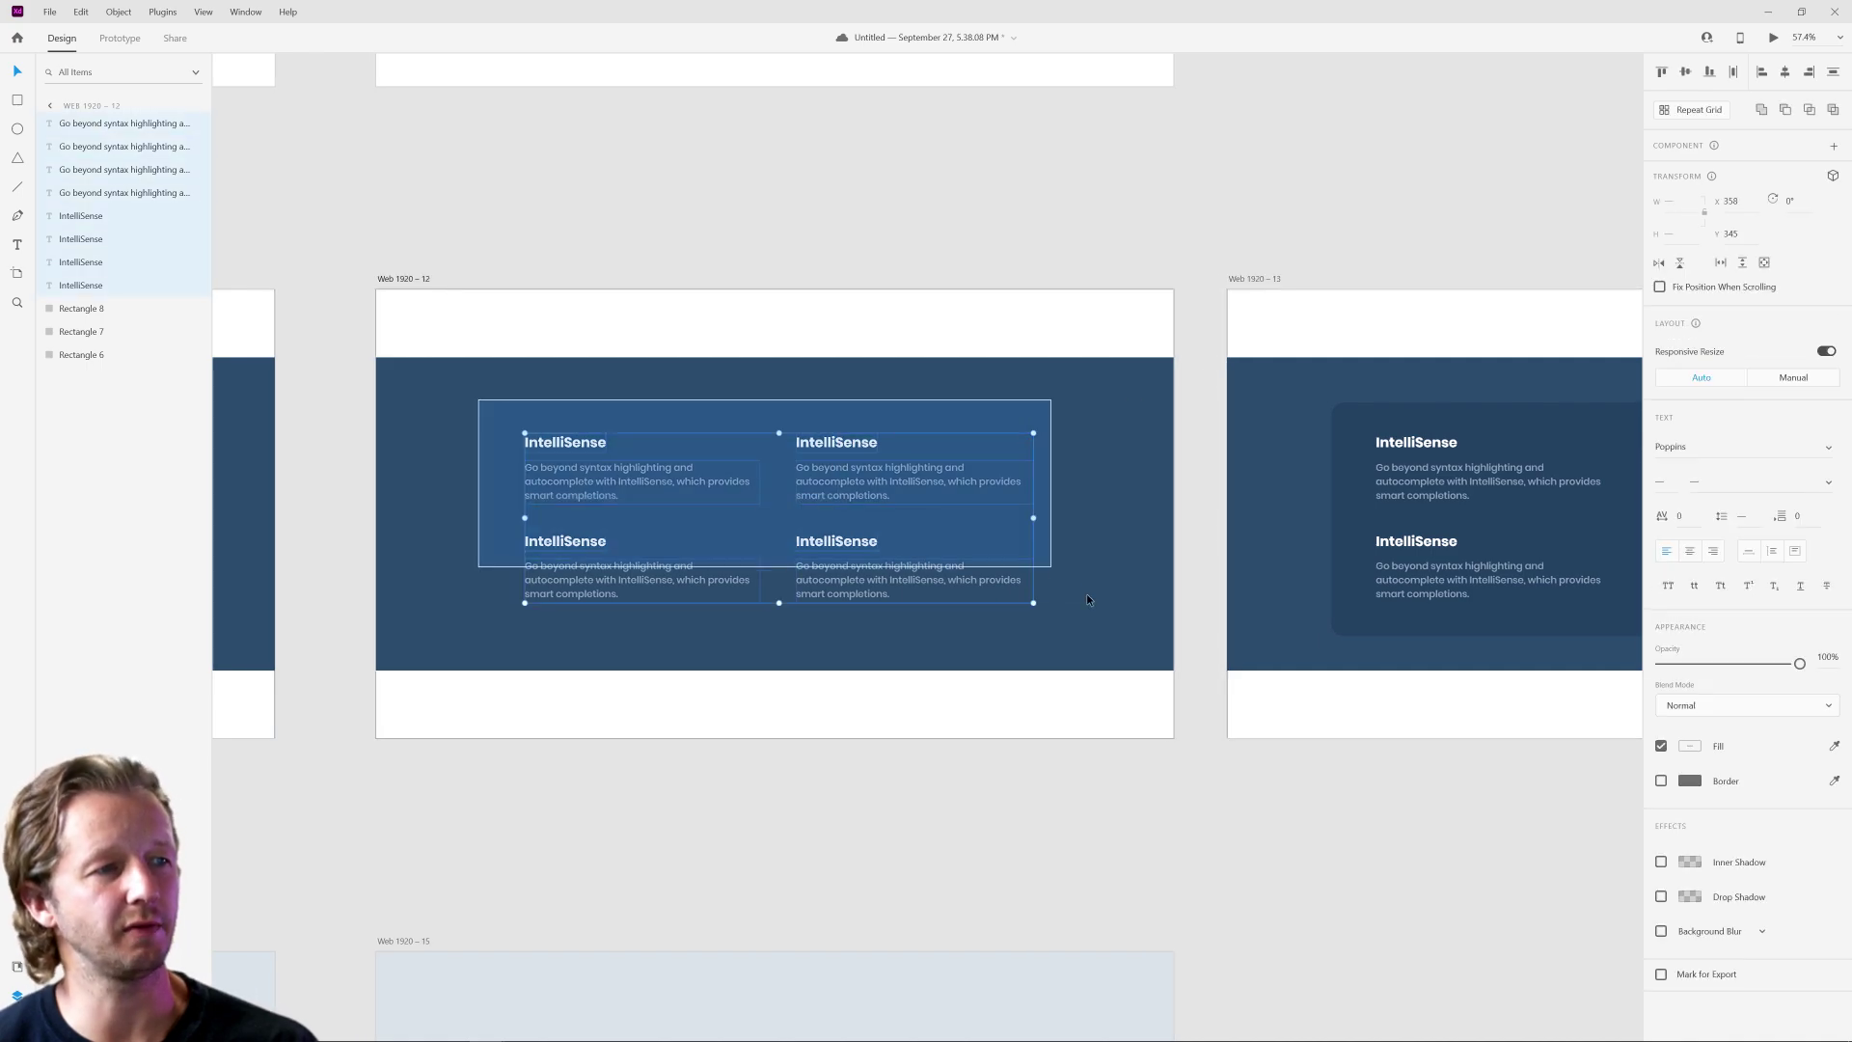
scroll(1133, 633, "right", 10)
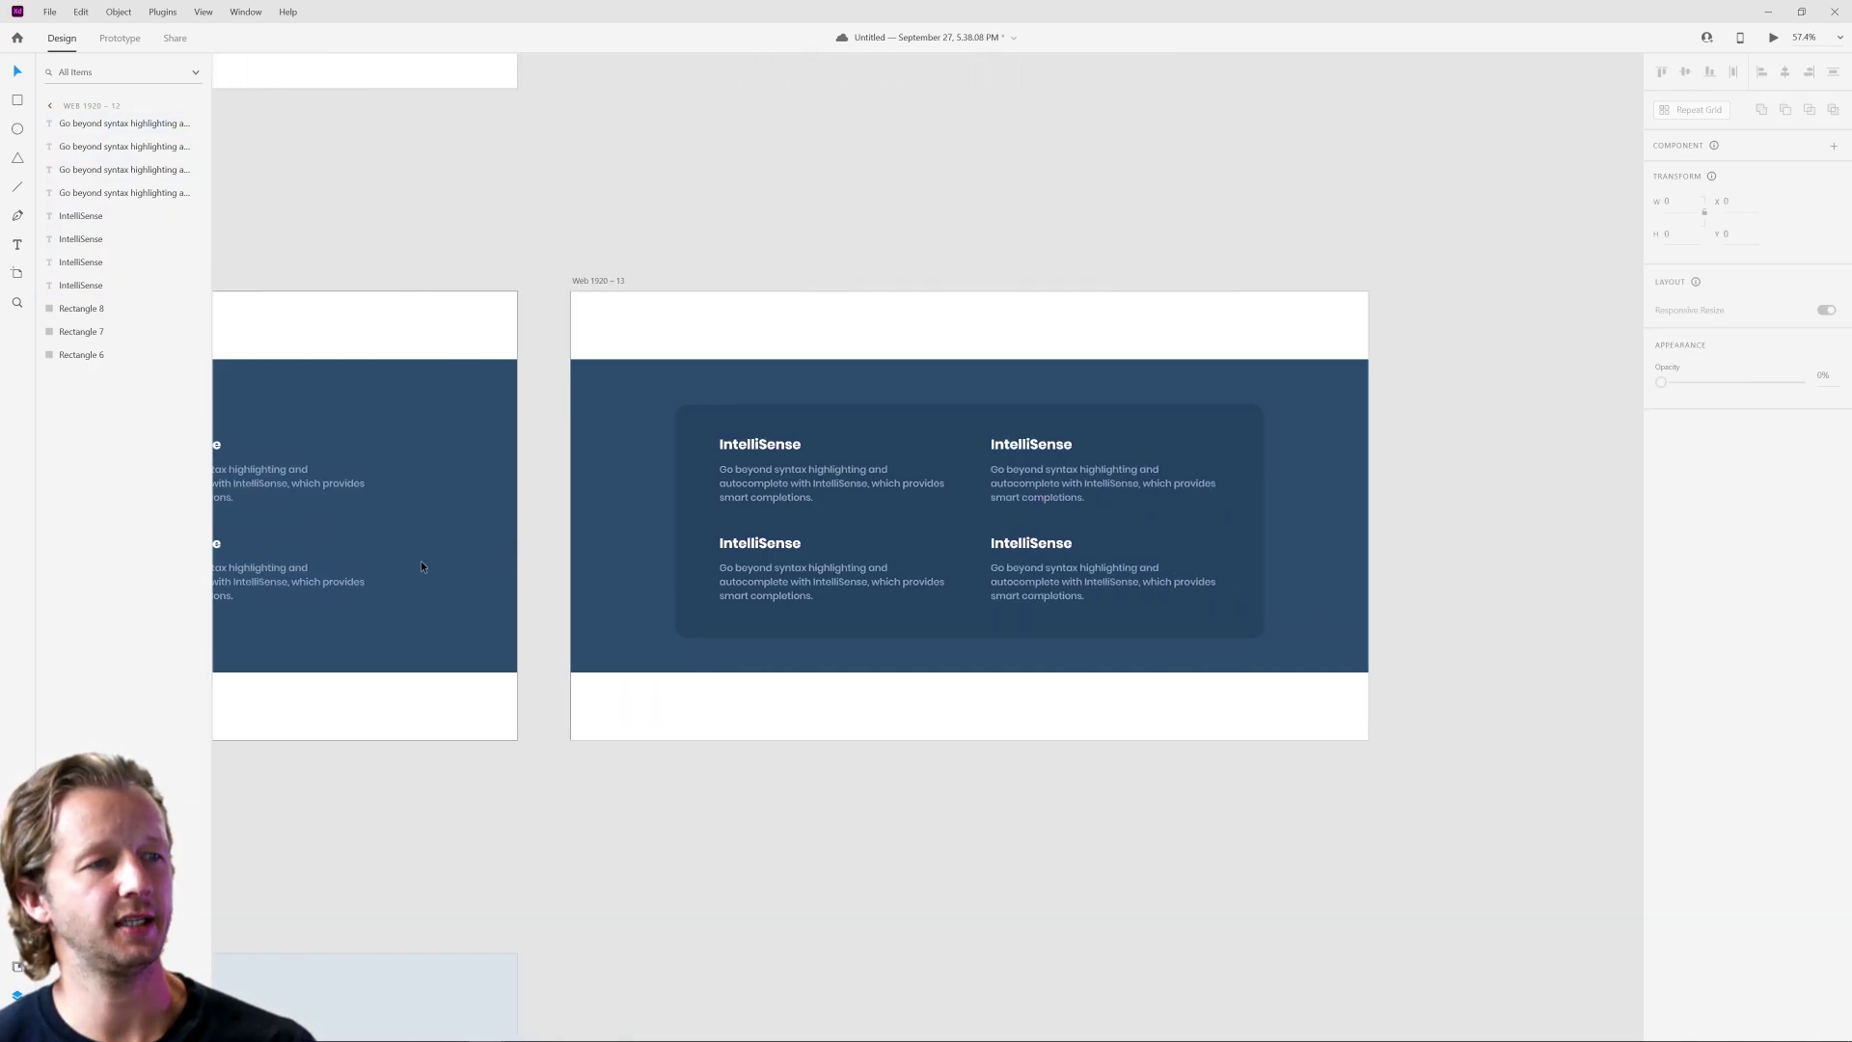
scroll(1116, 571, "left", 20)
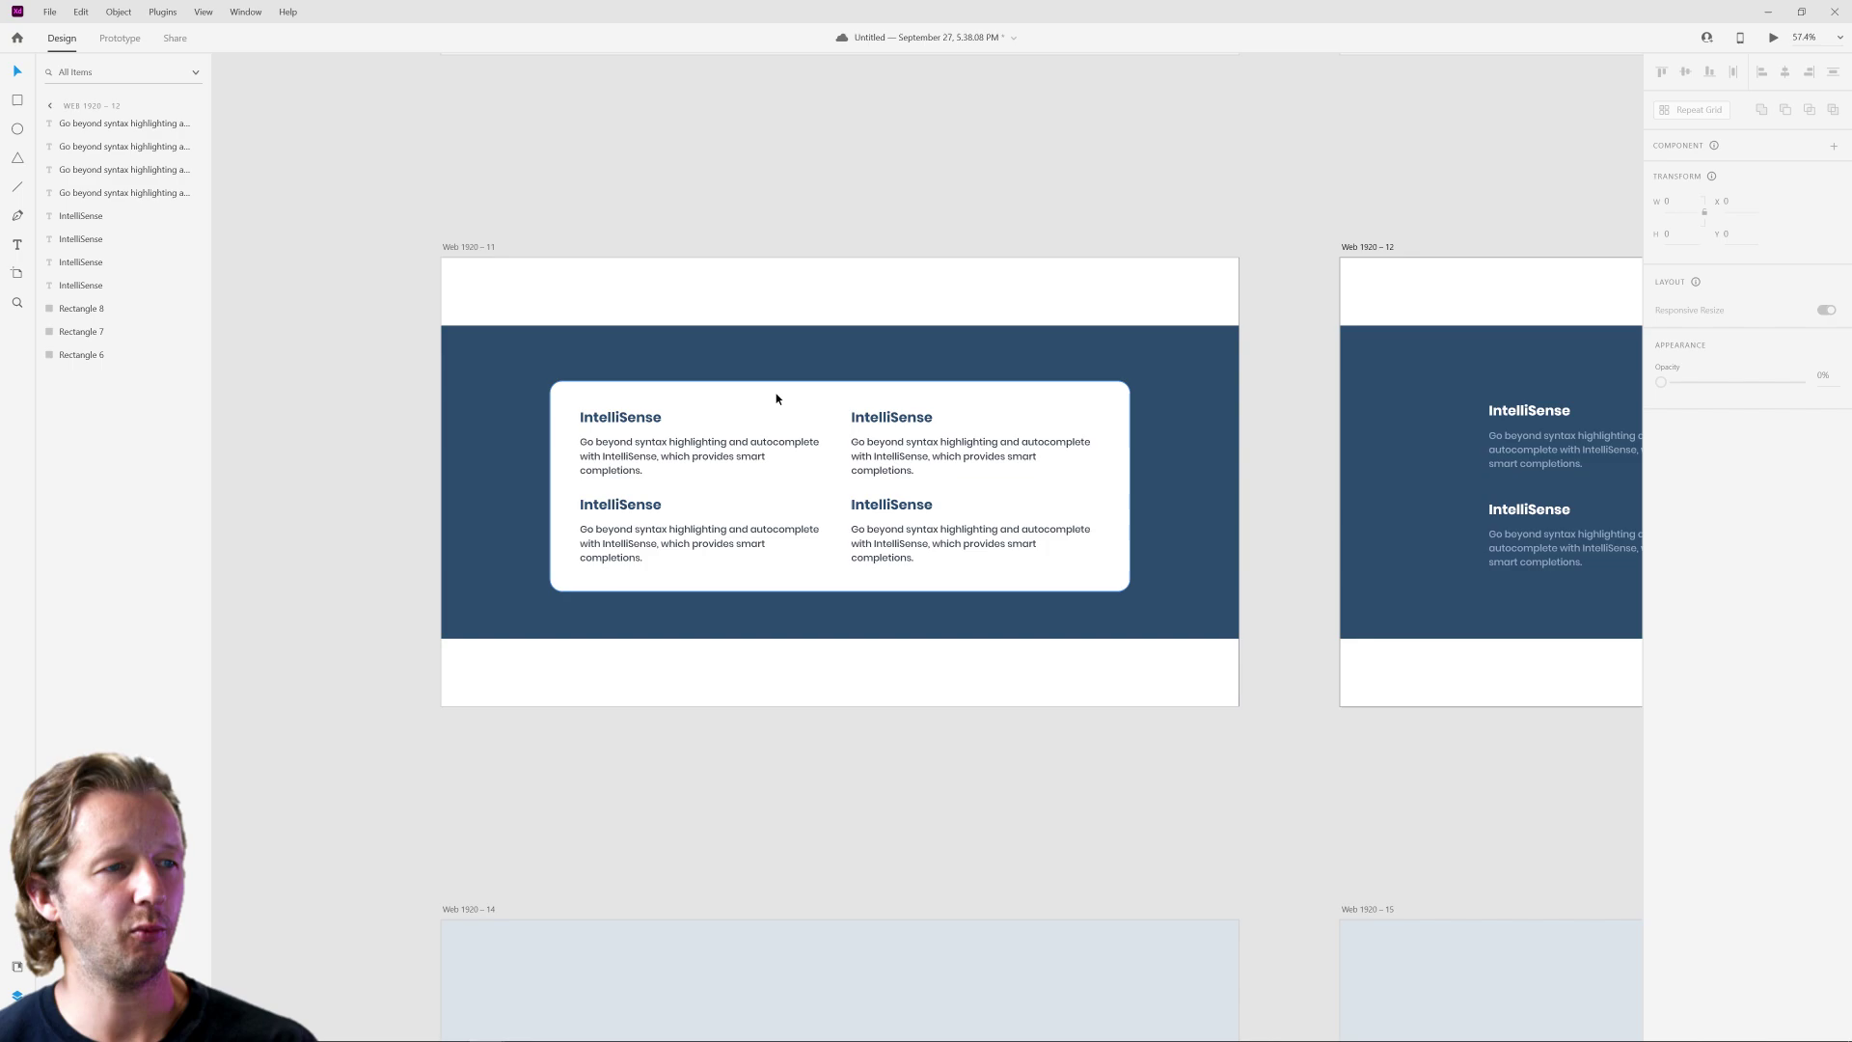
left_click(776, 398)
left_click(952, 698)
scroll(1042, 682, "down", 3)
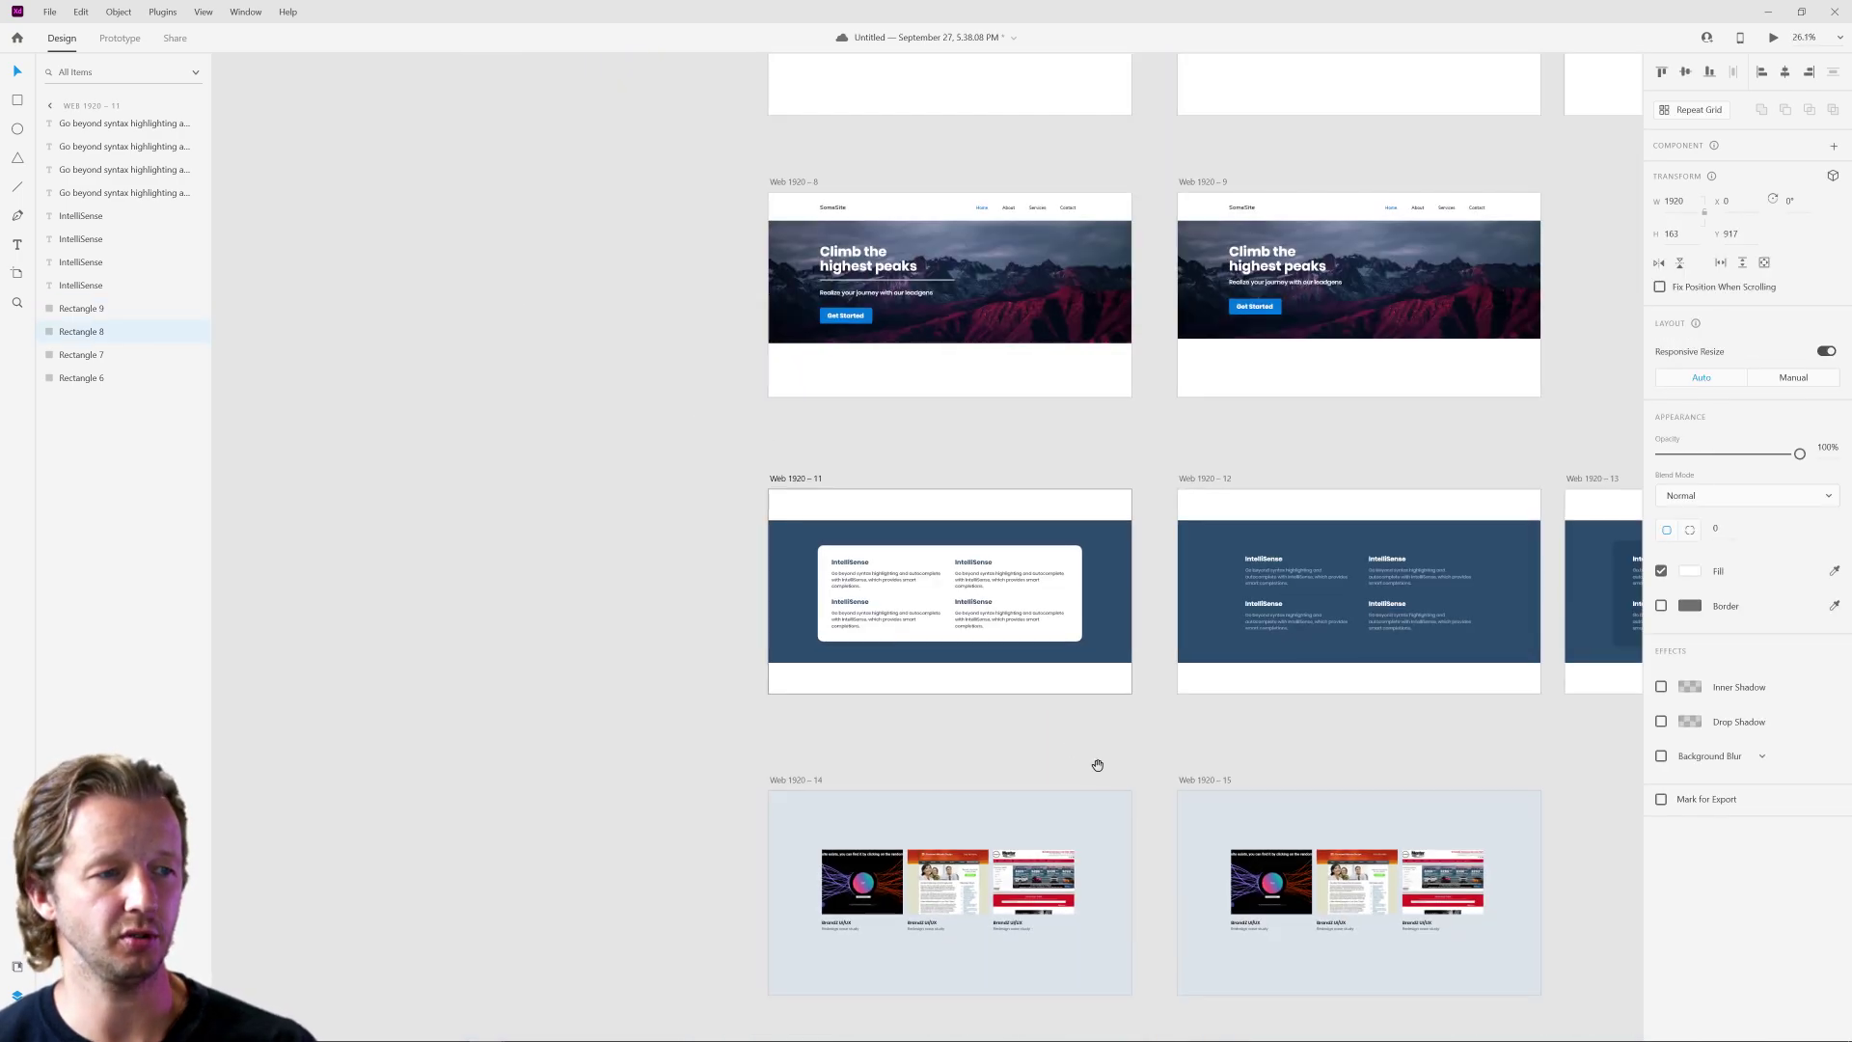
left_click_drag(1097, 765, 1006, 282)
scroll(868, 566, "up", 3)
scroll(988, 346, "up", 1)
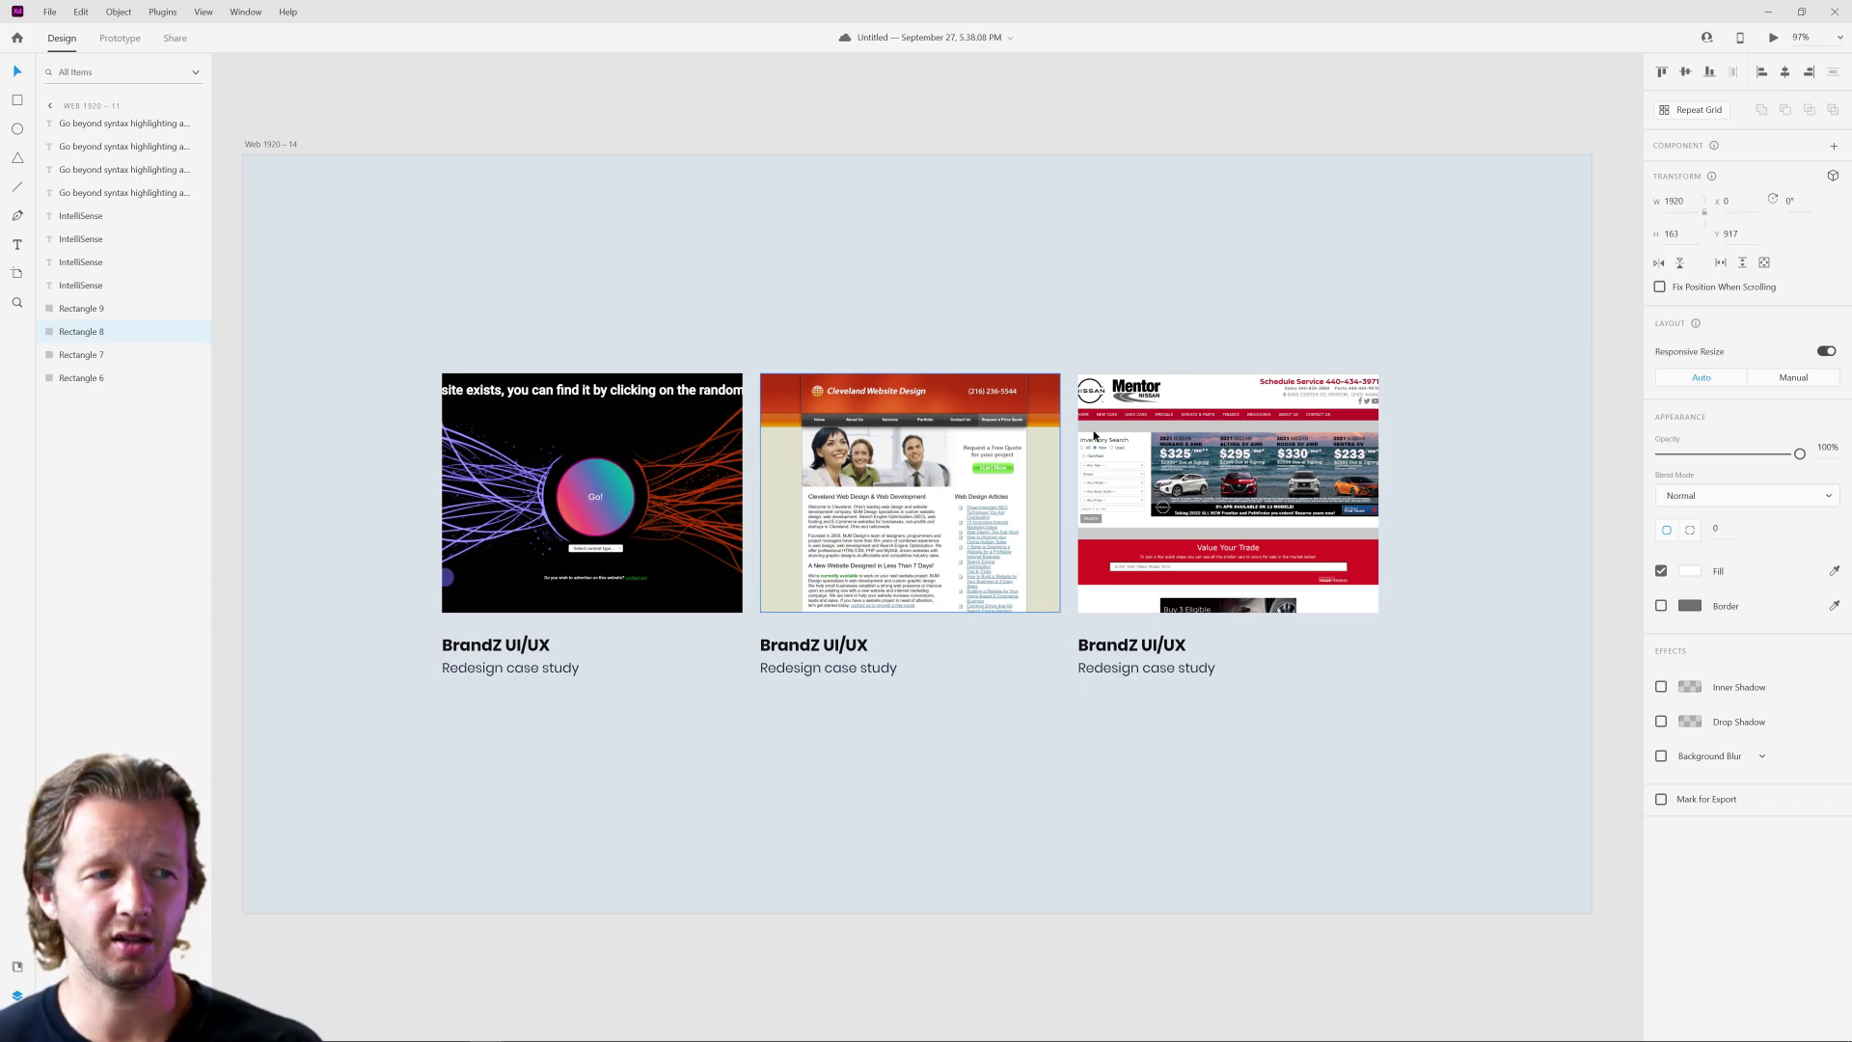
left_click(1193, 328)
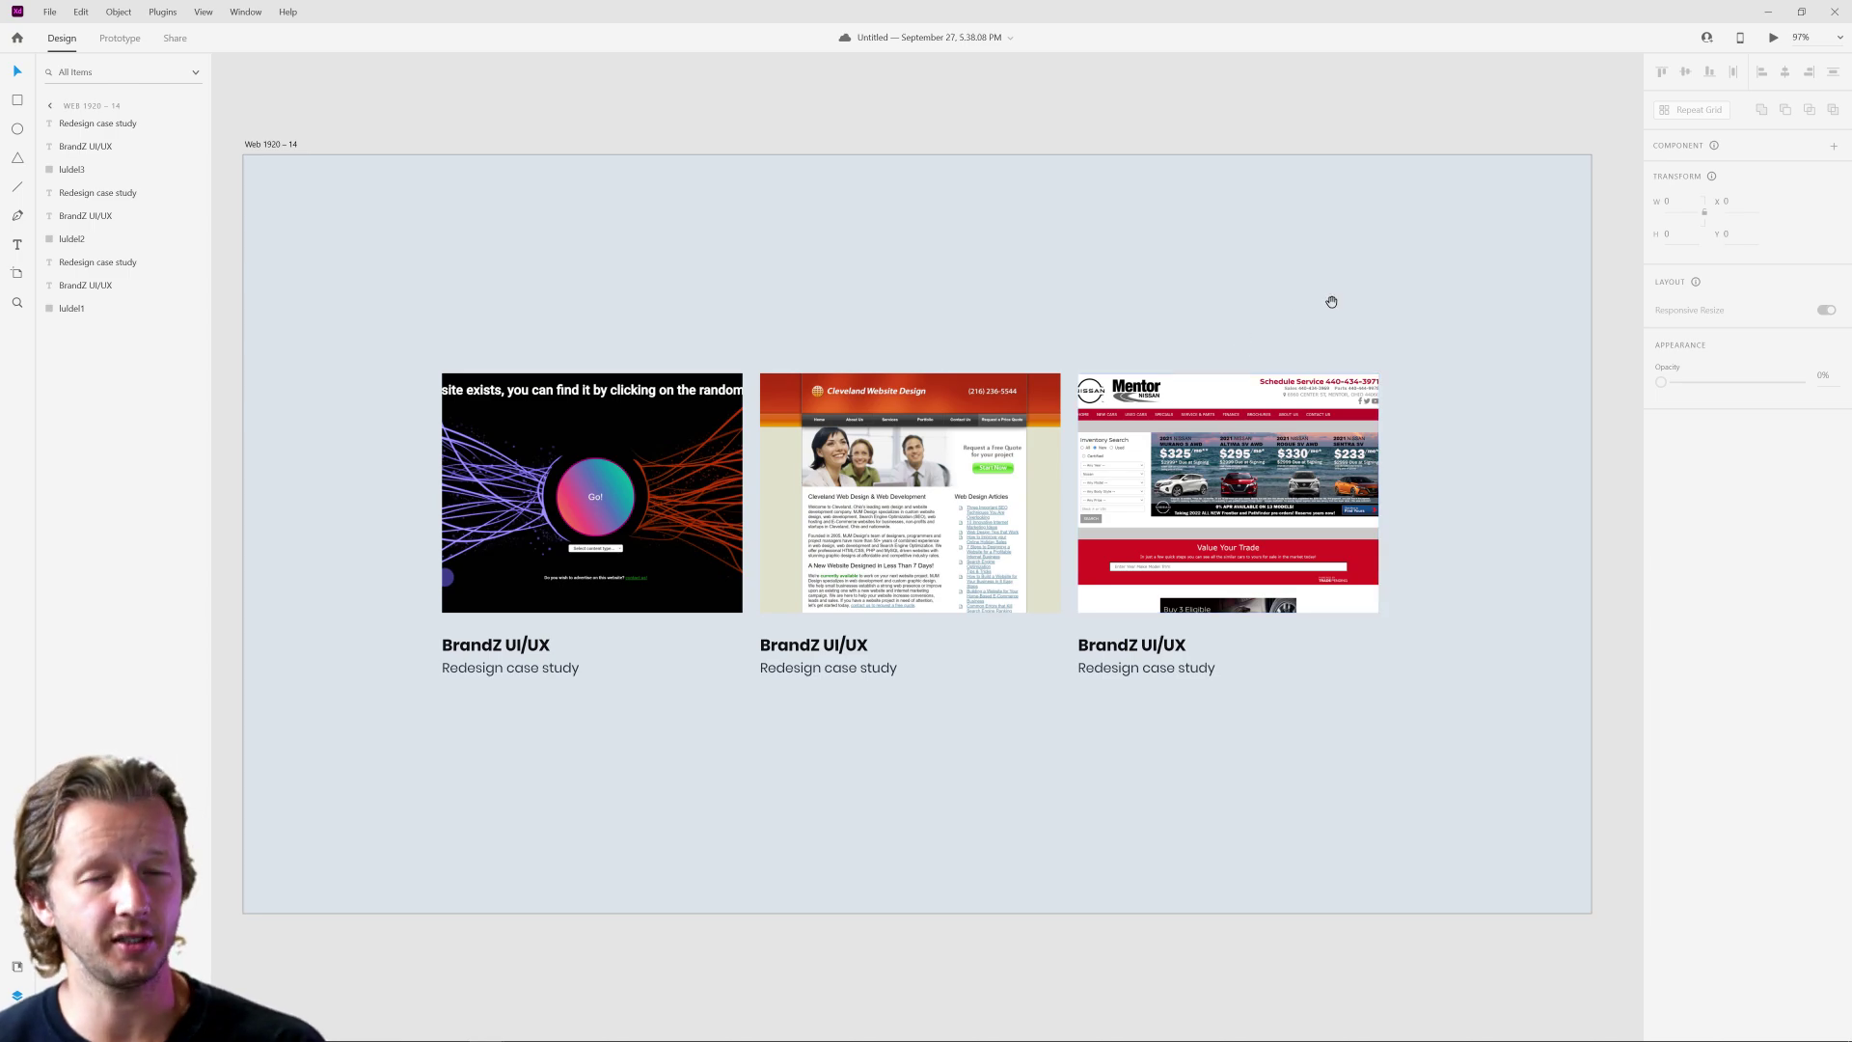
left_click_drag(1331, 302, 663, 256)
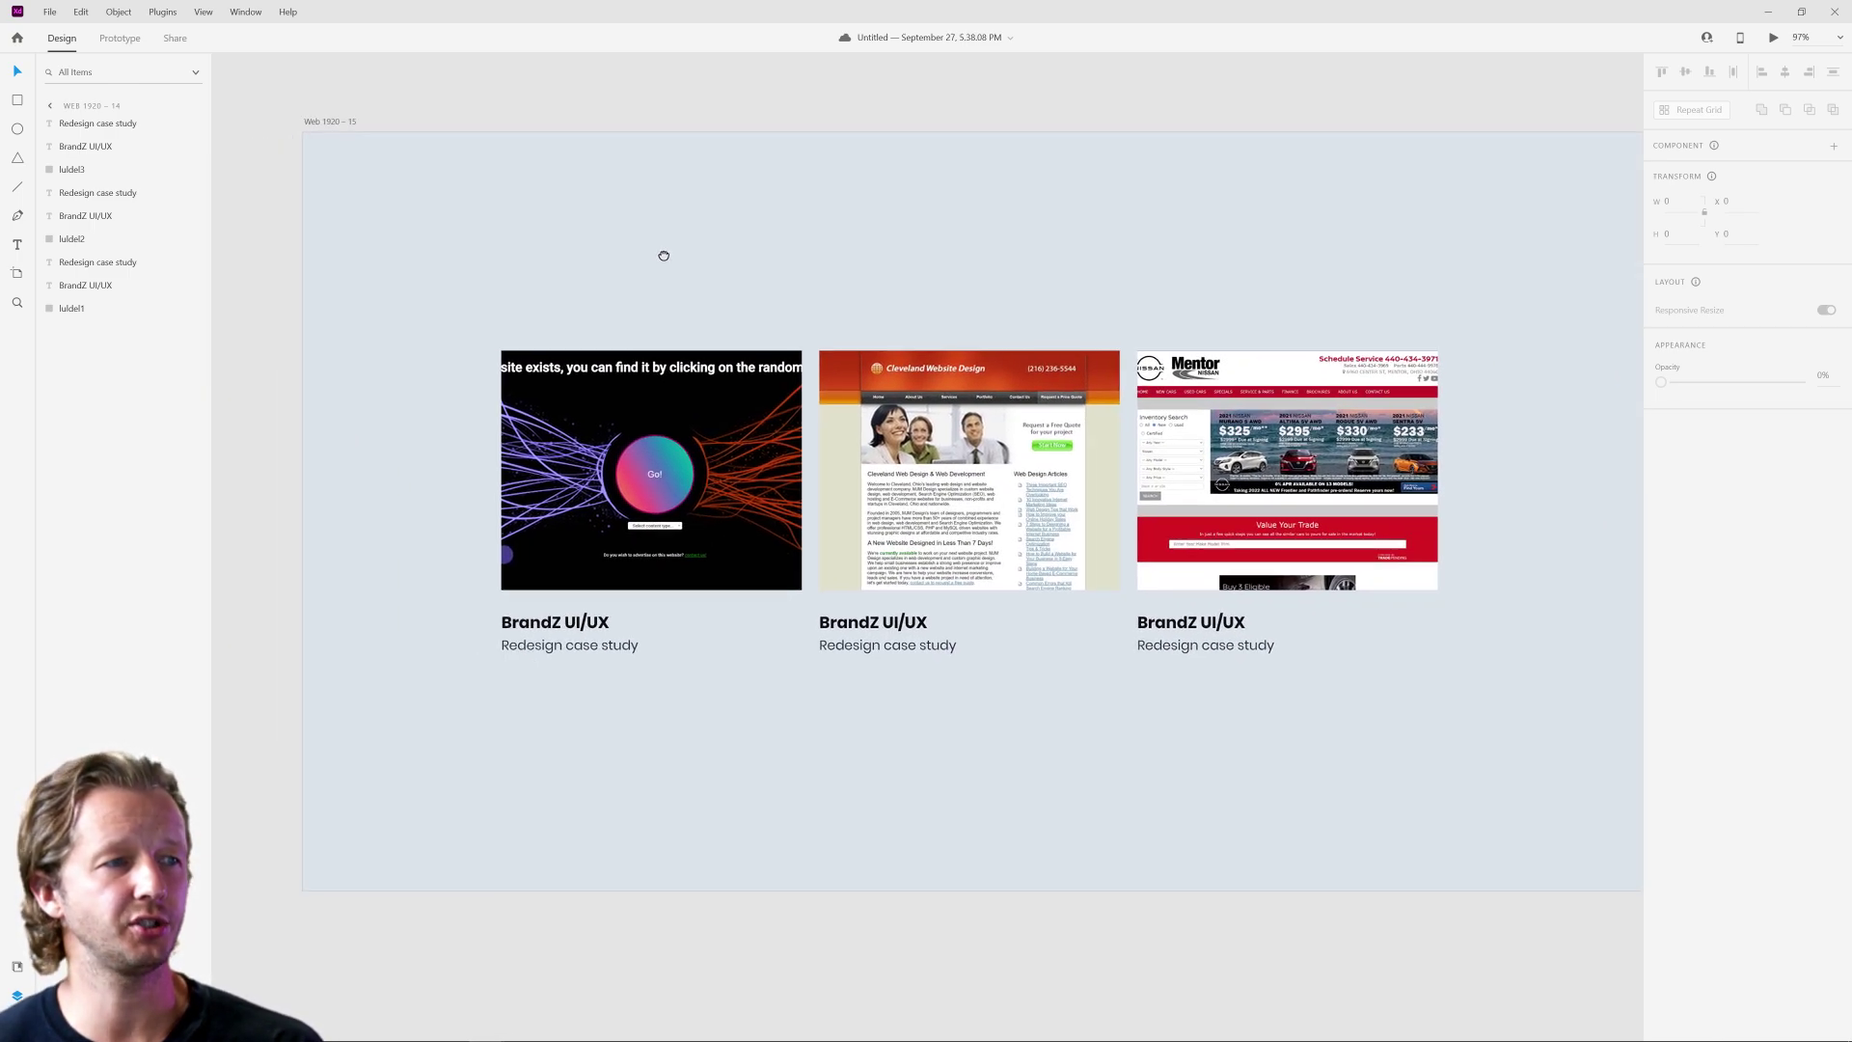
Change the Web 1920 – 15 artboard fill from blue-grey to white.
left_click(329, 122)
left_click(784, 252)
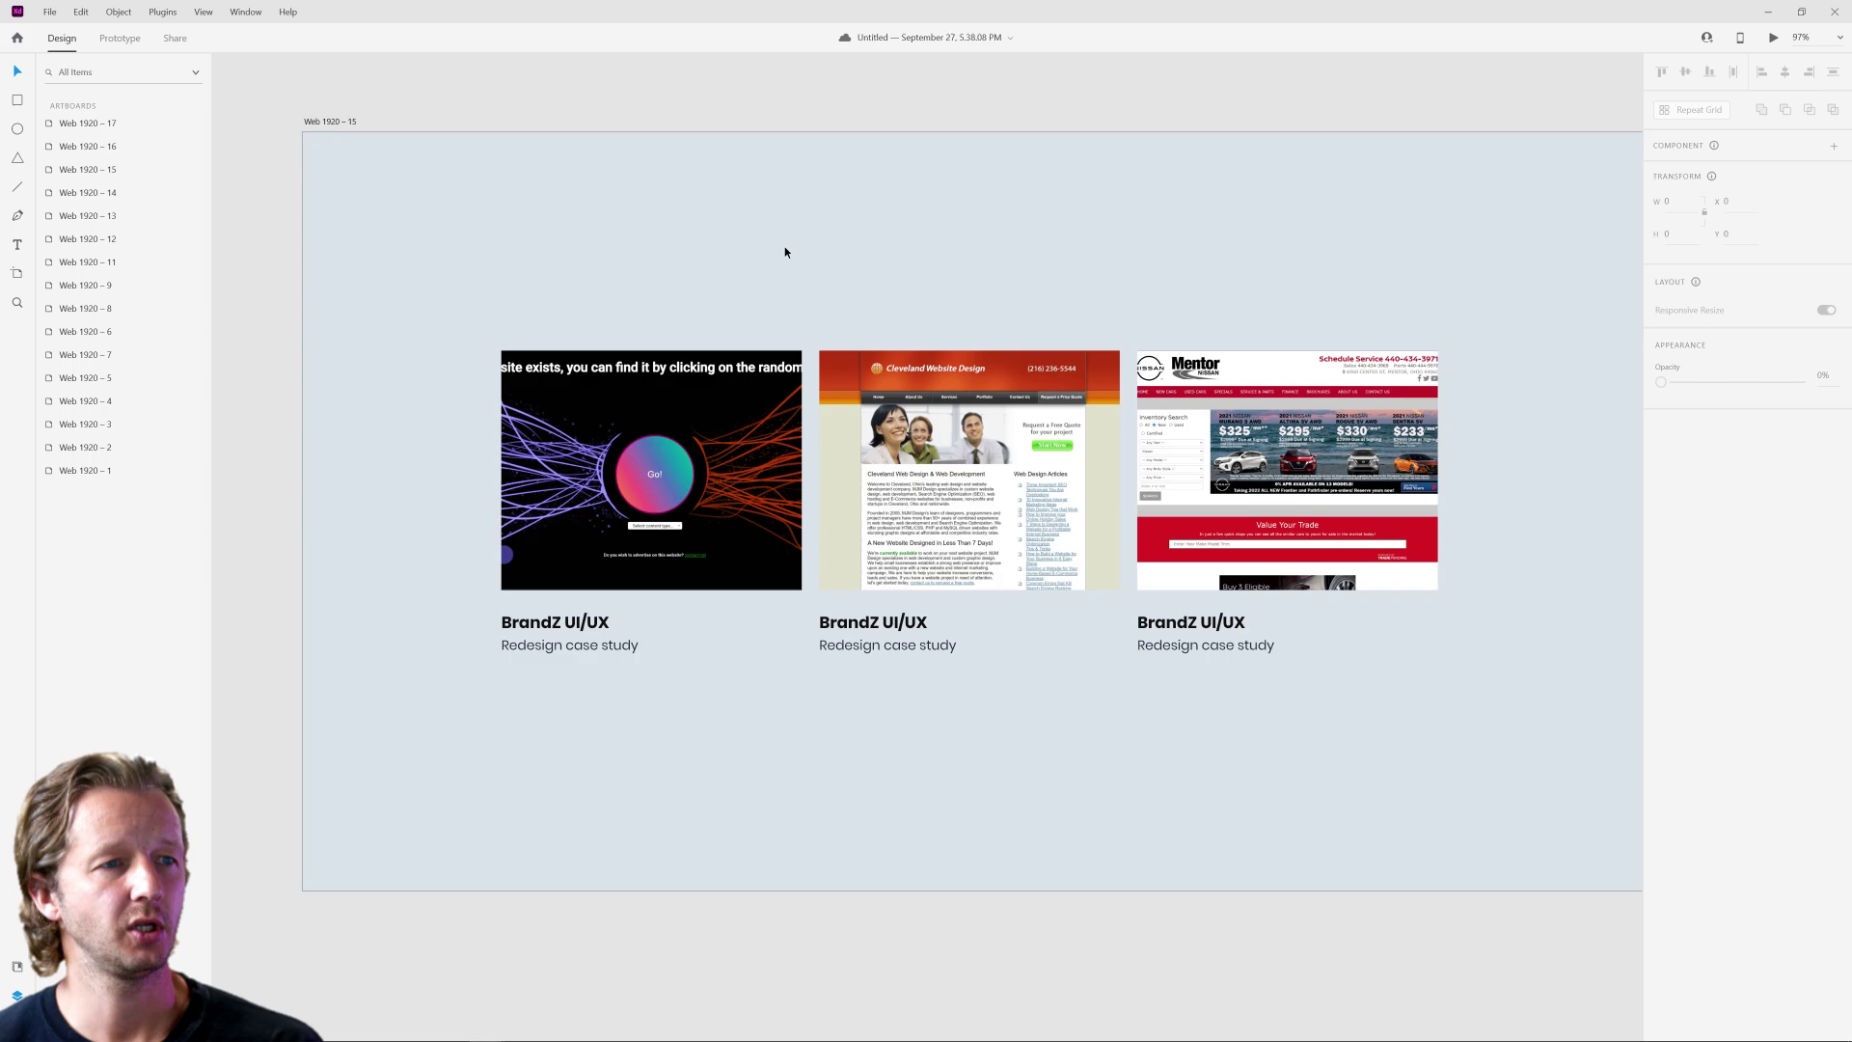
left_click(361, 122)
left_click(1688, 480)
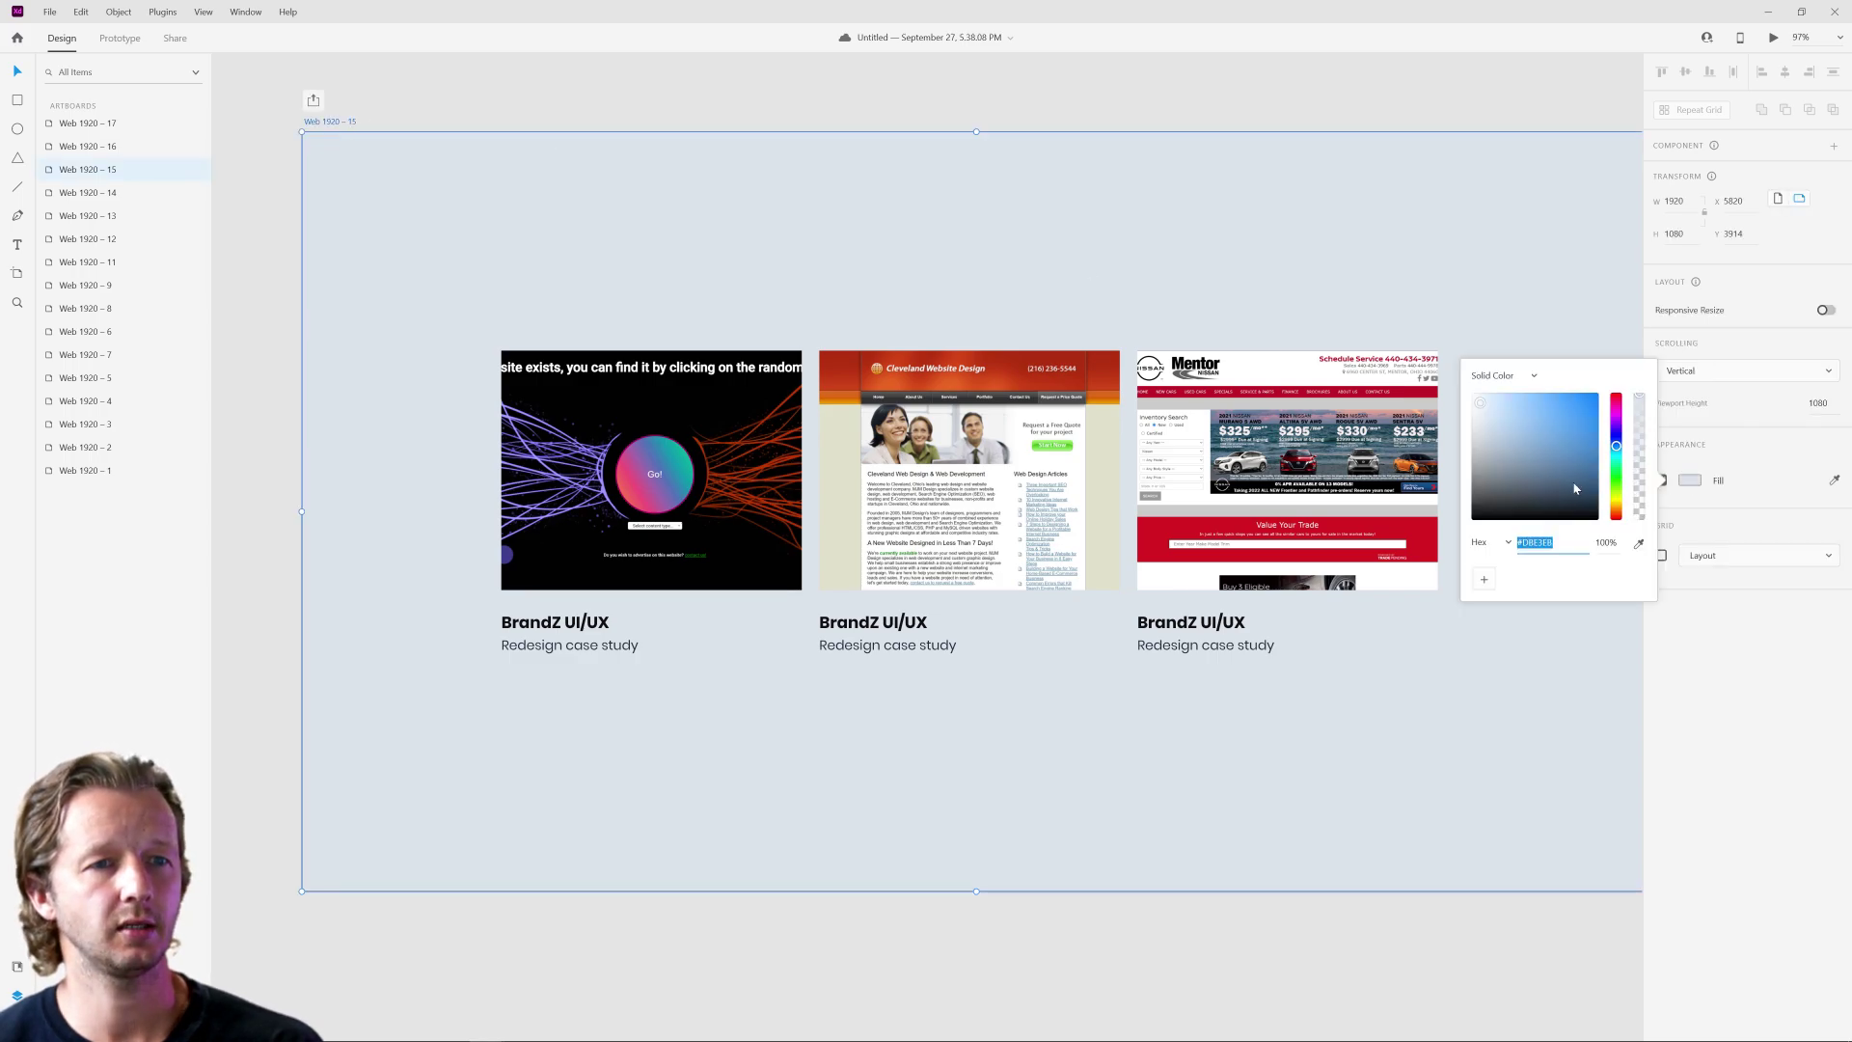
left_click(1473, 396)
left_click(927, 253)
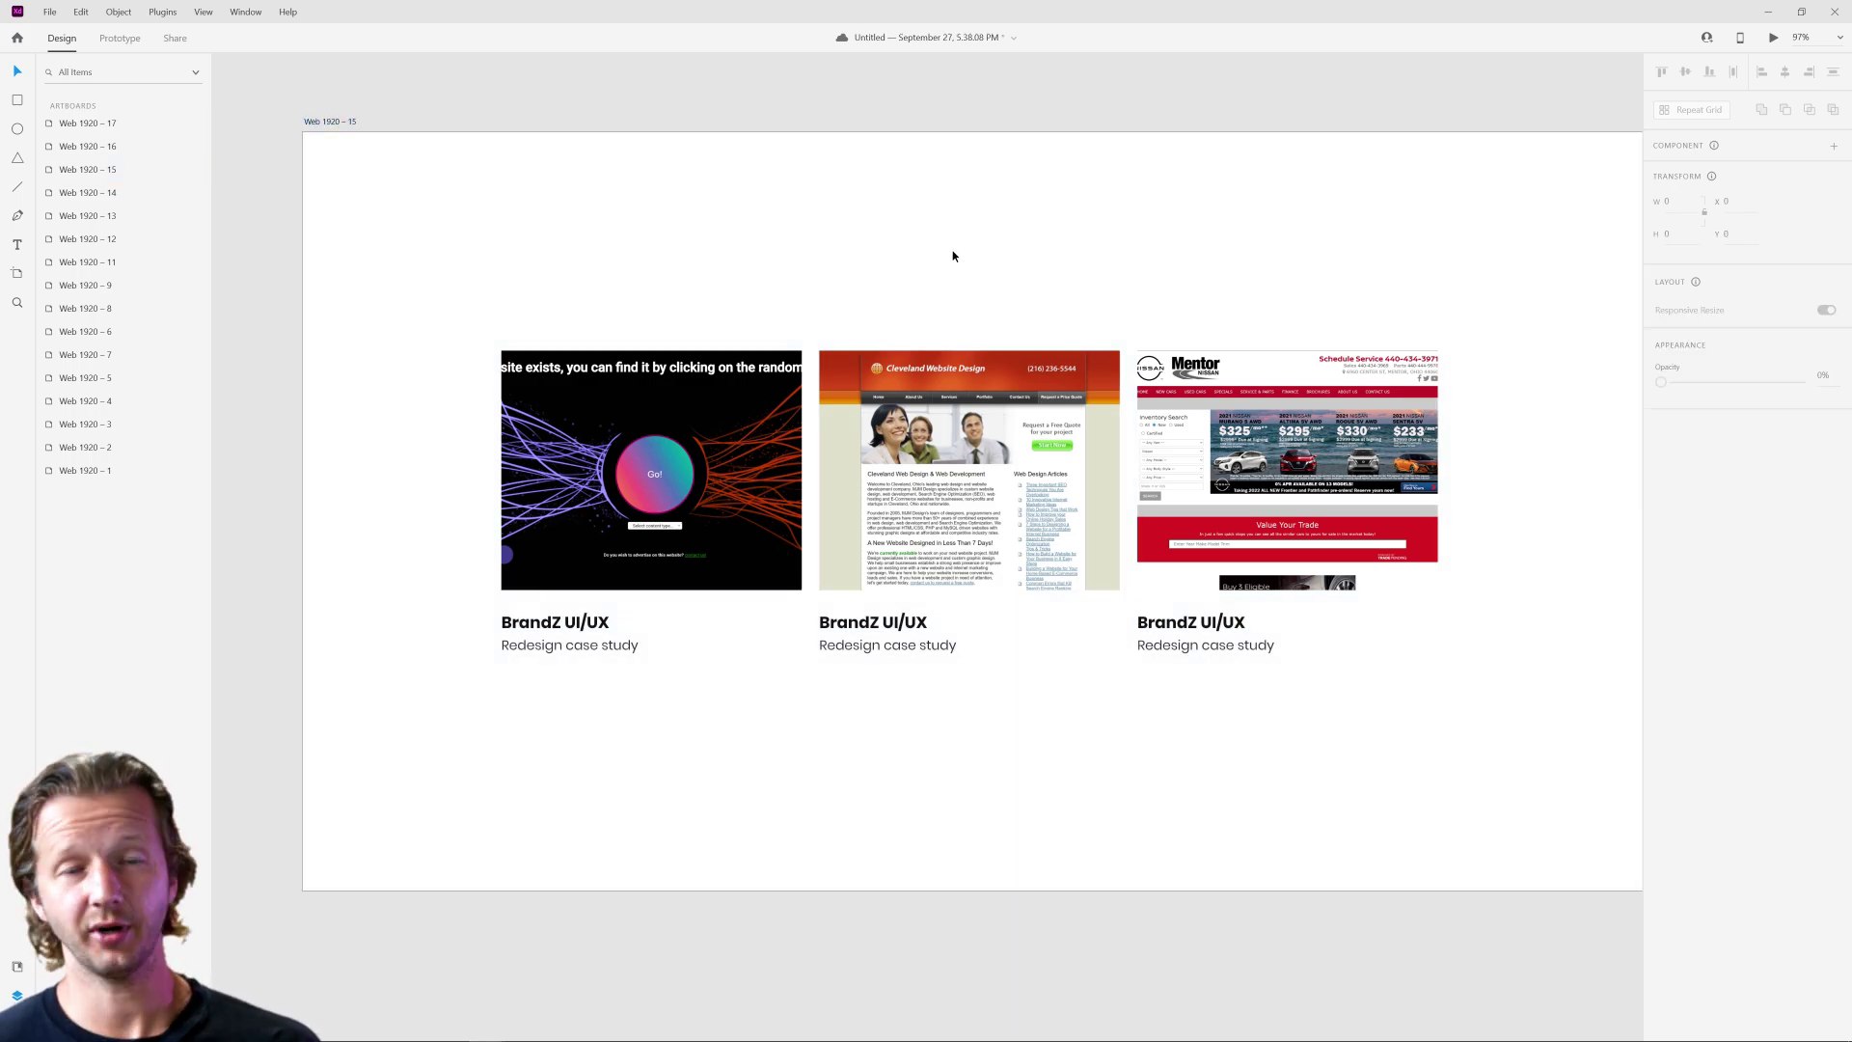
Review the three 'BrandZ UI/UX' screenshot thumbnails and select the first thumbnail image.
scroll(596, 270, "down", 5, "ctrl")
scroll(732, 386, "left", 8)
scroll(733, 386, "up", 2)
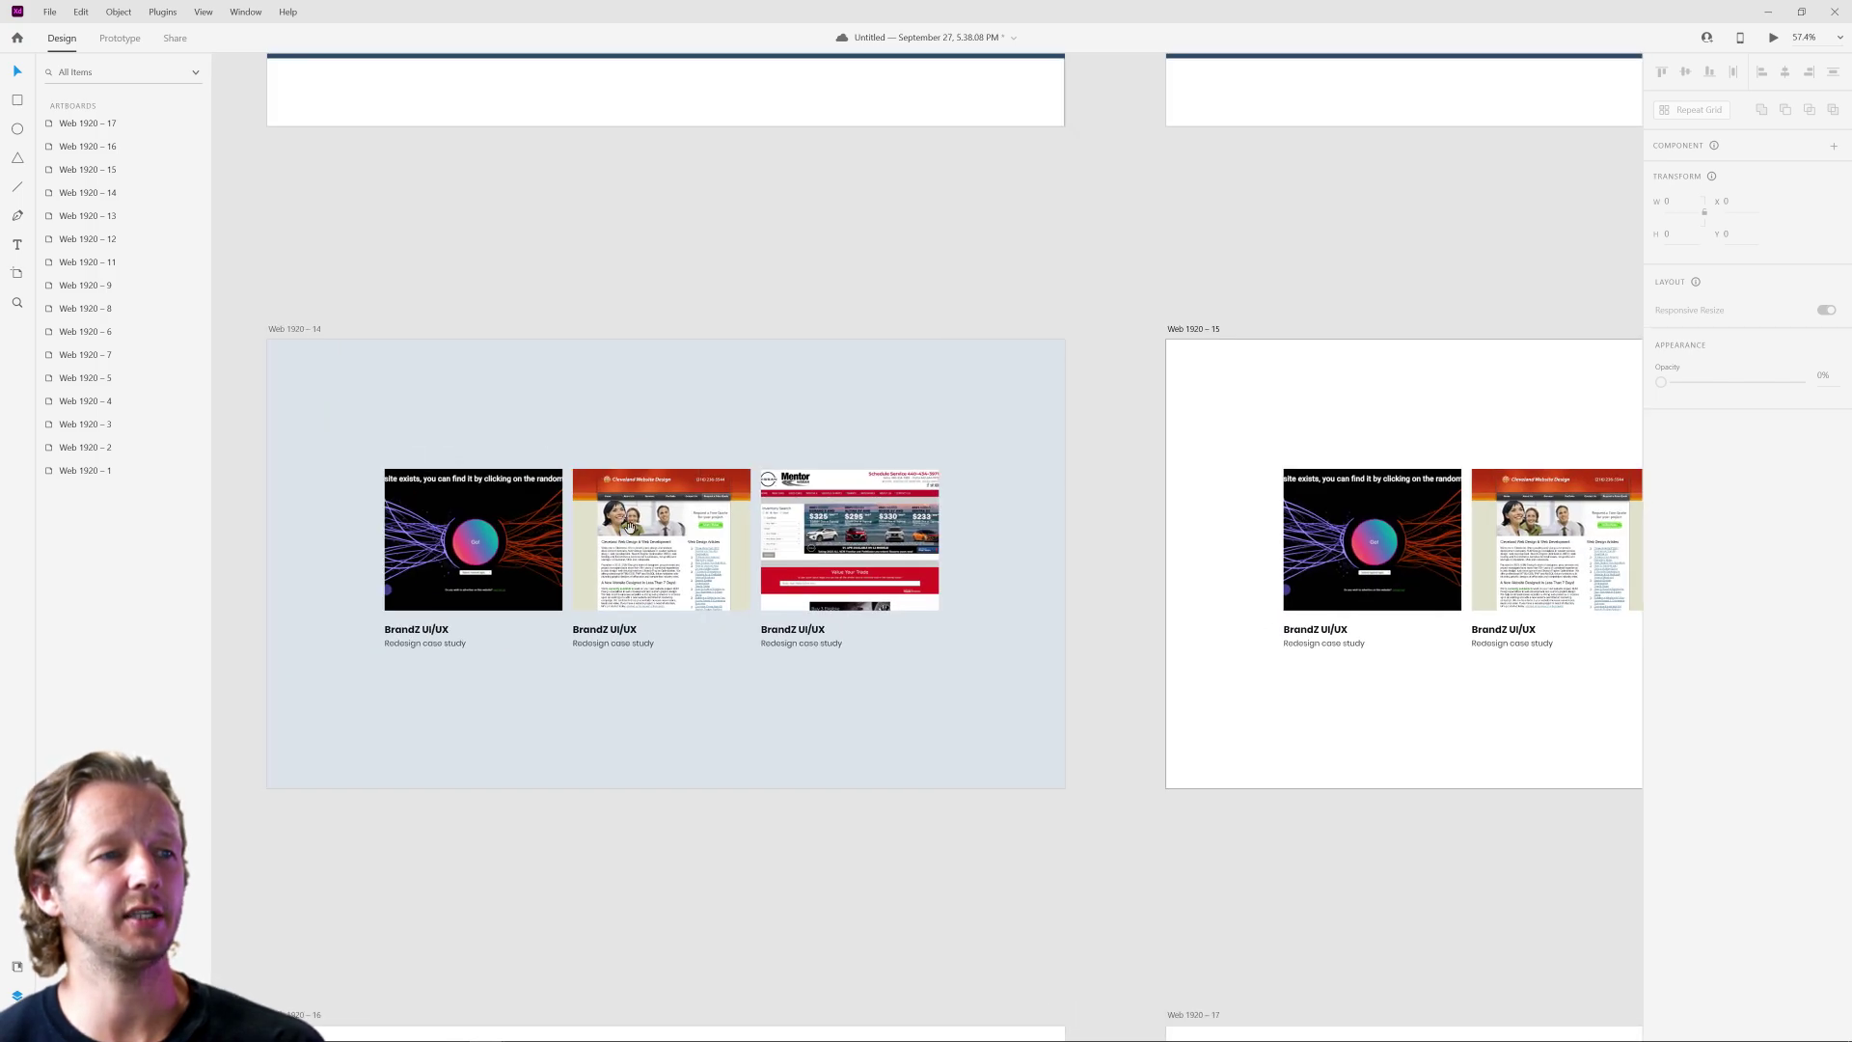
scroll(1028, 518, "right", 2)
scroll(1027, 518, "down", 1)
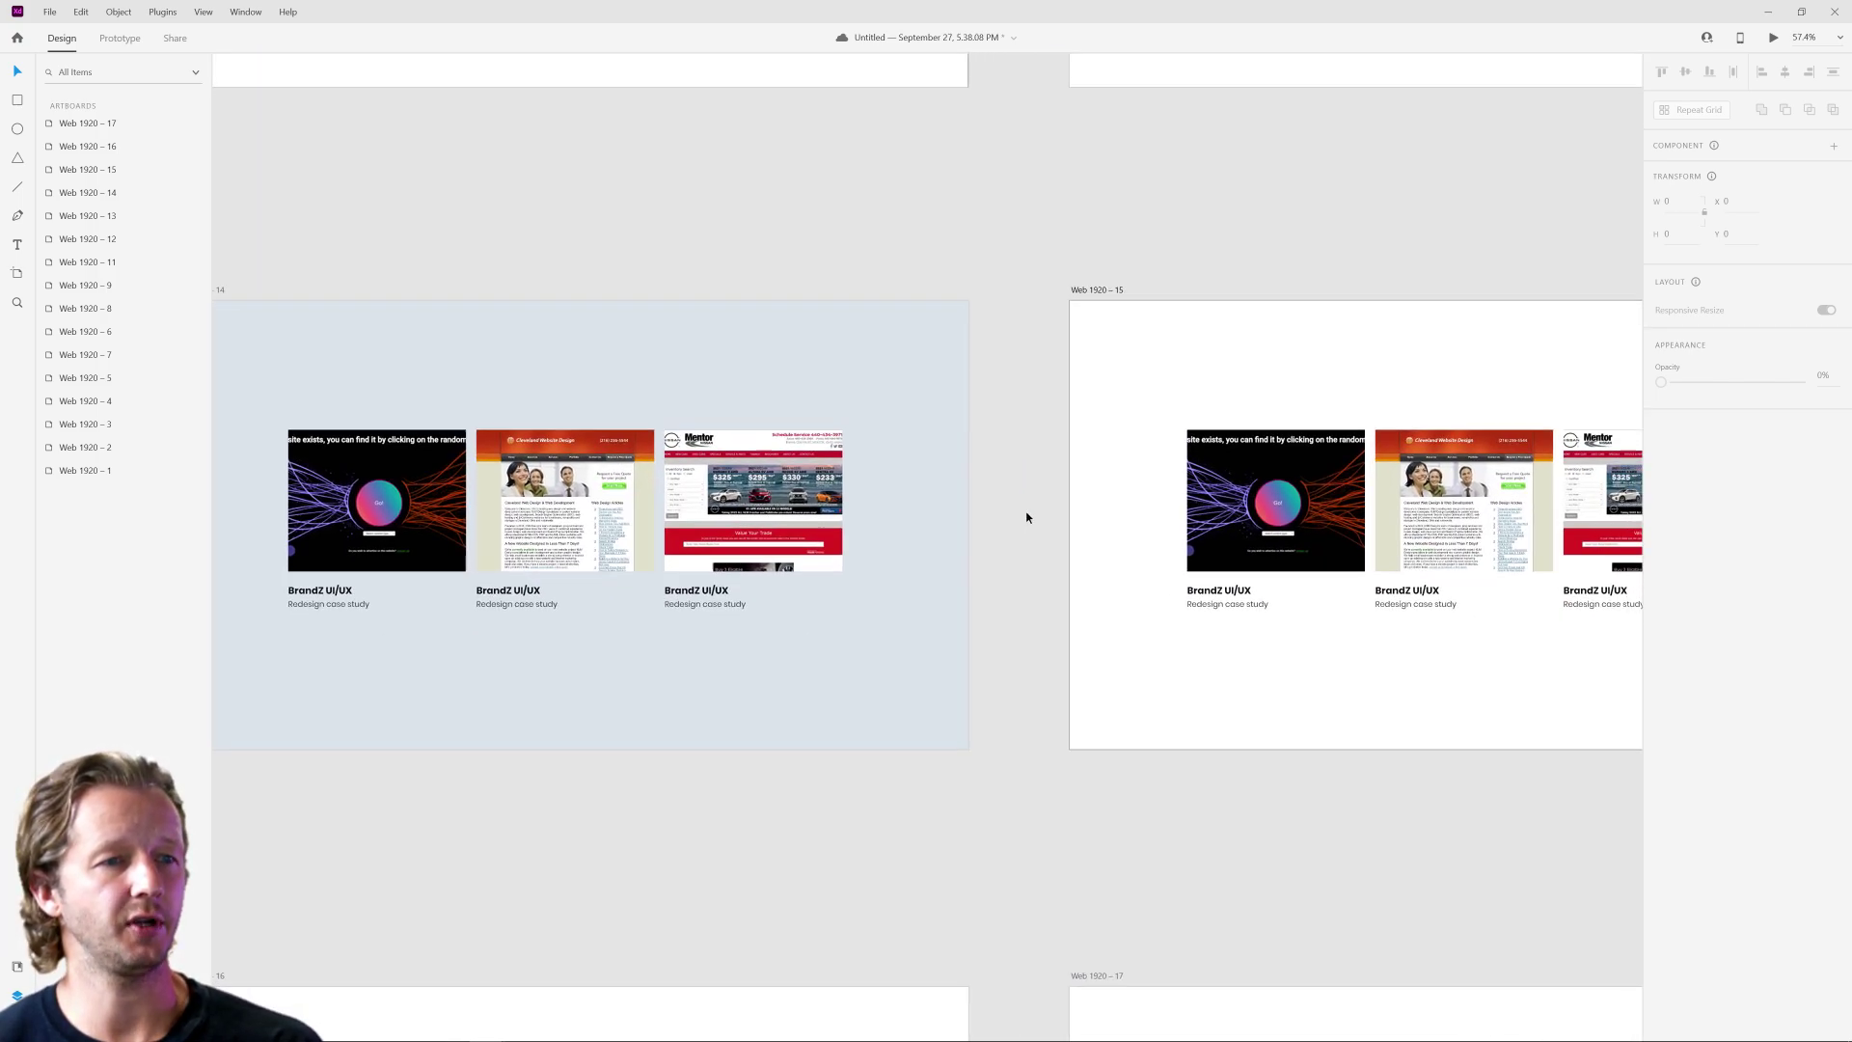
scroll(1026, 518, "down", 2, "ctrl")
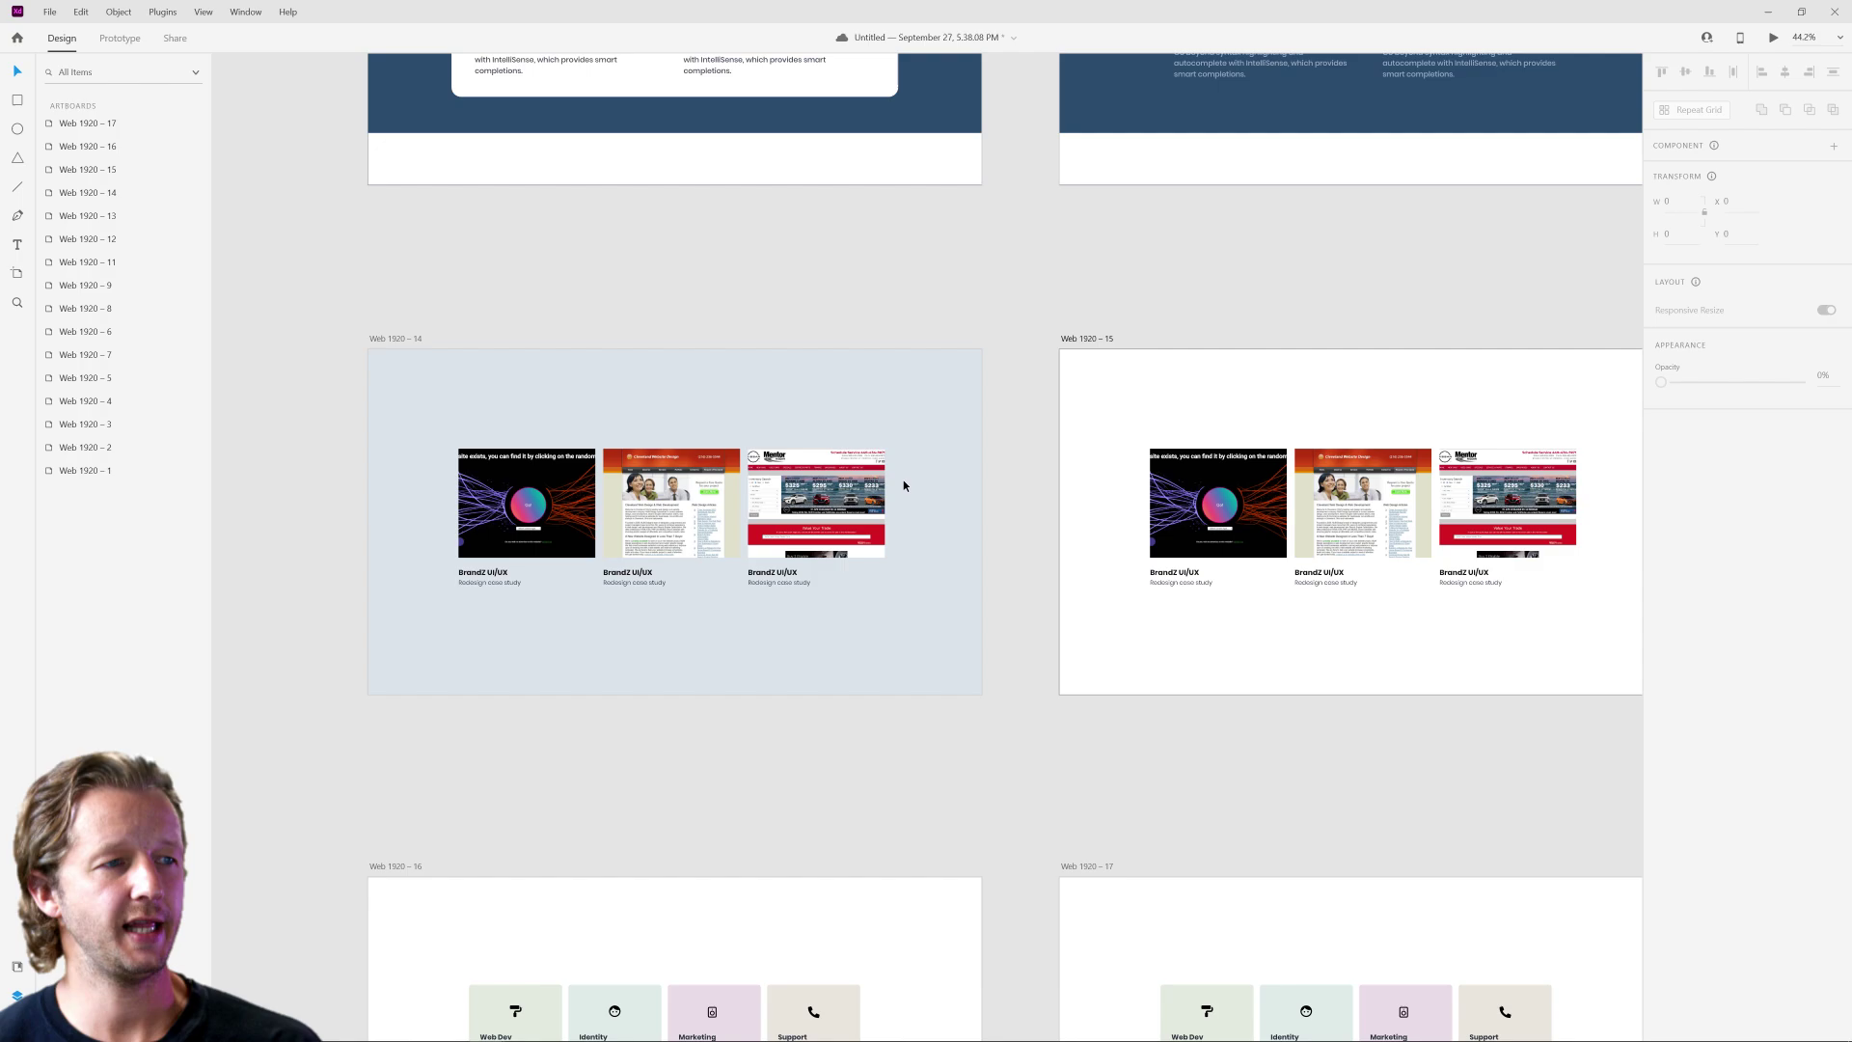
scroll(616, 500, "up", 10, "ctrl")
scroll(584, 503, "up", 5, "ctrl")
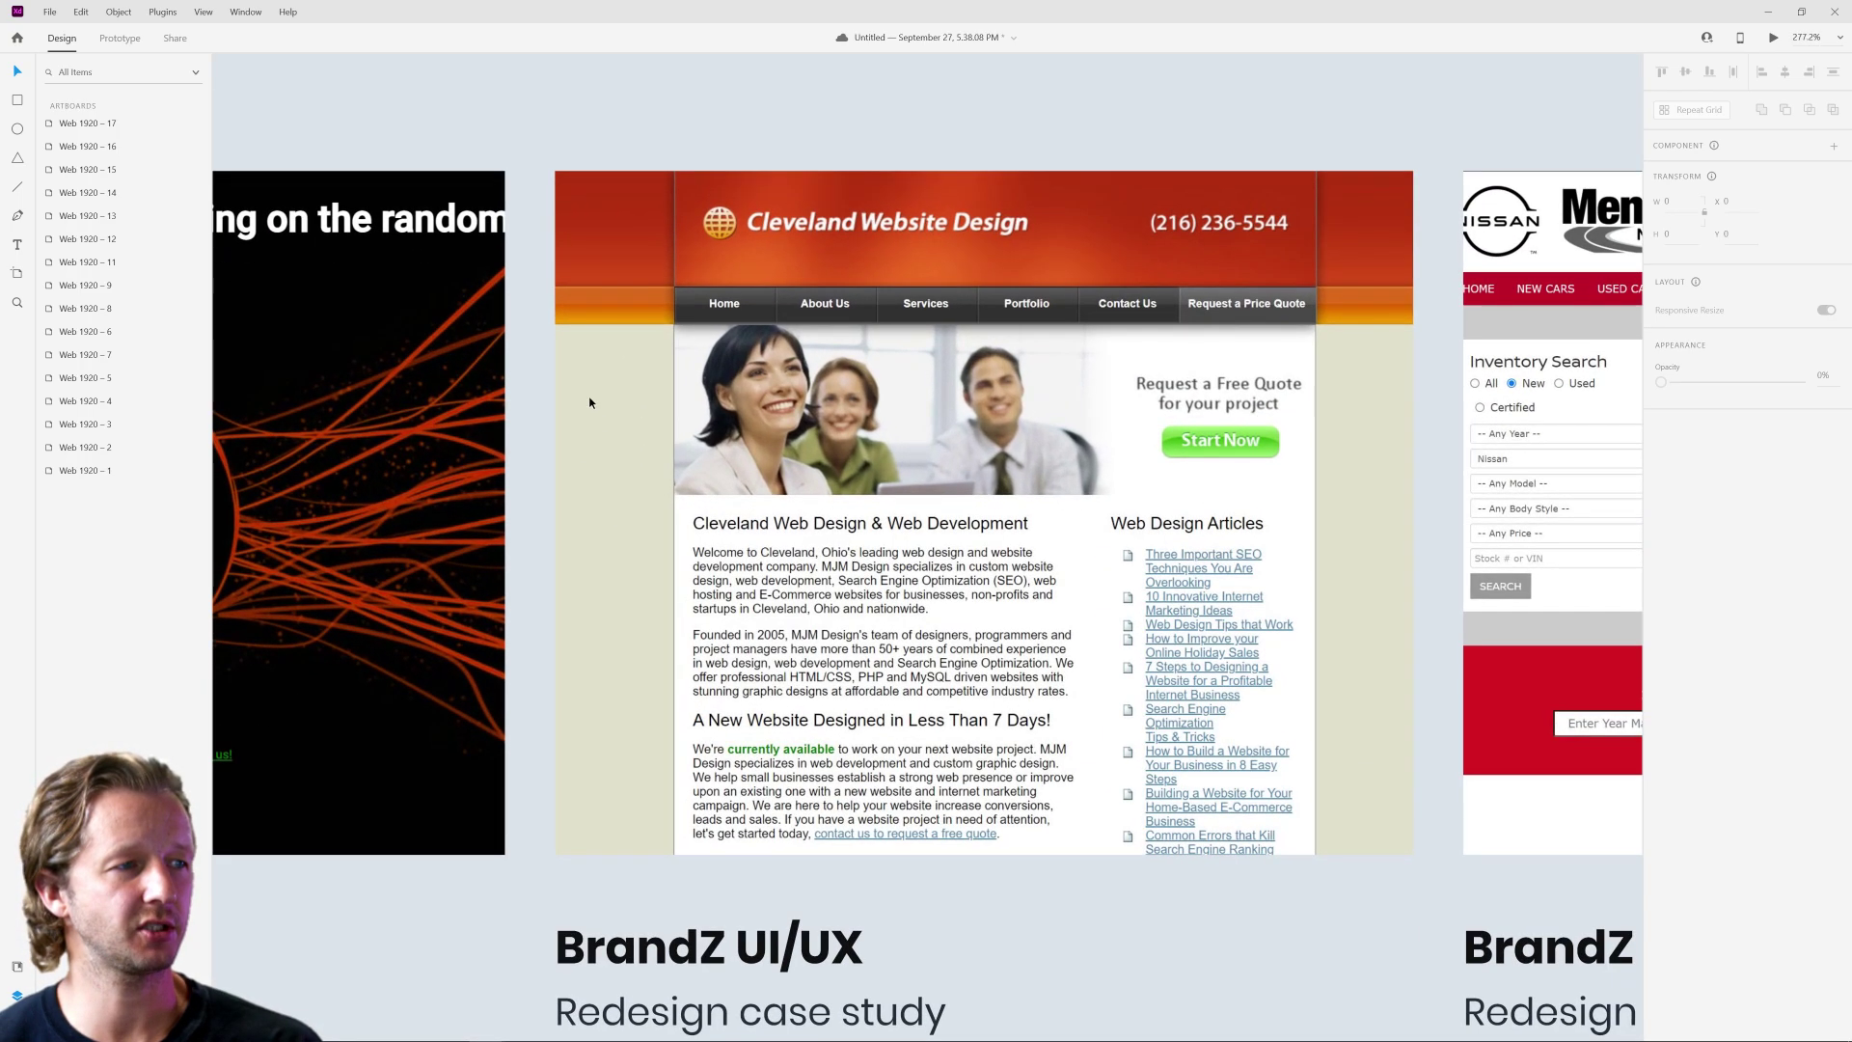
left_click(608, 413)
left_click(533, 434)
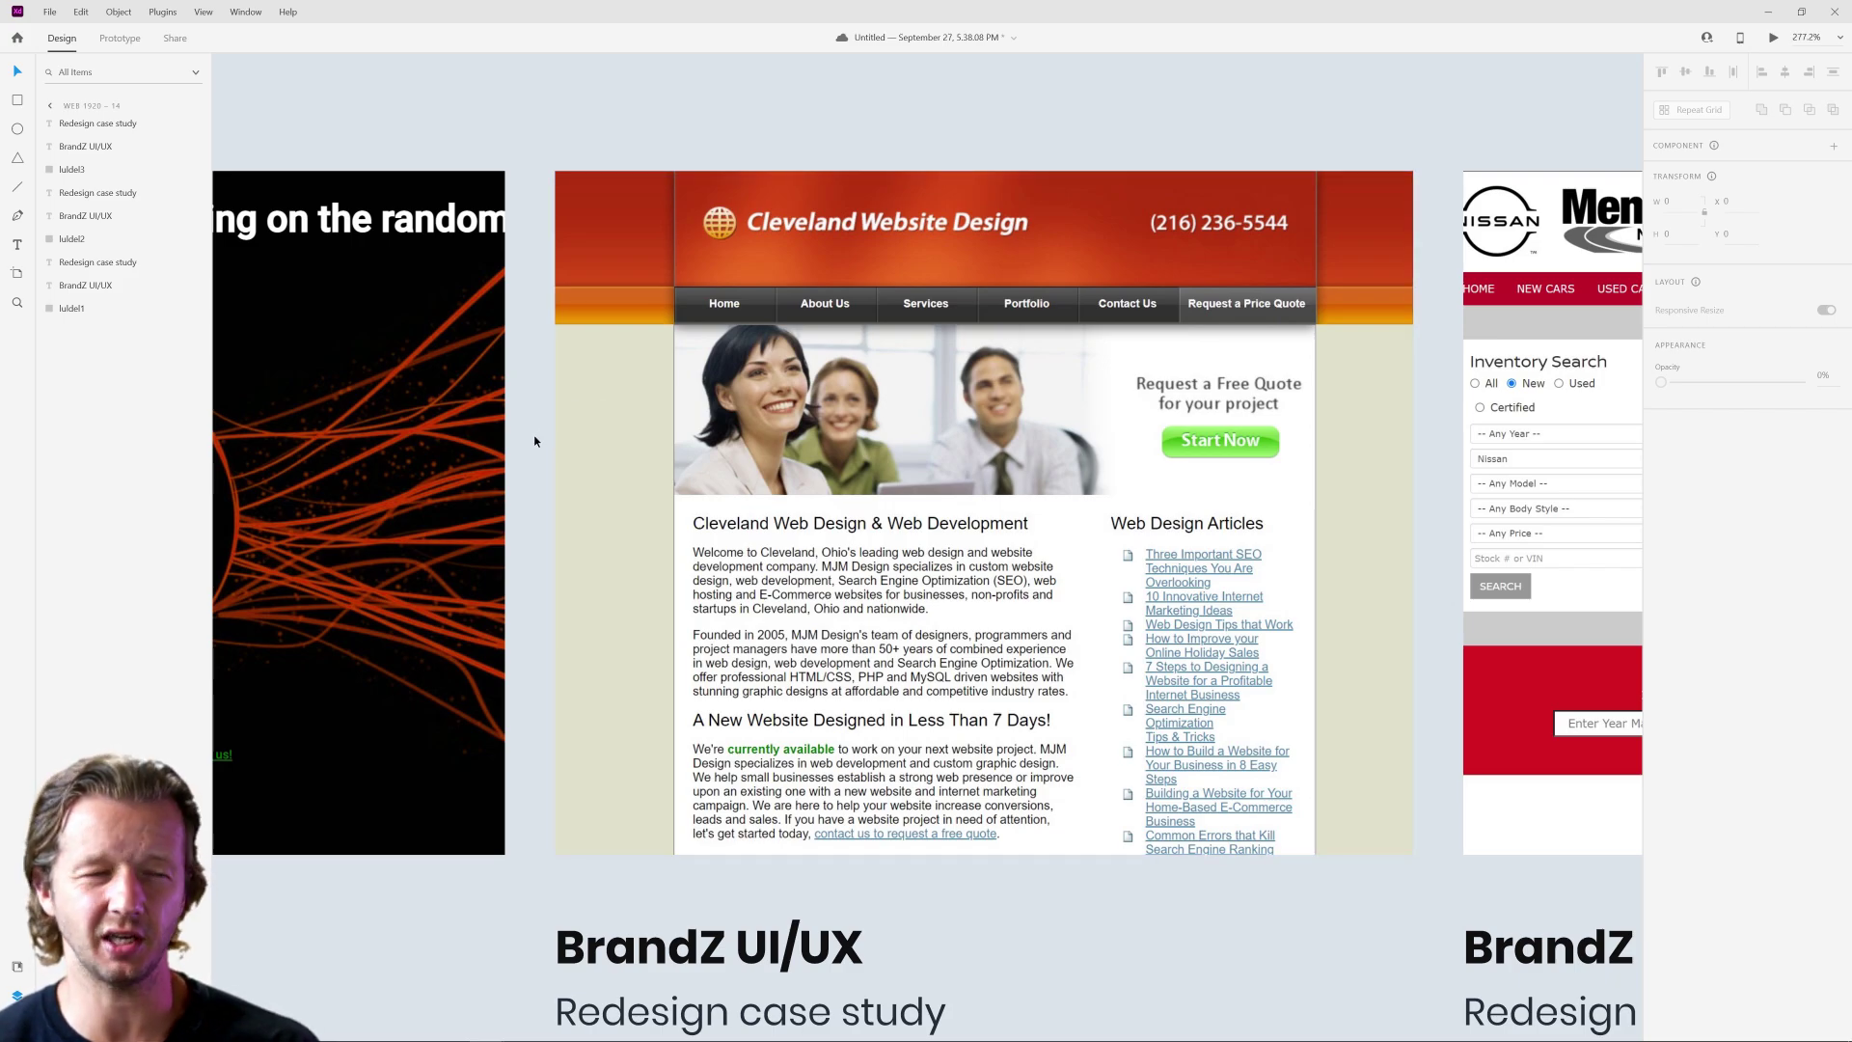
scroll(534, 441, "down", 5)
scroll(534, 441, "right", 10)
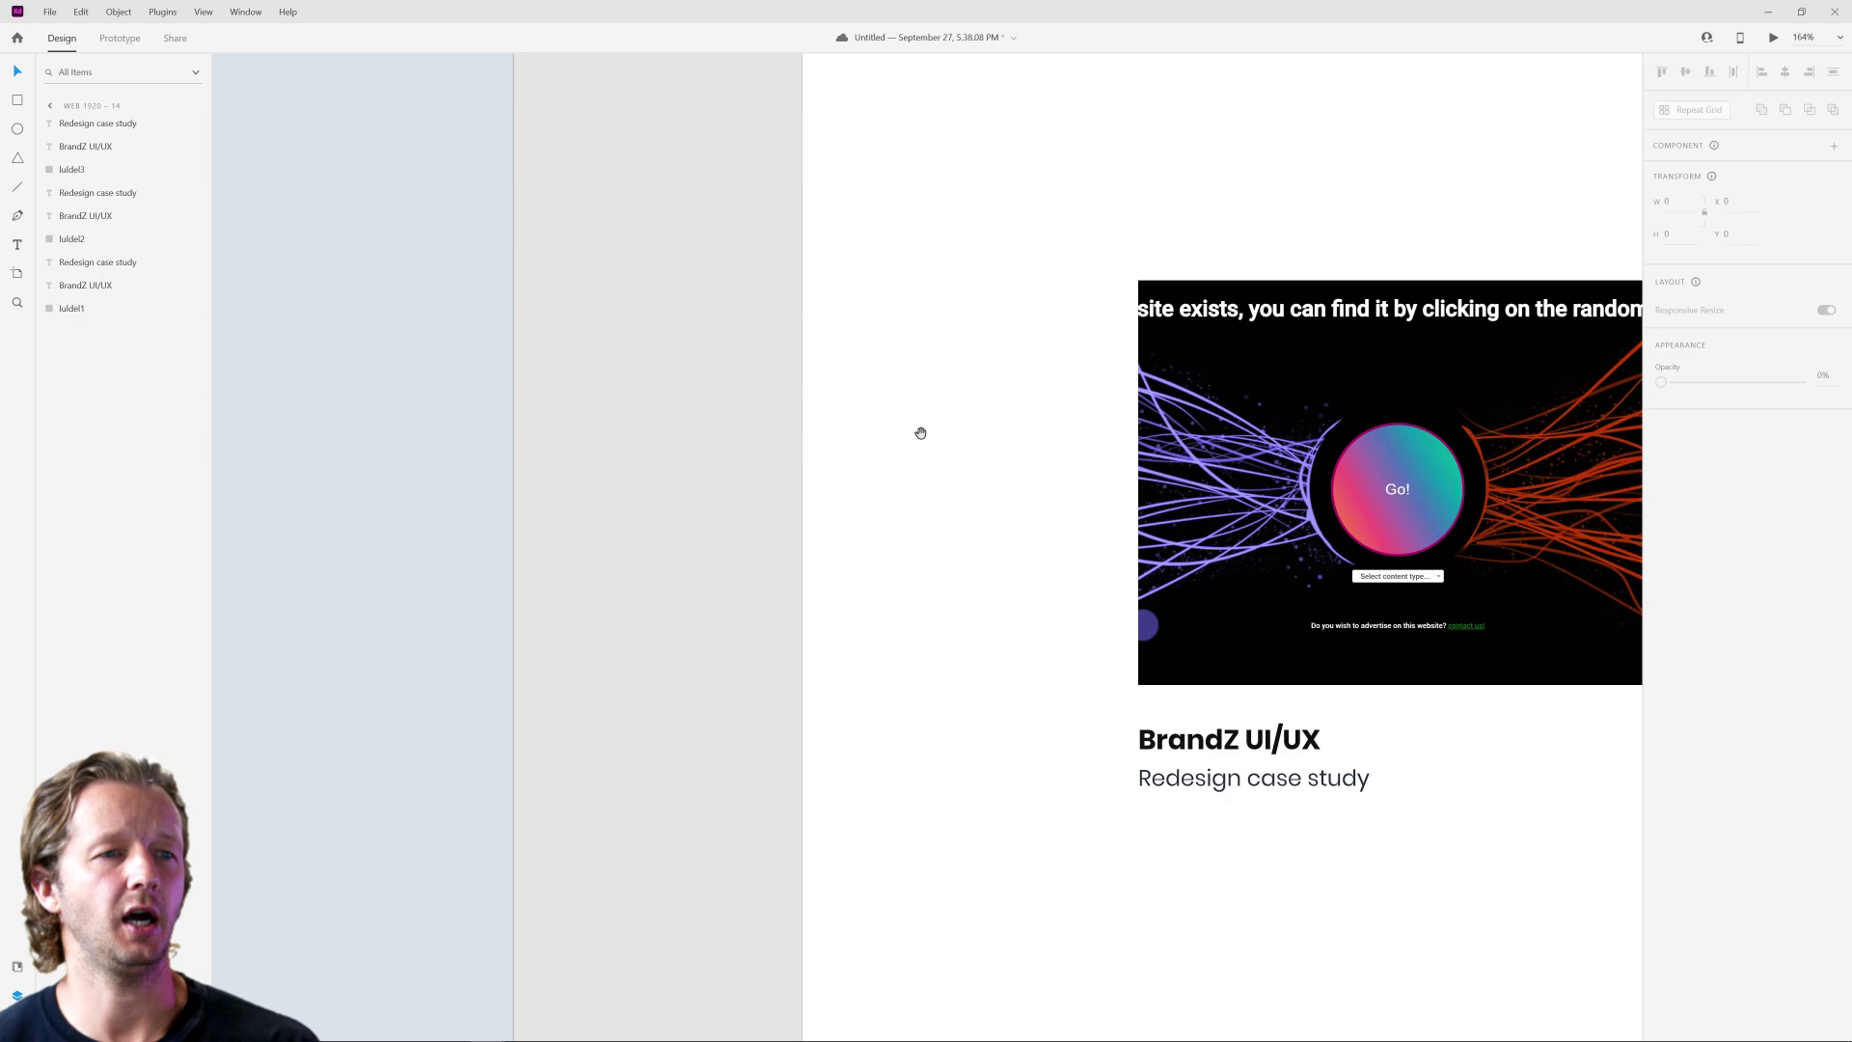
scroll(755, 374, "down", 5)
scroll(792, 422, "up", 3)
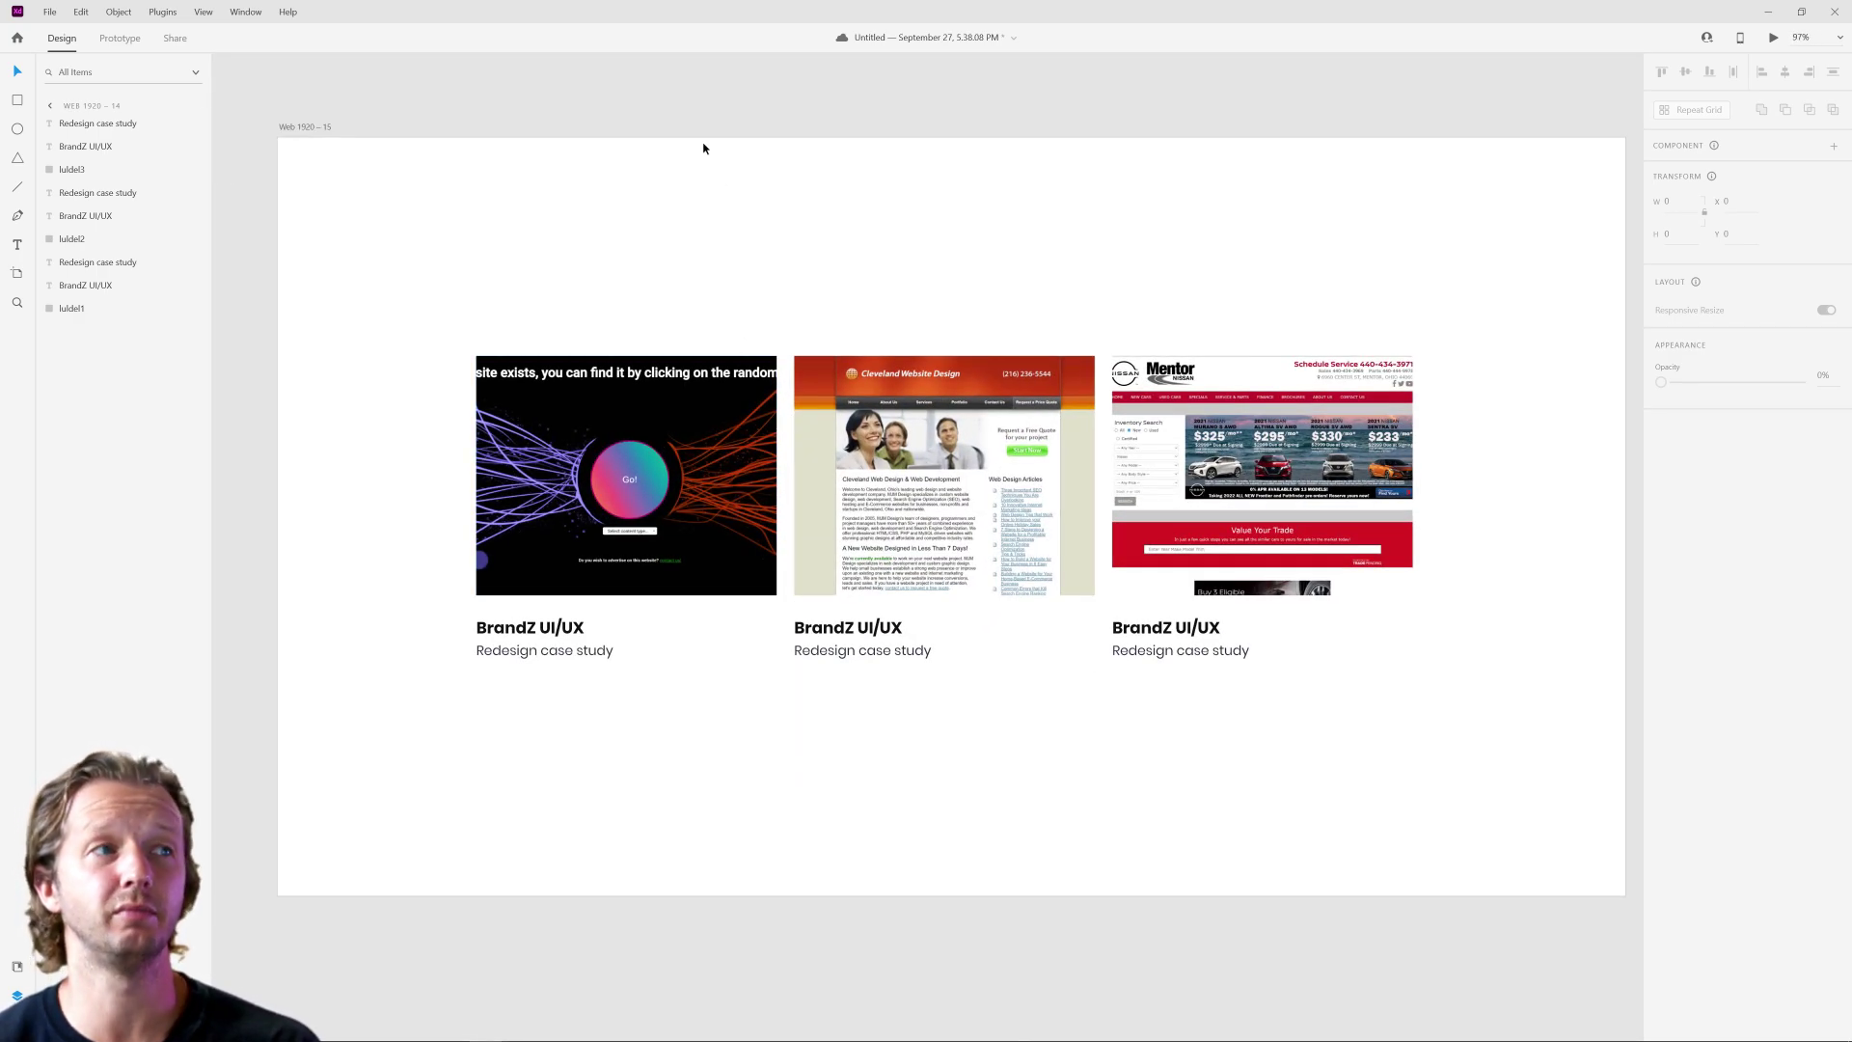
left_click(697, 445)
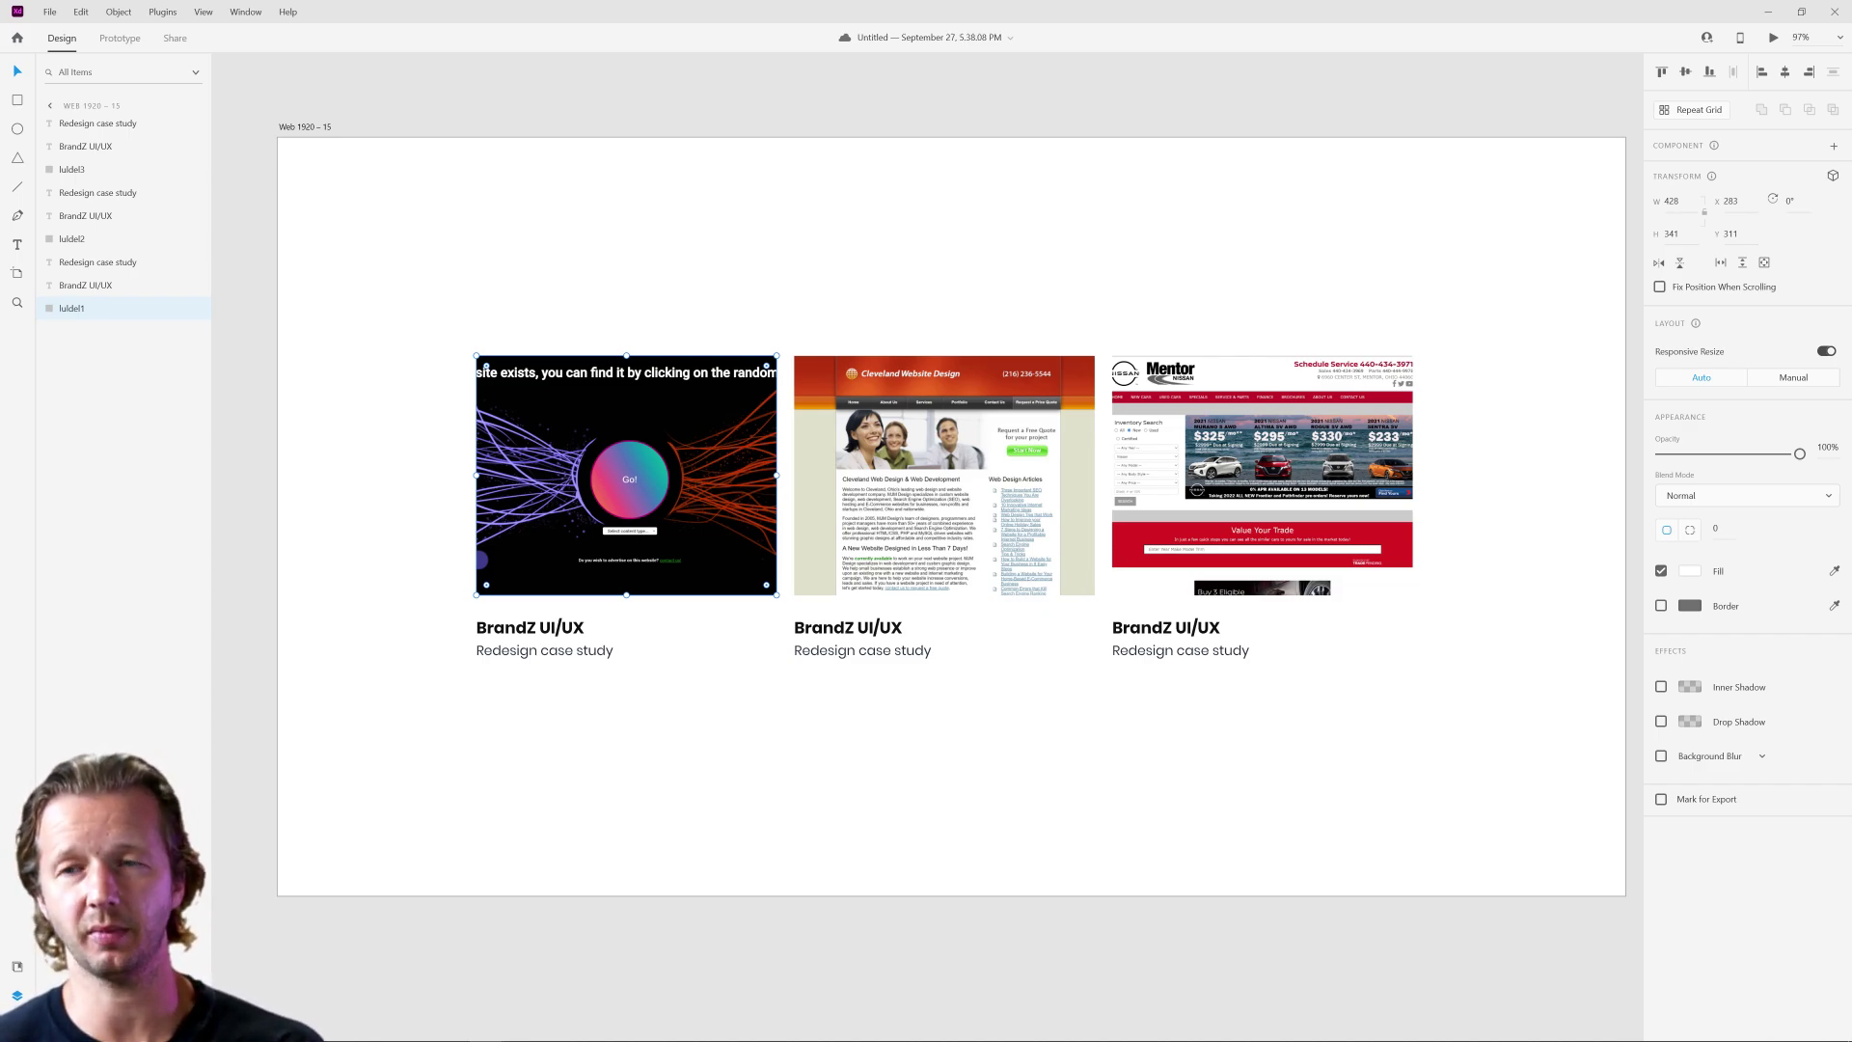
Drop a laptop photo, a phone photo and a Mercedes logo photo into the three thumbnails.
left_click_drag(386, 489, 550, 473)
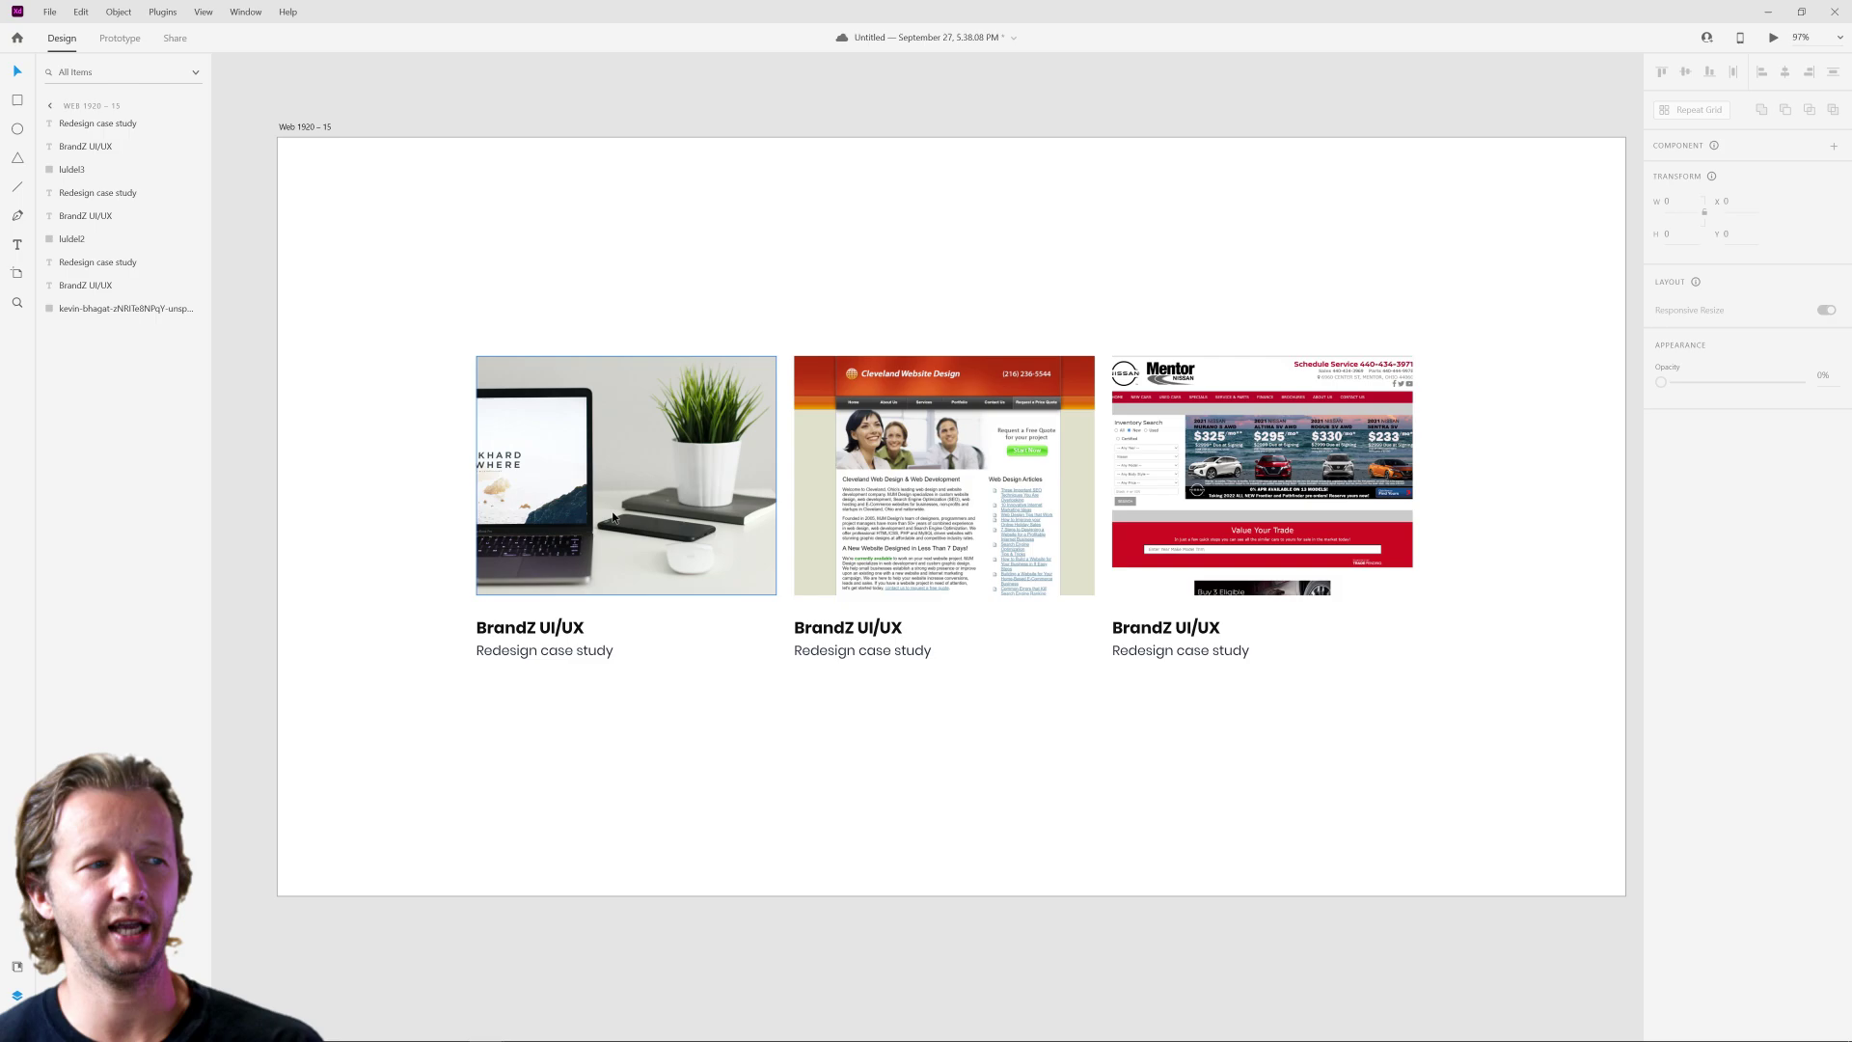
left_click(868, 502)
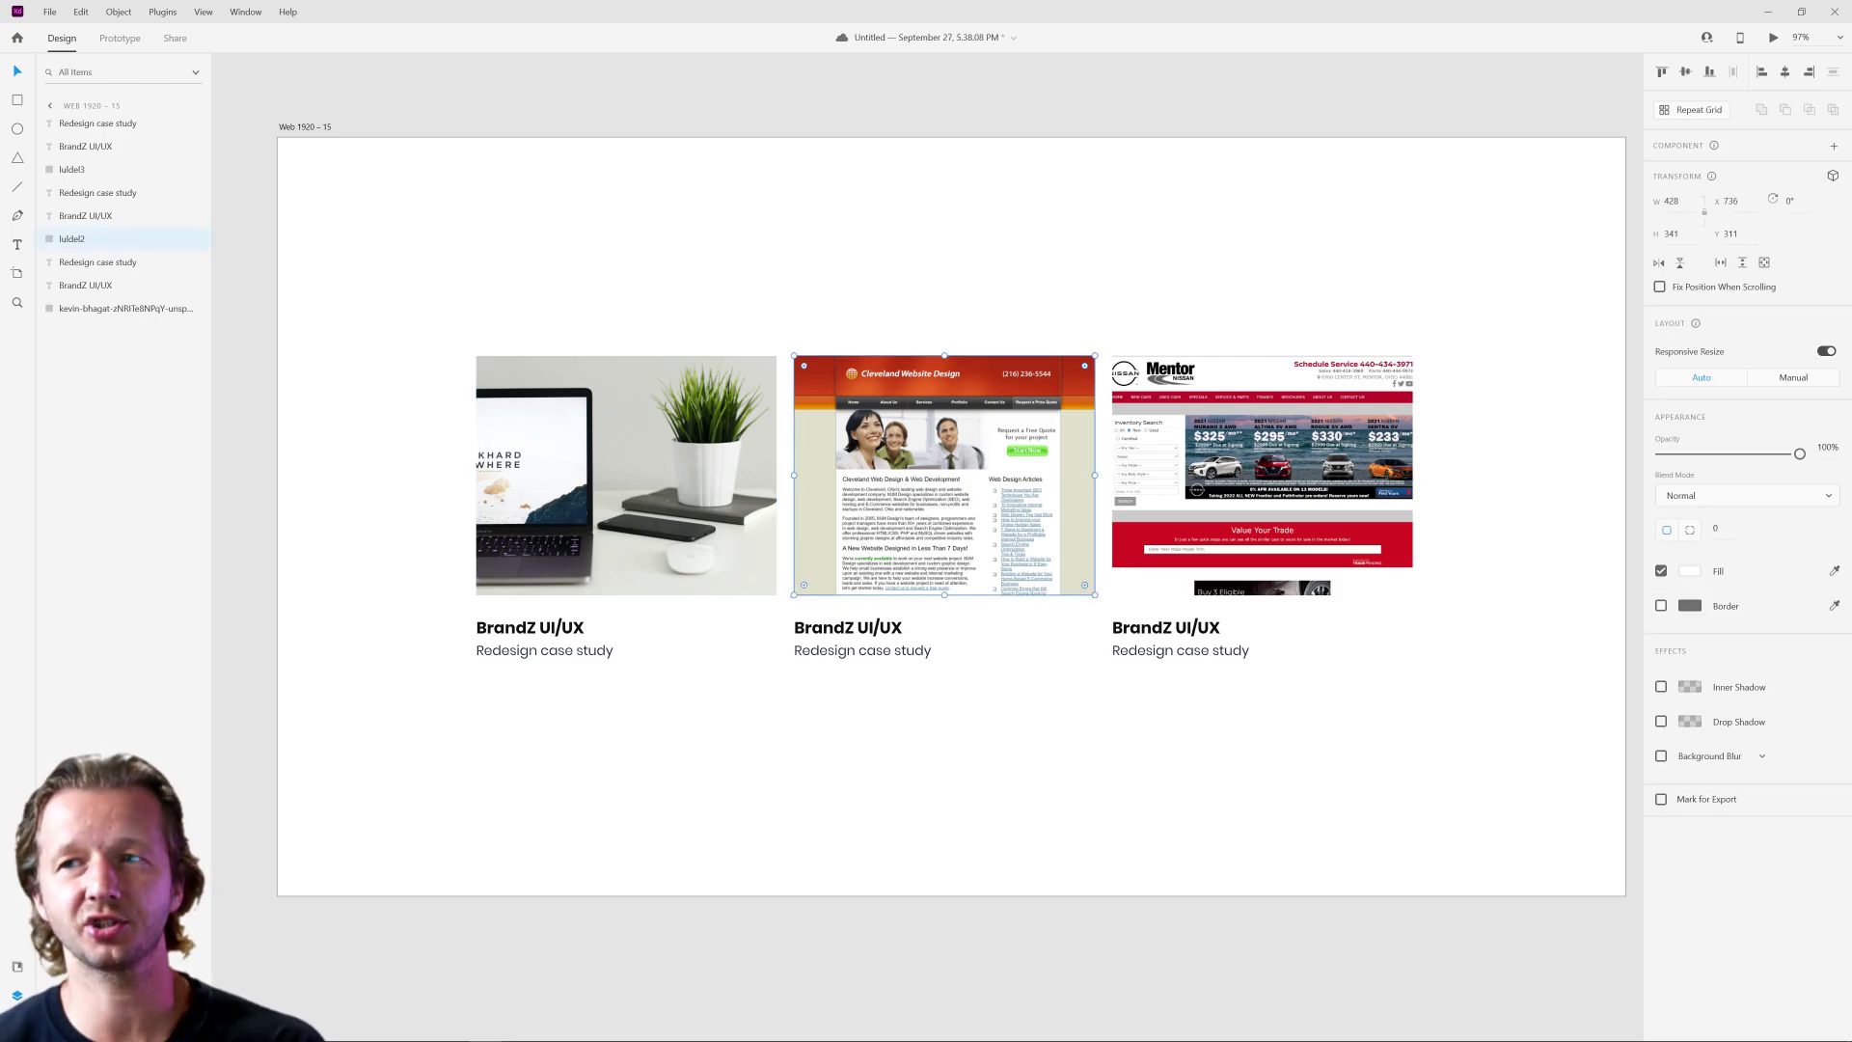
left_click_drag(899, 535, 801, 463)
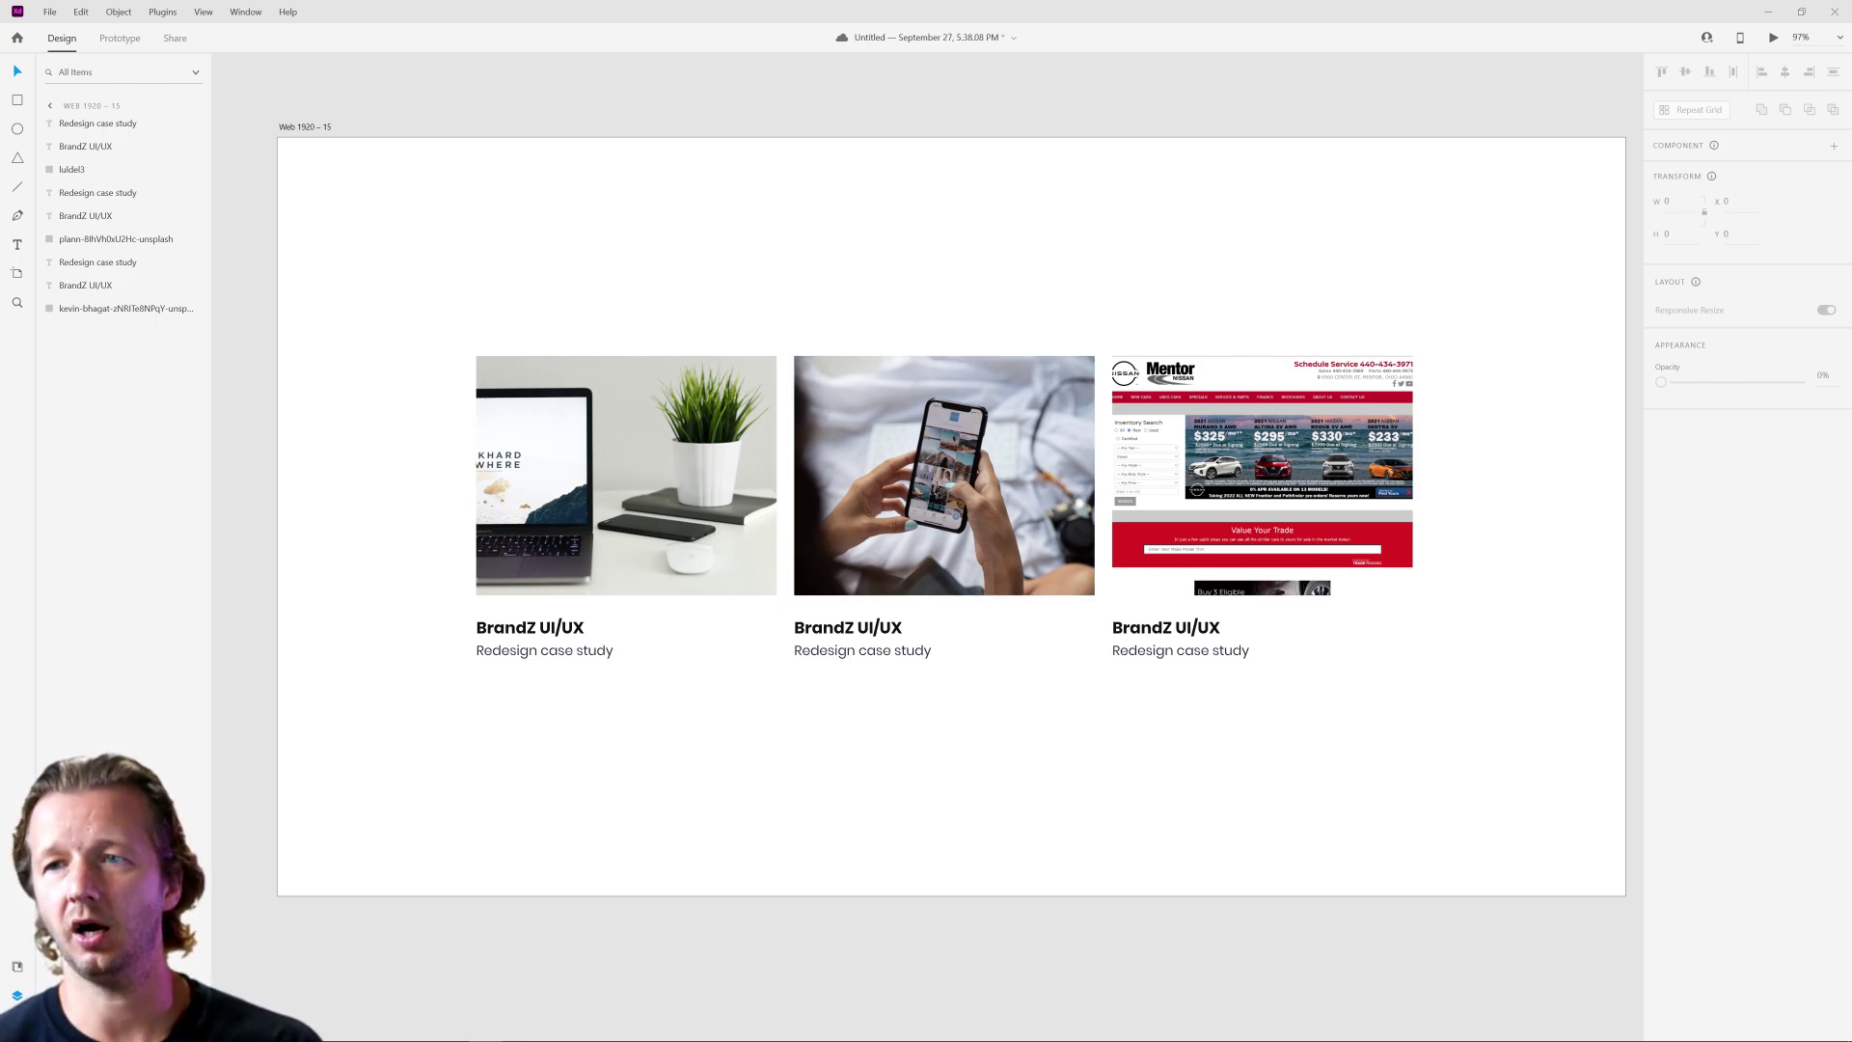
left_click_drag(1414, 472, 1261, 475)
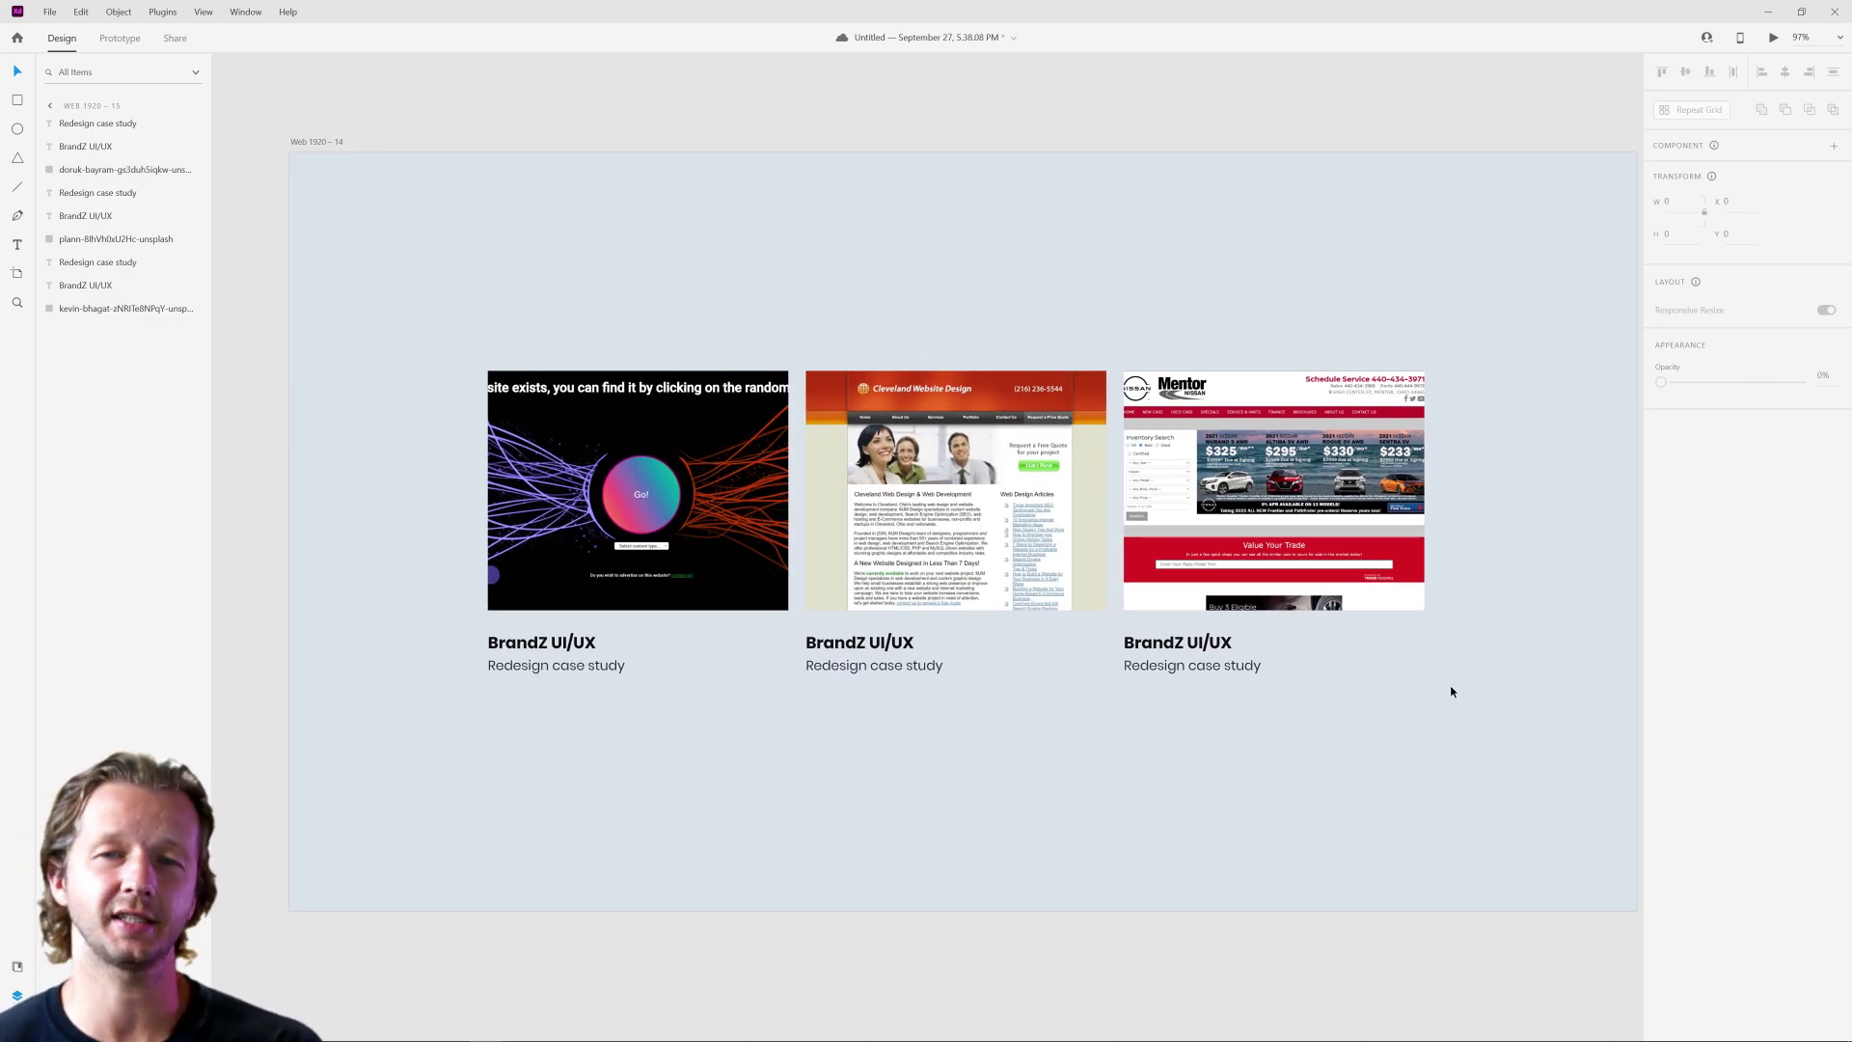
scroll(1091, 659, "down", 10)
scroll(885, 643, "up", 4)
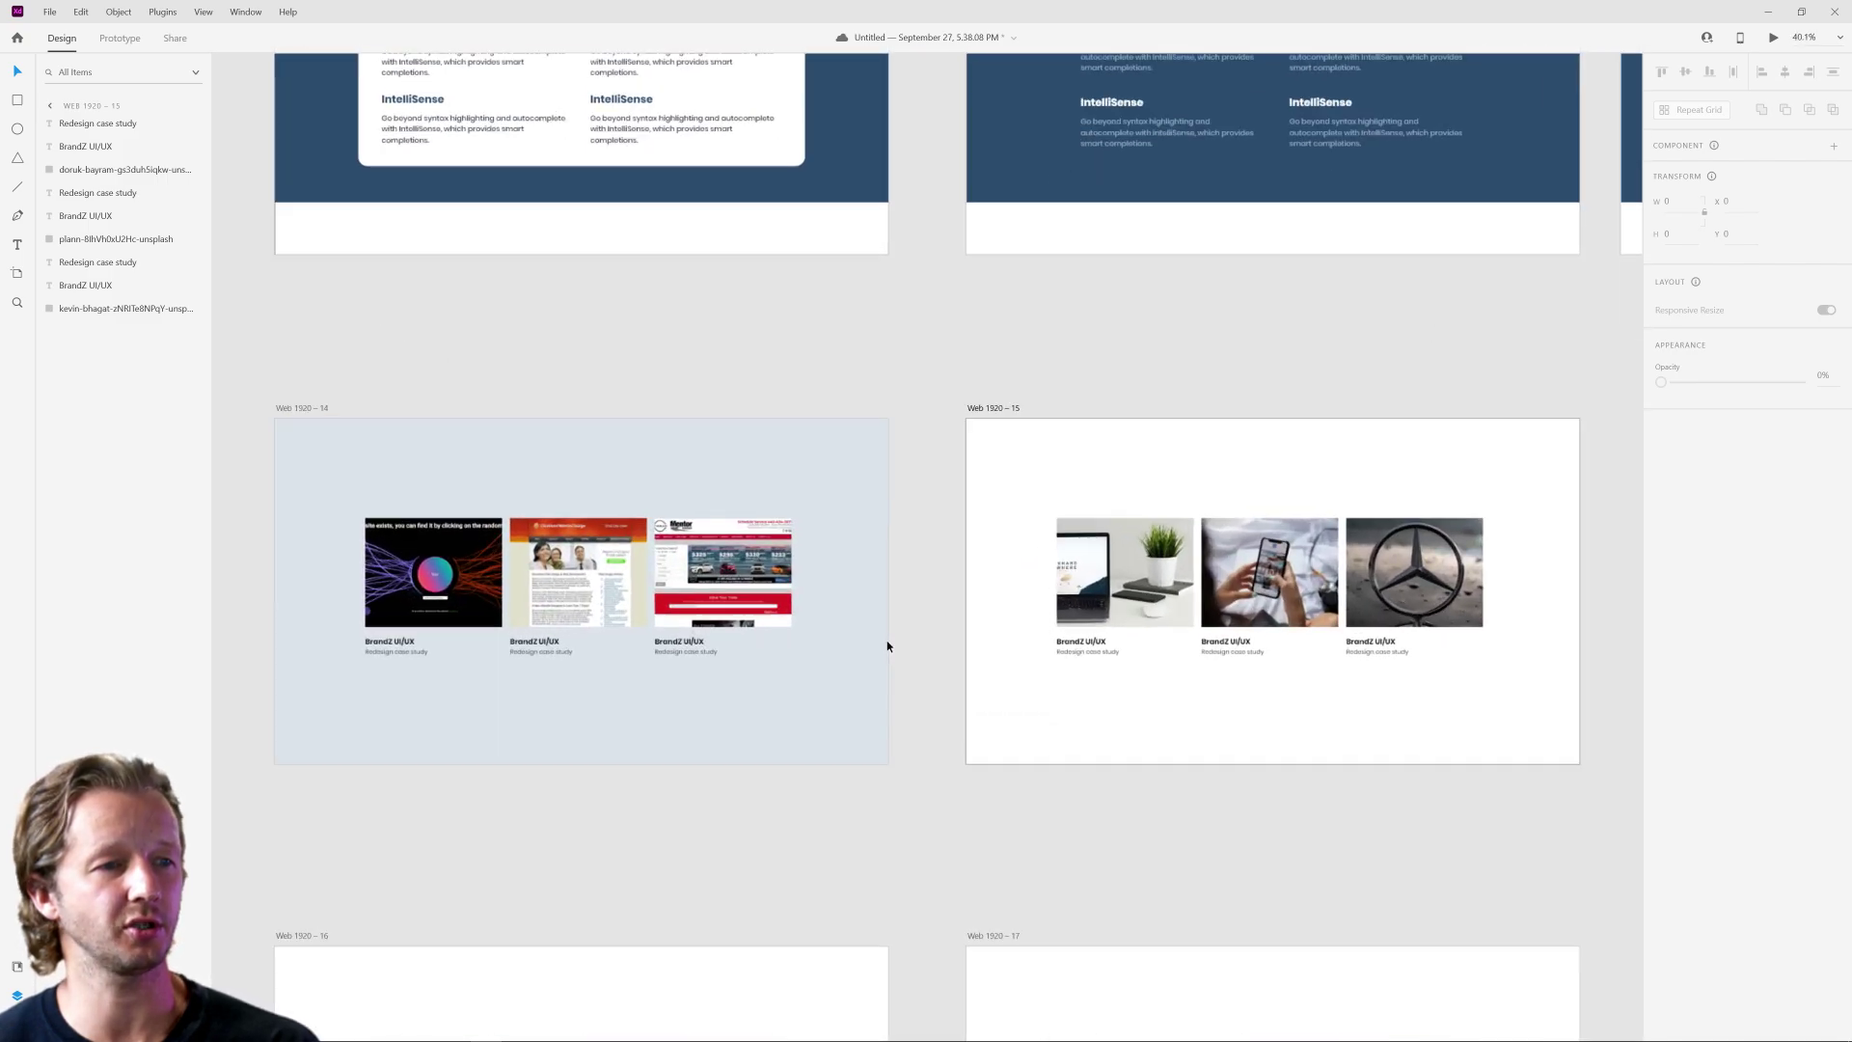
scroll(884, 645, "up", 2)
left_click_drag(913, 620, 1264, 669)
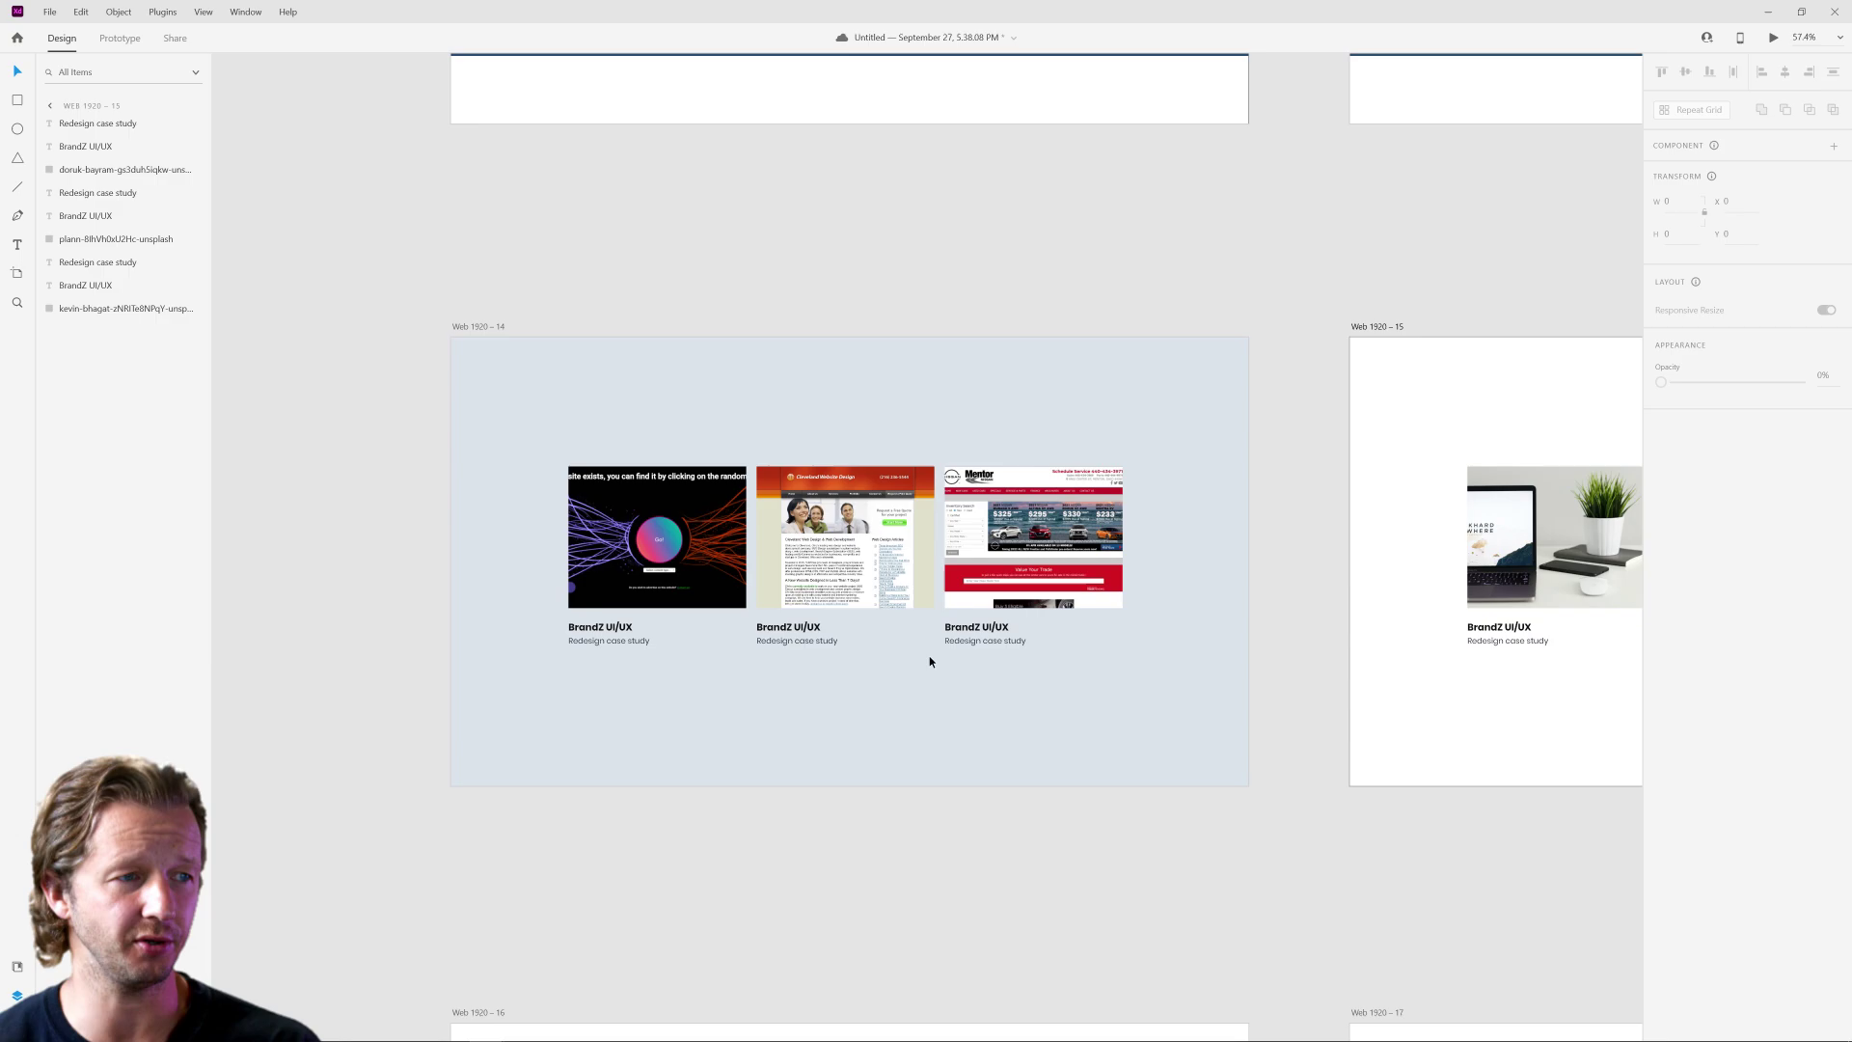
scroll(931, 662, "up", 3)
scroll(909, 649, "down", 2)
scroll(967, 640, "down", 3)
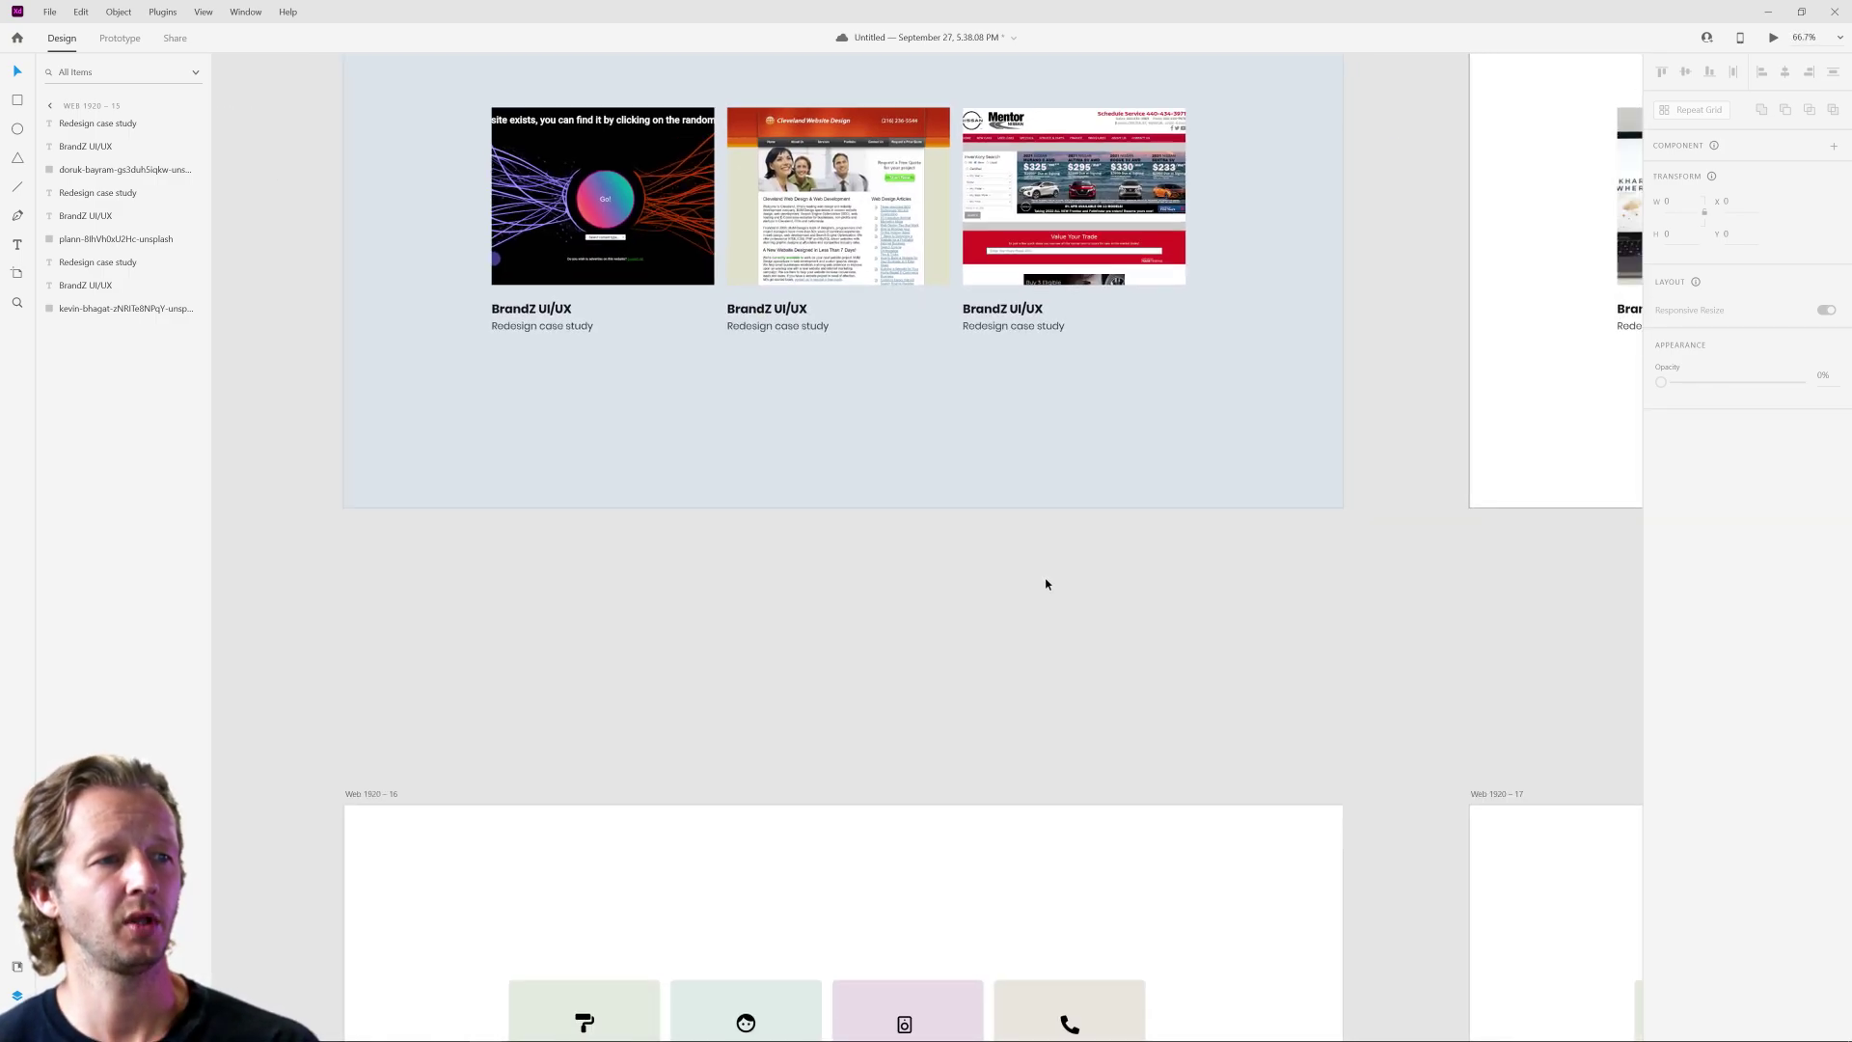
scroll(1071, 526, "down", 2)
scroll(971, 661, "down", 1)
scroll(969, 662, "up", 4)
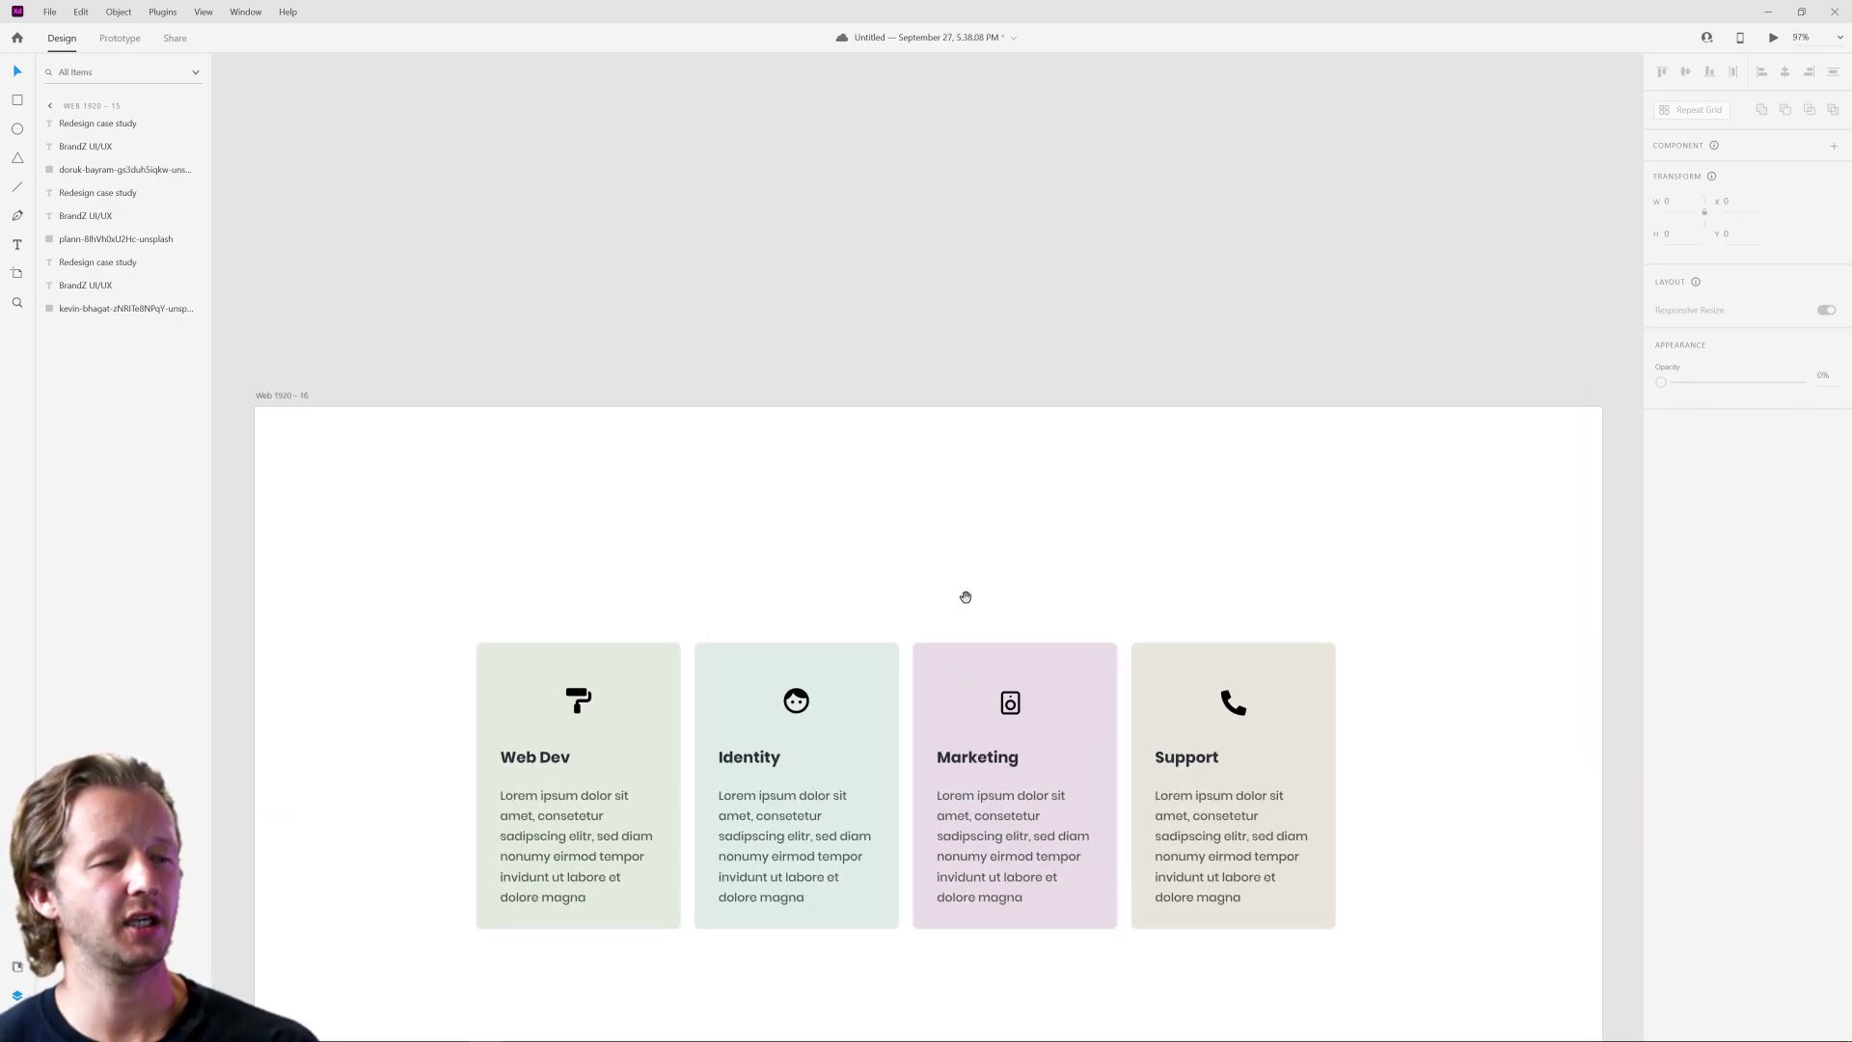
left_click_drag(966, 597, 1004, 372)
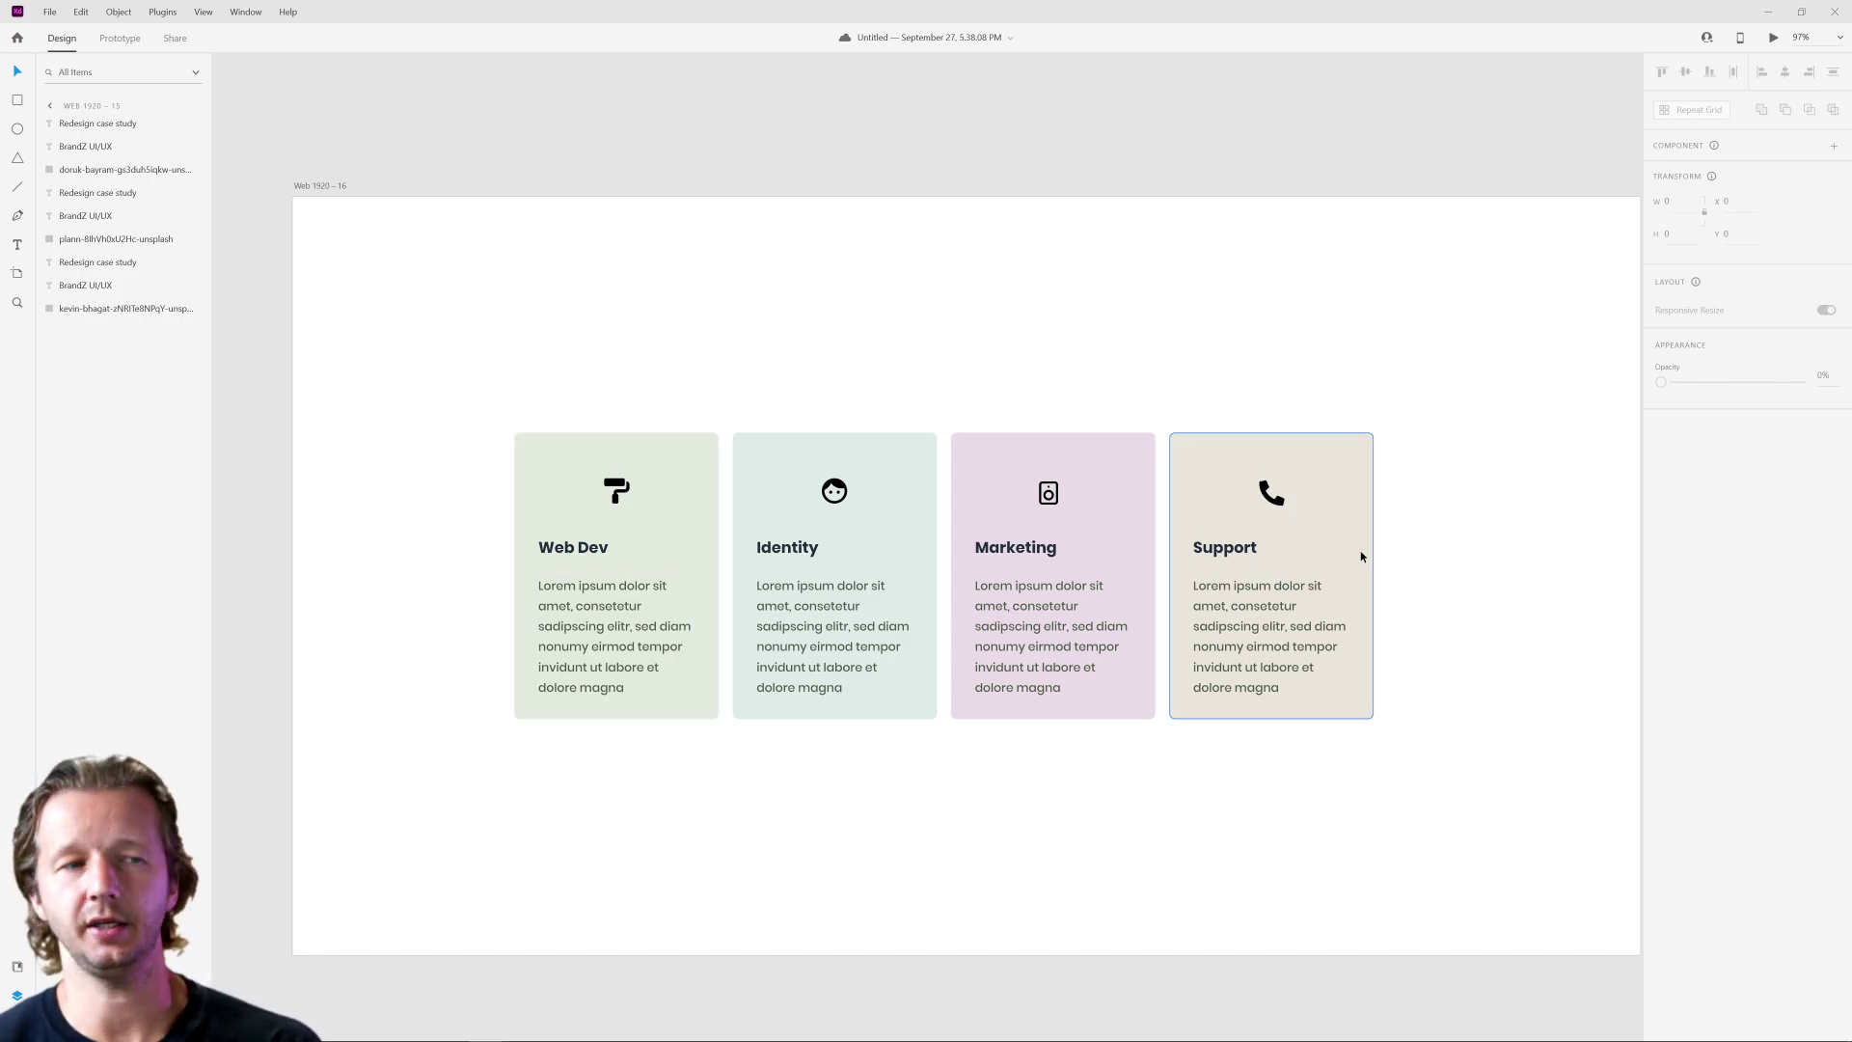
left_click(834, 492)
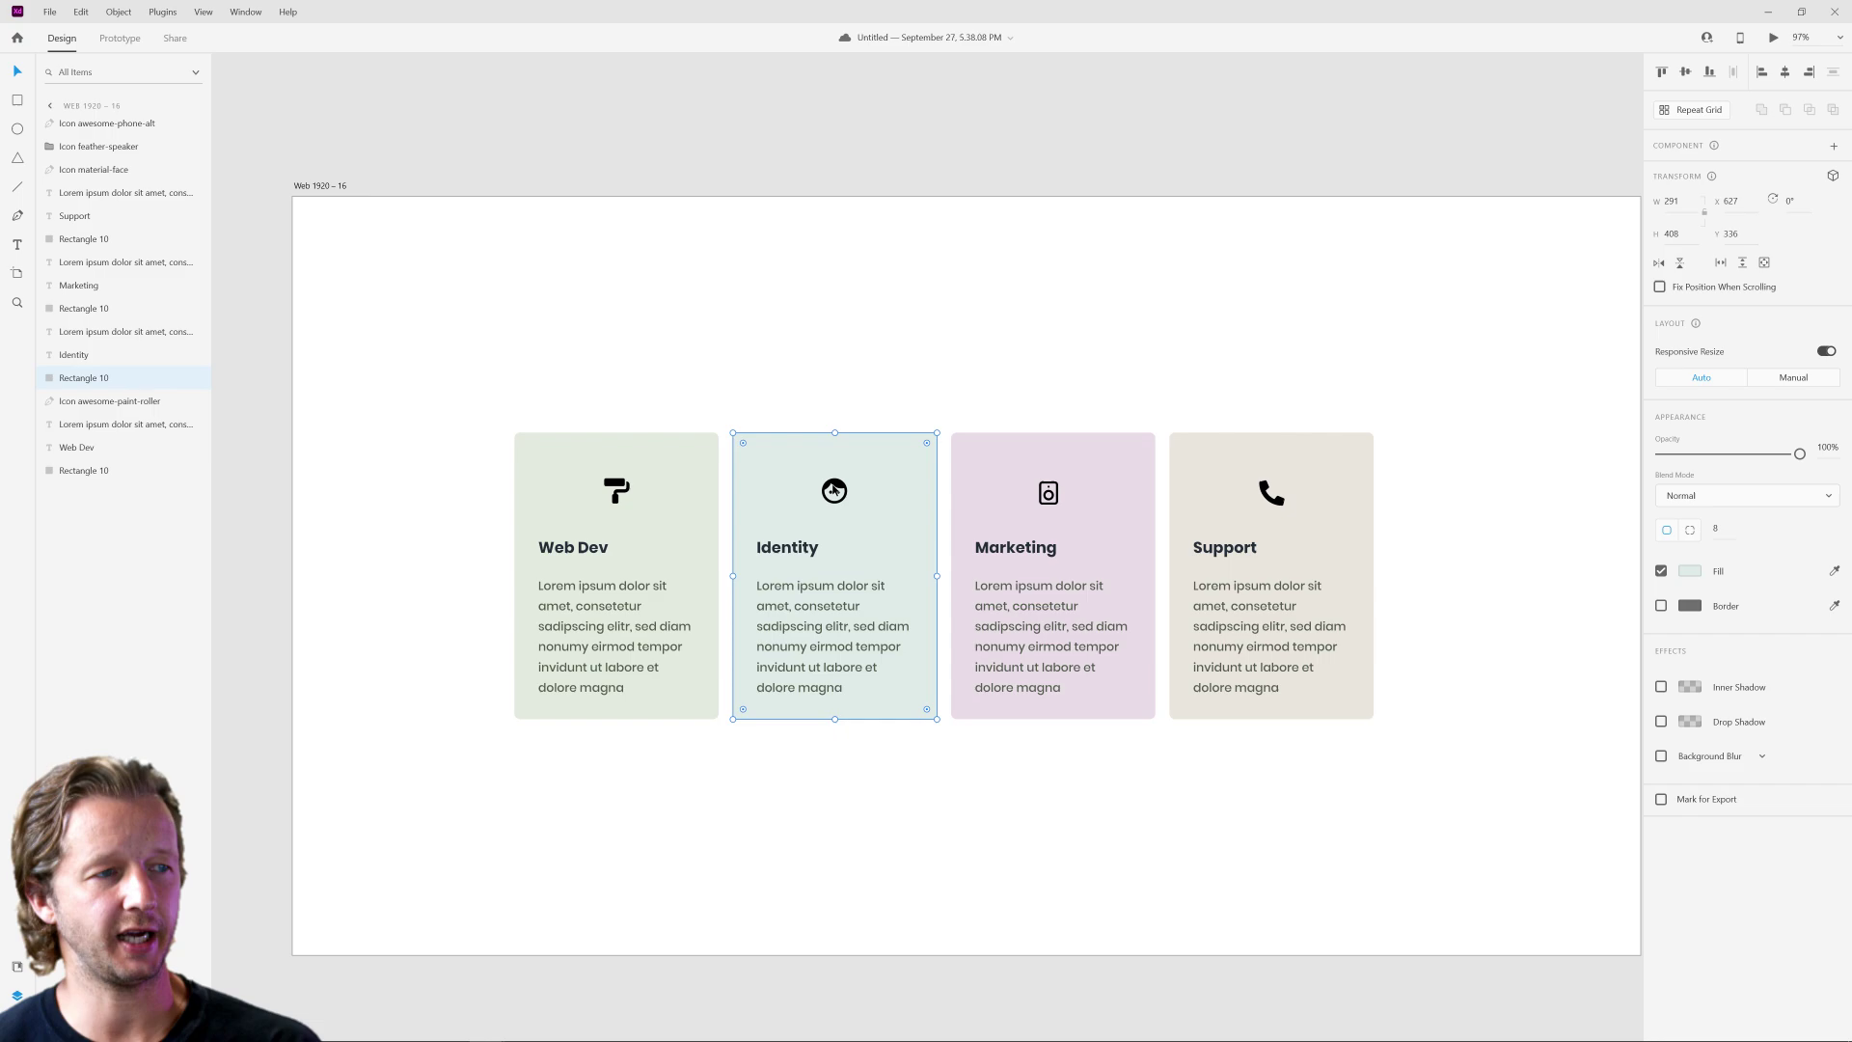
left_click(789, 629)
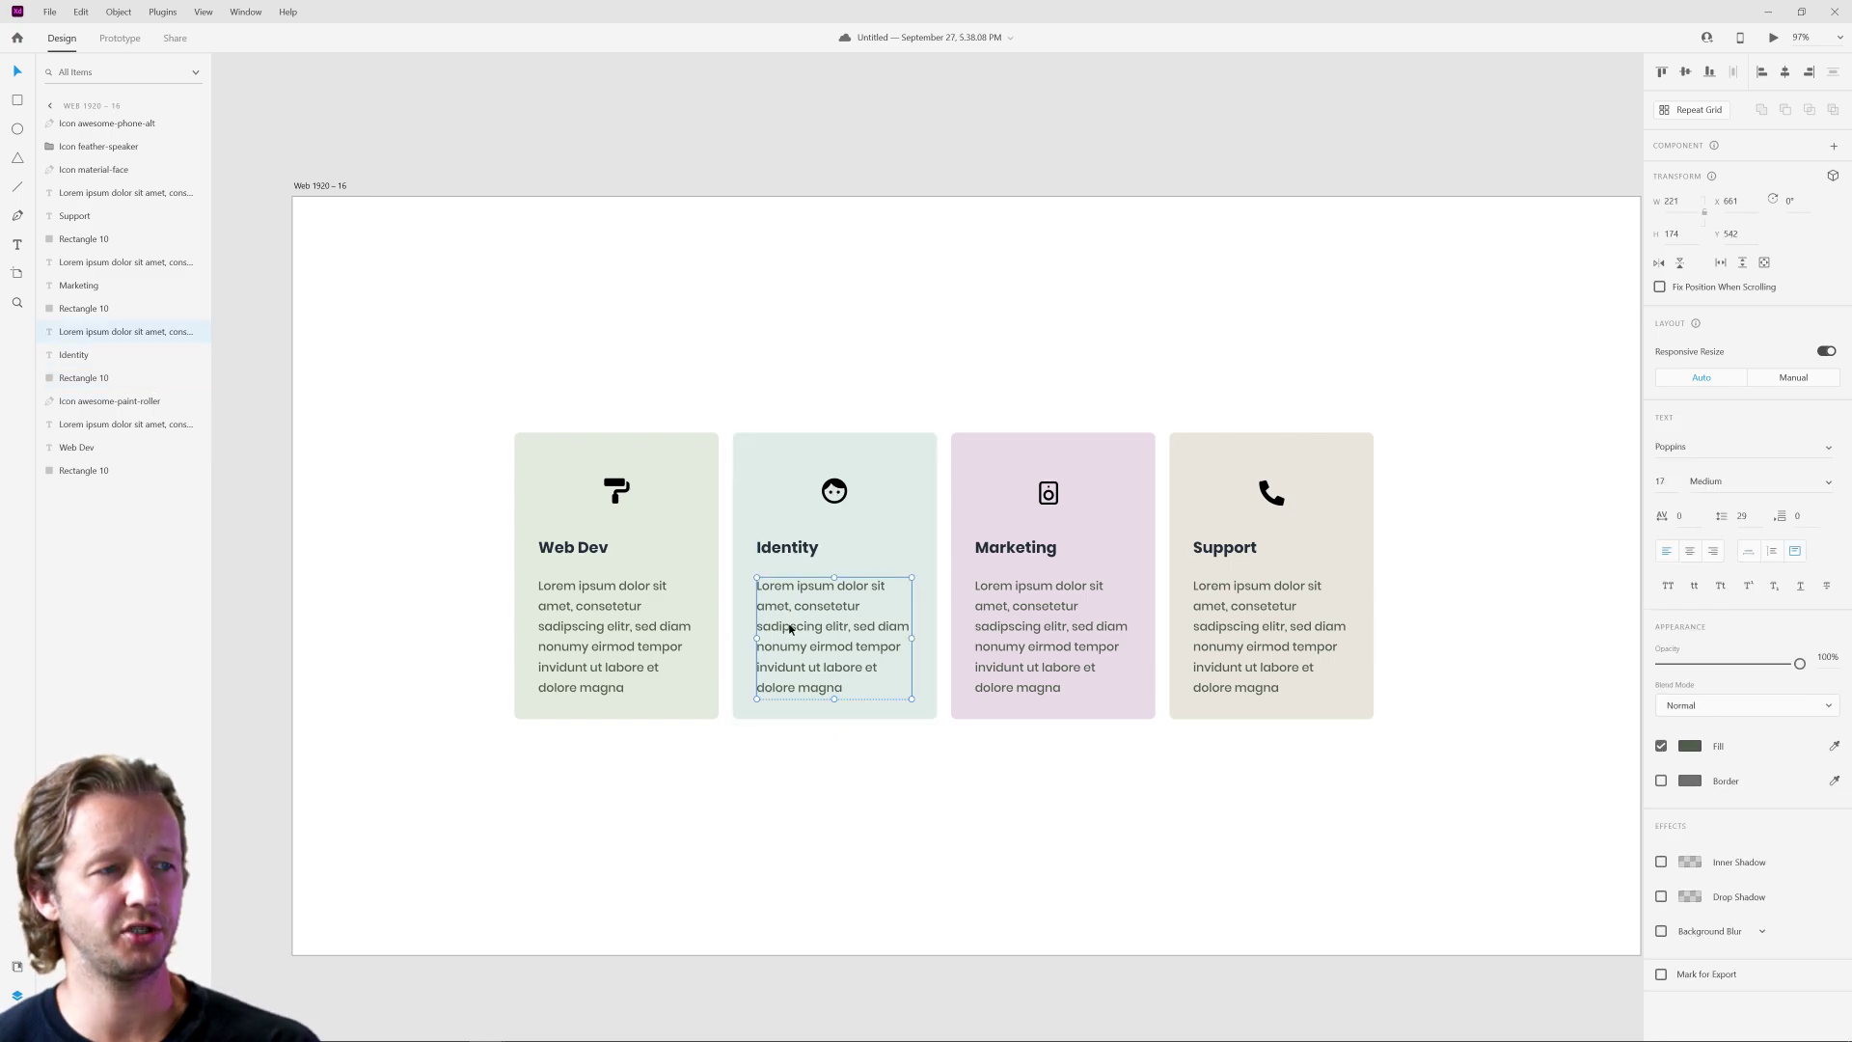
left_click(791, 280)
left_click(787, 547)
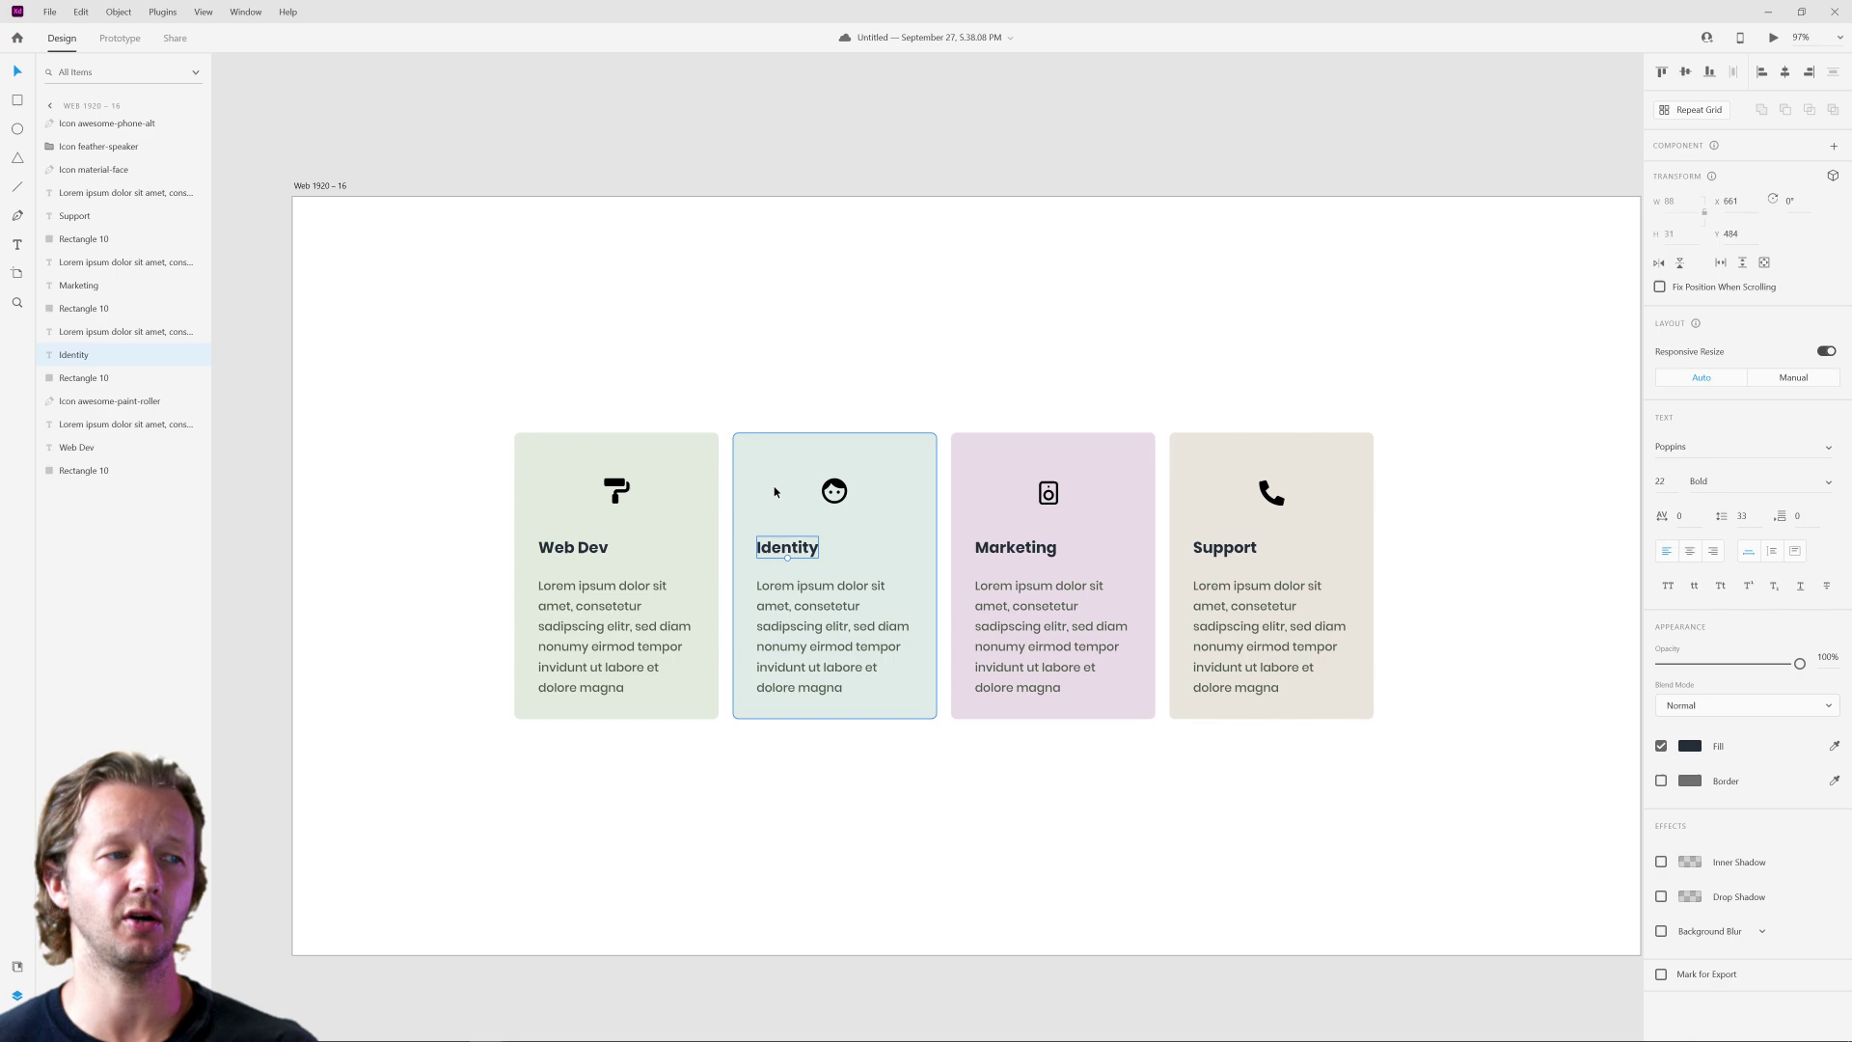
left_click(1050, 322)
Move the four service icons left so they align with the card titles.
scroll(1148, 327, "down", 5)
scroll(1306, 331, "right", 10)
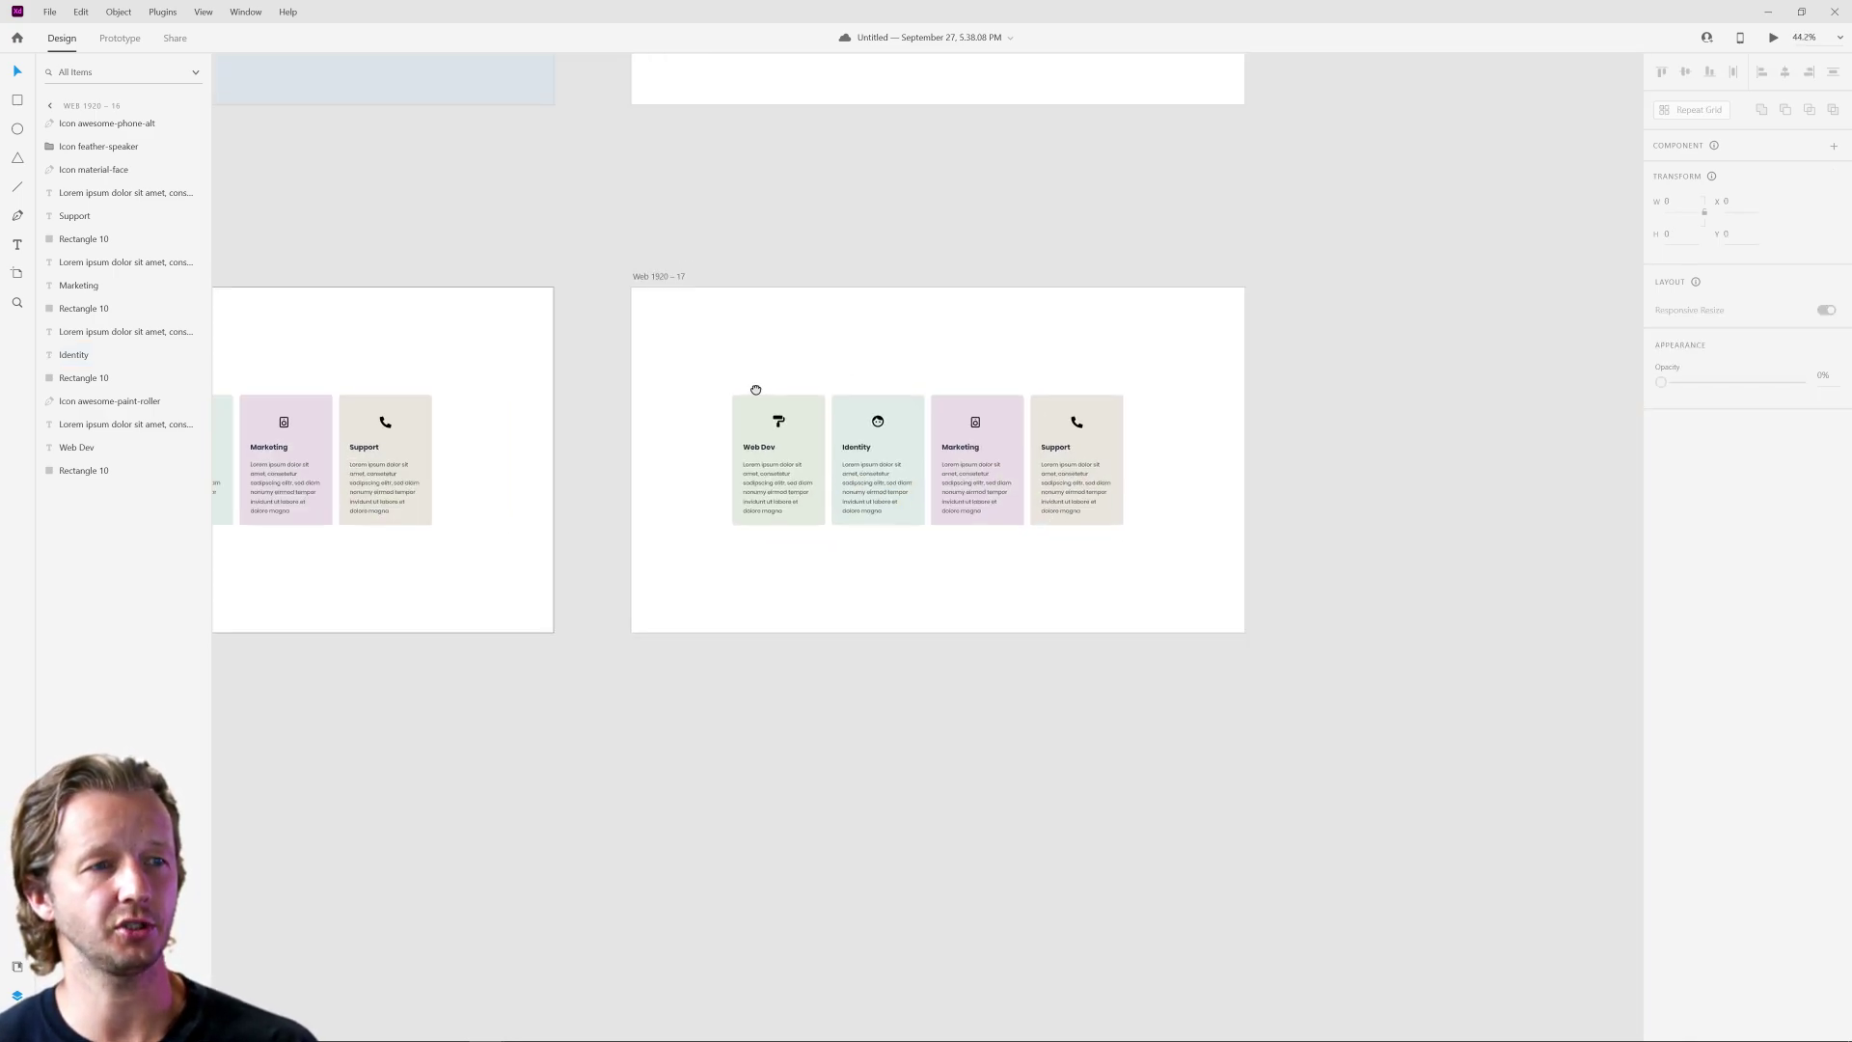
scroll(608, 403, "up", 5)
left_click_drag(945, 380, 788, 331)
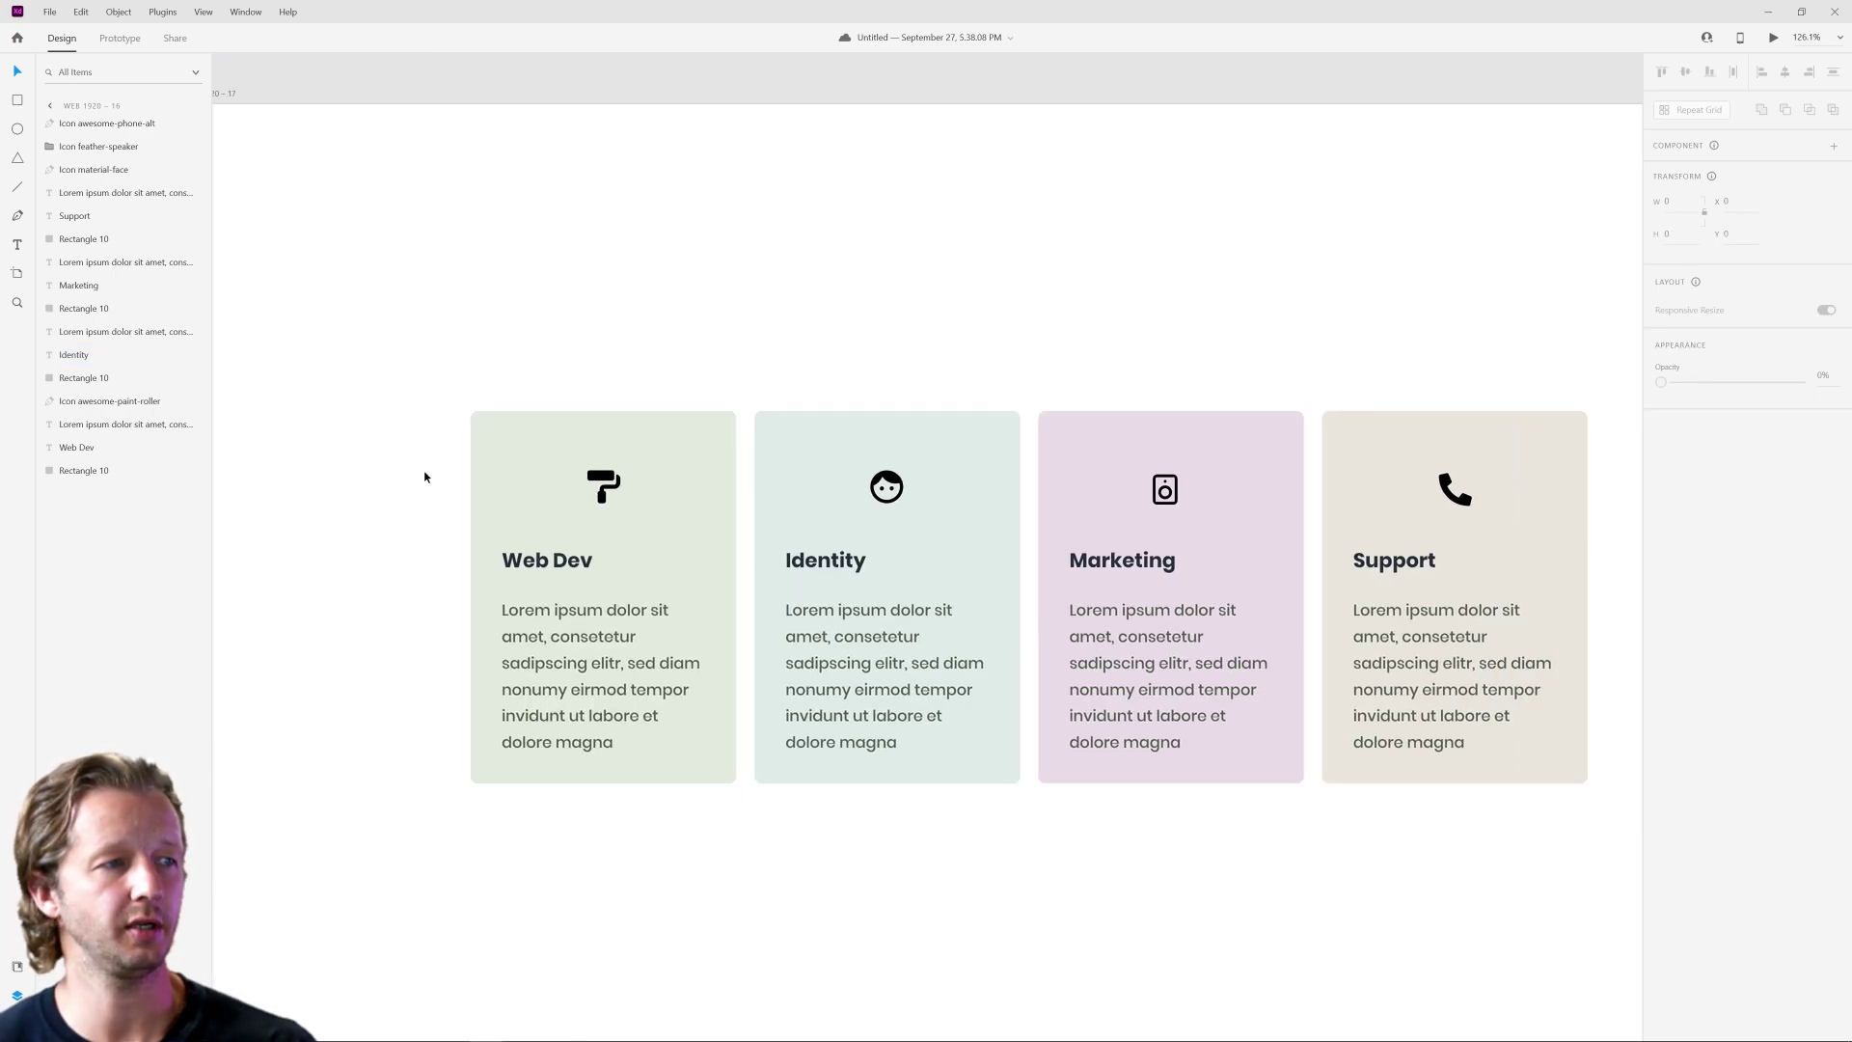
left_click_drag(405, 471, 1473, 521)
left_click(1213, 442, "shift")
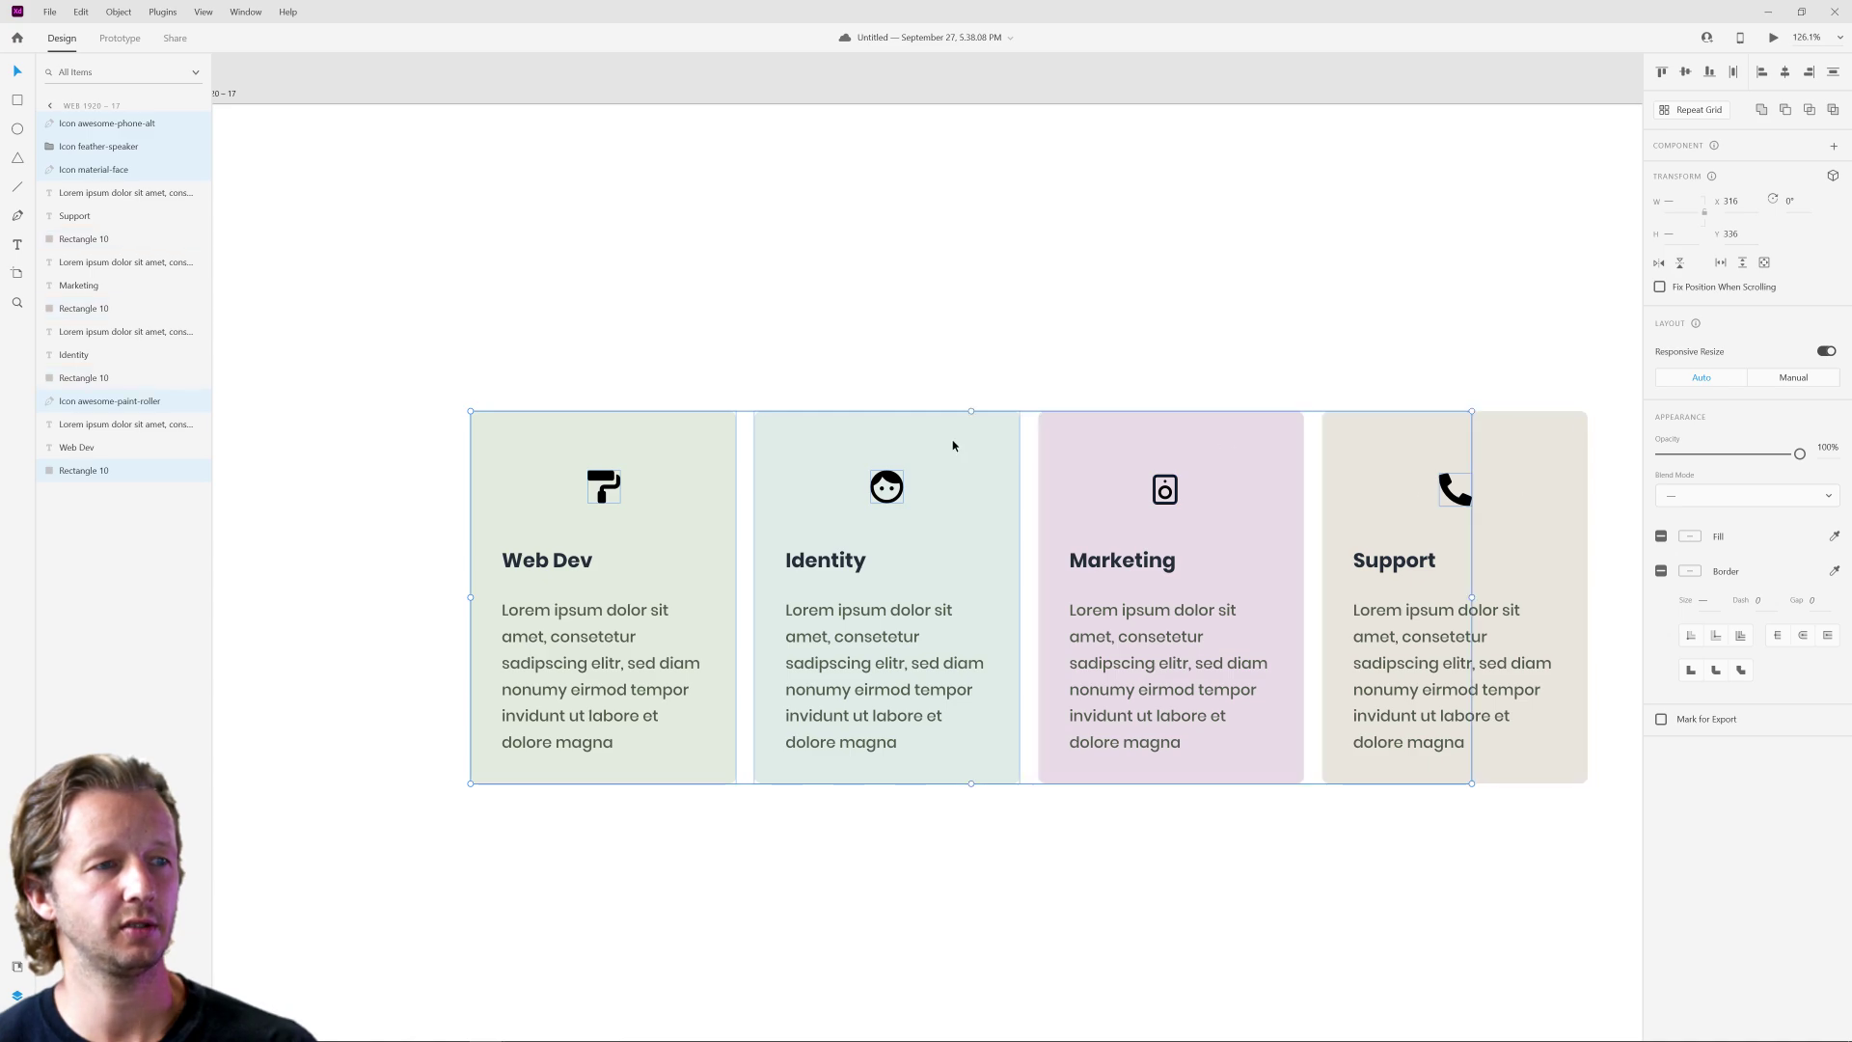
left_click(951, 443, "shift")
left_click(649, 513, "shift")
left_click_drag(600, 490, 519, 455)
Raise the Web Dev, Identity, Marketing and Support titles and body texts up under the icons.
left_click(547, 561)
left_click(825, 560, "shift")
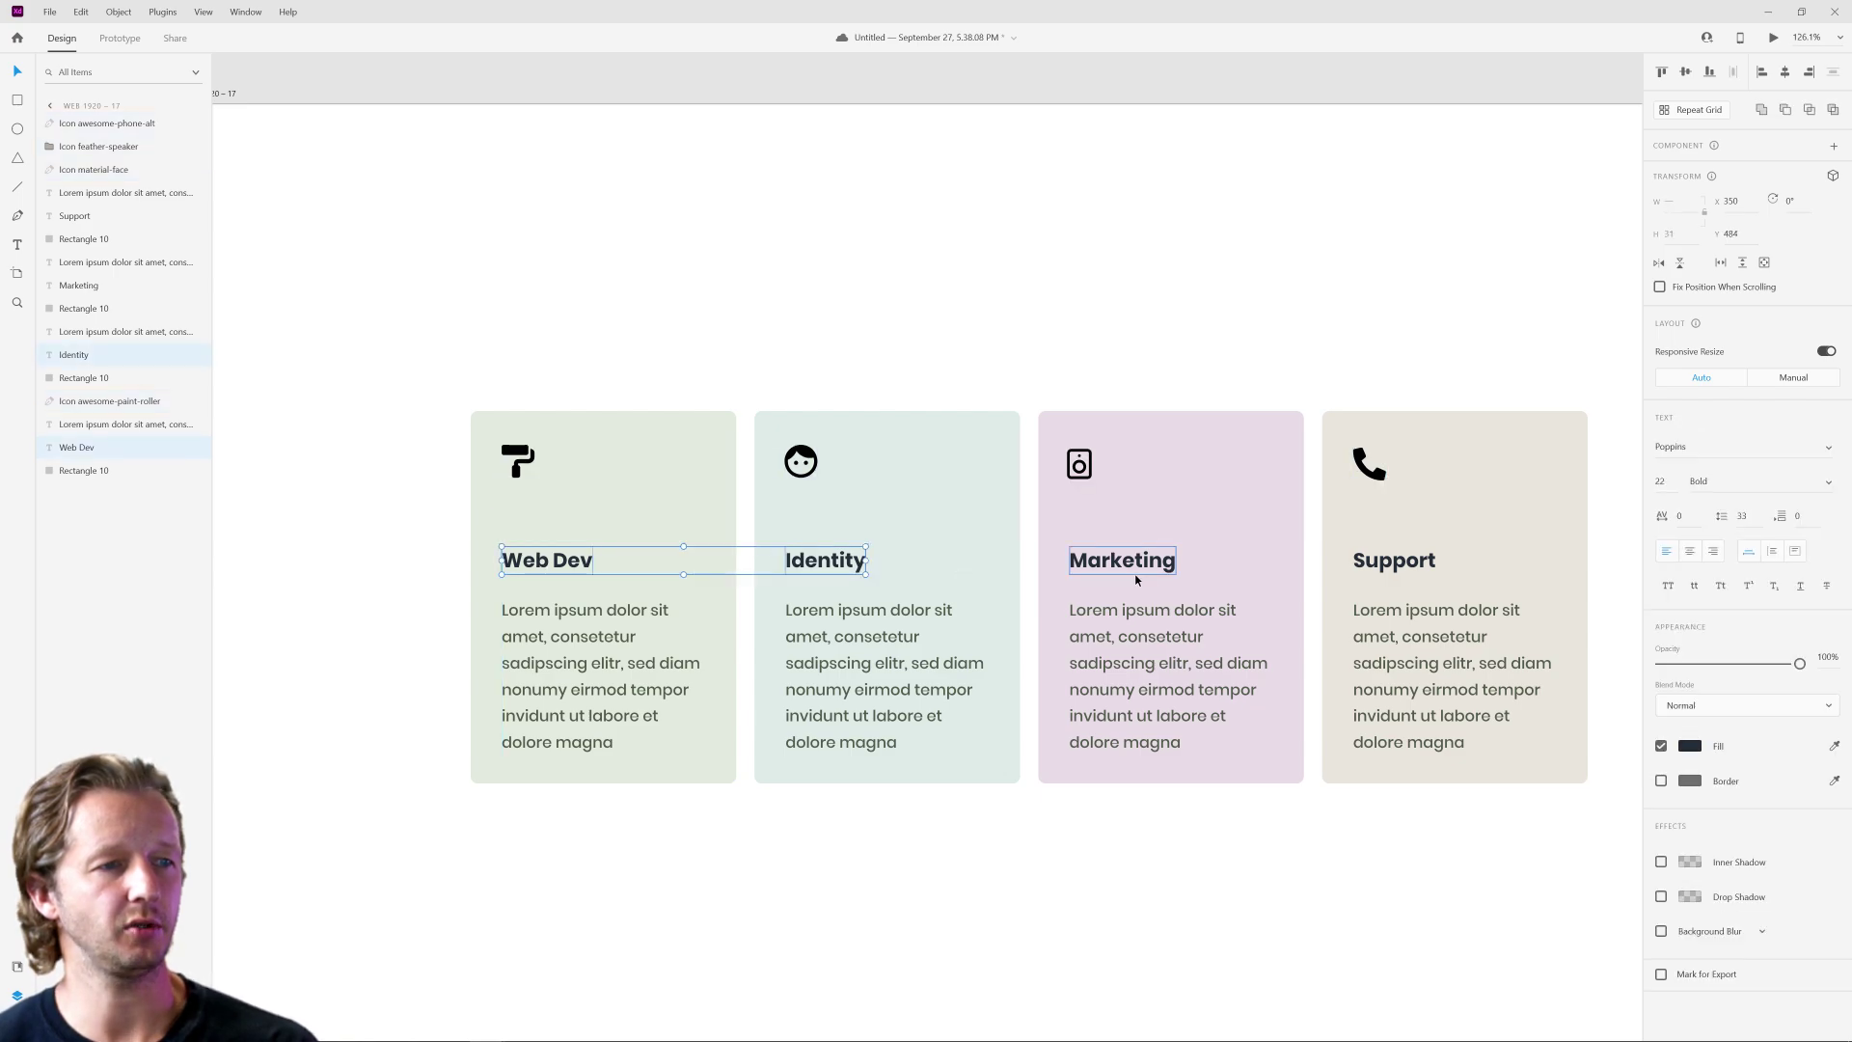
left_click(1128, 564, "shift")
left_click(1393, 561, "shift")
left_click(1396, 661, "shift")
left_click(1157, 662, "shift")
left_click(887, 662, "shift")
left_click(557, 651, "shift")
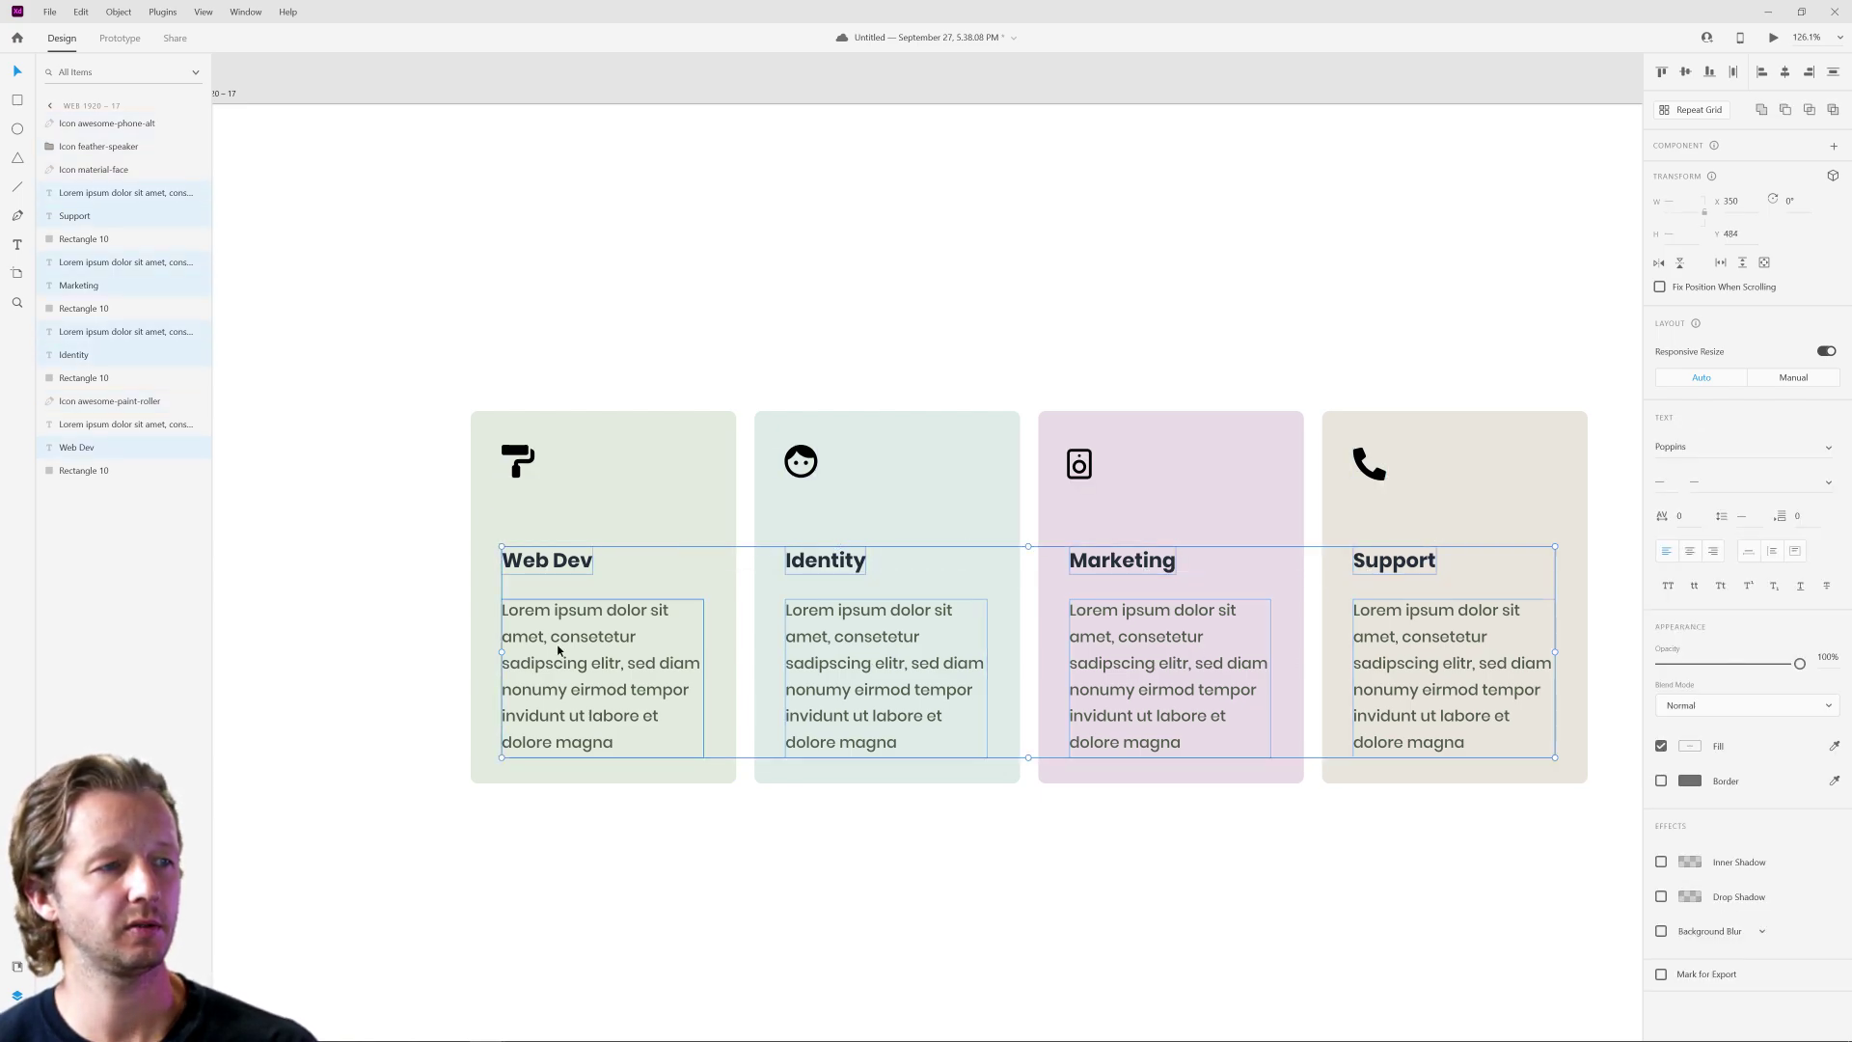
left_click_drag(557, 651, 588, 602)
Shorten the four card backgrounds to fit, then compare Web 1920–17 against Web 1920–16.
left_click_drag(579, 801, 1370, 766)
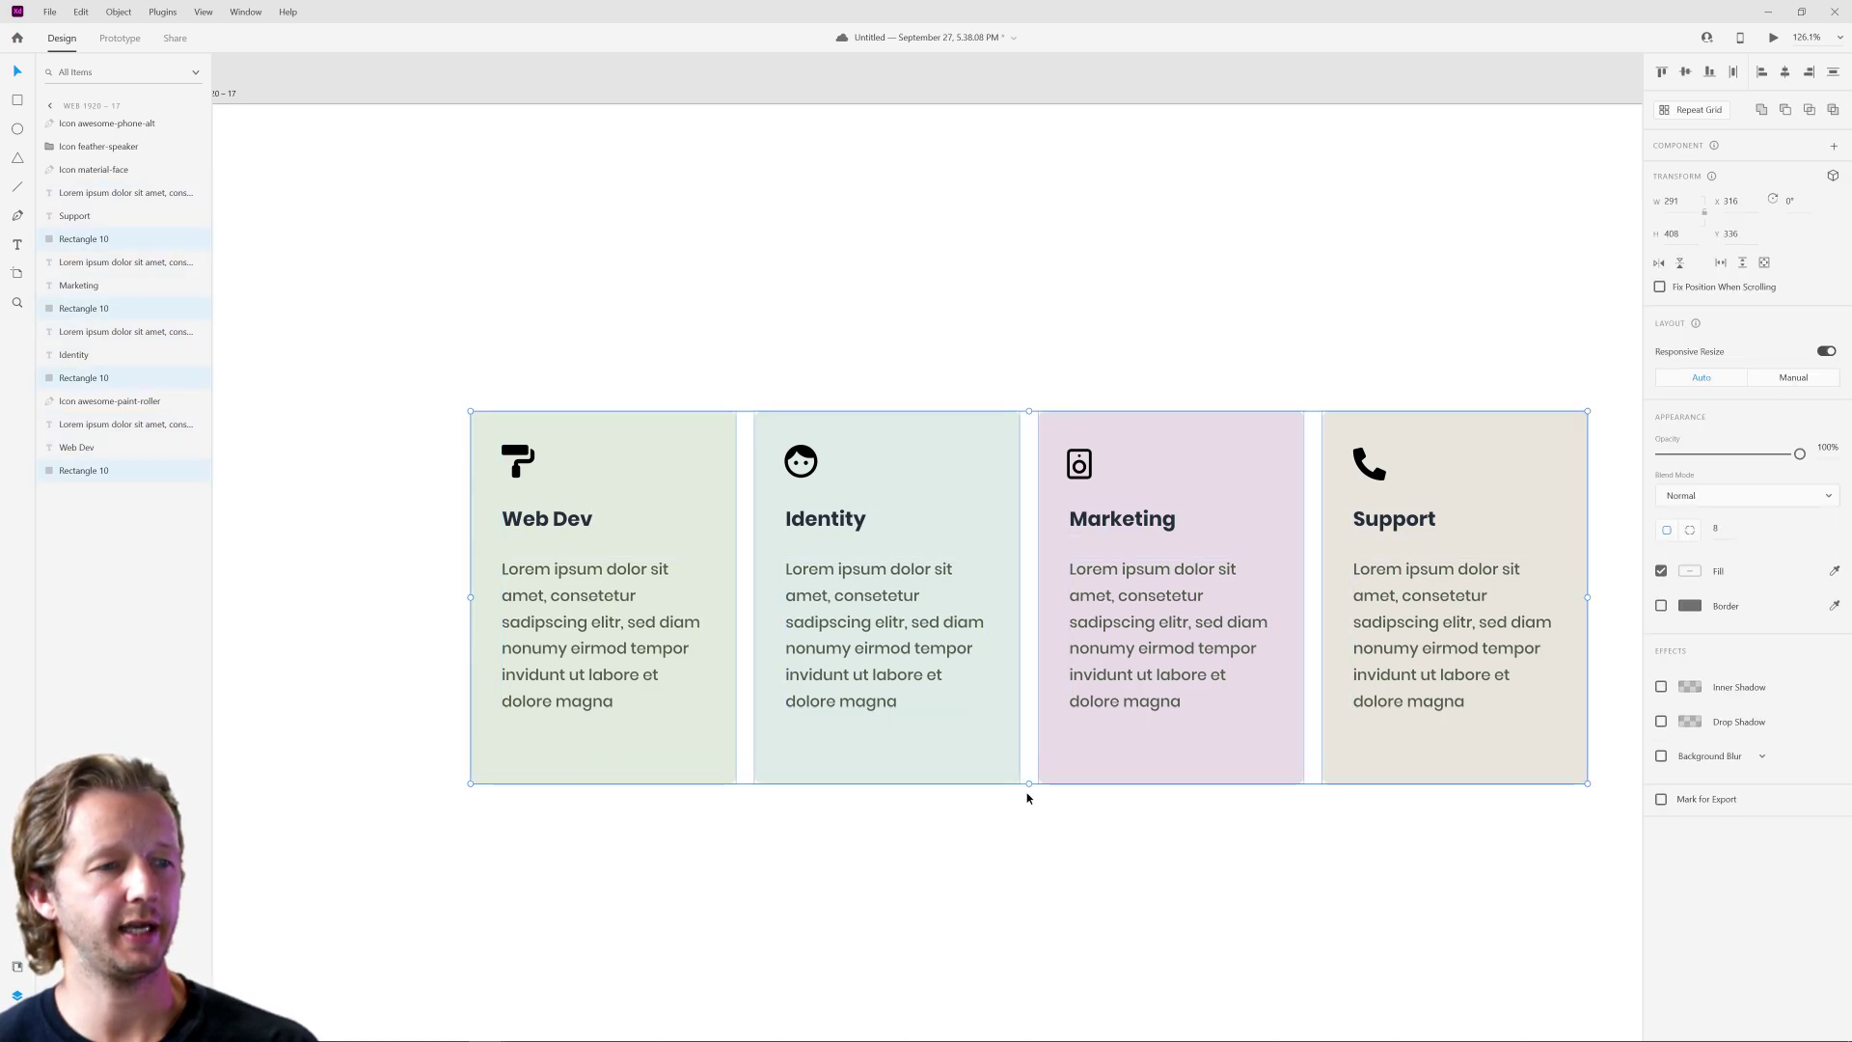
left_click_drag(1028, 782, 1030, 750)
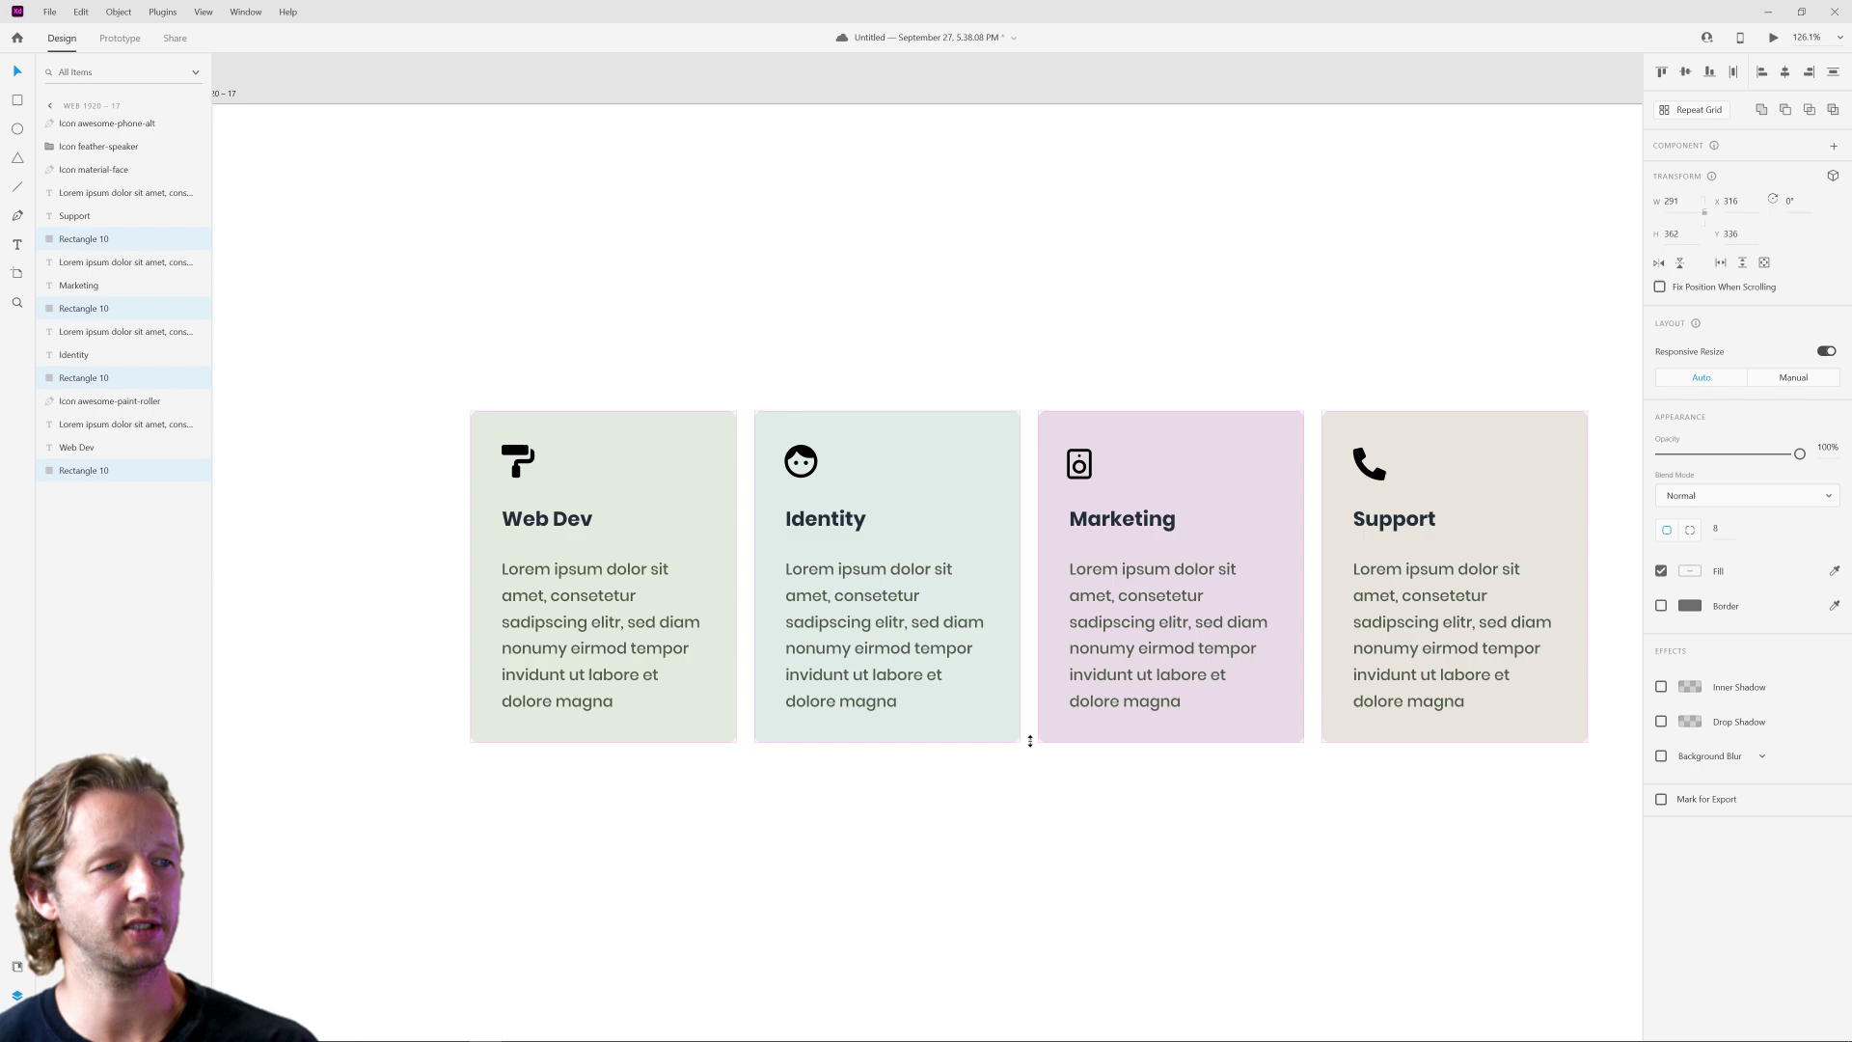
left_click(1028, 748)
scroll(1141, 801, "down", 4)
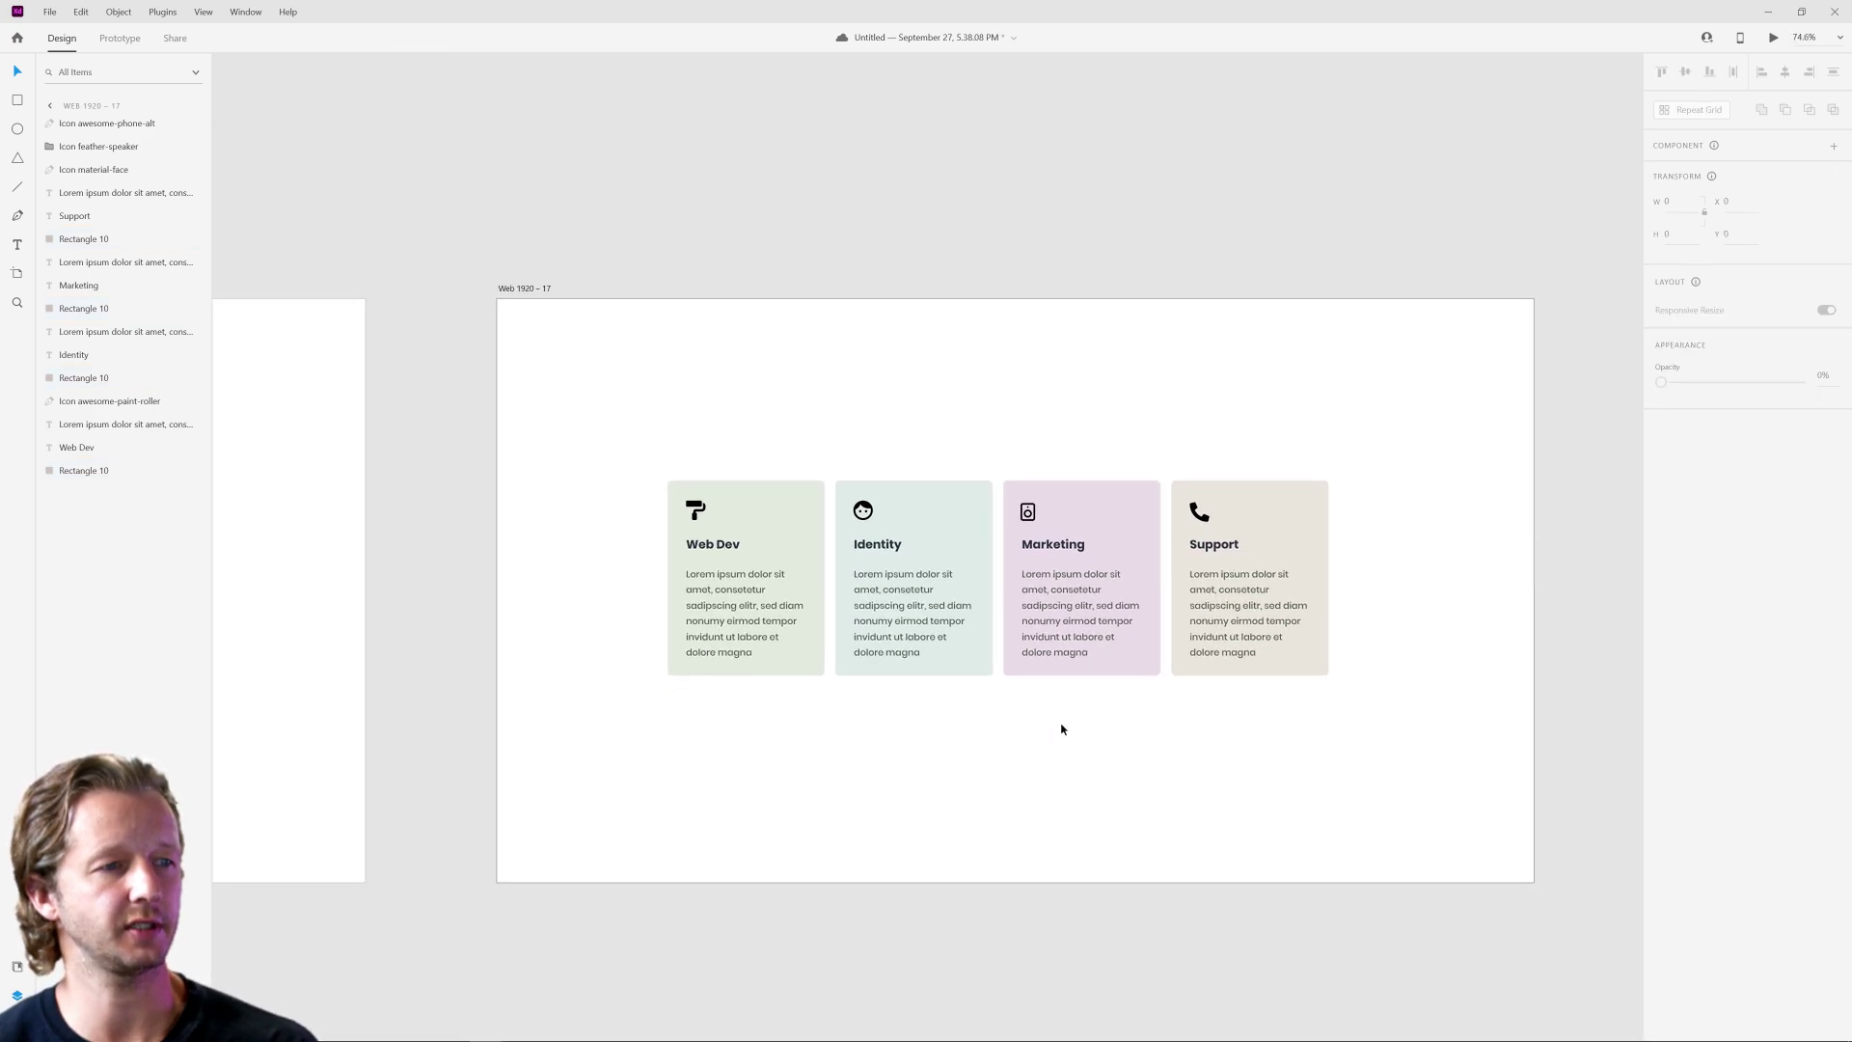
left_click_drag(597, 753, 1475, 740)
scroll(1013, 706, "up", 2)
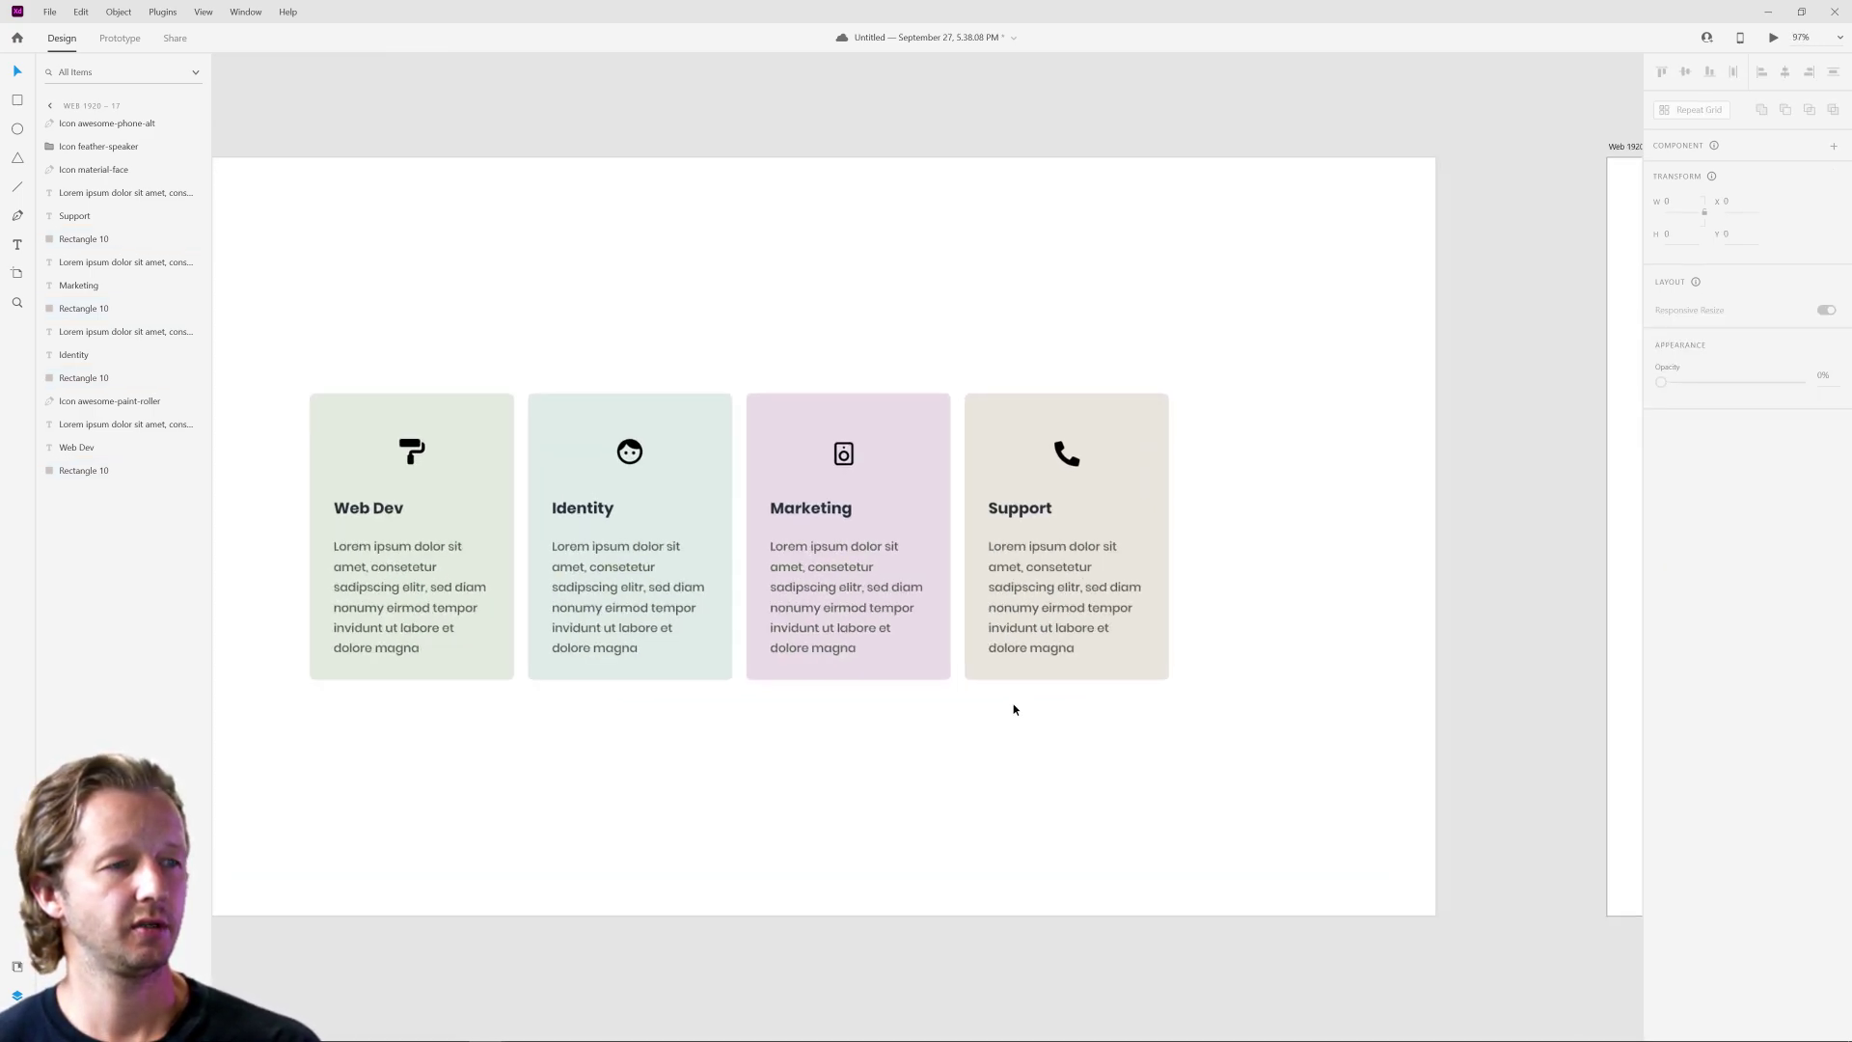
left_click_drag(1125, 759, 1320, 807)
left_click_drag(1491, 764, 637, 752)
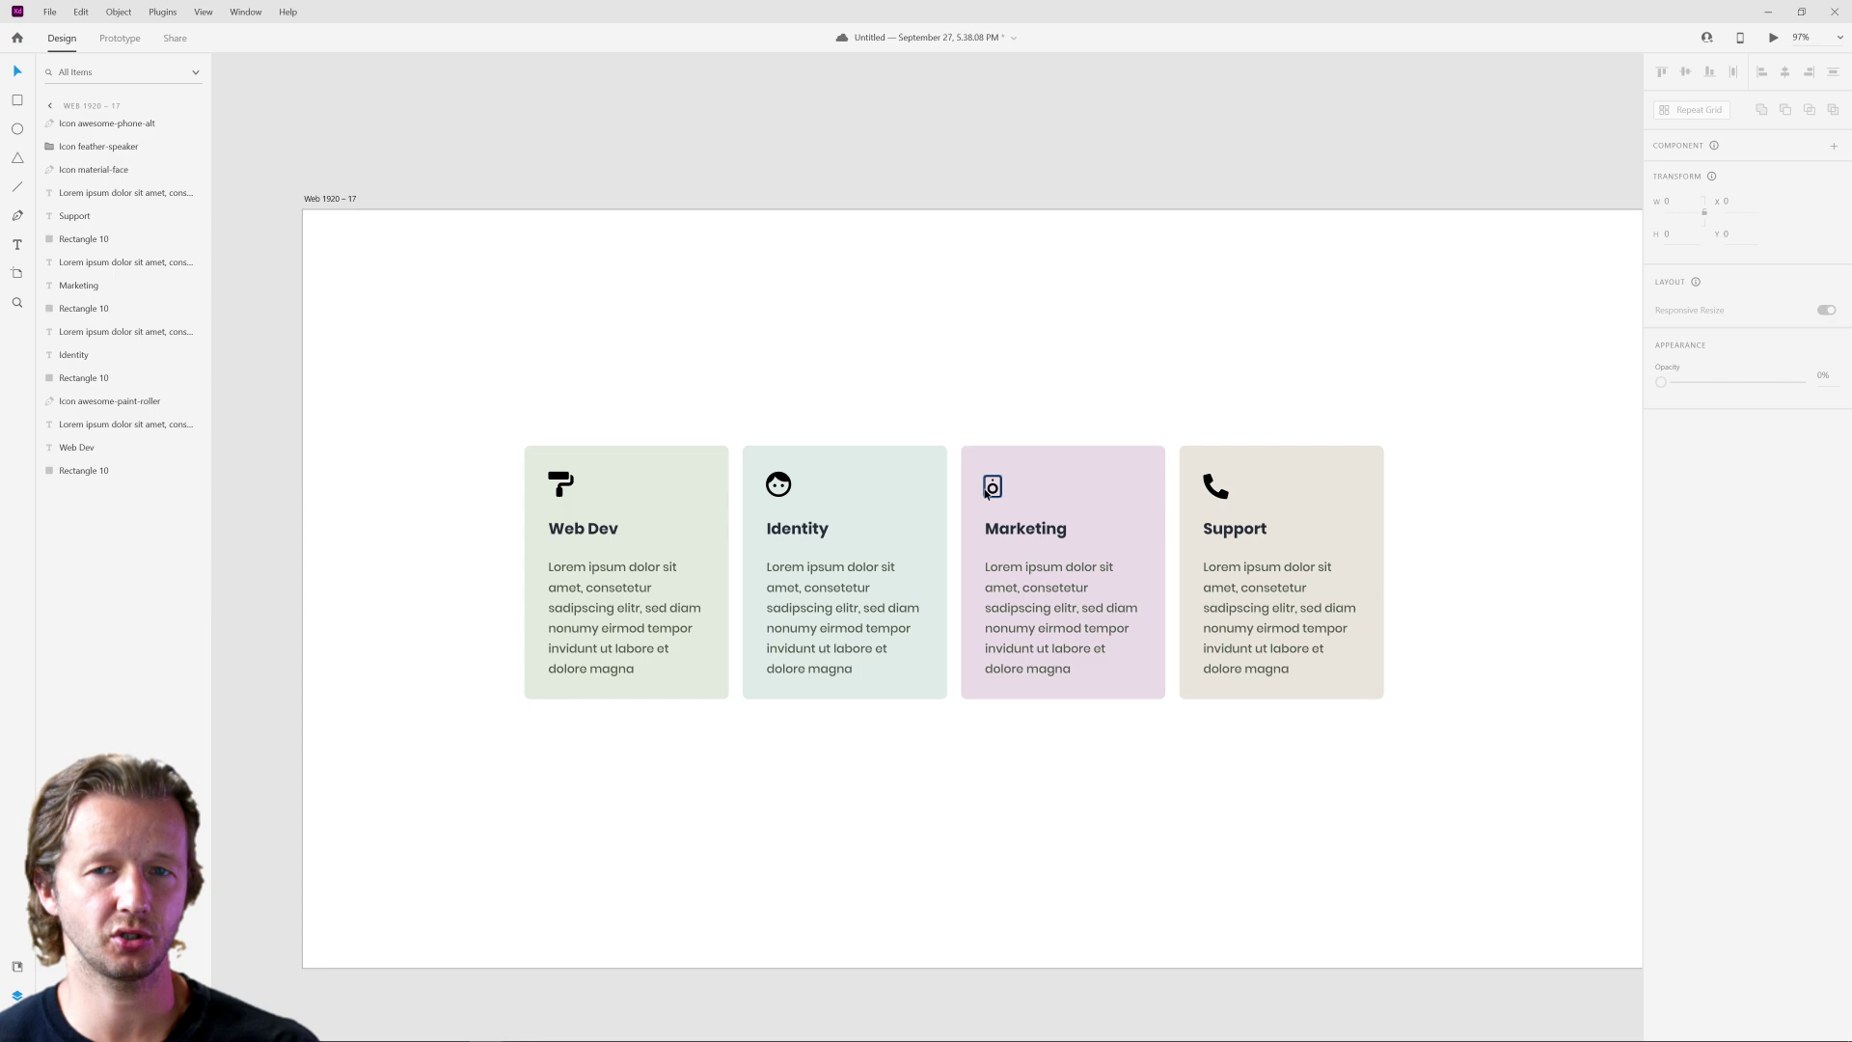
left_click_drag(717, 729, 1513, 756)
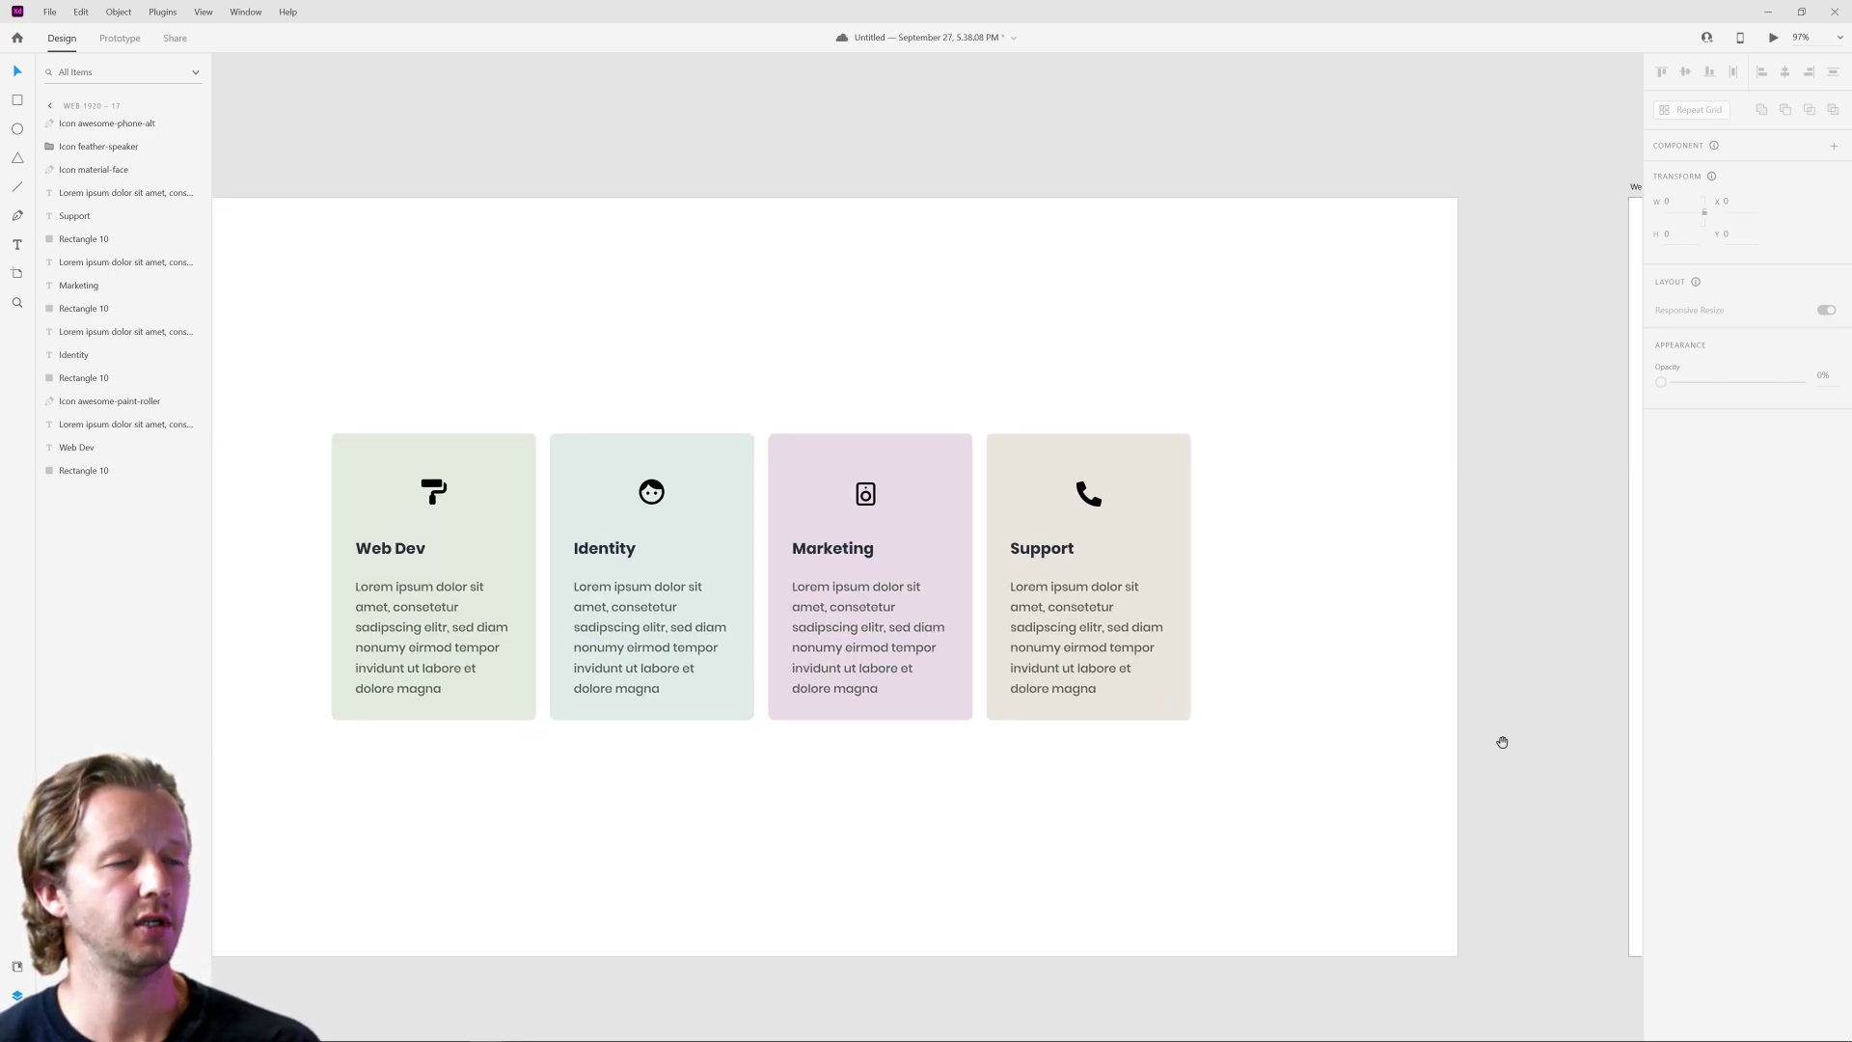
left_click_drag(1412, 719, 1072, 699)
Duplicate Web 1920–17 to the right as Web 1920–18.
scroll(1082, 694, "down", 5)
scroll(1016, 723, "right", 1)
scroll(1008, 715, "up", 1)
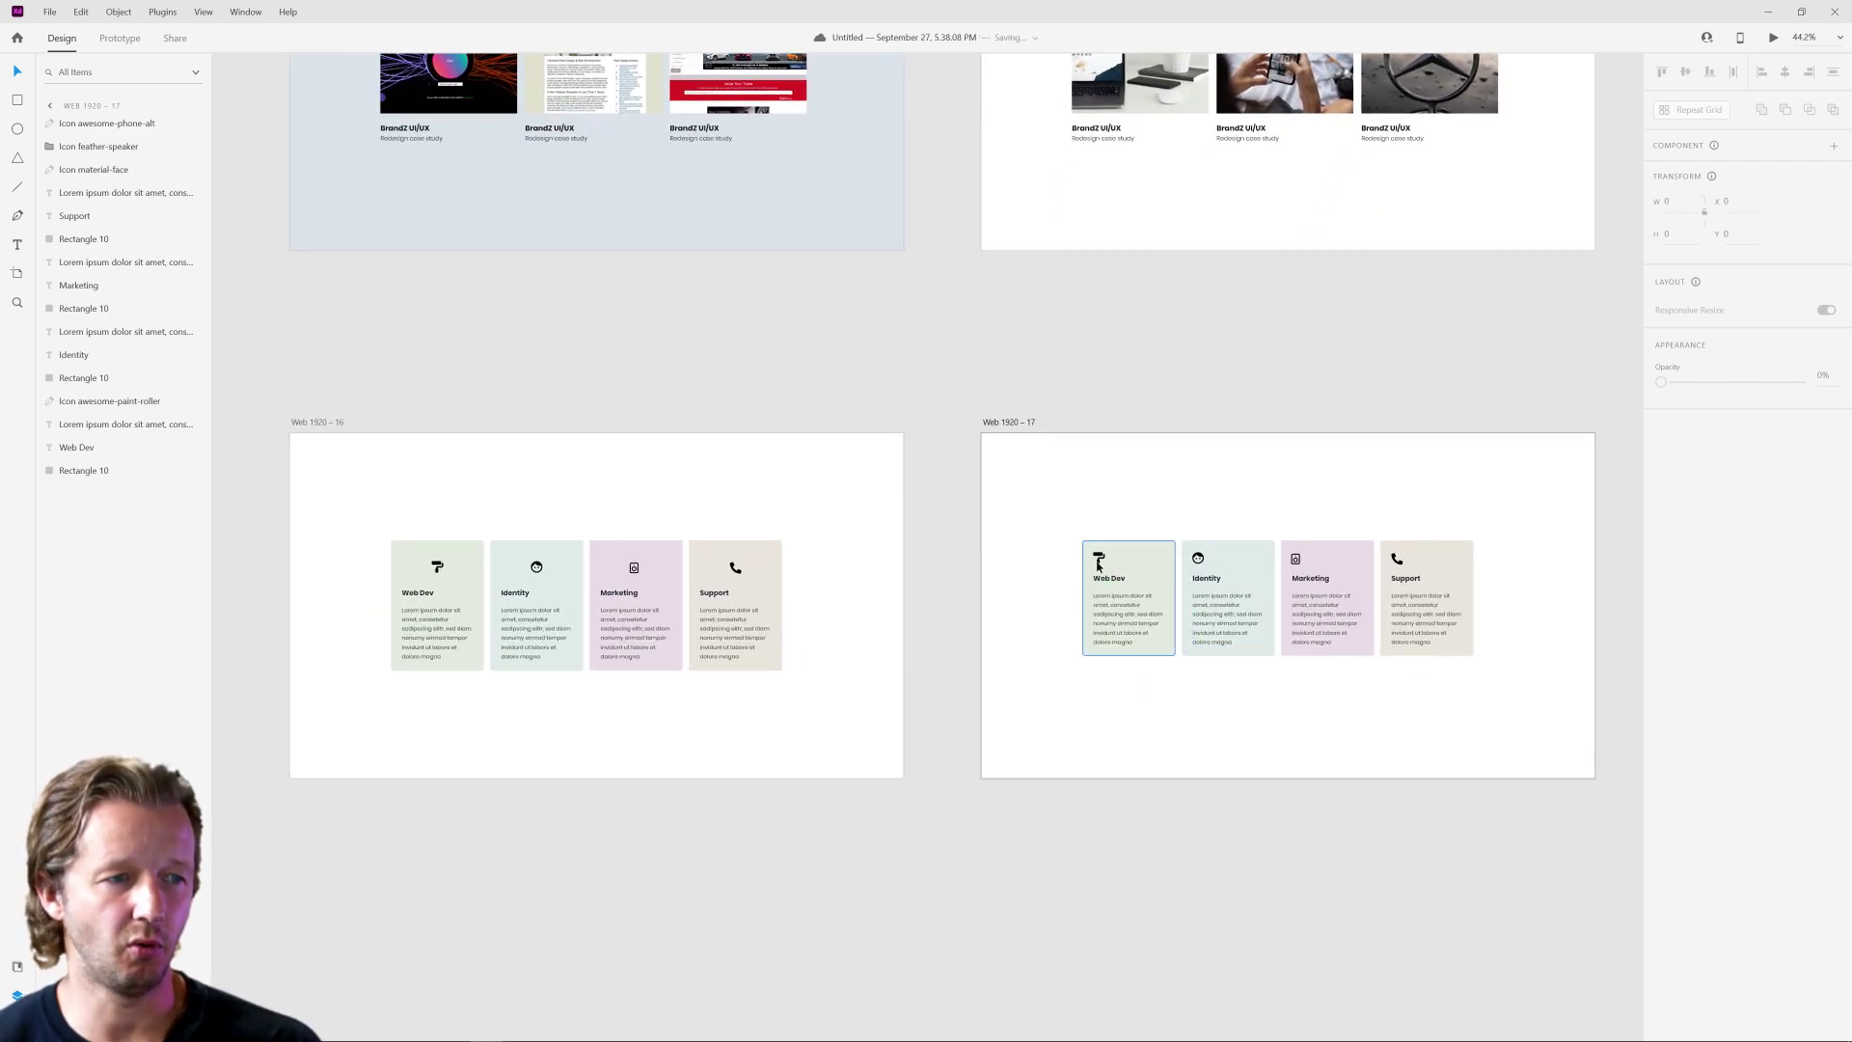
scroll(1053, 456, "right", 5)
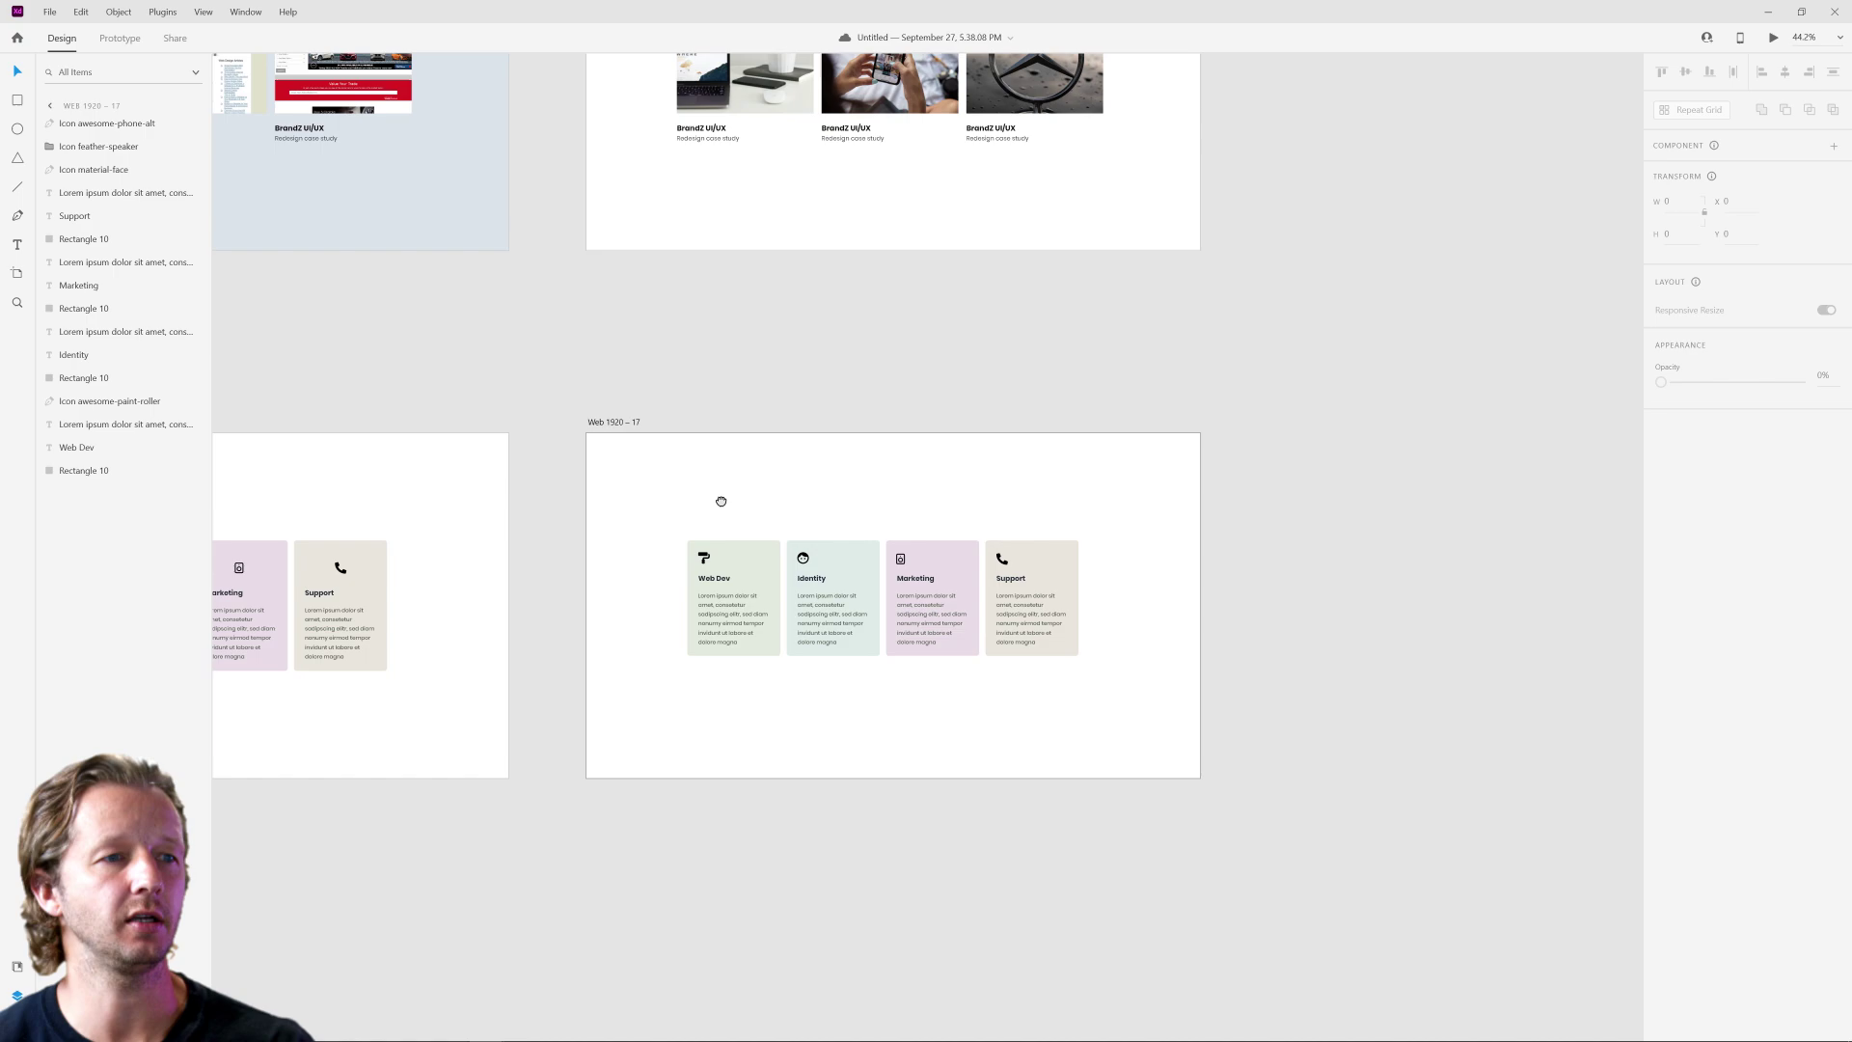
left_click_drag(504, 422, 1209, 421)
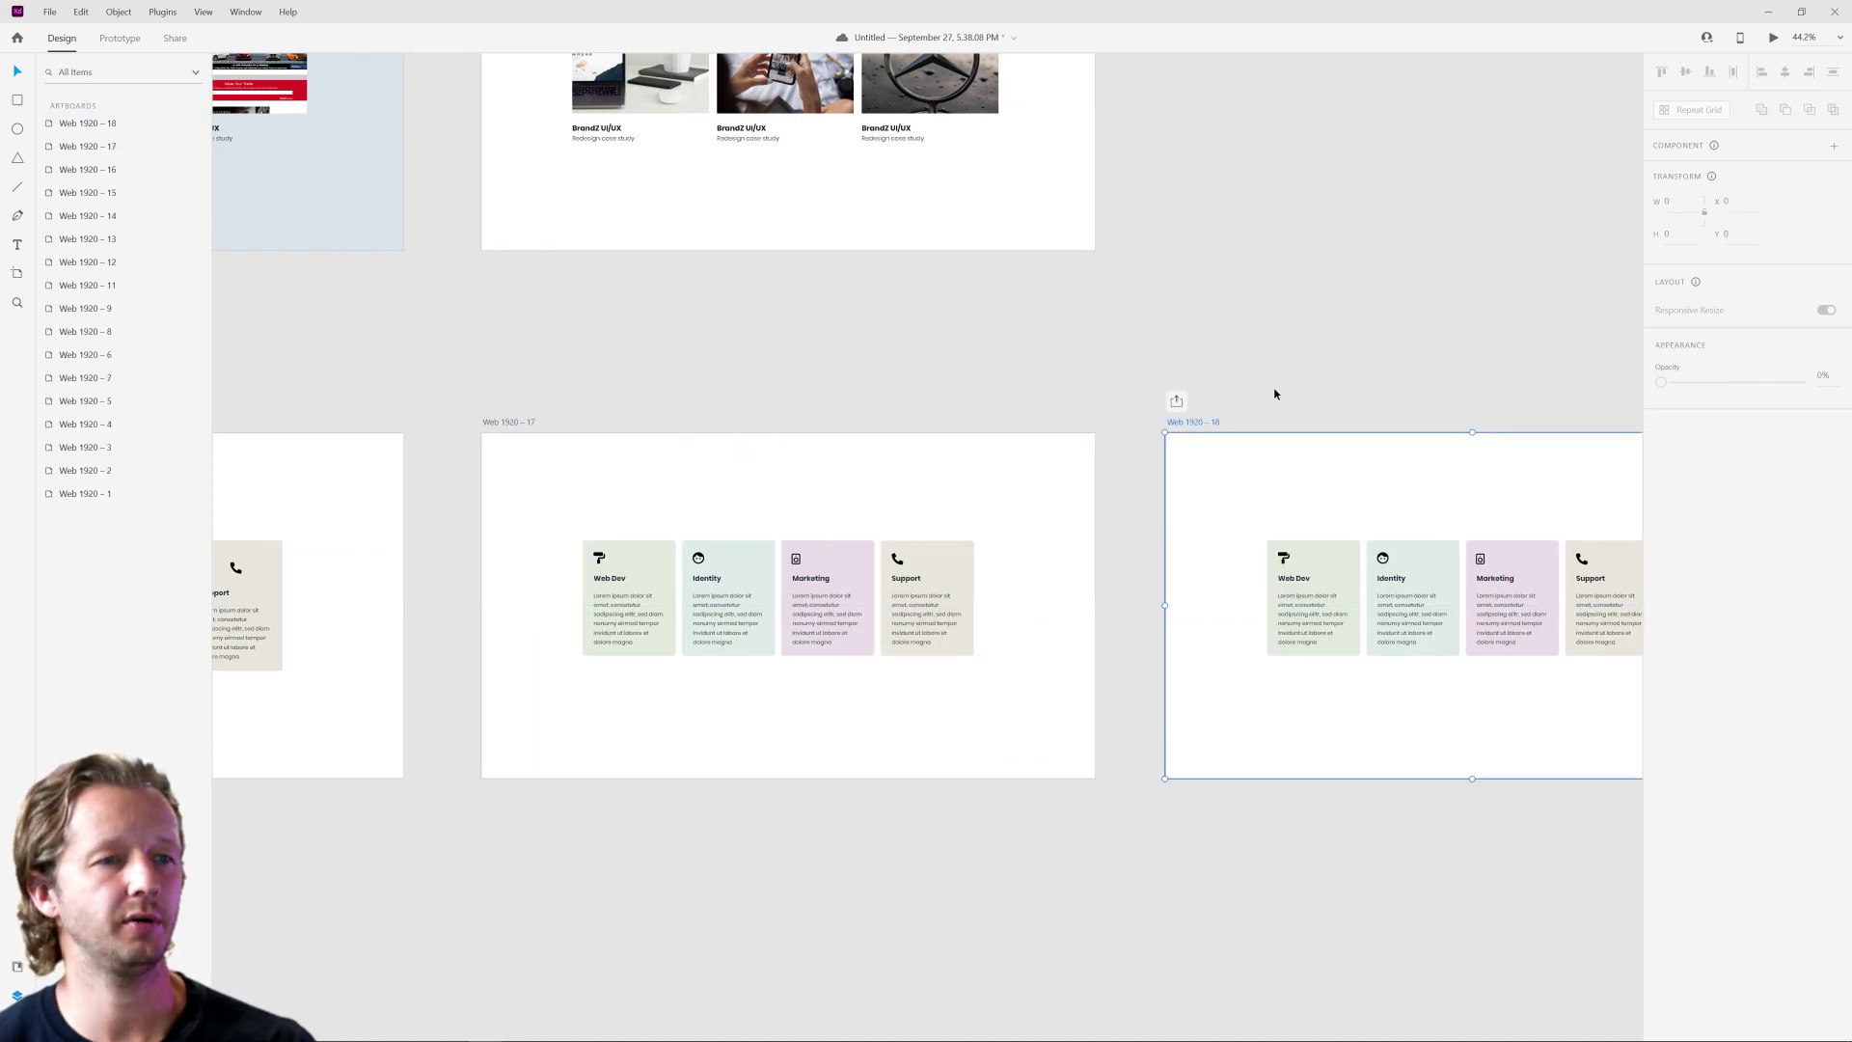
scroll(910, 385, "up", 6)
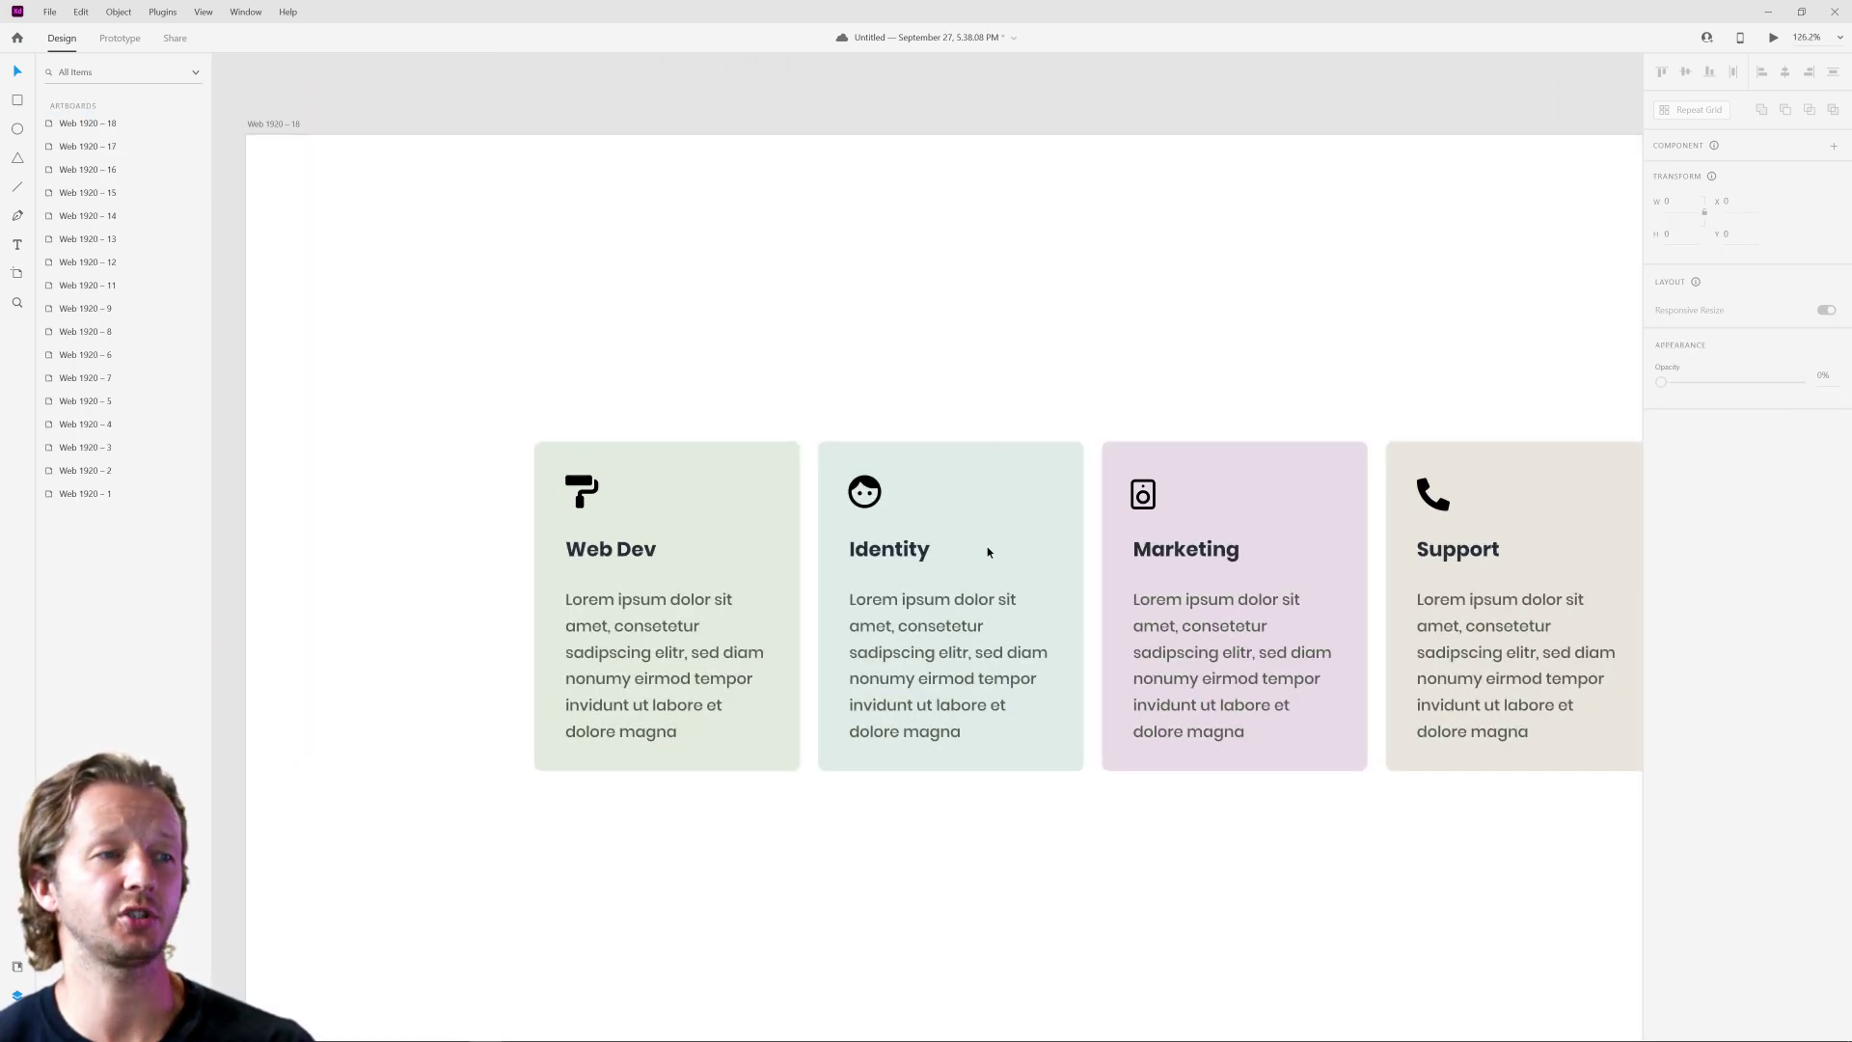
Raise the four icons onto the card tops, placing each over its Web Dev, Identity, Marketing or Support card.
left_click_drag(488, 405, 1481, 538)
left_click_drag(1102, 428, 1481, 451)
left_click_drag(1143, 496, 1142, 447)
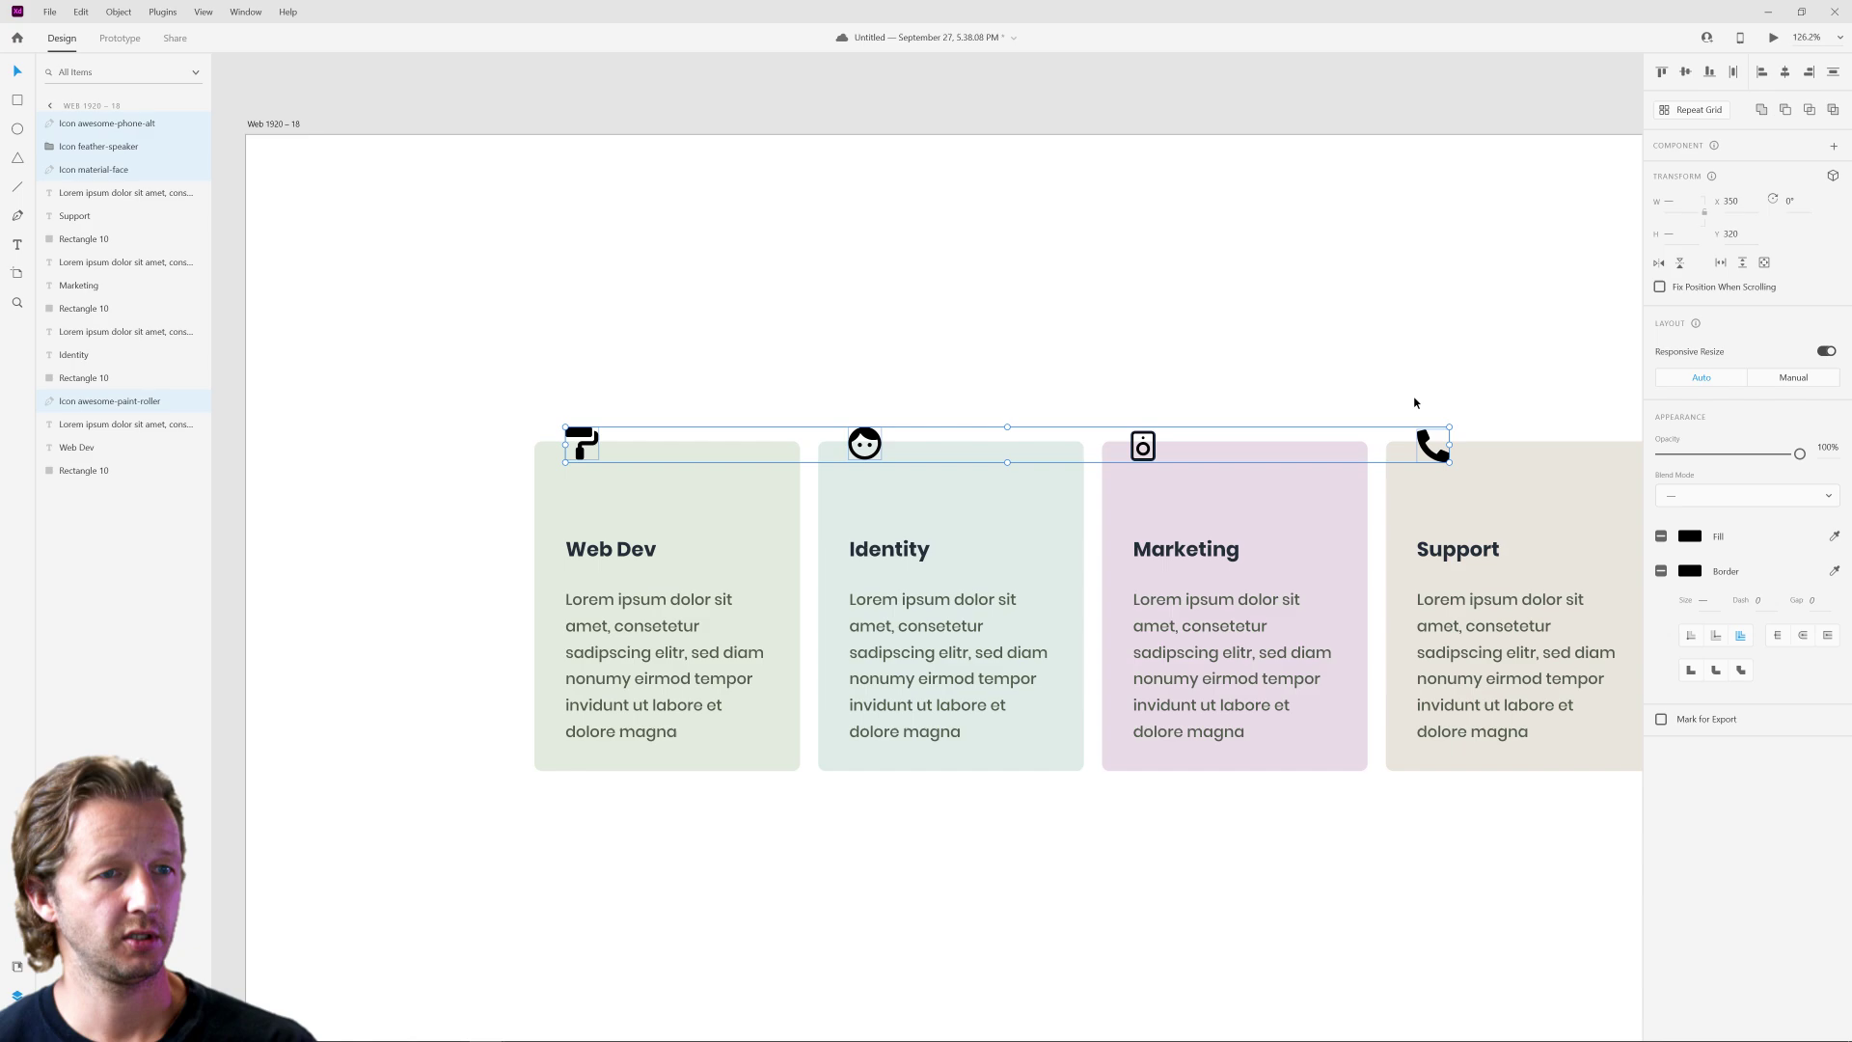
left_click_drag(1448, 425, 1574, 363)
left_click(479, 376)
left_click_drag(455, 436, 588, 436)
left_click_drag(815, 435, 864, 436)
left_click(1184, 436, "shift")
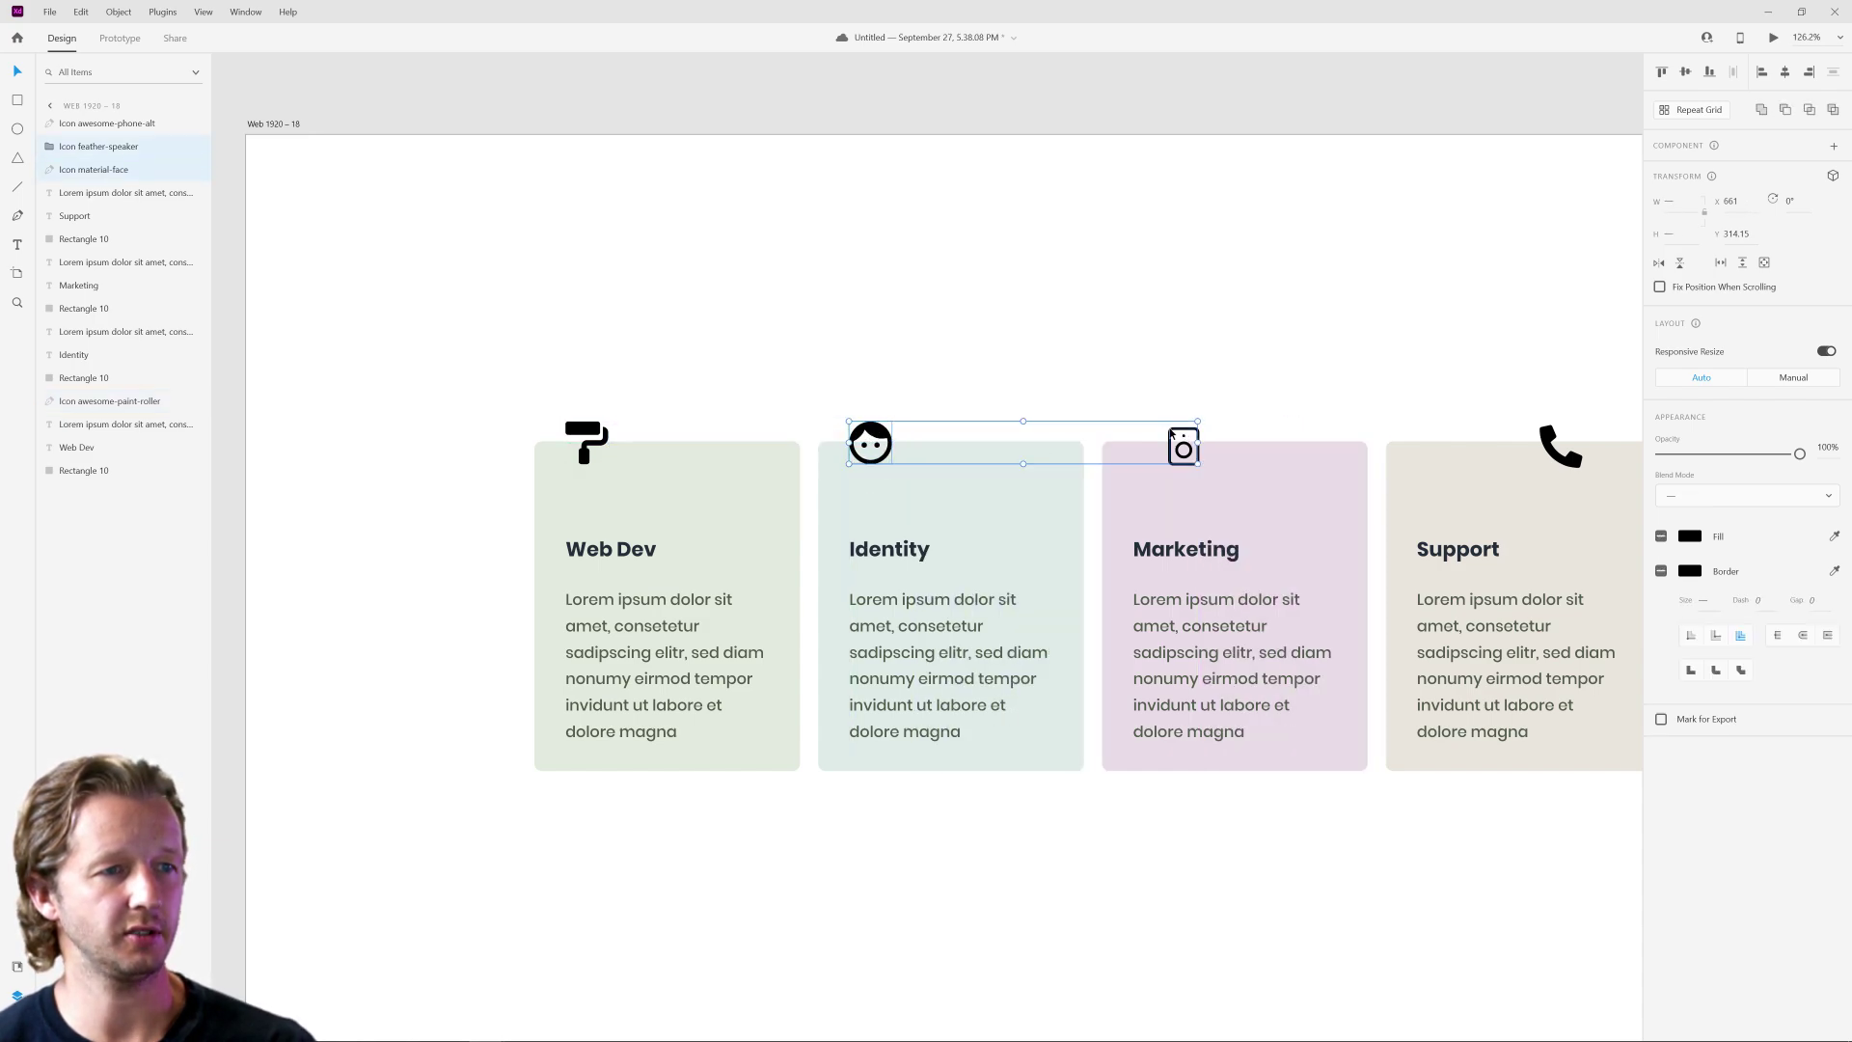
left_click_drag(1183, 436, 1131, 432)
key("Escape")
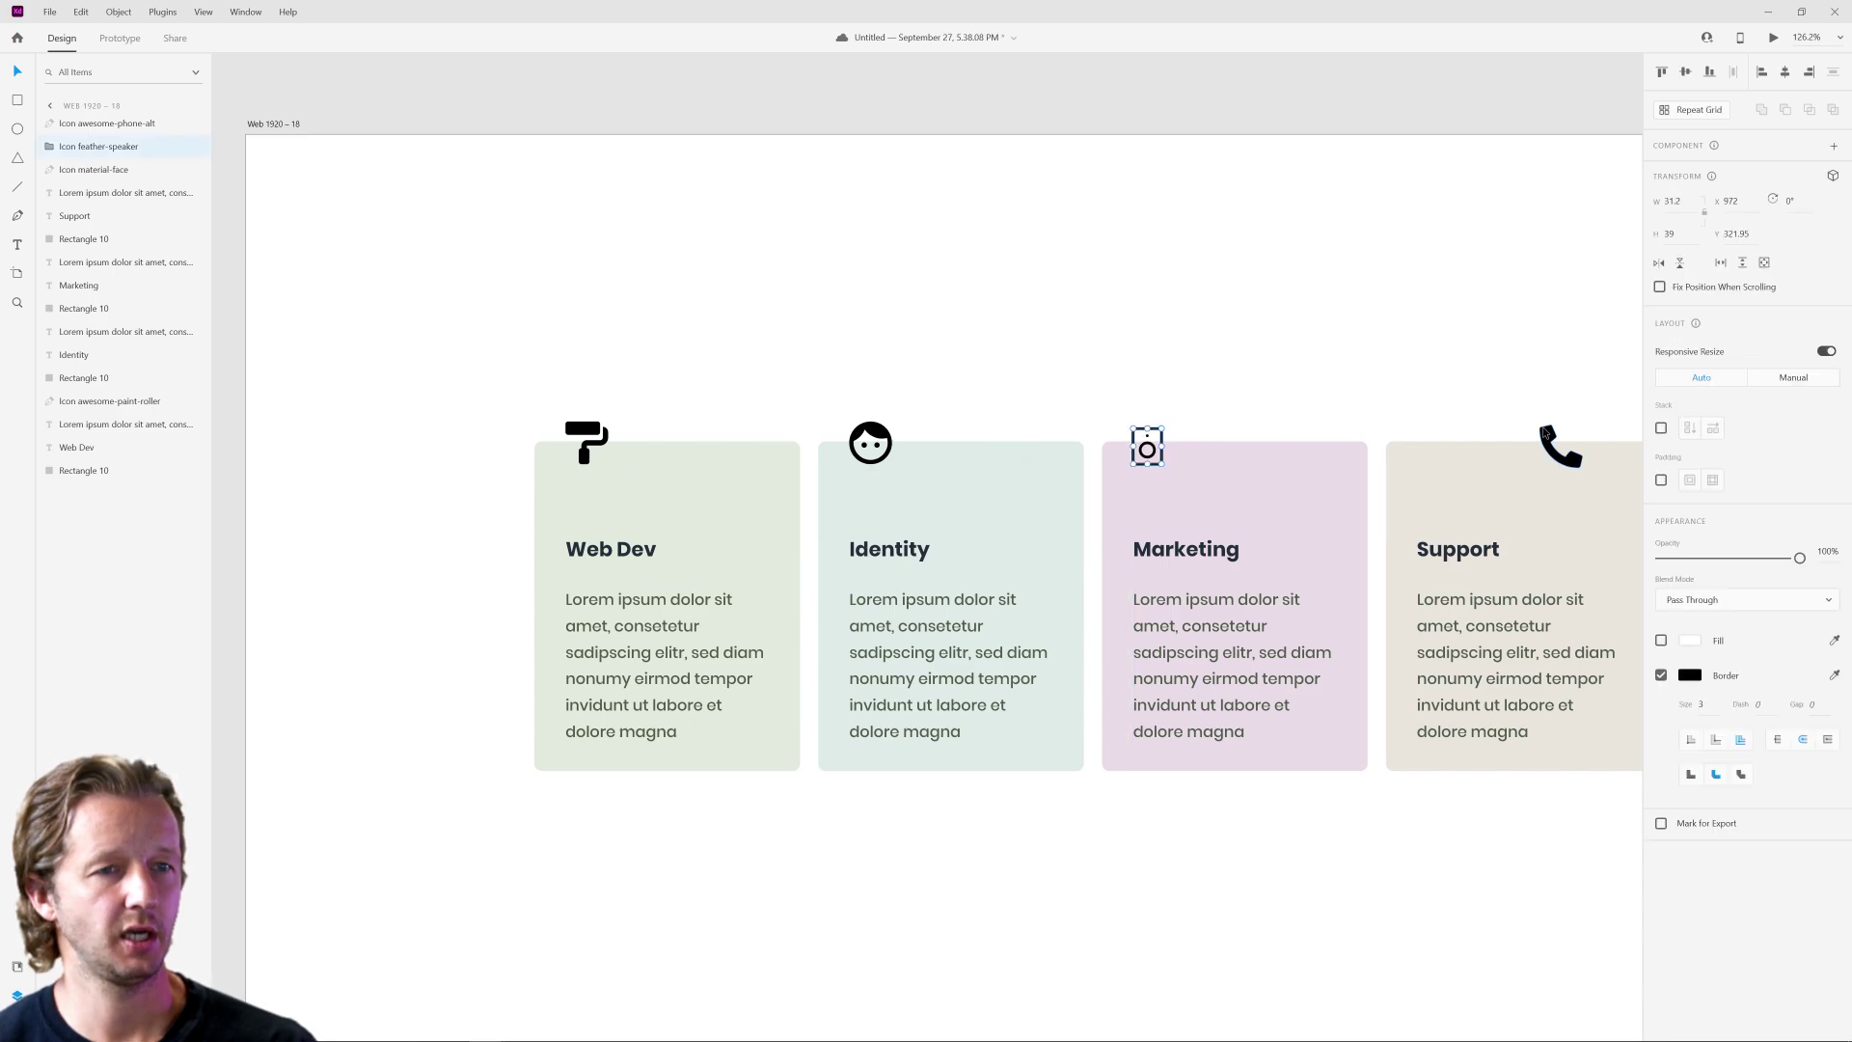
left_click_drag(1547, 436, 1424, 435)
Move the four card titles up toward the icons and the body texts up beneath them.
left_click_drag(463, 528, 1481, 580)
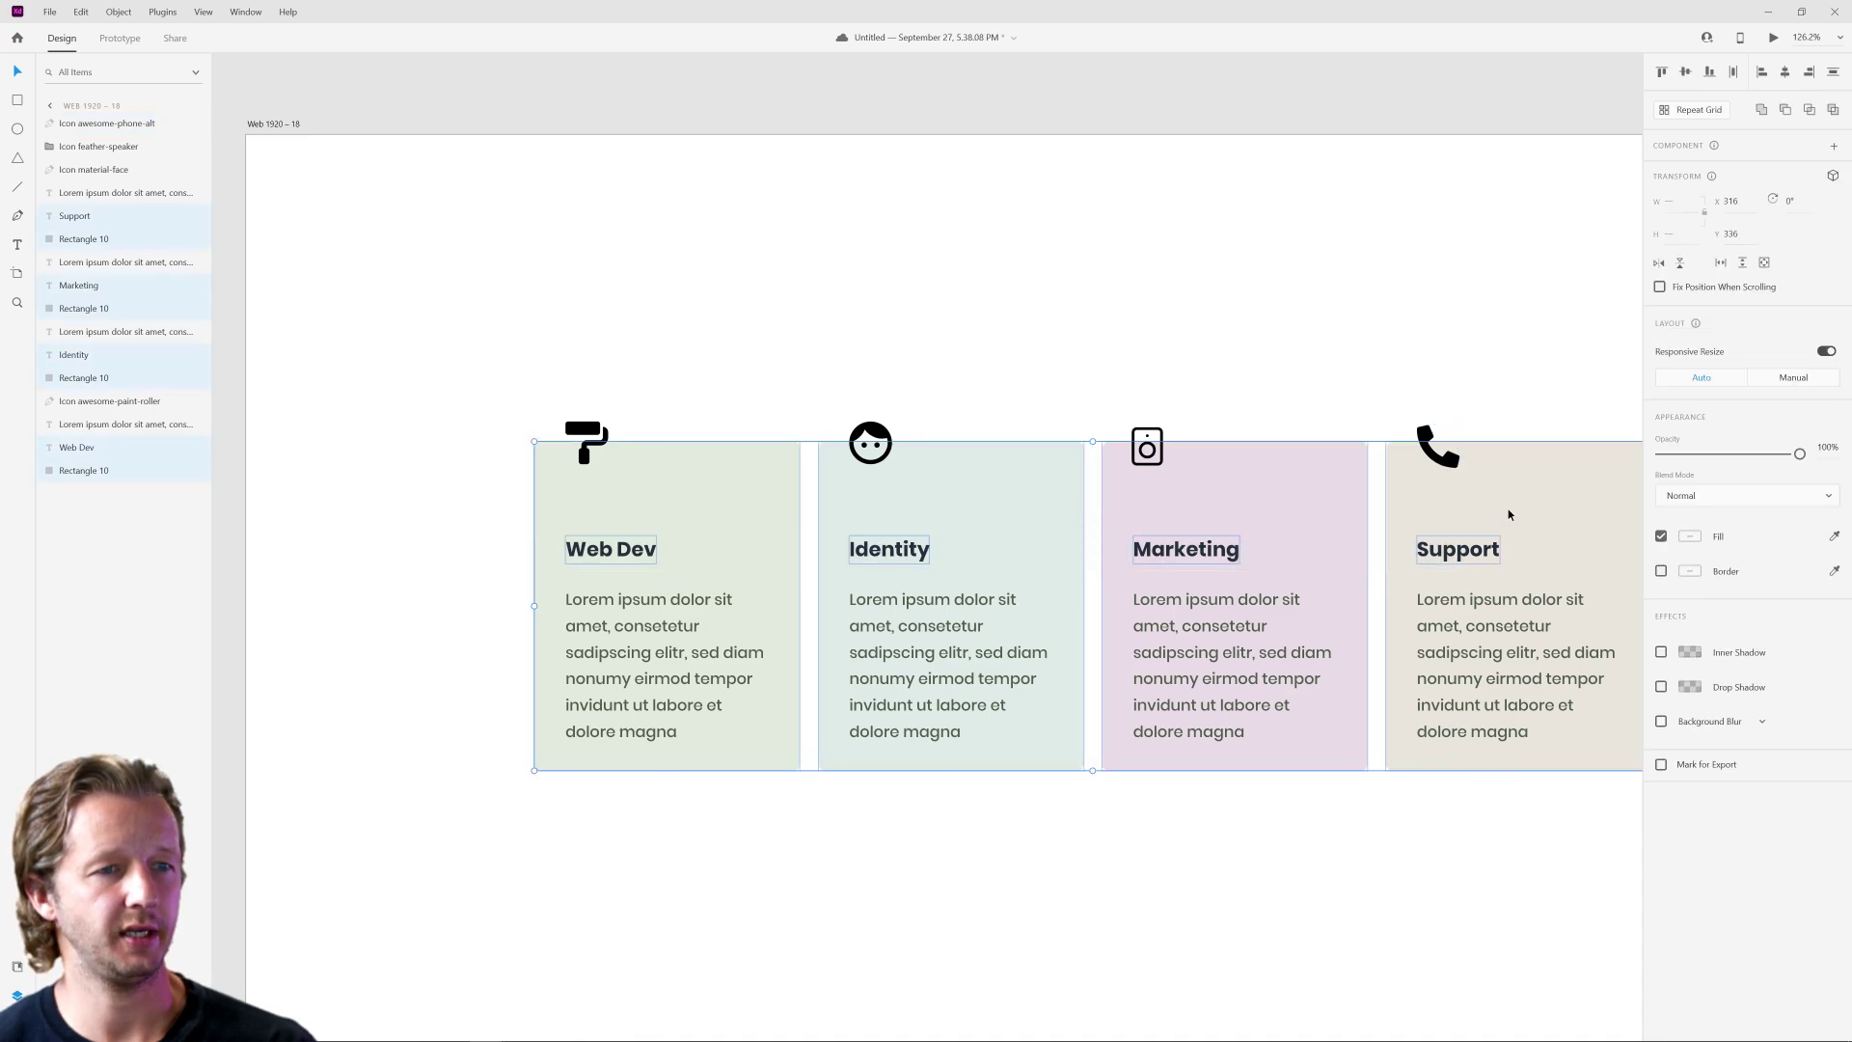
left_click(1509, 514, "shift")
left_click(579, 472, "shift")
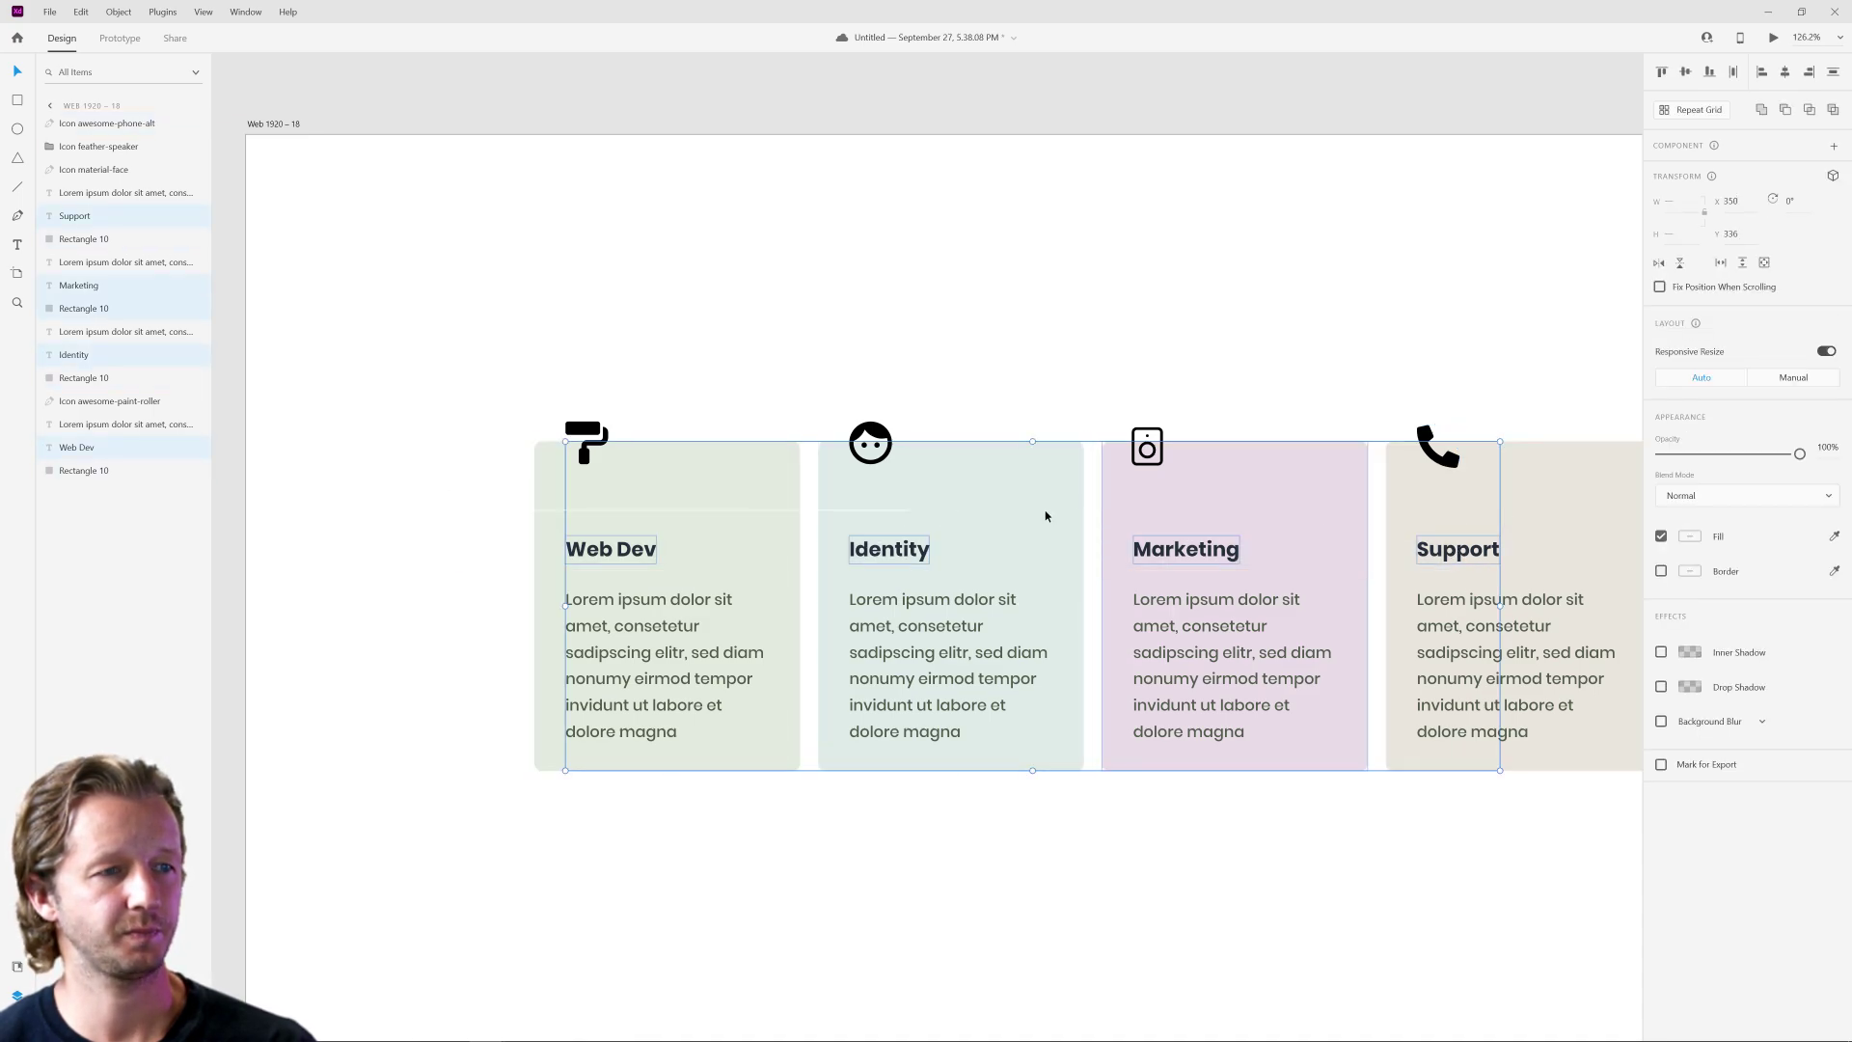
left_click(1045, 517, "shift")
left_click(1177, 579, "shift")
left_click_drag(1178, 541, 1169, 505)
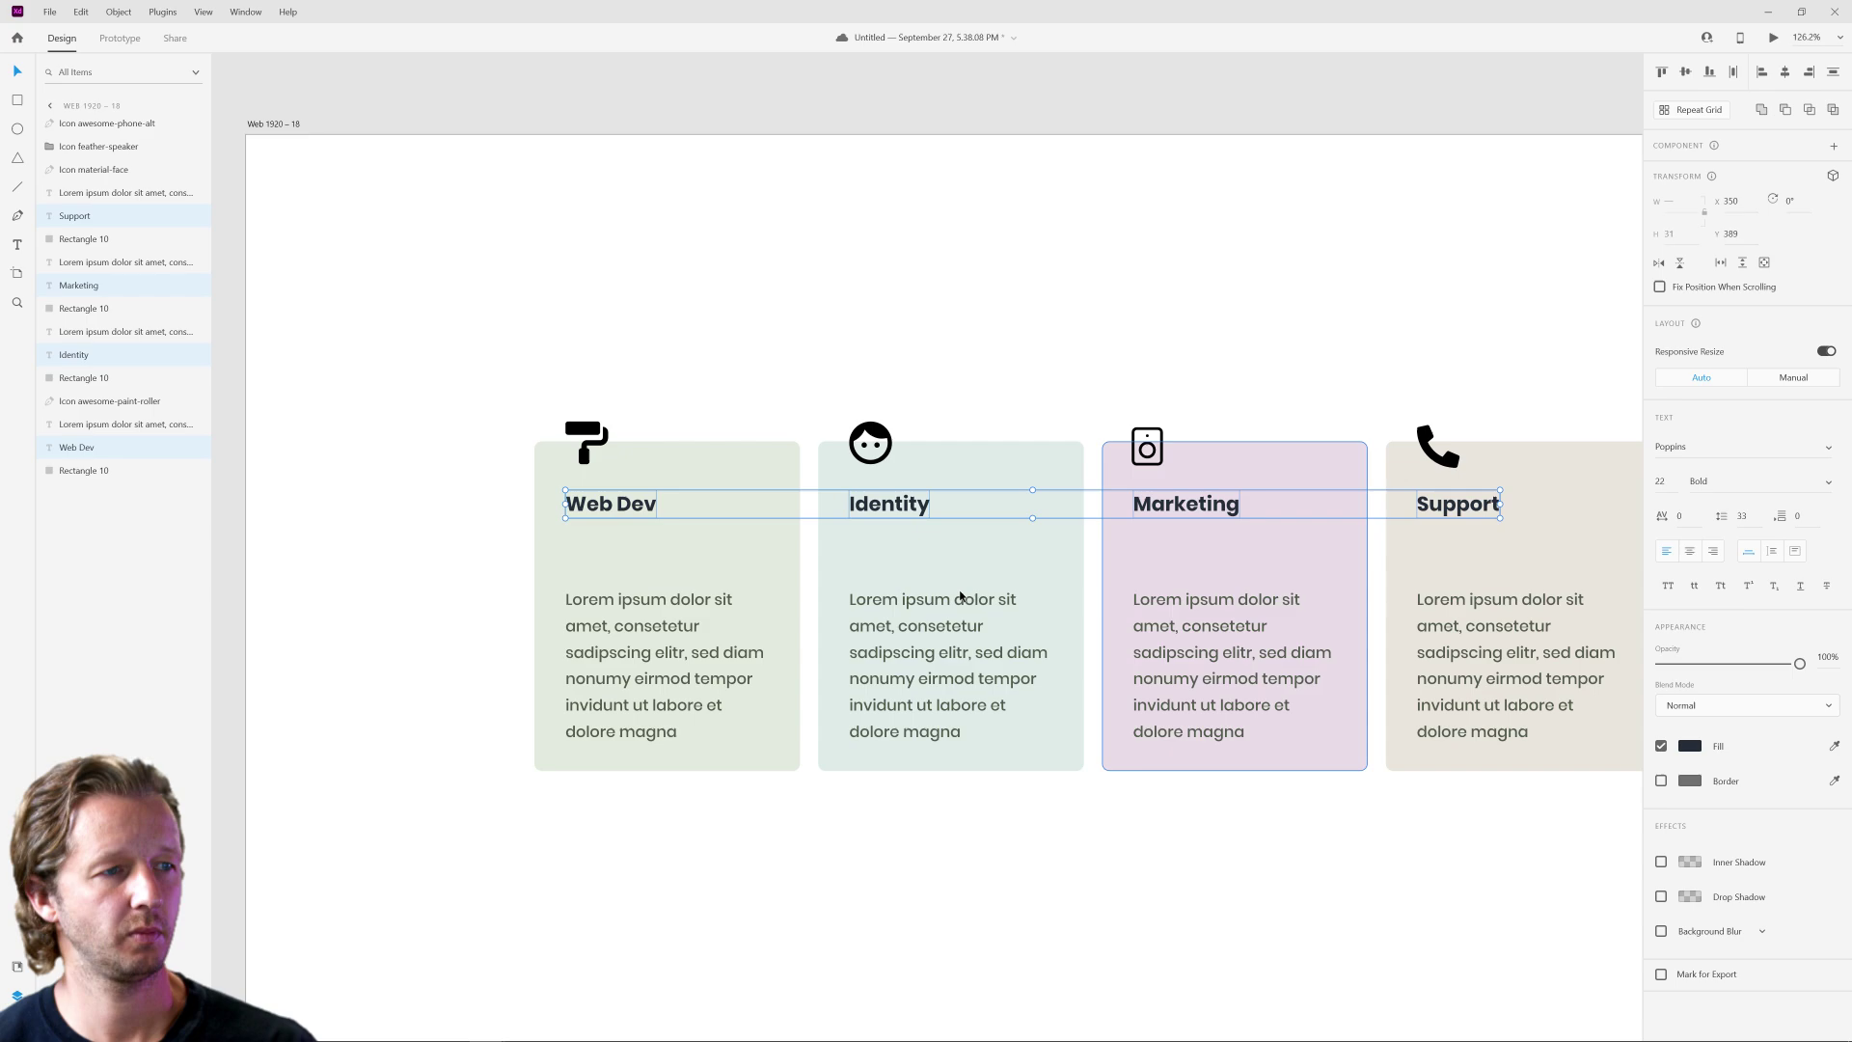
left_click(675, 627)
left_click(950, 627, "shift")
left_click(1240, 633, "shift")
left_click(1505, 635, "shift")
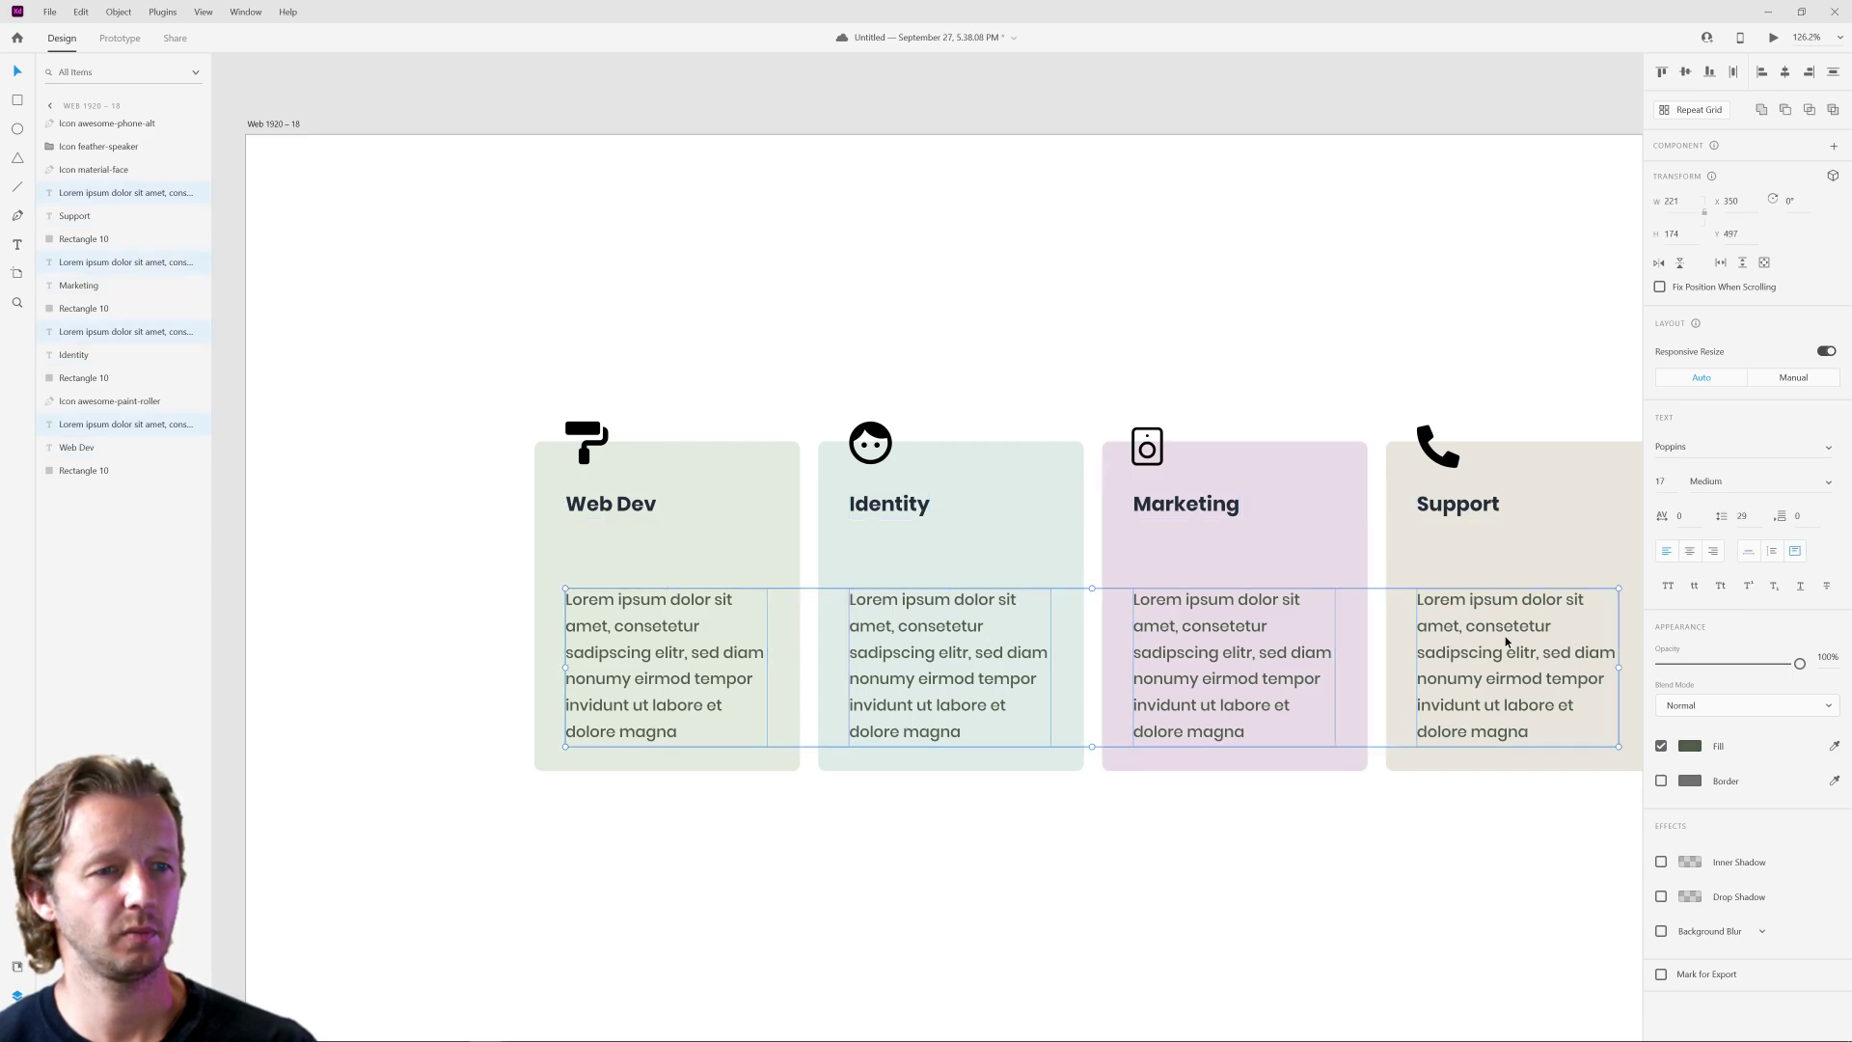
left_click_drag(1504, 634, 1505, 587)
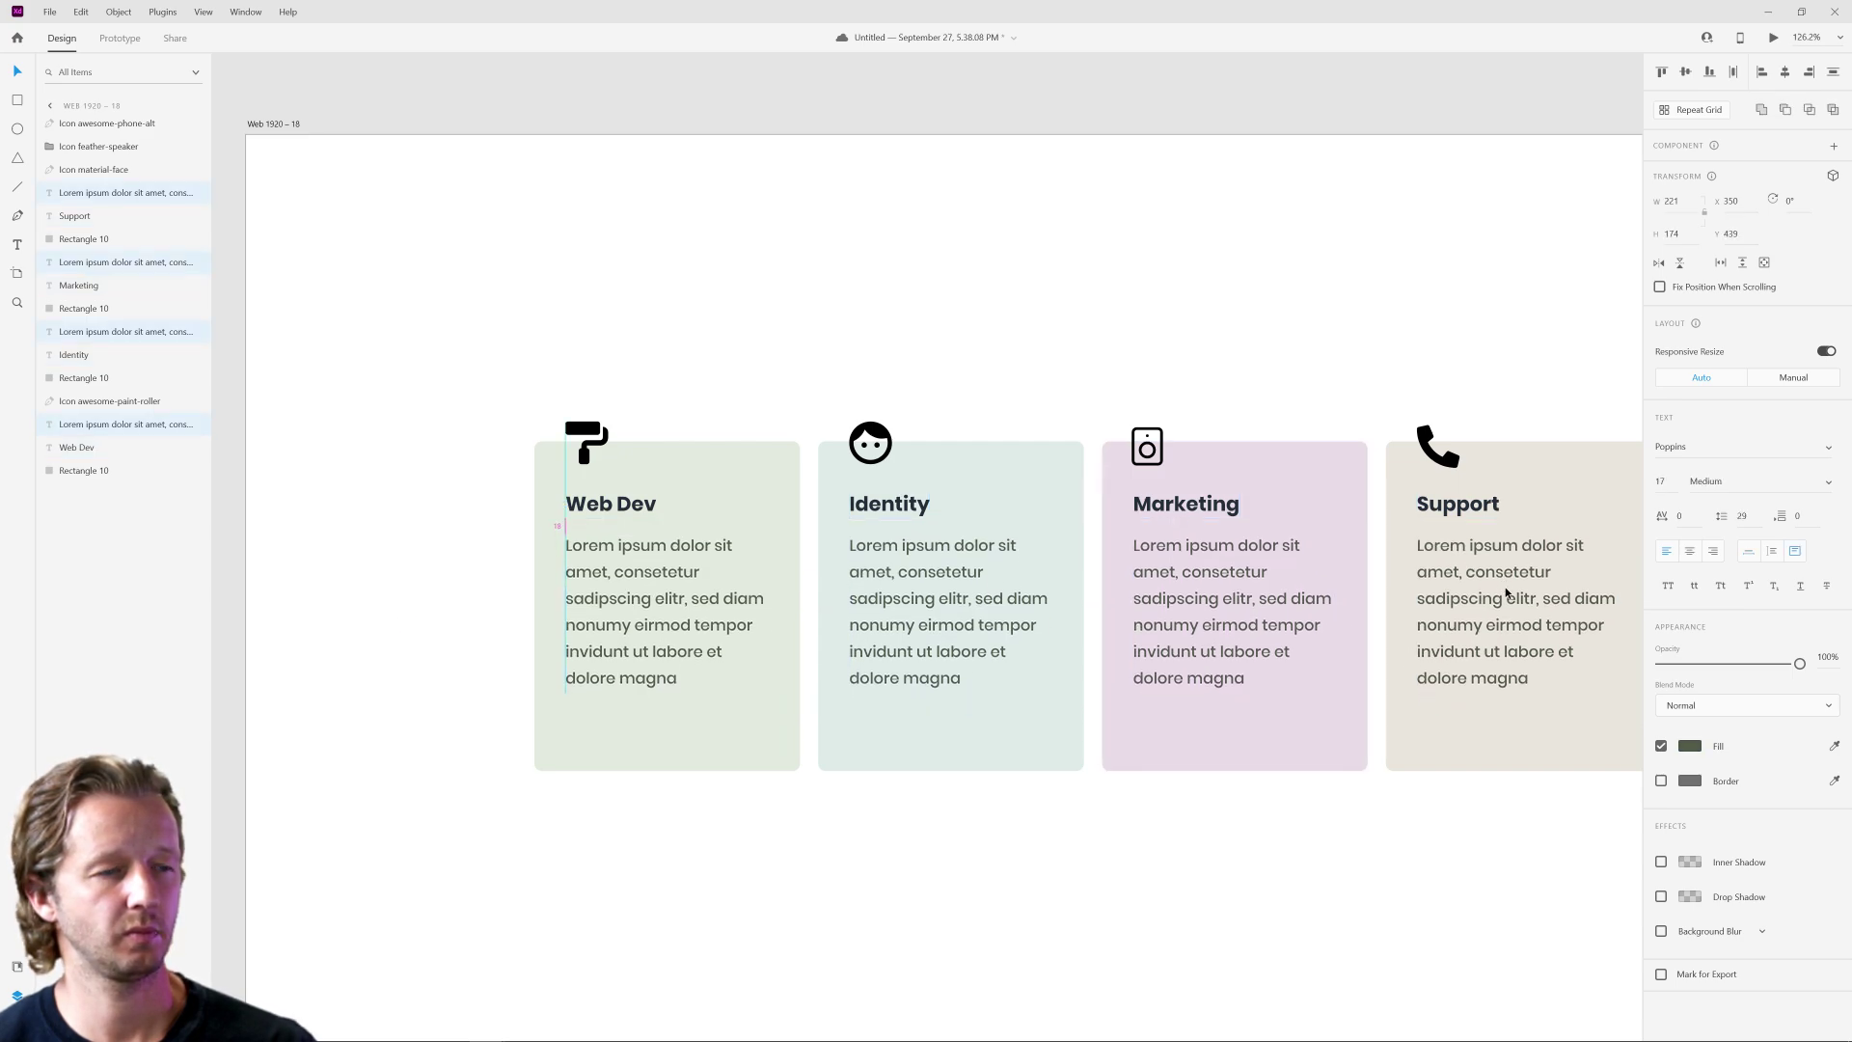
Drag the four card backgrounds' bottom edge up so the cards fit the raised text.
left_click(1289, 818)
scroll(1004, 823, "right", 3)
left_click_drag(363, 778, 1329, 762)
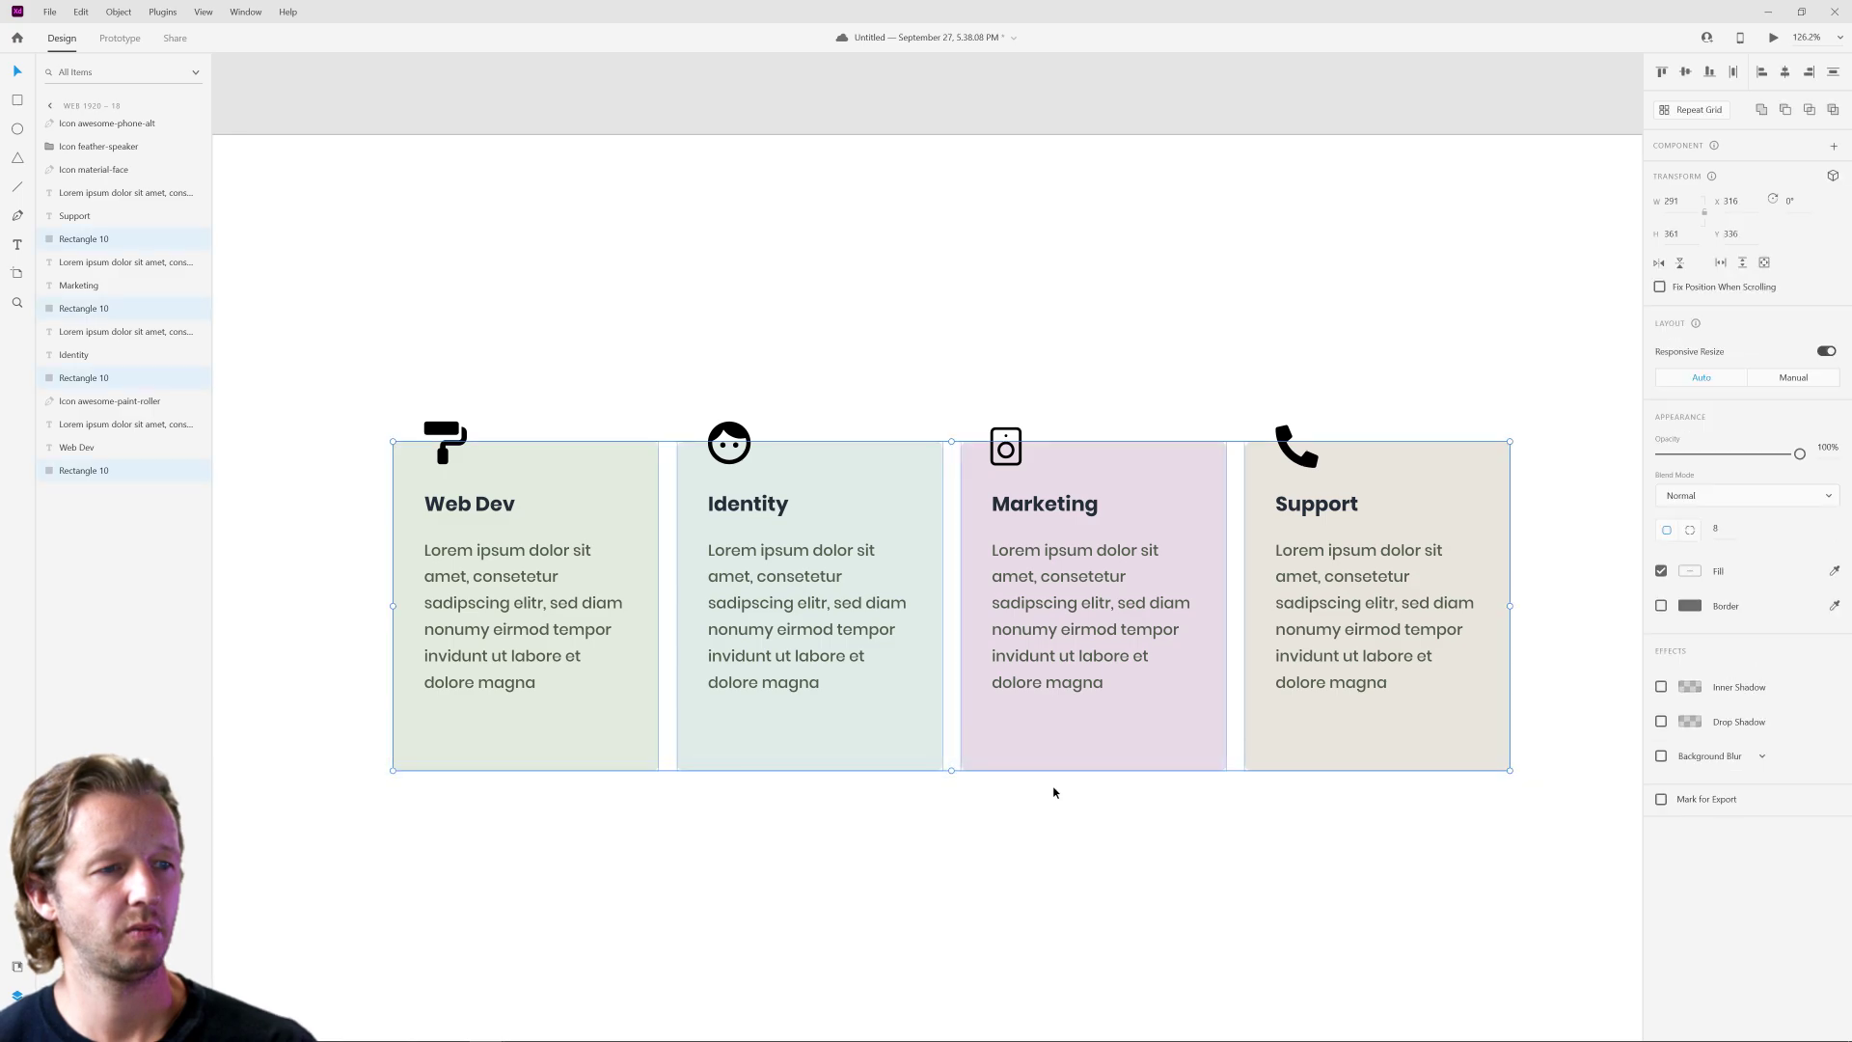
left_click_drag(952, 770, 964, 727)
left_click(939, 810)
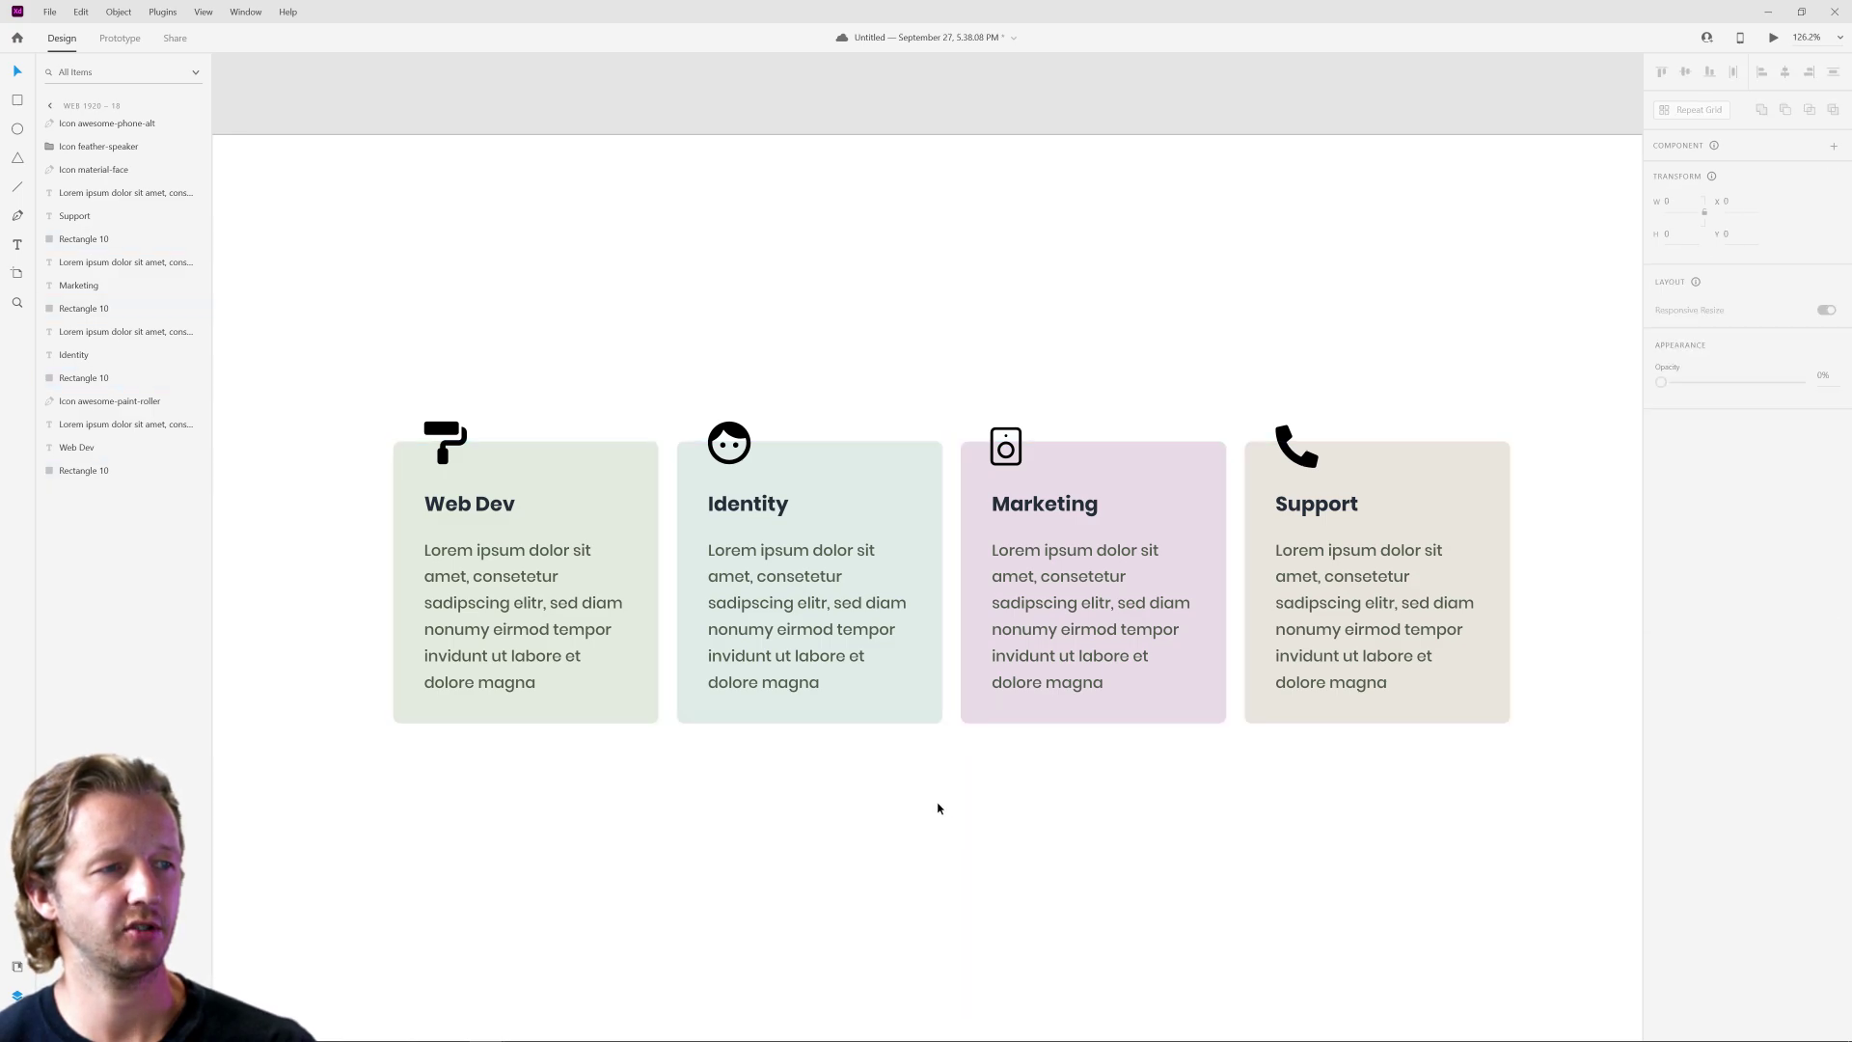
scroll(739, 733, "down", 3)
left_click_drag(732, 748, 1155, 719)
scroll(1155, 720, "left", 15)
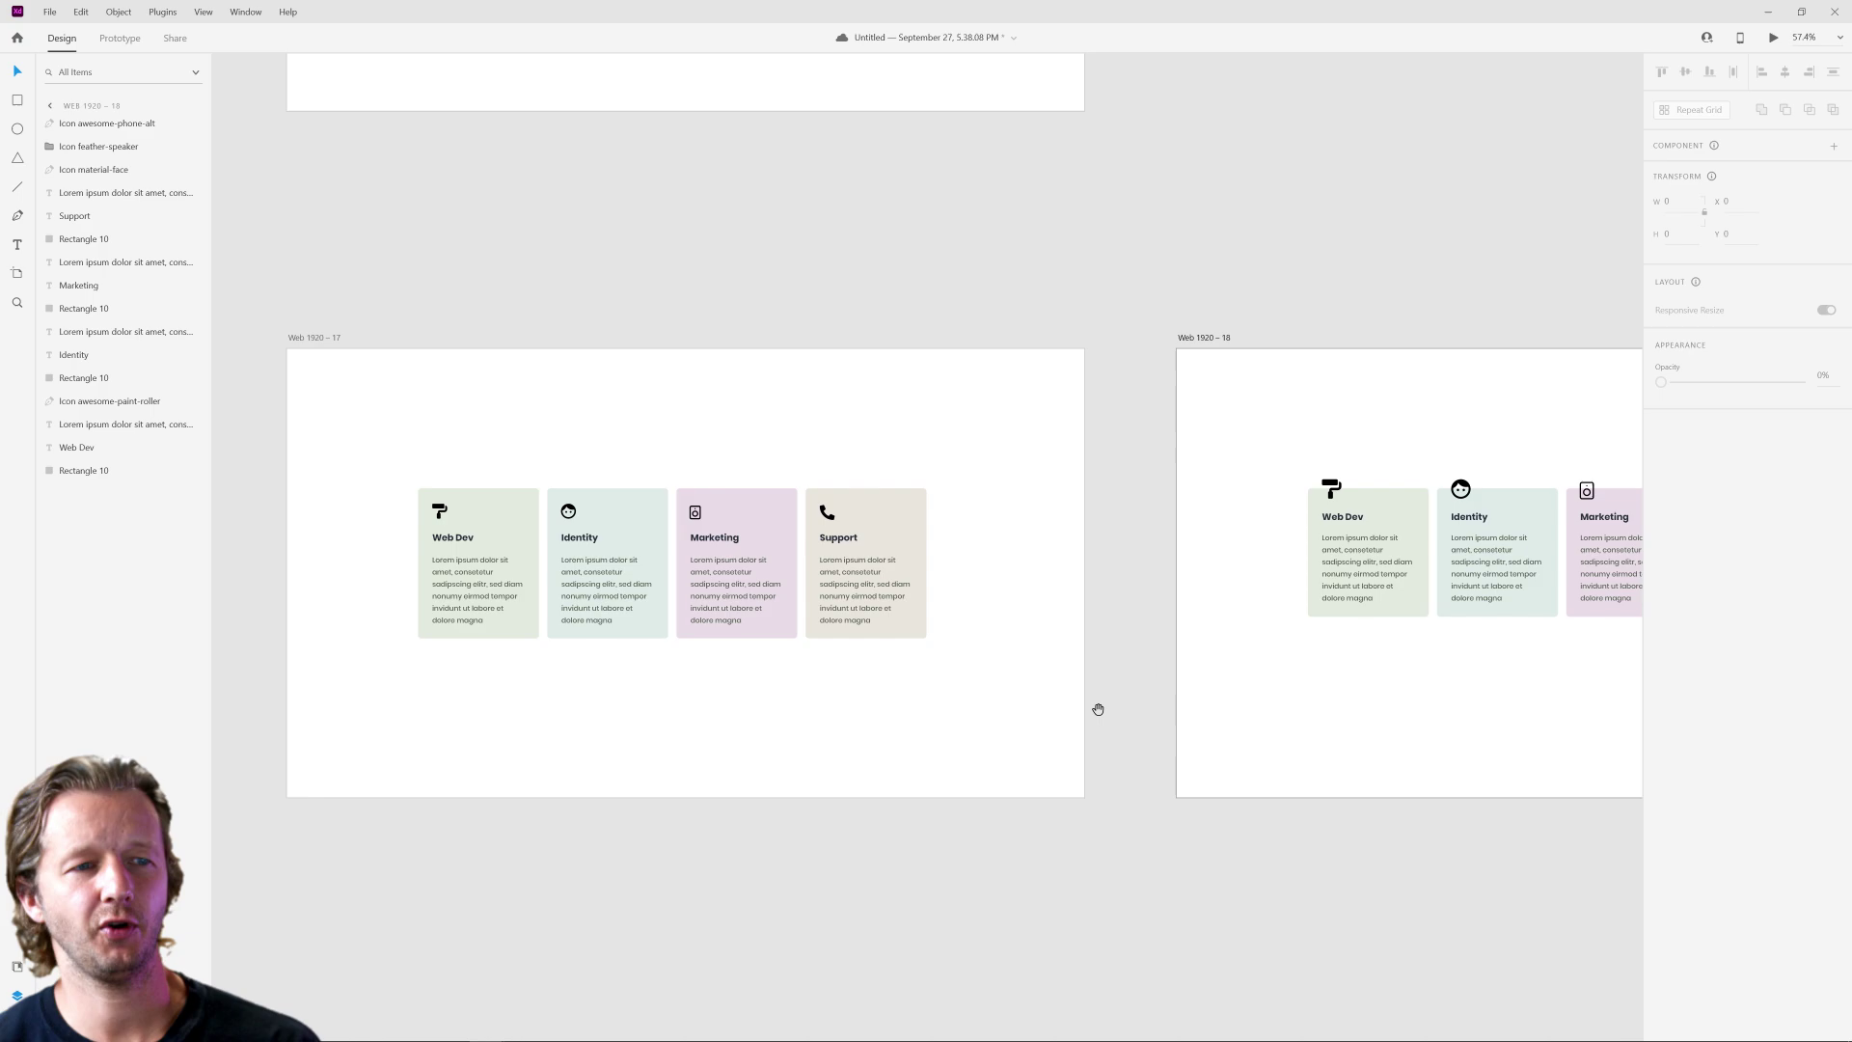
scroll(992, 684, "left", 3)
scroll(872, 661, "up", 5)
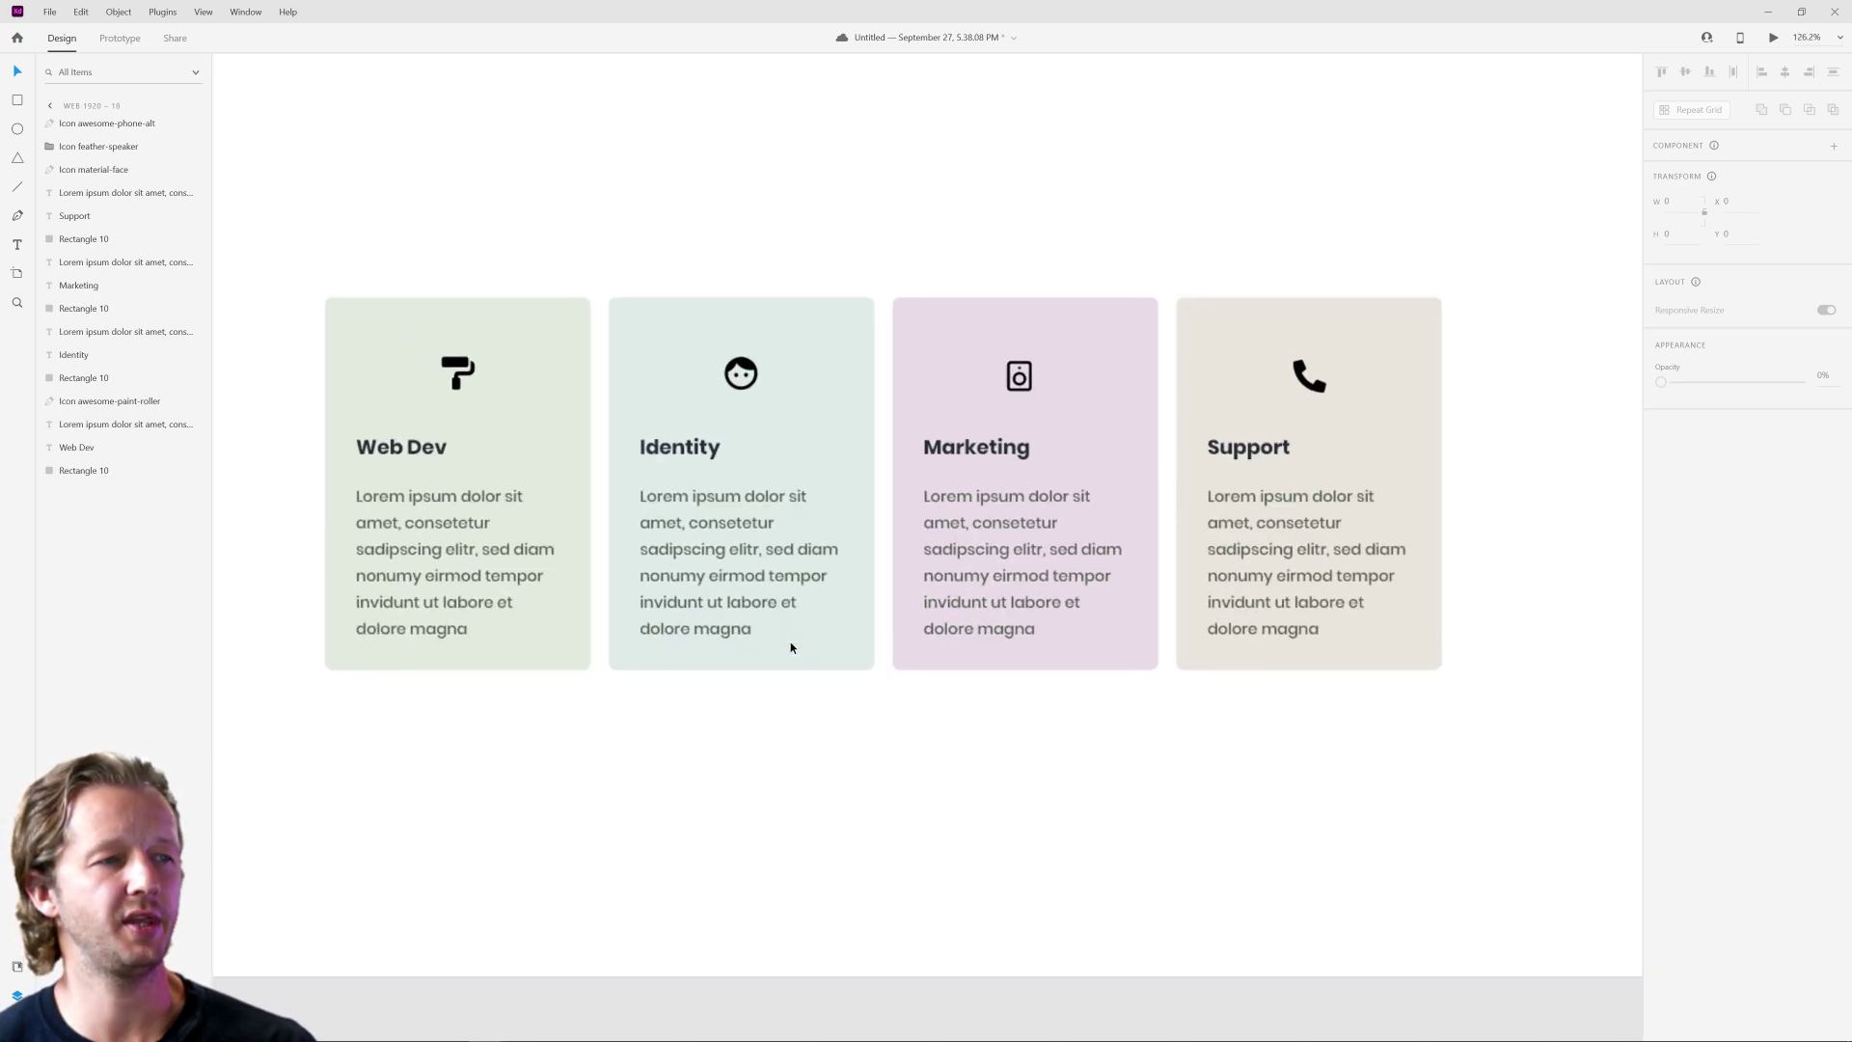
scroll(790, 645, "up", 1)
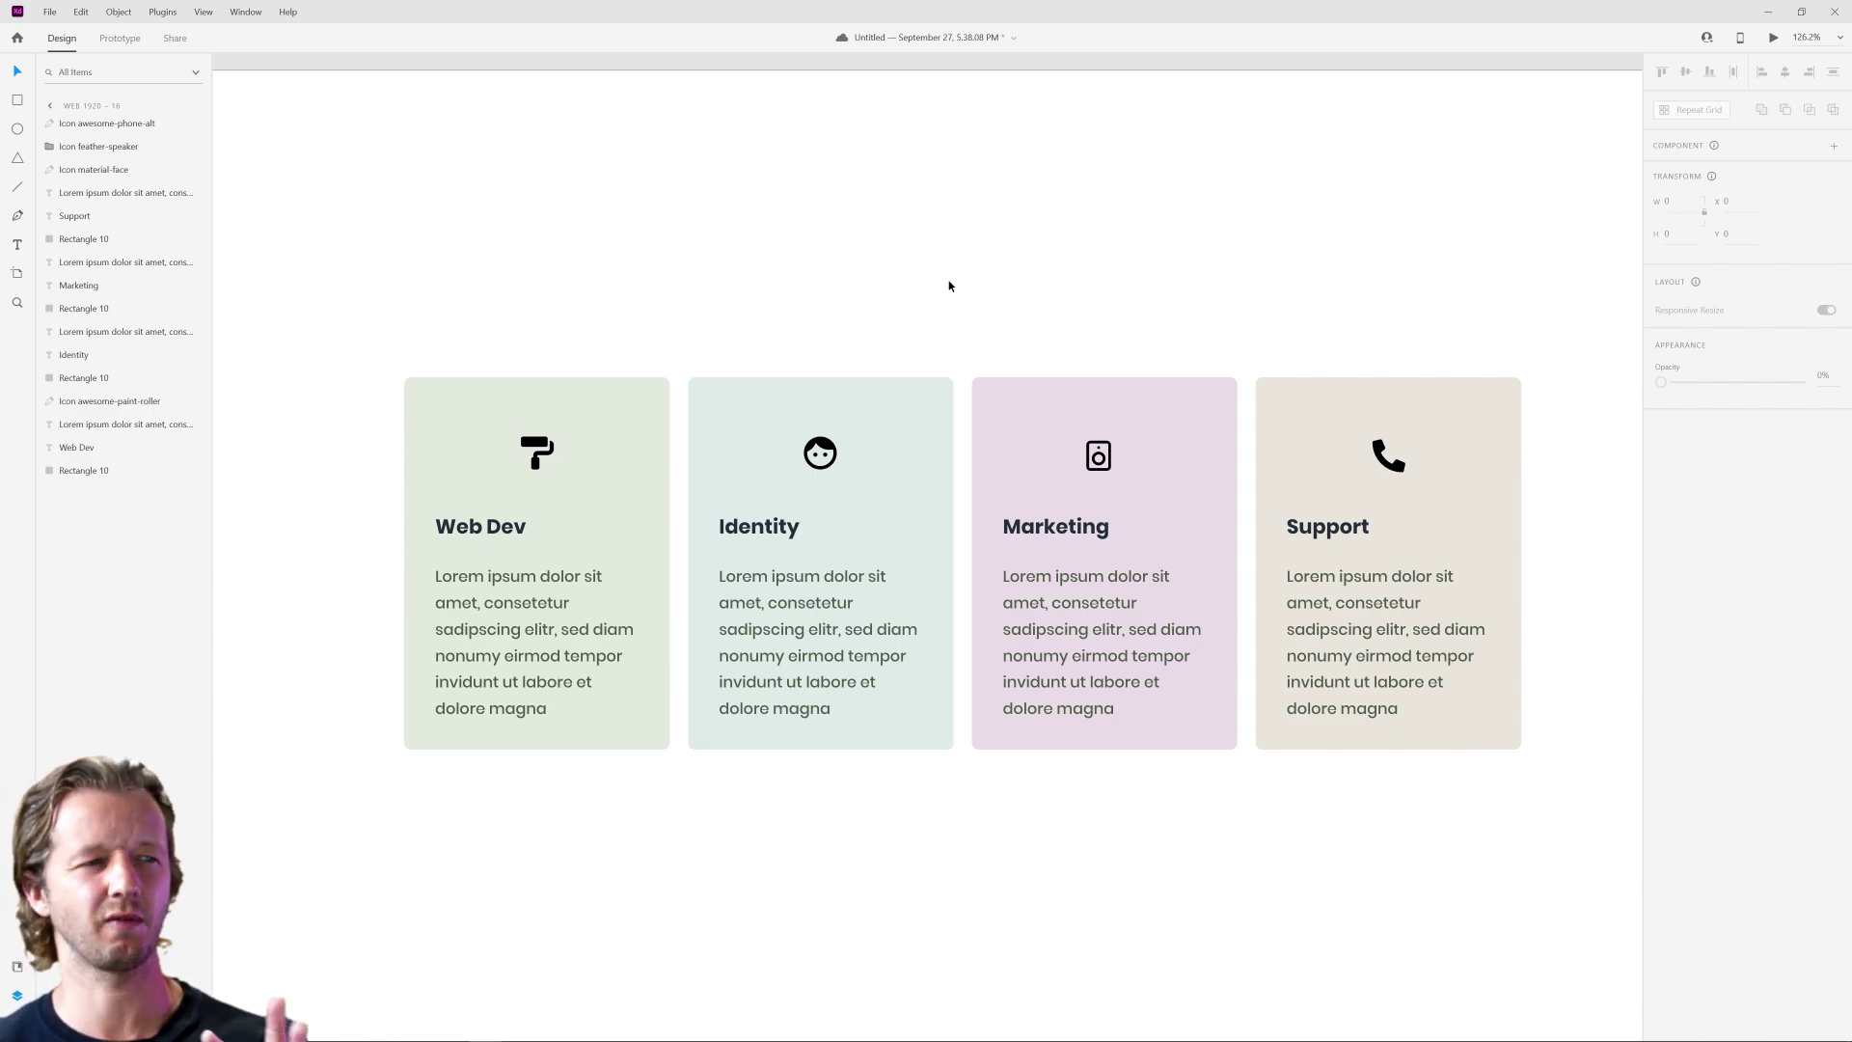
scroll(1117, 300, "down", 5)
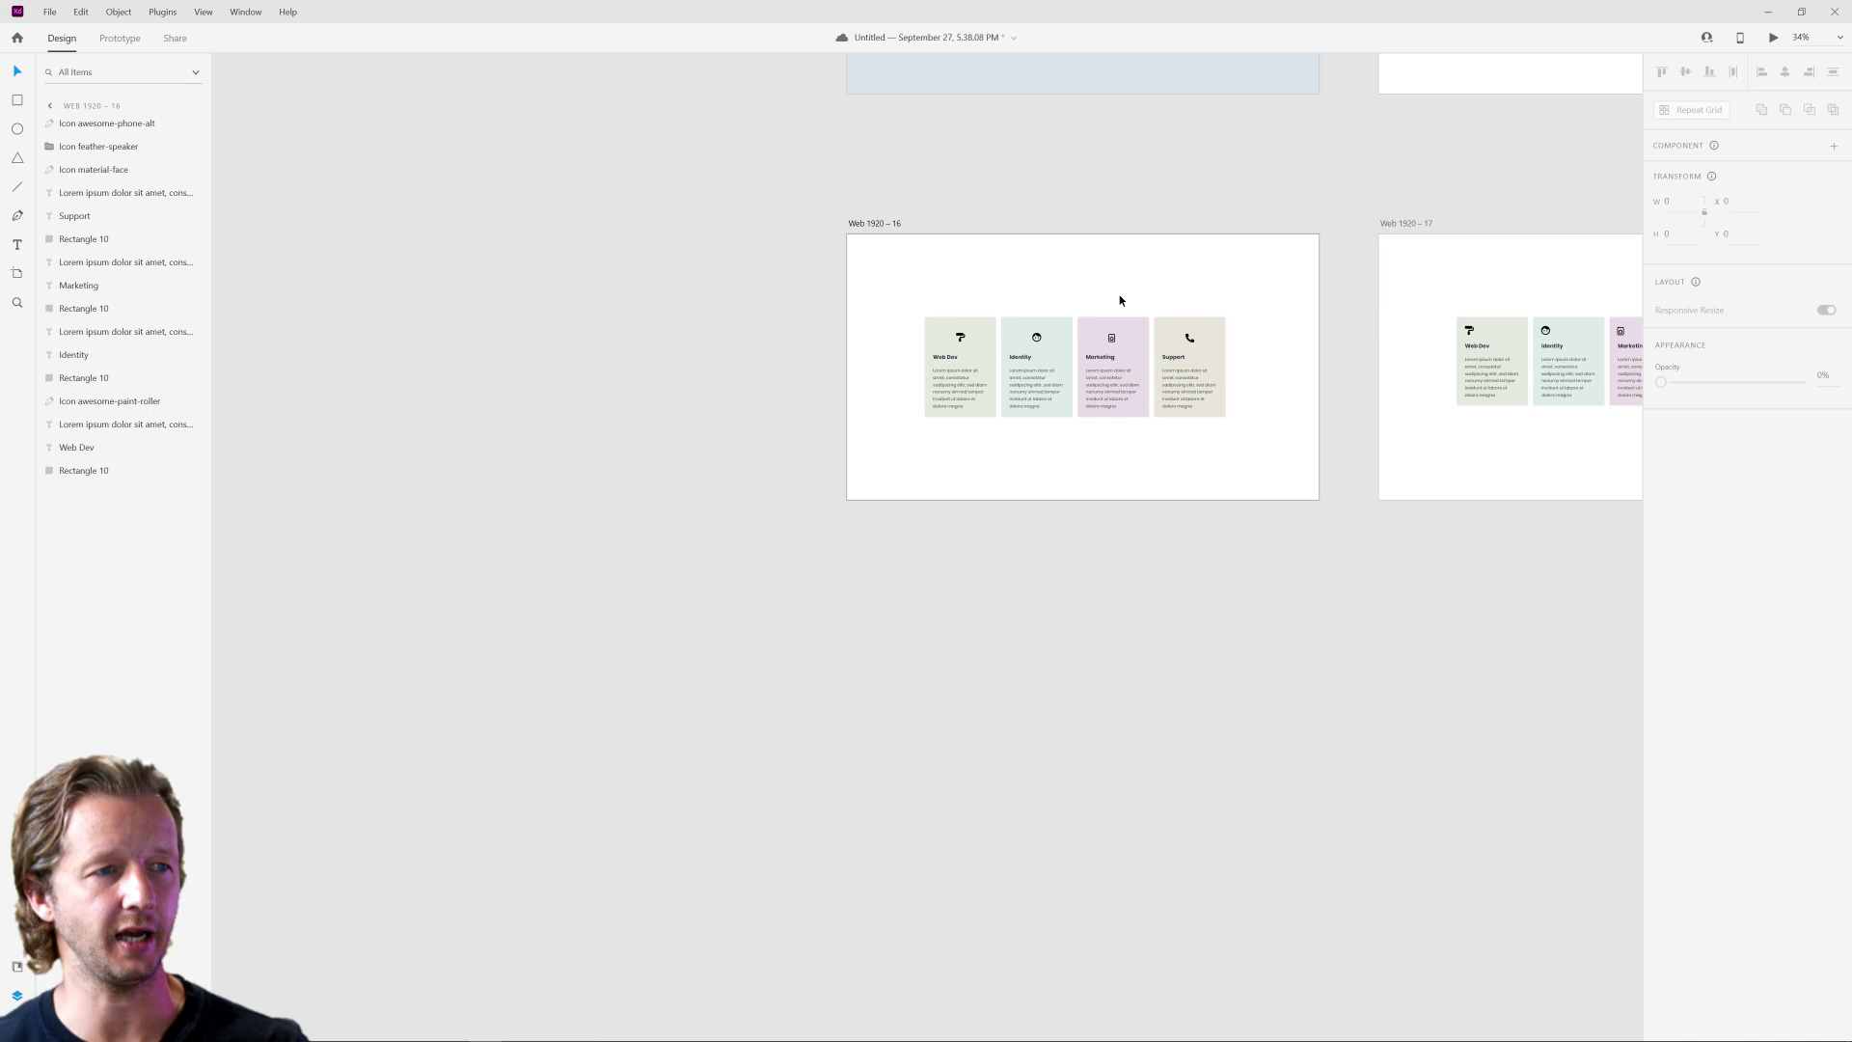
left_click_drag(1119, 248, 1073, 731)
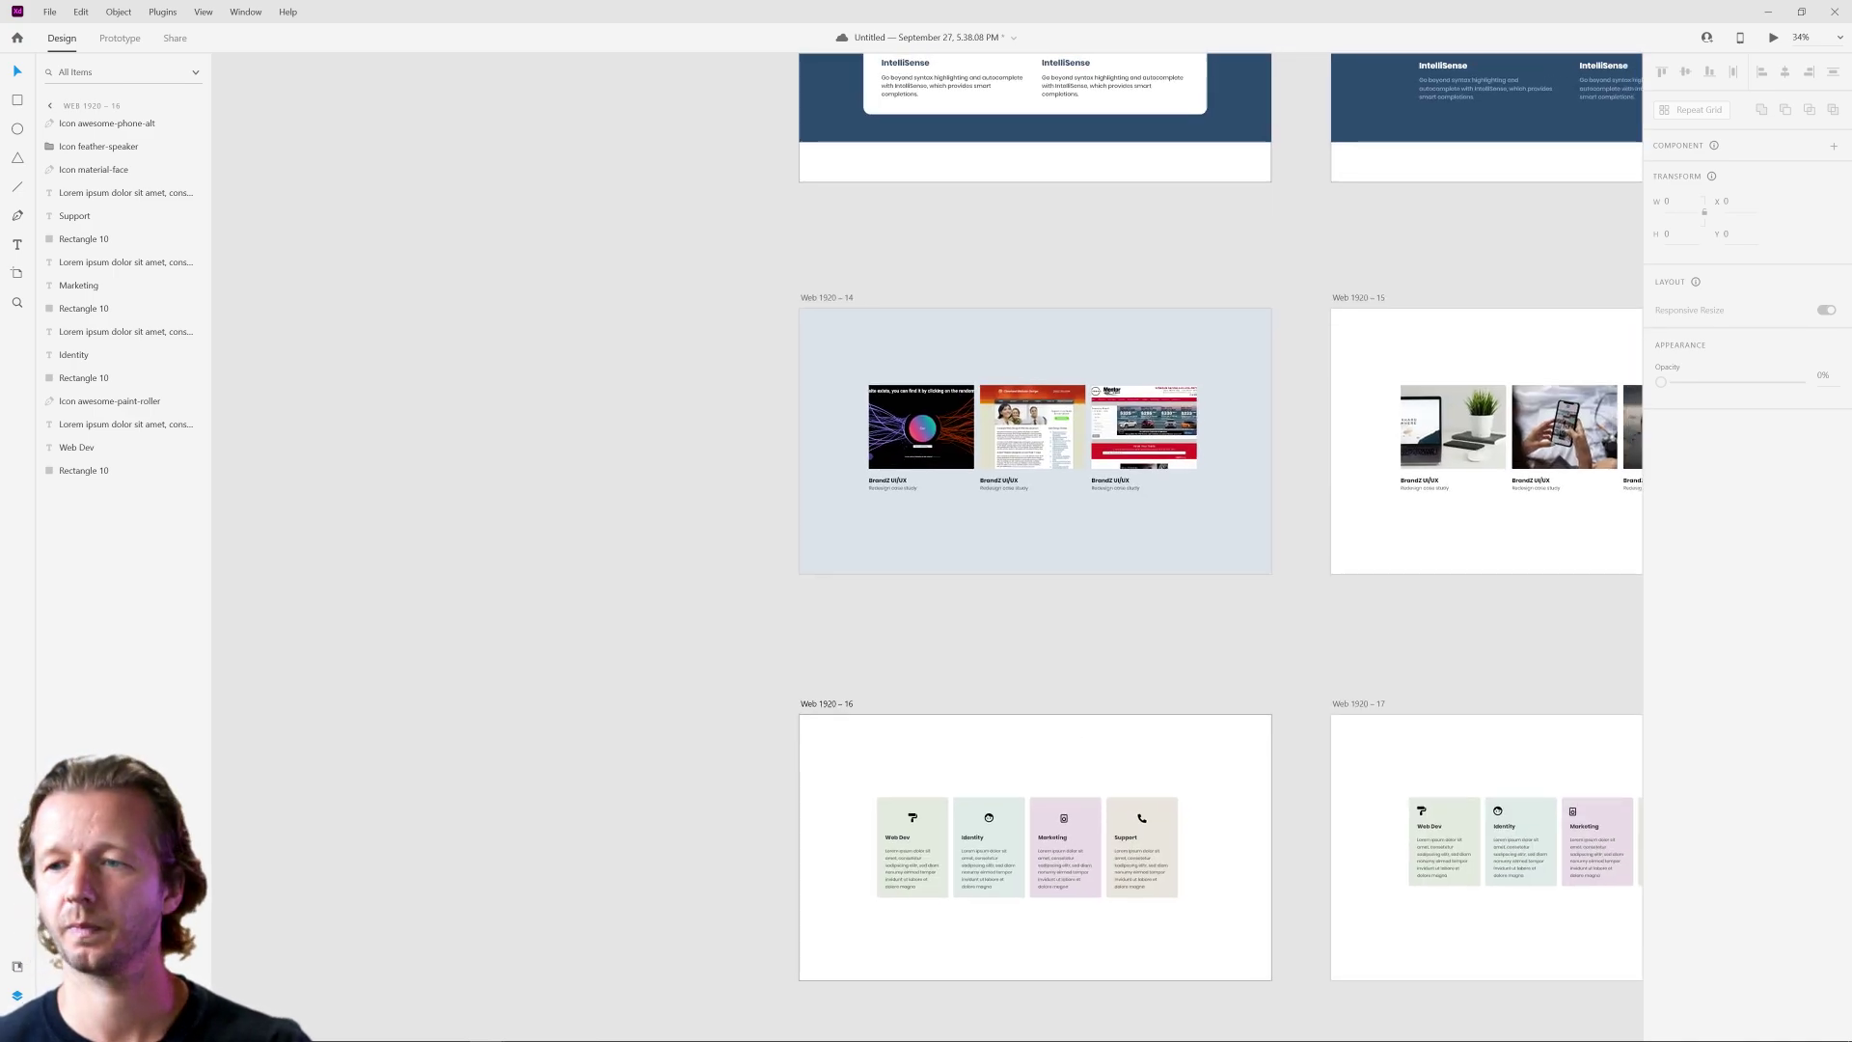